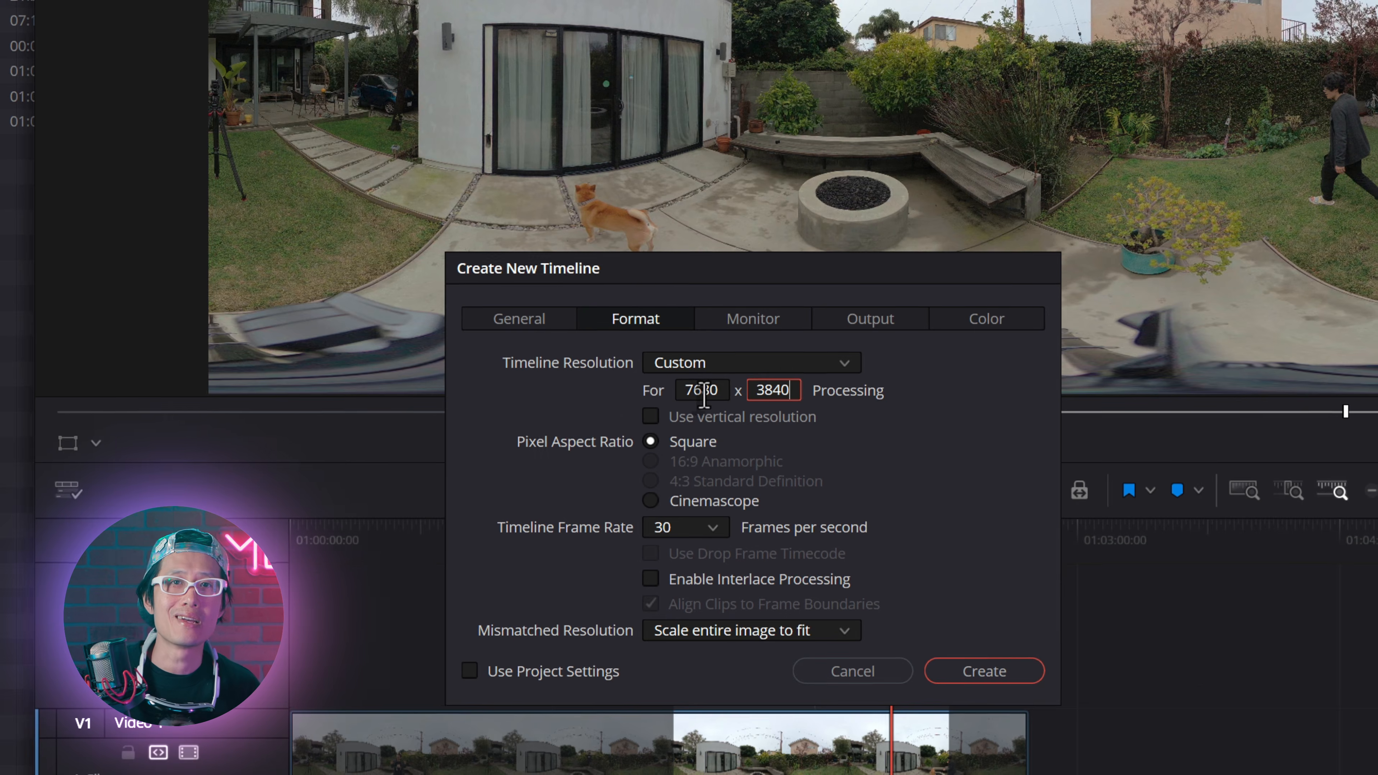
# Step: Create the custom-resolution 30 fps timeline and place the Q360_20250207_140600 MOV clip at its start
pyautogui.click(984, 672)
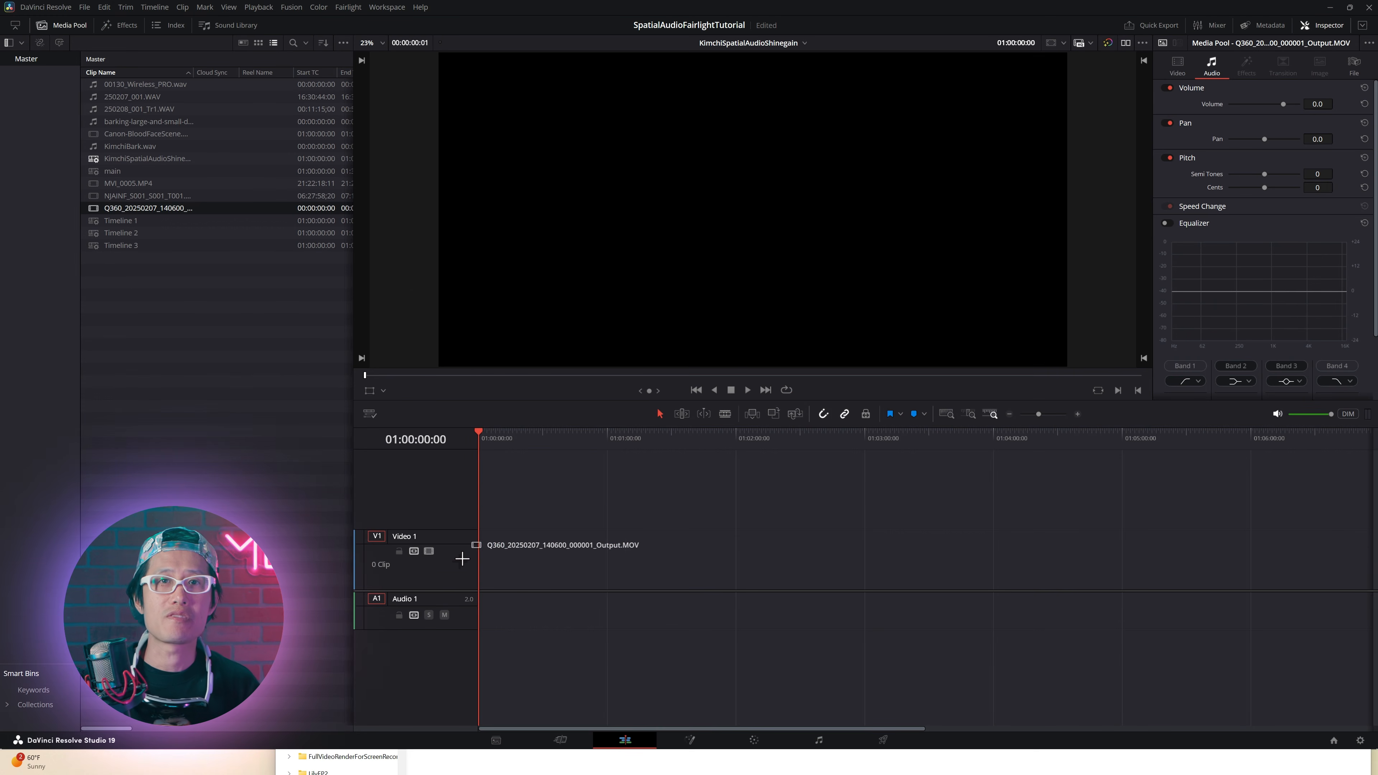
pyautogui.moveTo(452, 537); pyautogui.dragTo(488, 548)
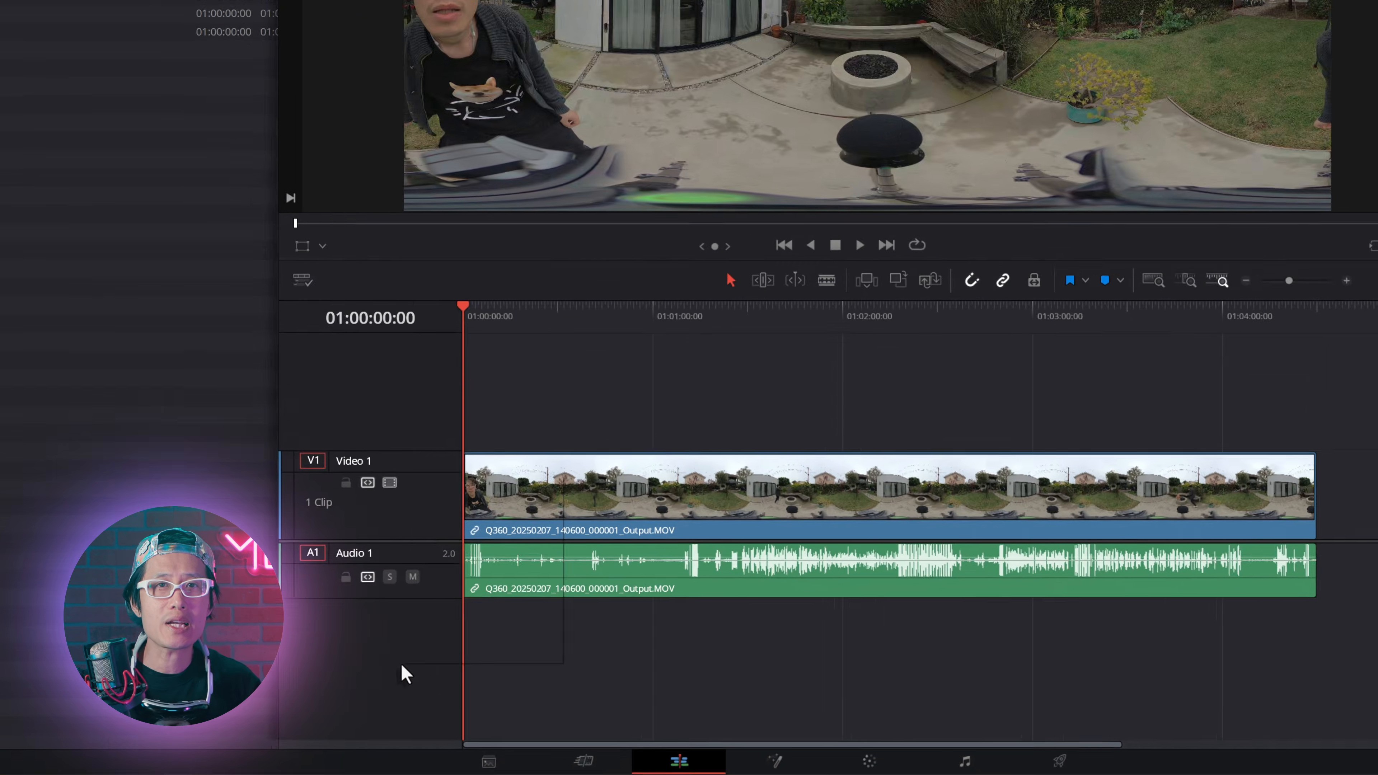
# Step: Add an Ambisonics 1st order audio track and place 250207_001.WAV on it at the timeline start
pyautogui.rightClick(438, 546)
pyautogui.moveTo(437, 276)
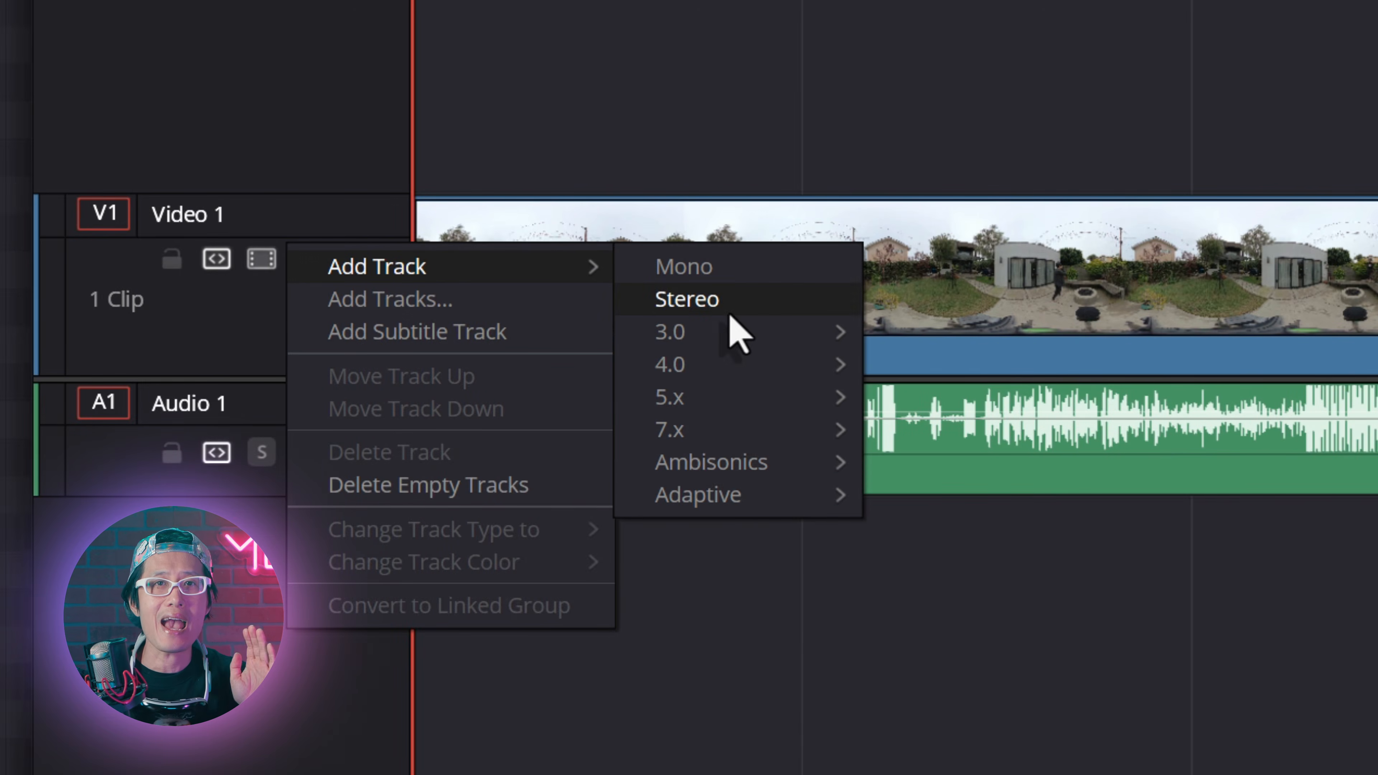
pyautogui.moveTo(729, 466)
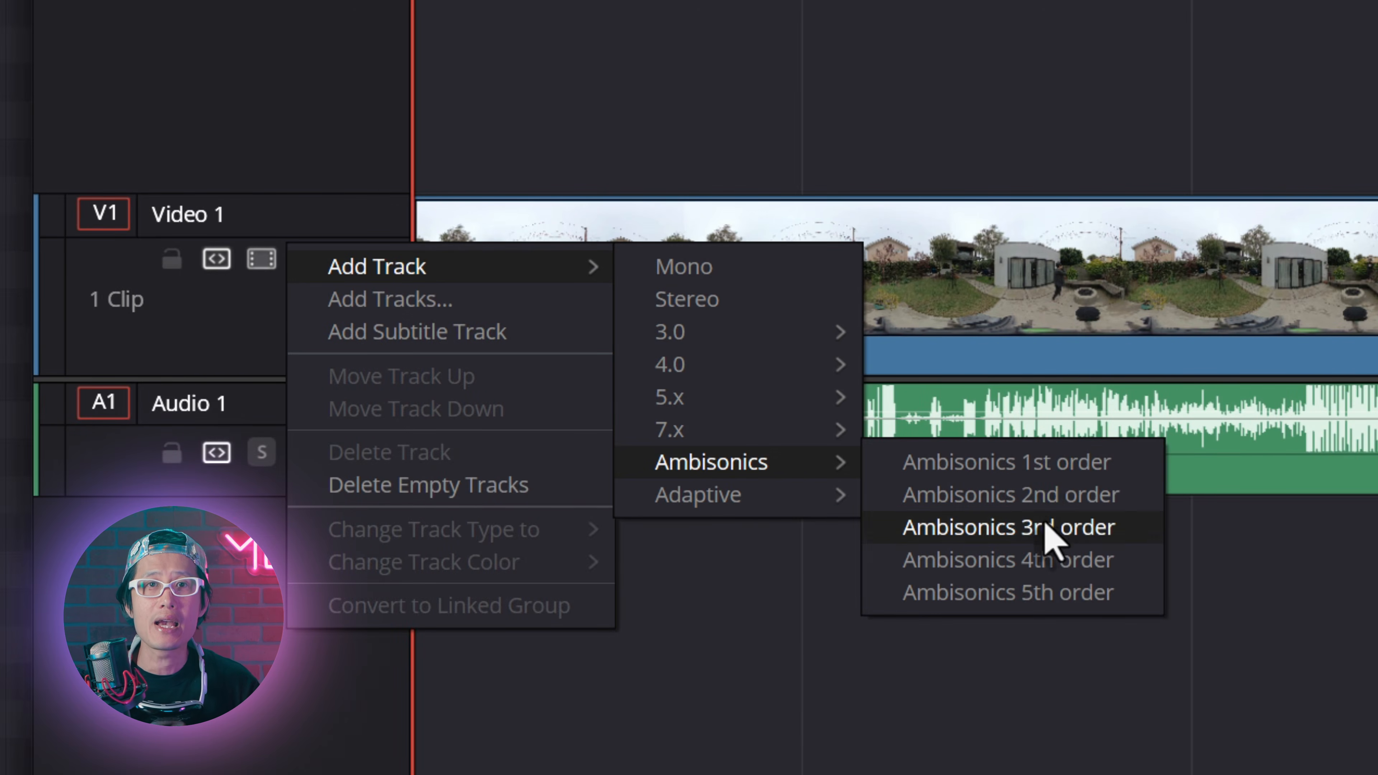
pyautogui.click(1054, 477)
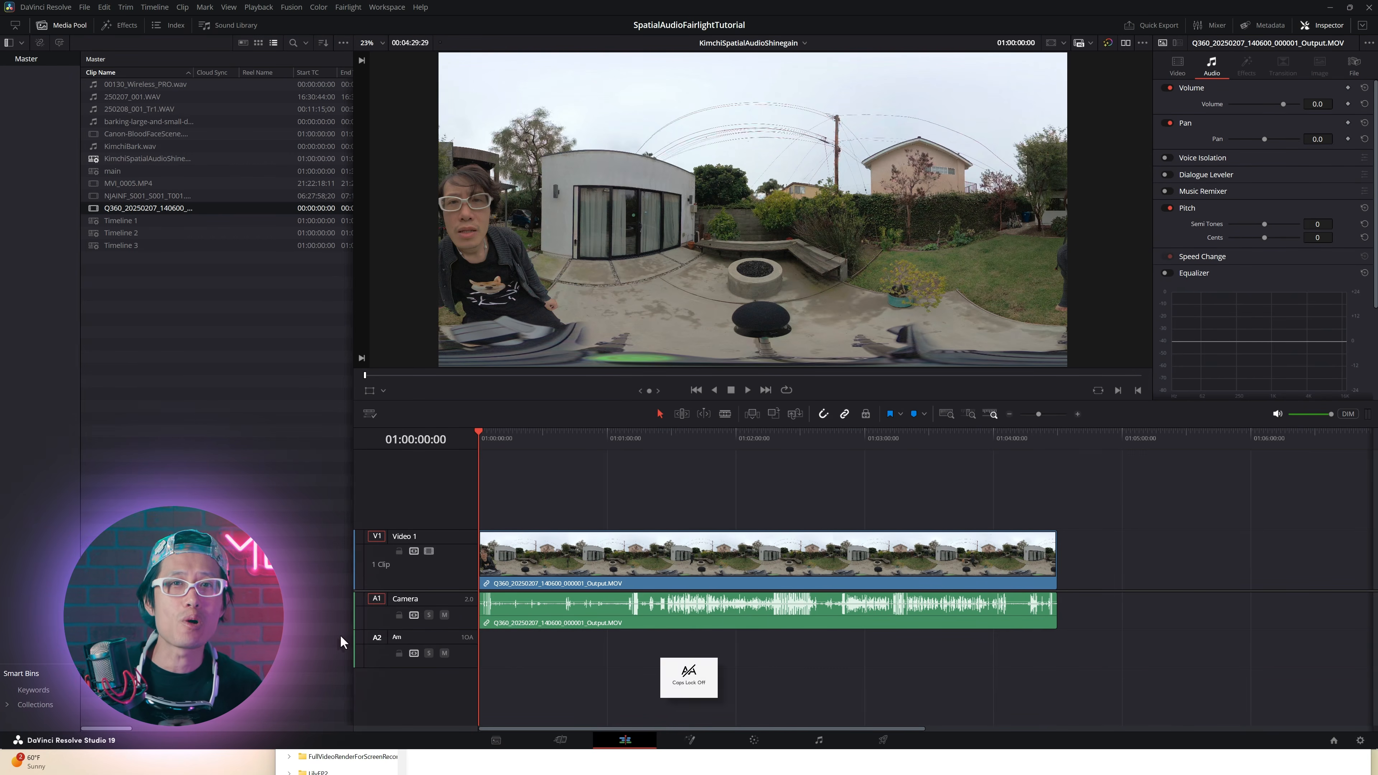
pyautogui.moveTo(131, 97); pyautogui.dragTo(496, 676)
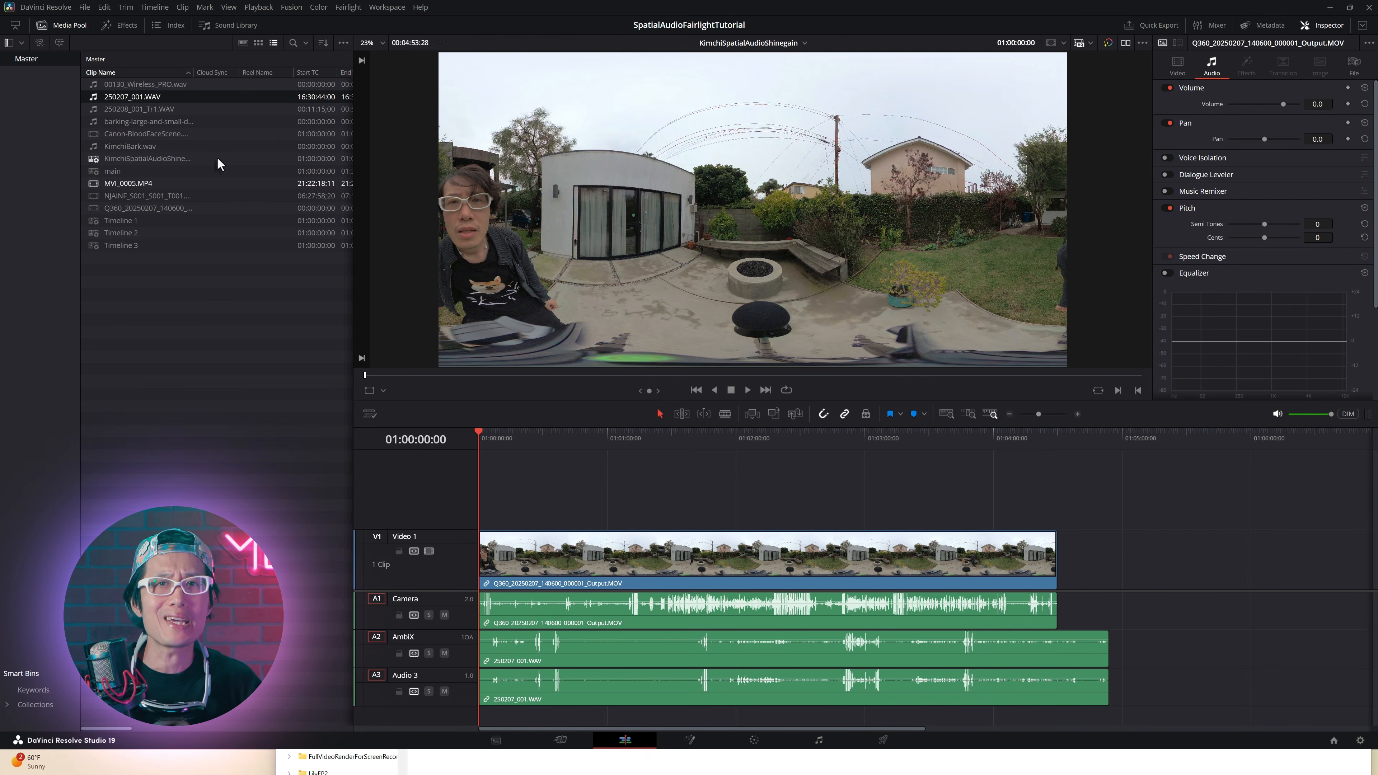
# Step: Set the audio attributes of 250207_001.WAV to a single Ambisonics 1st order track, deleting the extra mono tracks
pyautogui.rightClick(110, 101)
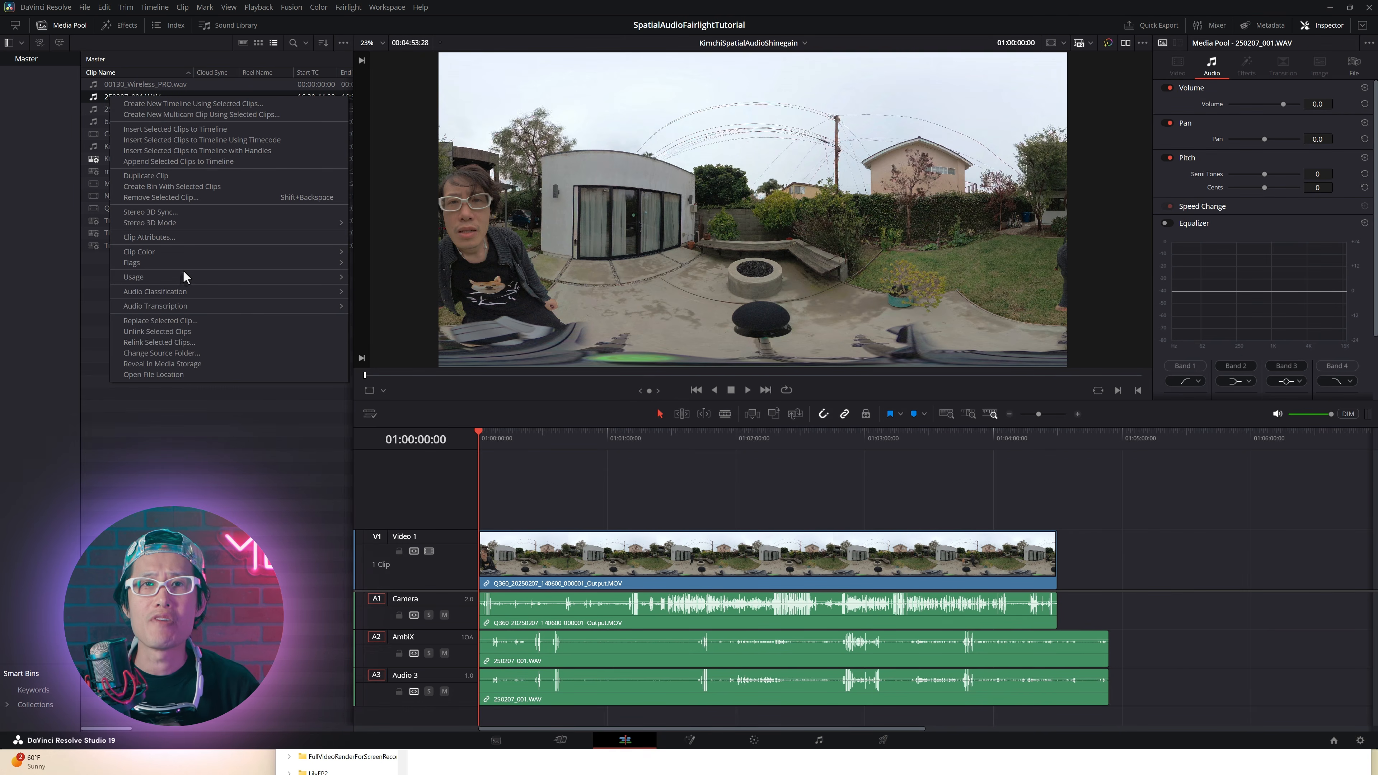
pyautogui.click(153, 237)
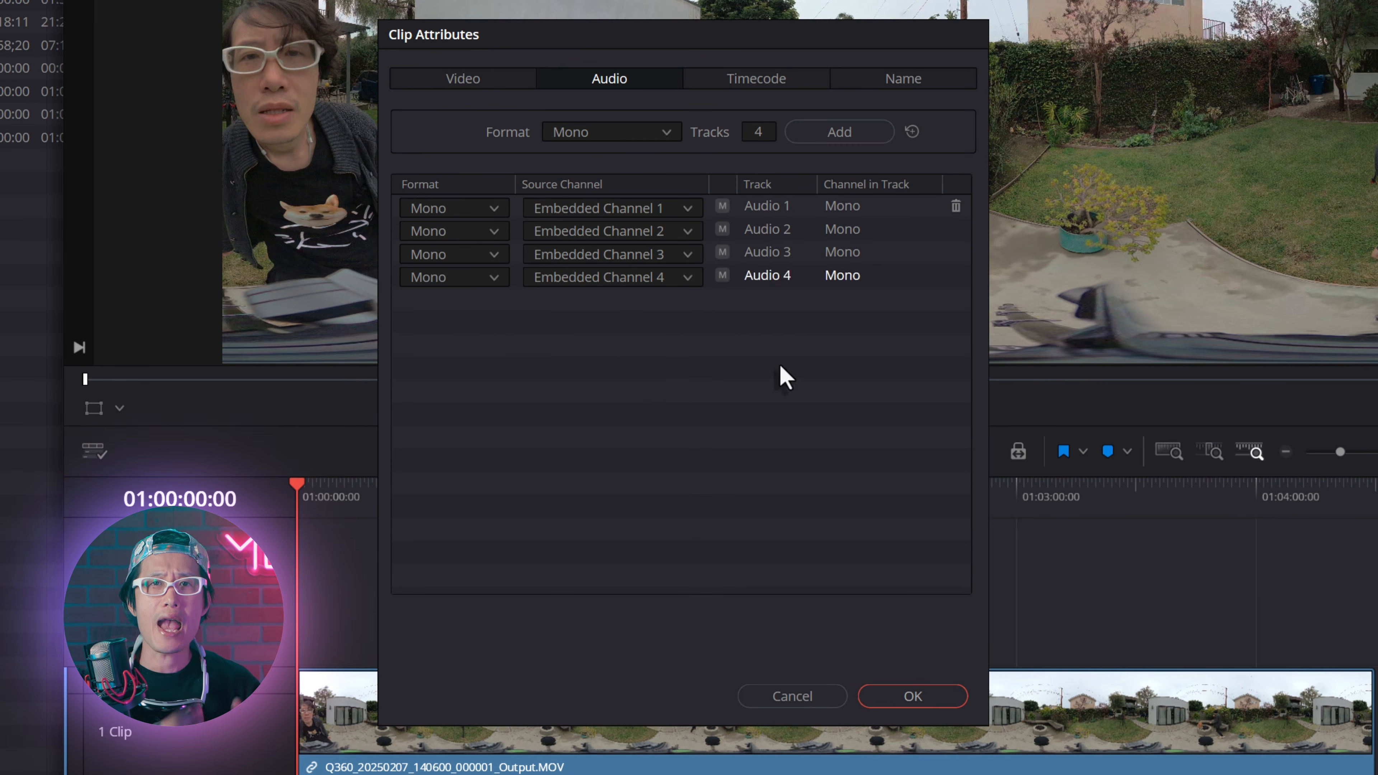
pyautogui.click(493, 208)
pyautogui.scroll(-5, 491, 347)
pyautogui.scroll(4, 491, 364)
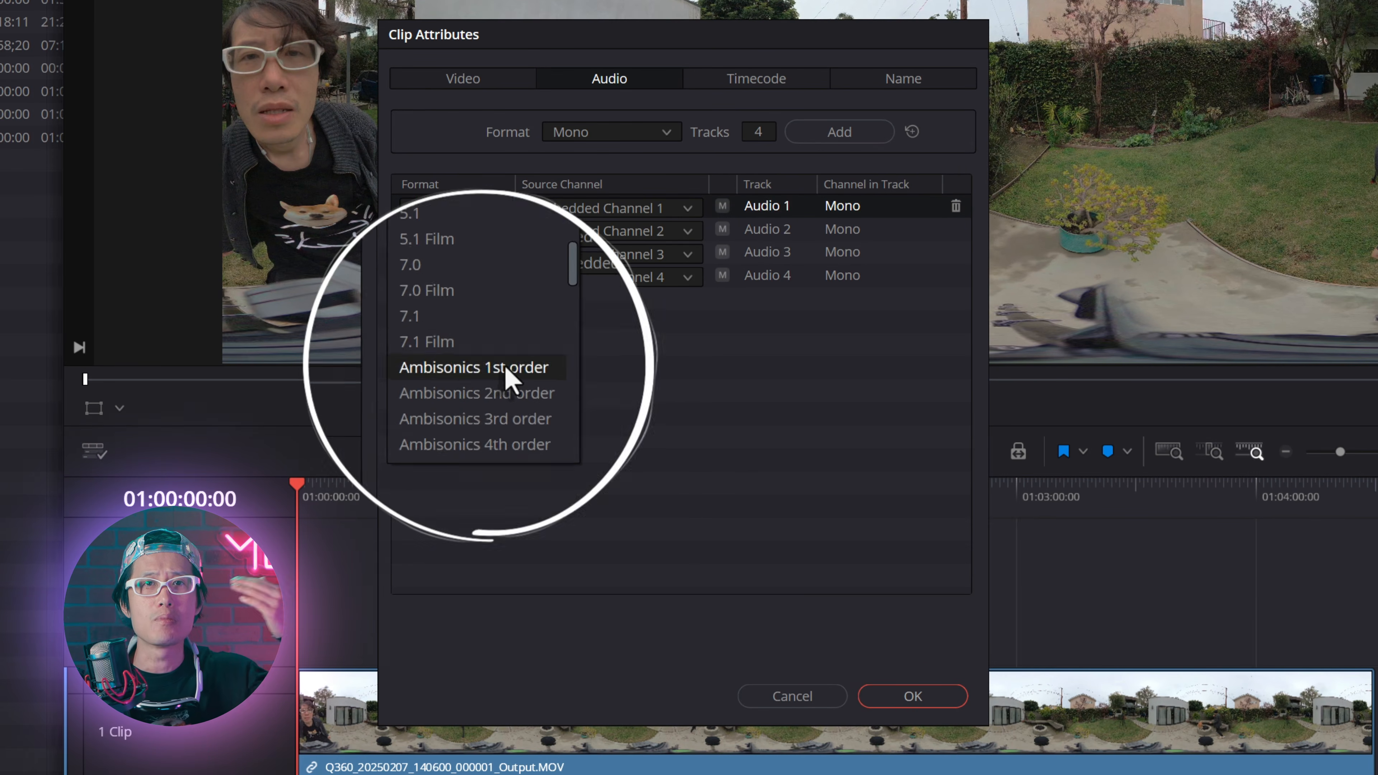
pyautogui.click(516, 366)
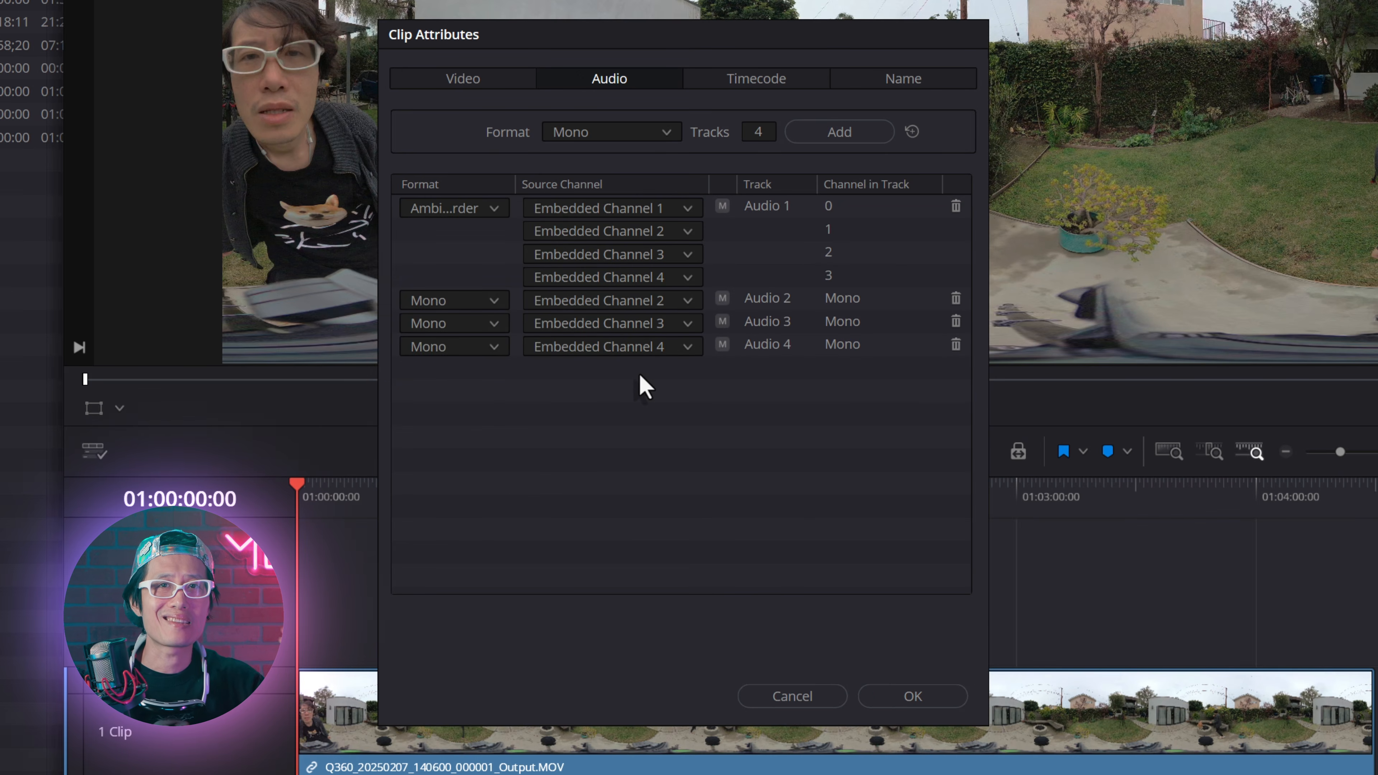
pyautogui.click(955, 299)
pyautogui.click(955, 298)
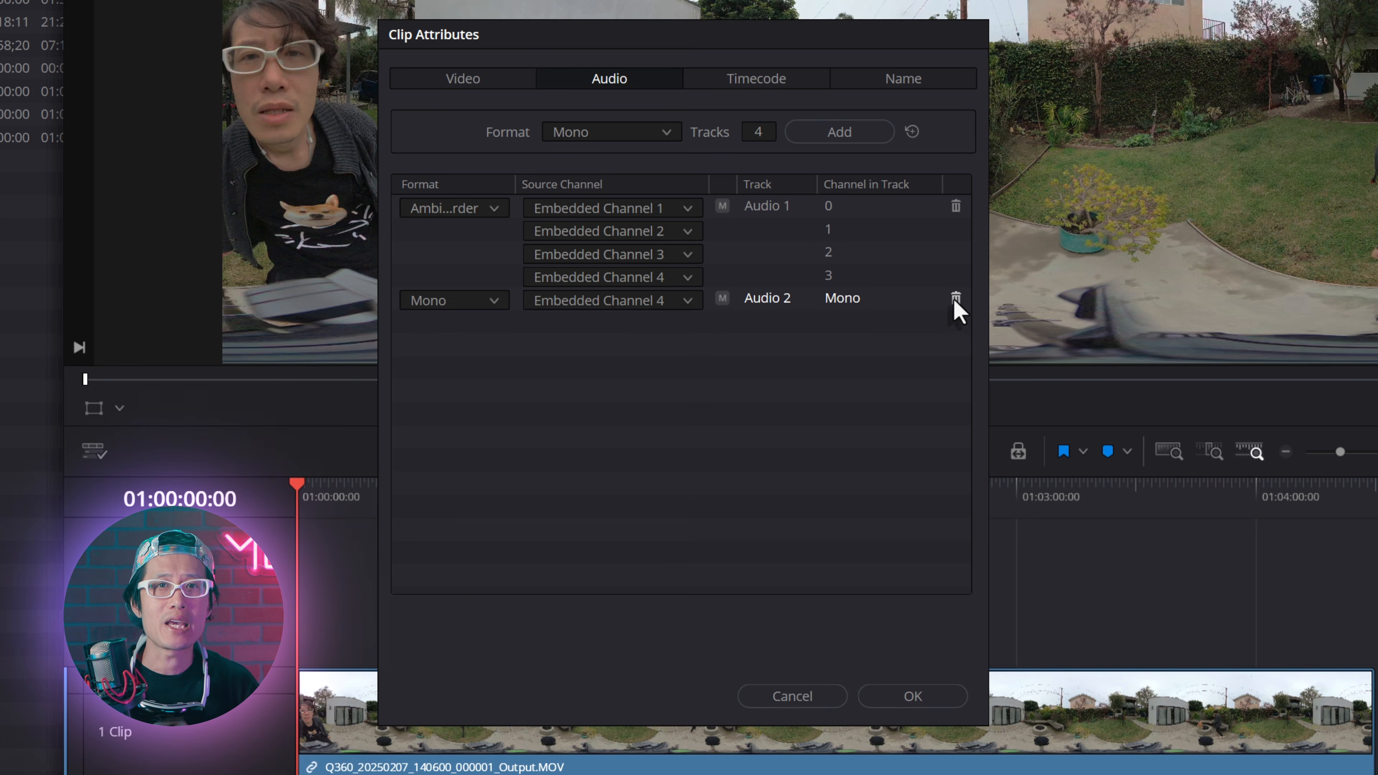
pyautogui.click(955, 298)
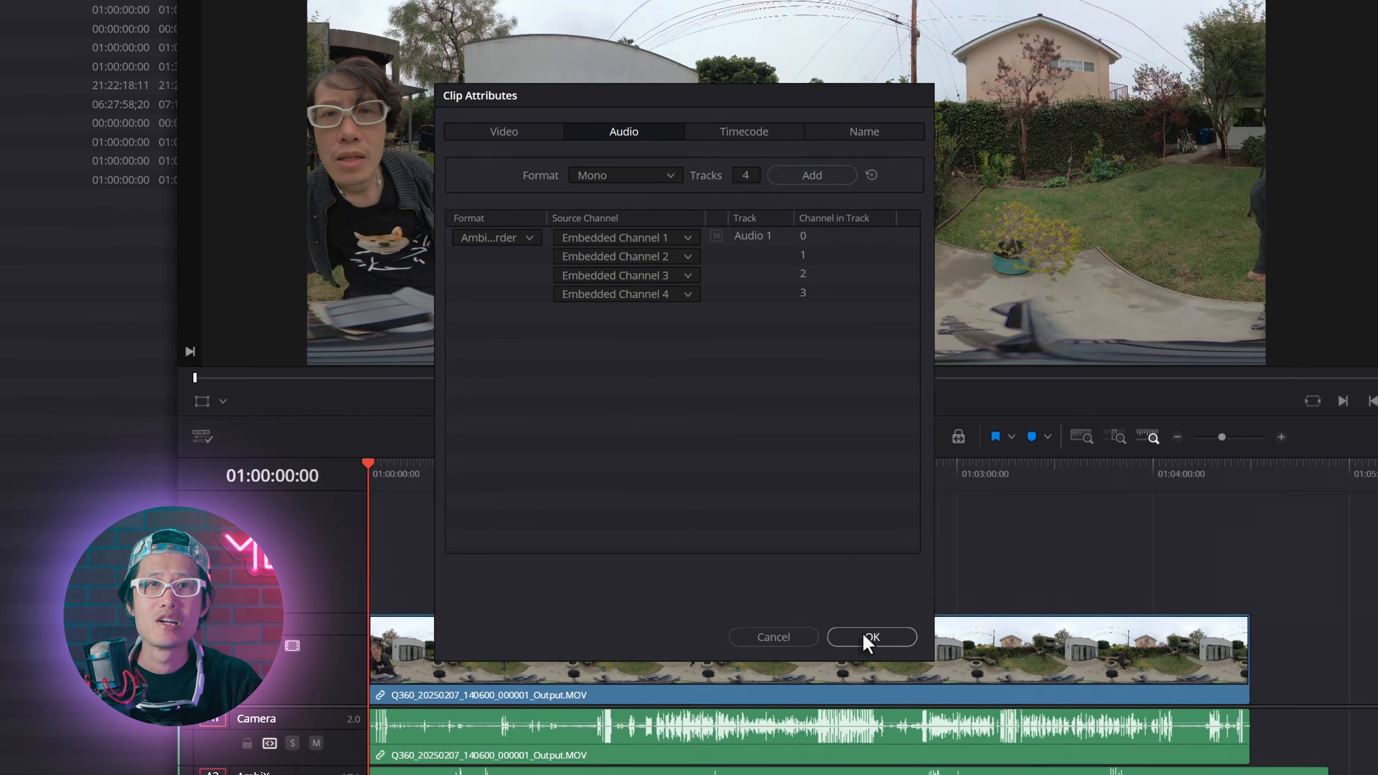
pyautogui.click(913, 696)
# Step: Place 250207_001.WAV on the AmbiX track and 00130_Wireless_PRO.wav on Audio 3 at the timeline start
pyautogui.moveTo(130, 96); pyautogui.dragTo(470, 653)
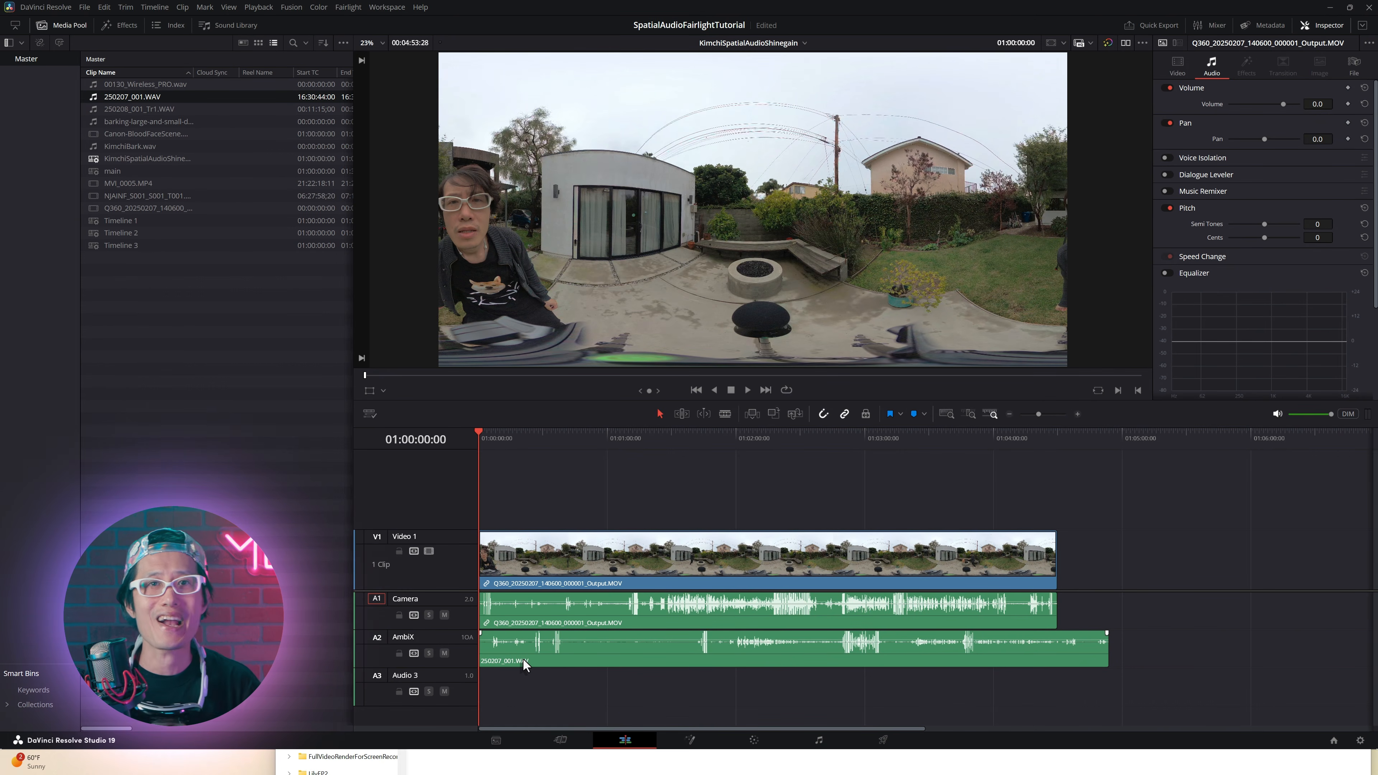
pyautogui.click(153, 86)
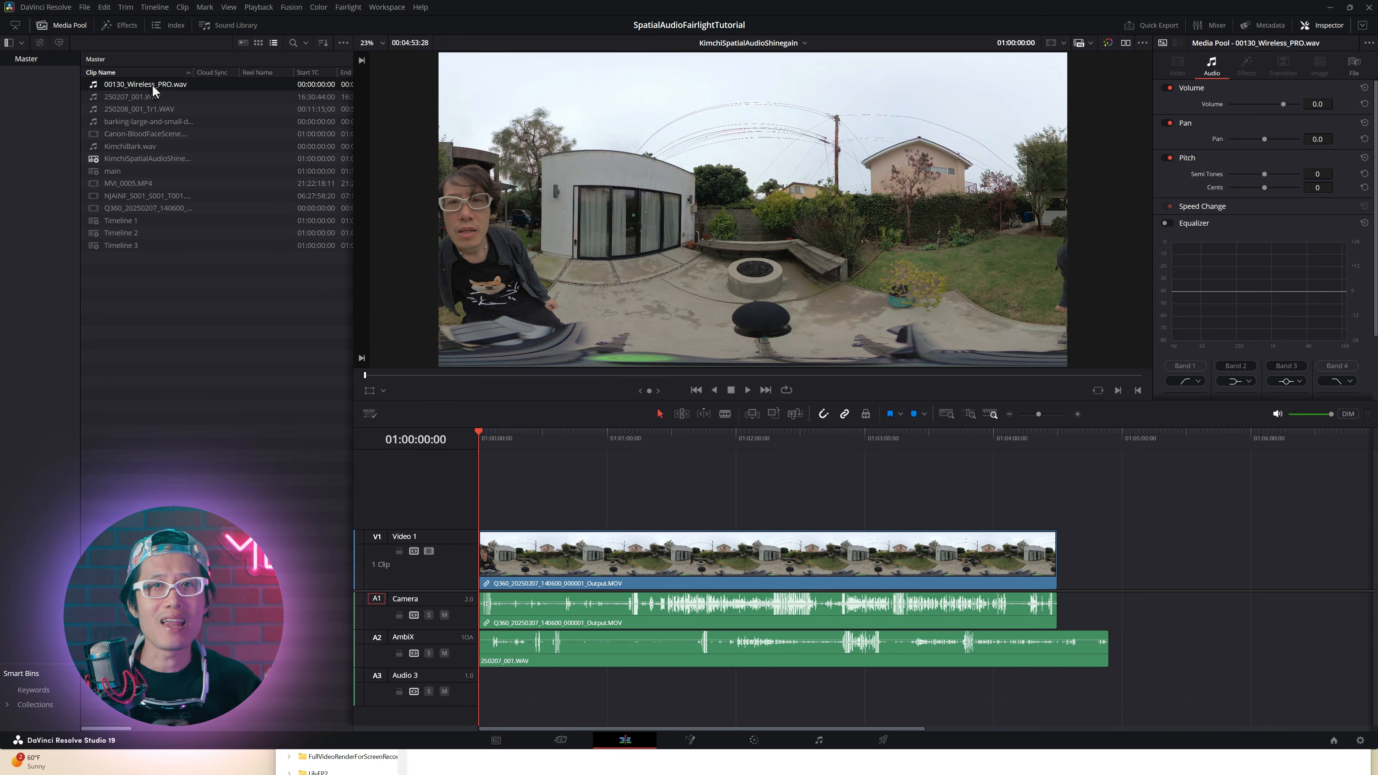
pyautogui.moveTo(258, 260); pyautogui.dragTo(480, 679)
# Step: Select all timeline clips and auto-align them by waveform with automatic track number
pyautogui.click(552, 586)
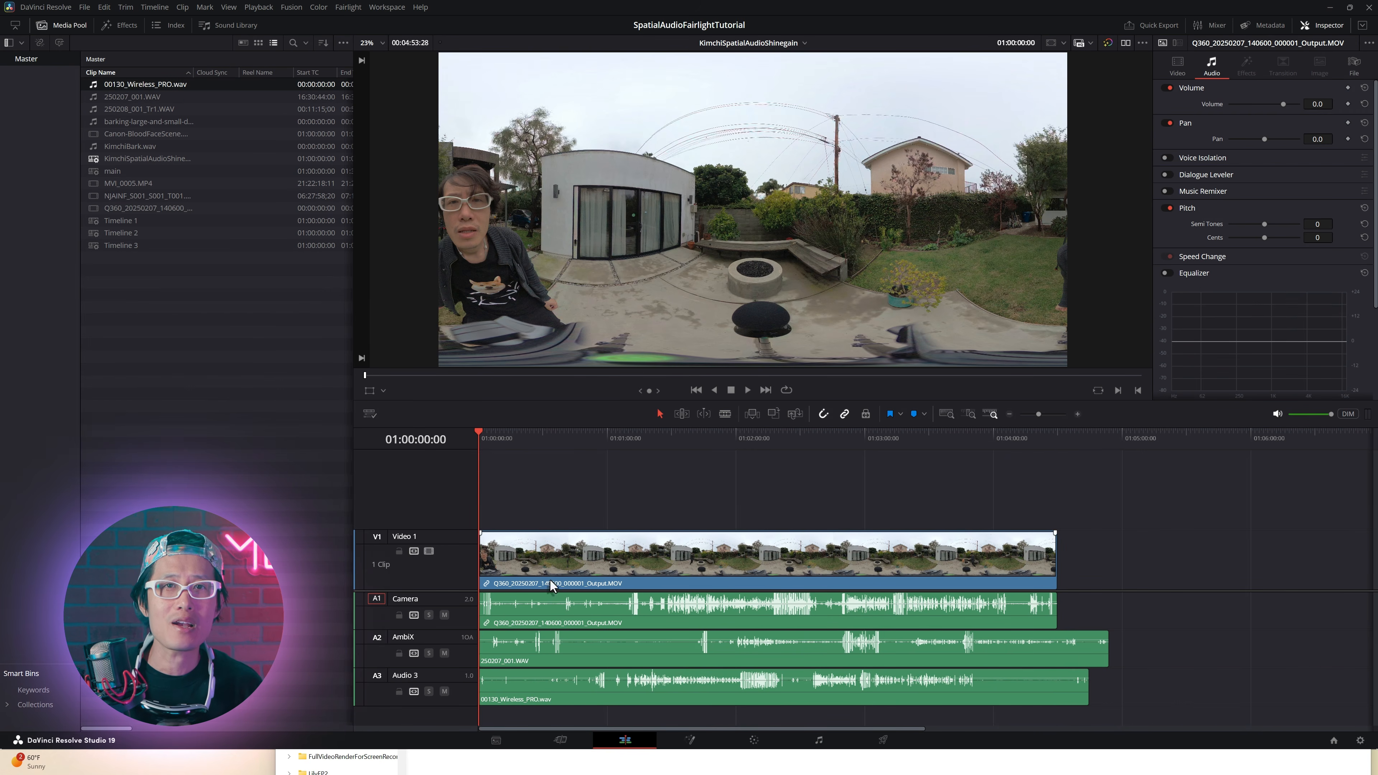
pyautogui.moveTo(558, 498); pyautogui.dragTo(710, 711)
pyautogui.rightClick(656, 554)
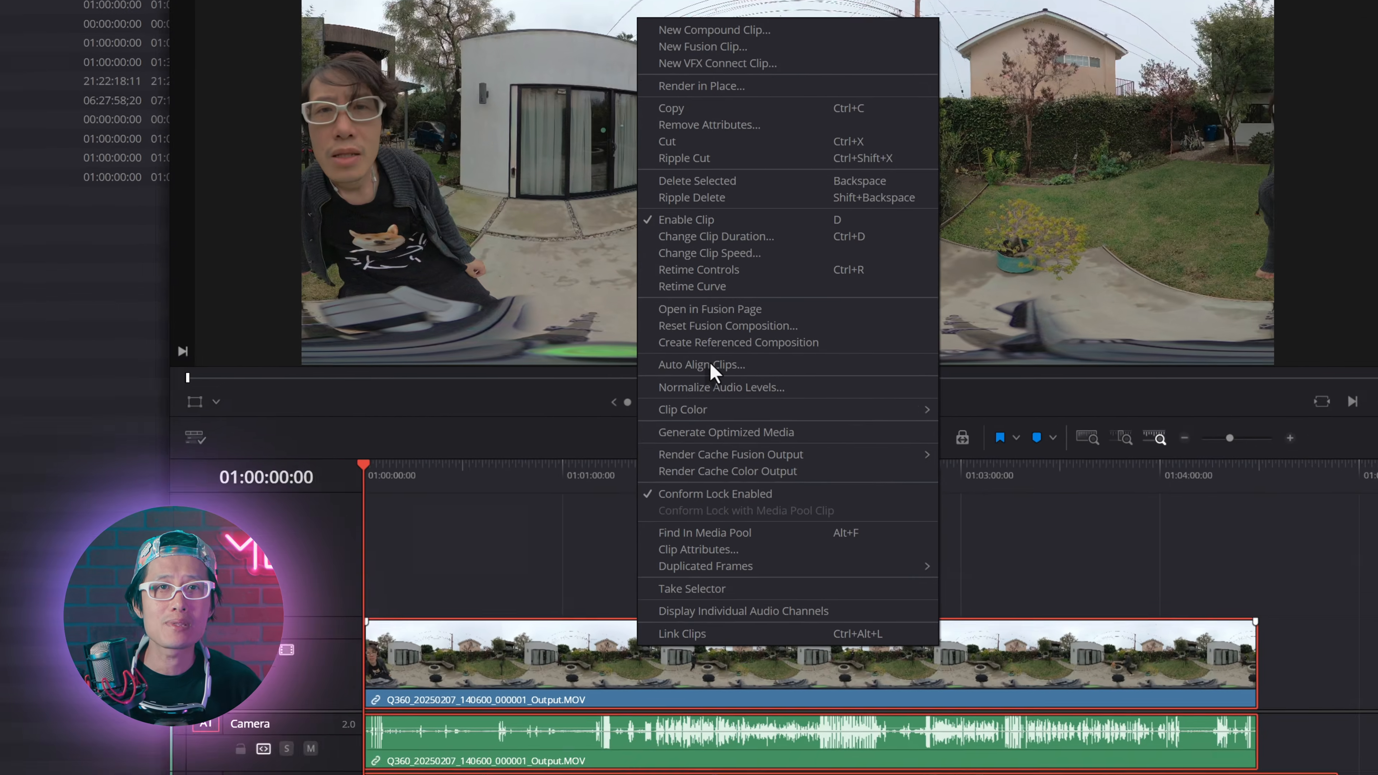
pyautogui.click(716, 357)
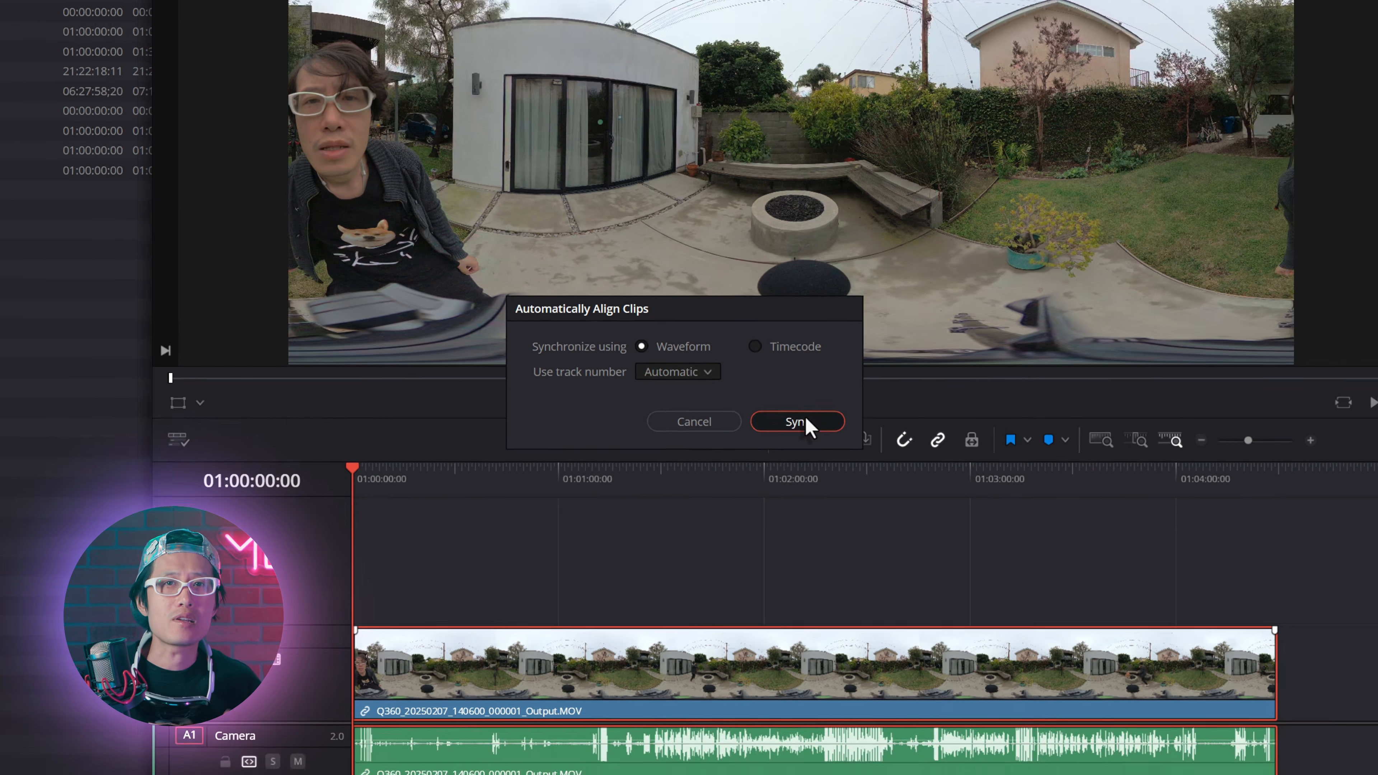
pyautogui.click(815, 430)
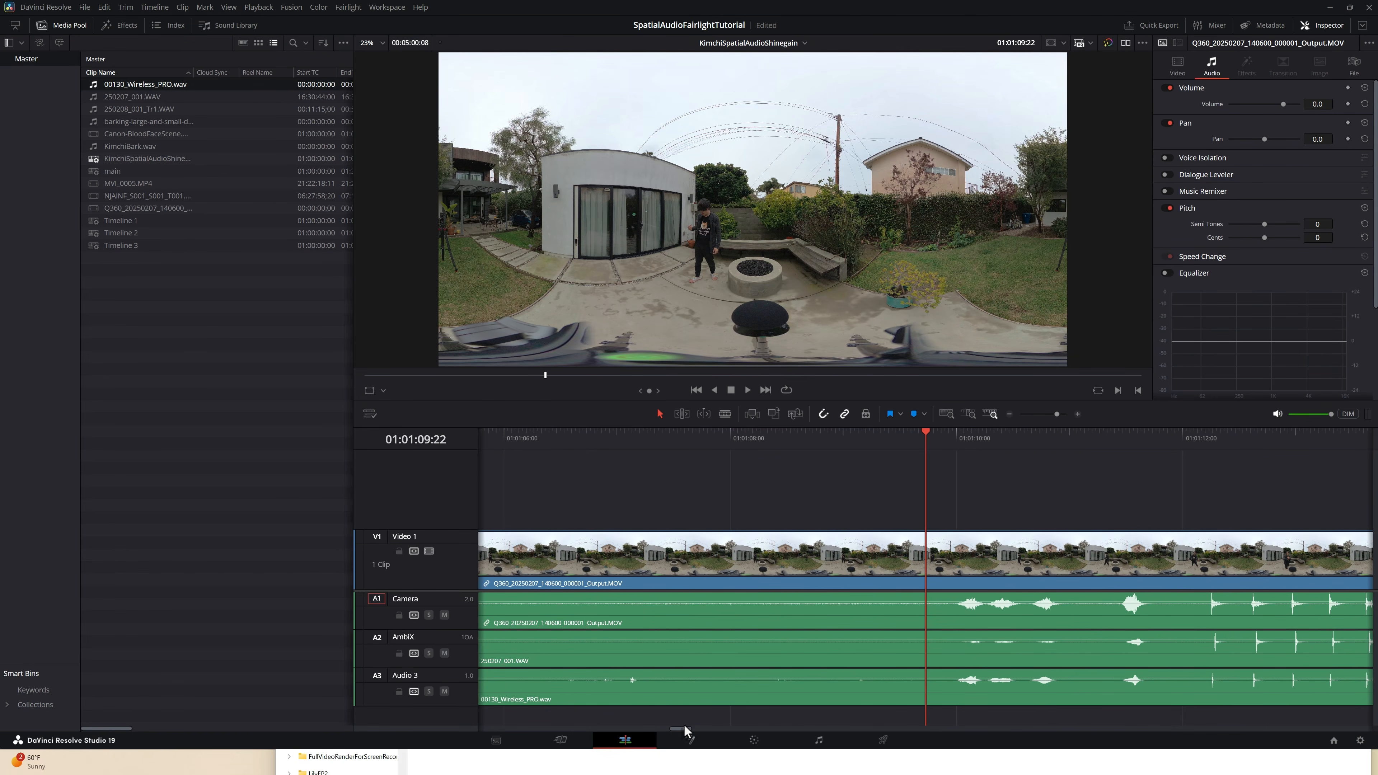
# Step: Switch to the Fairlight page and shift the AmbiX clip so its clap lines up with the Camera clap at 01:00:04:00
pyautogui.moveTo(683, 729); pyautogui.dragTo(706, 726)
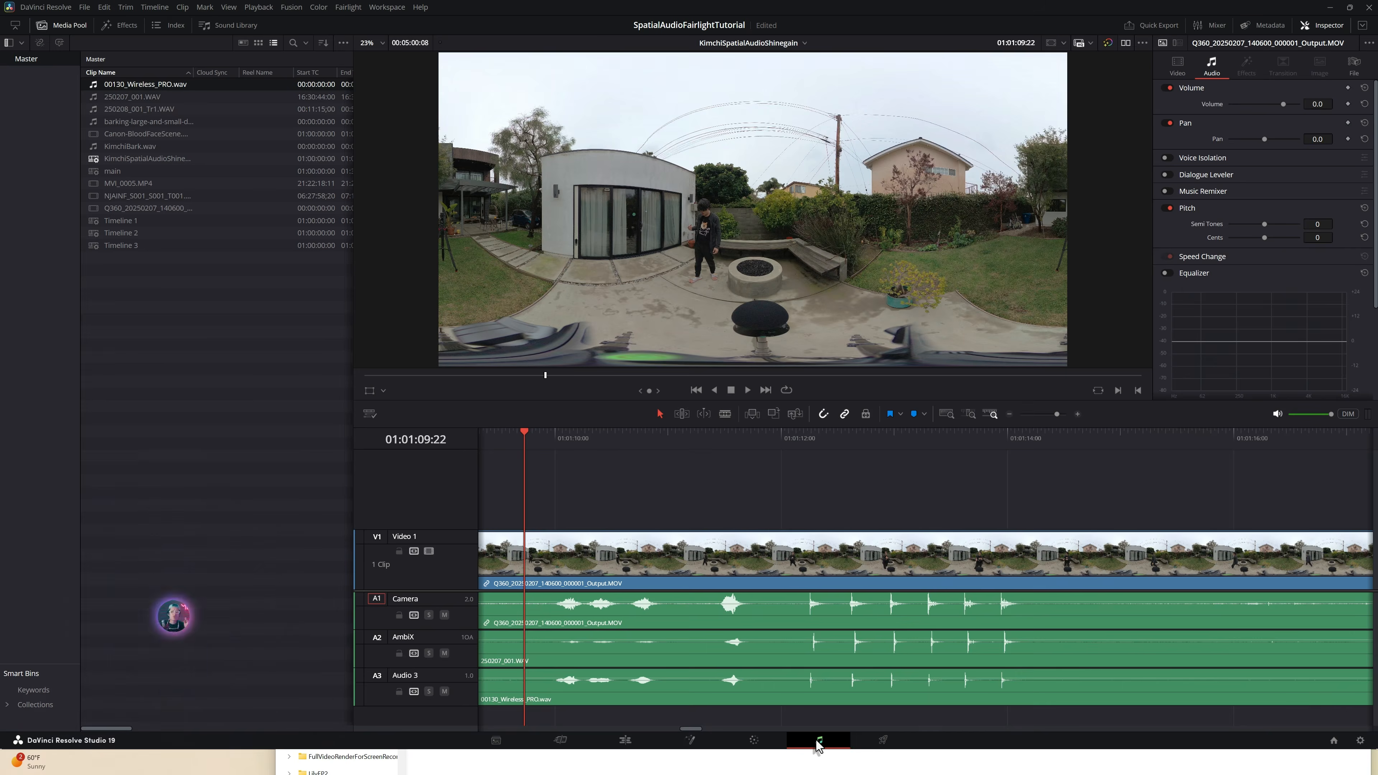
pyautogui.click(817, 741)
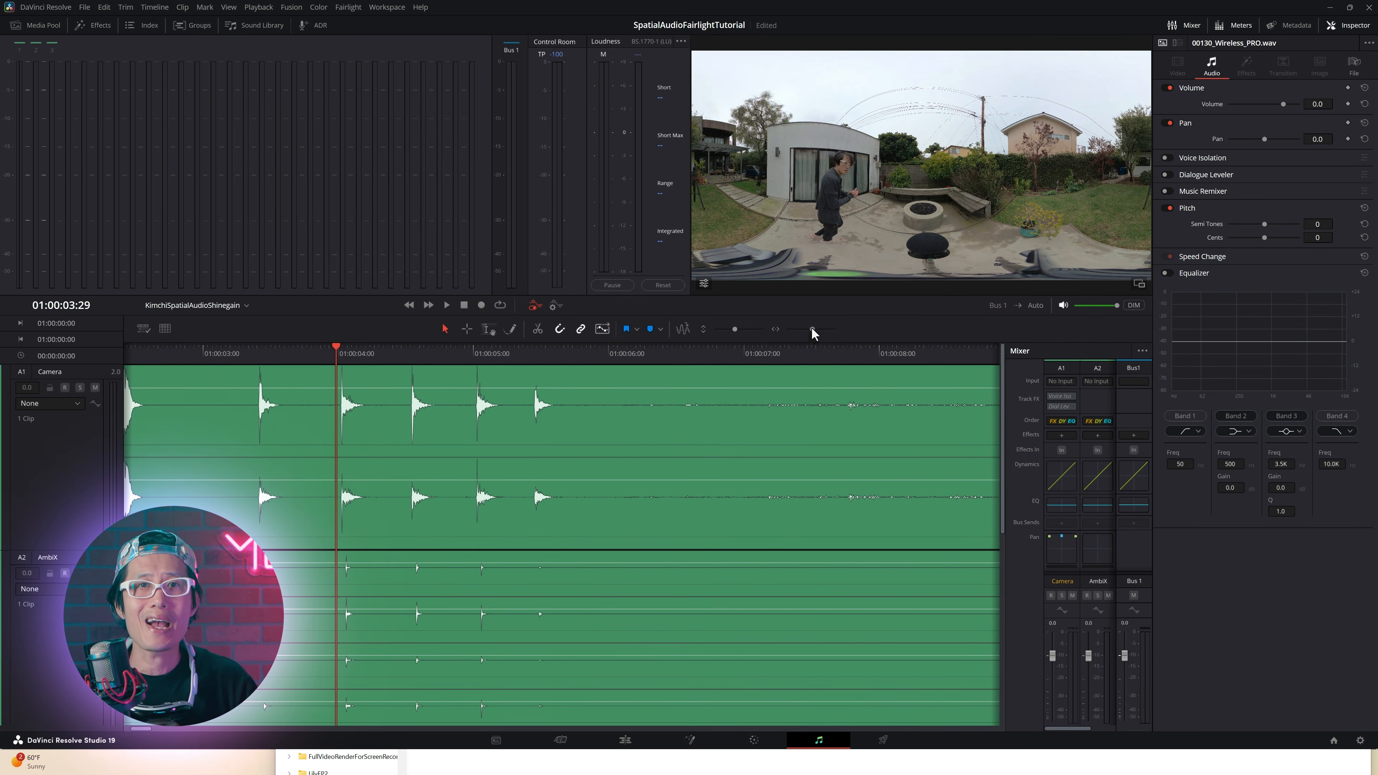
pyautogui.moveTo(812, 328); pyautogui.dragTo(816, 329)
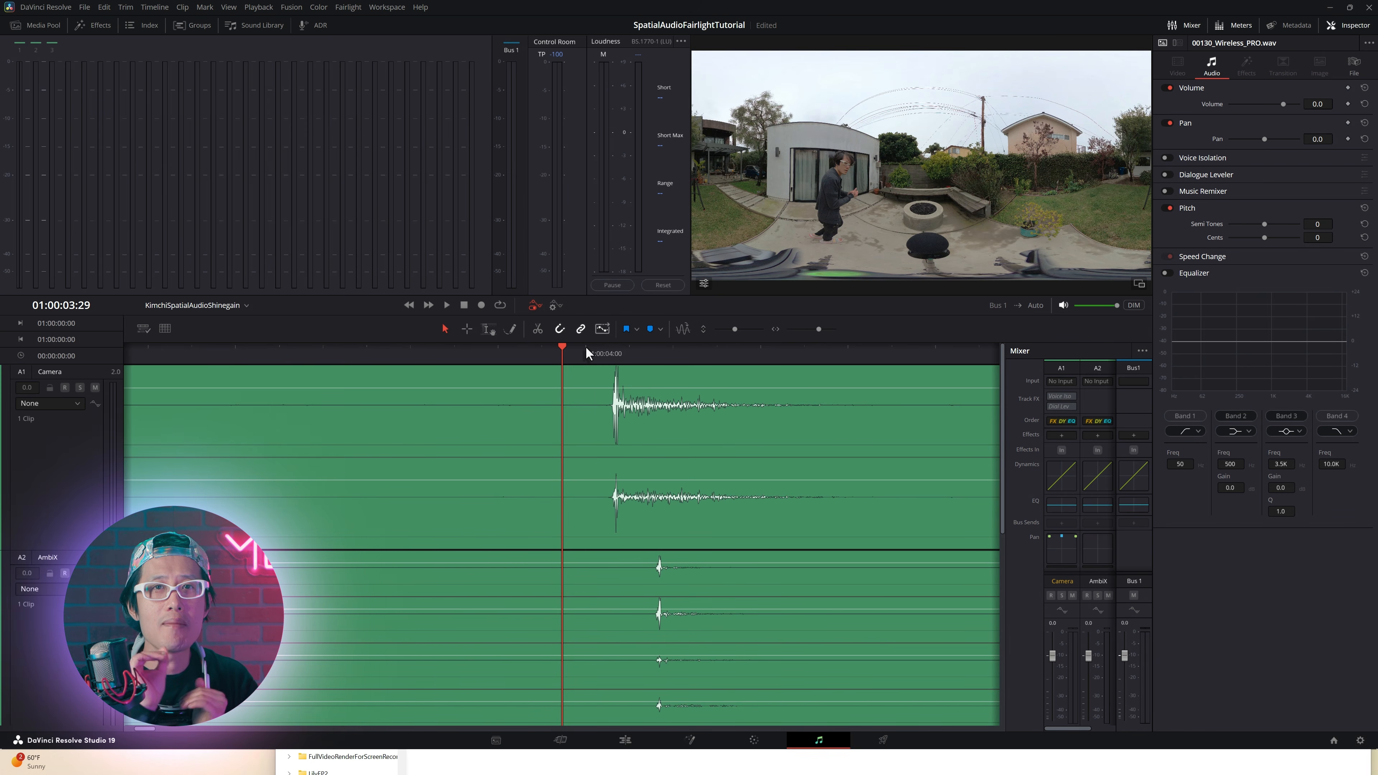
pyautogui.moveTo(596, 349); pyautogui.dragTo(609, 349)
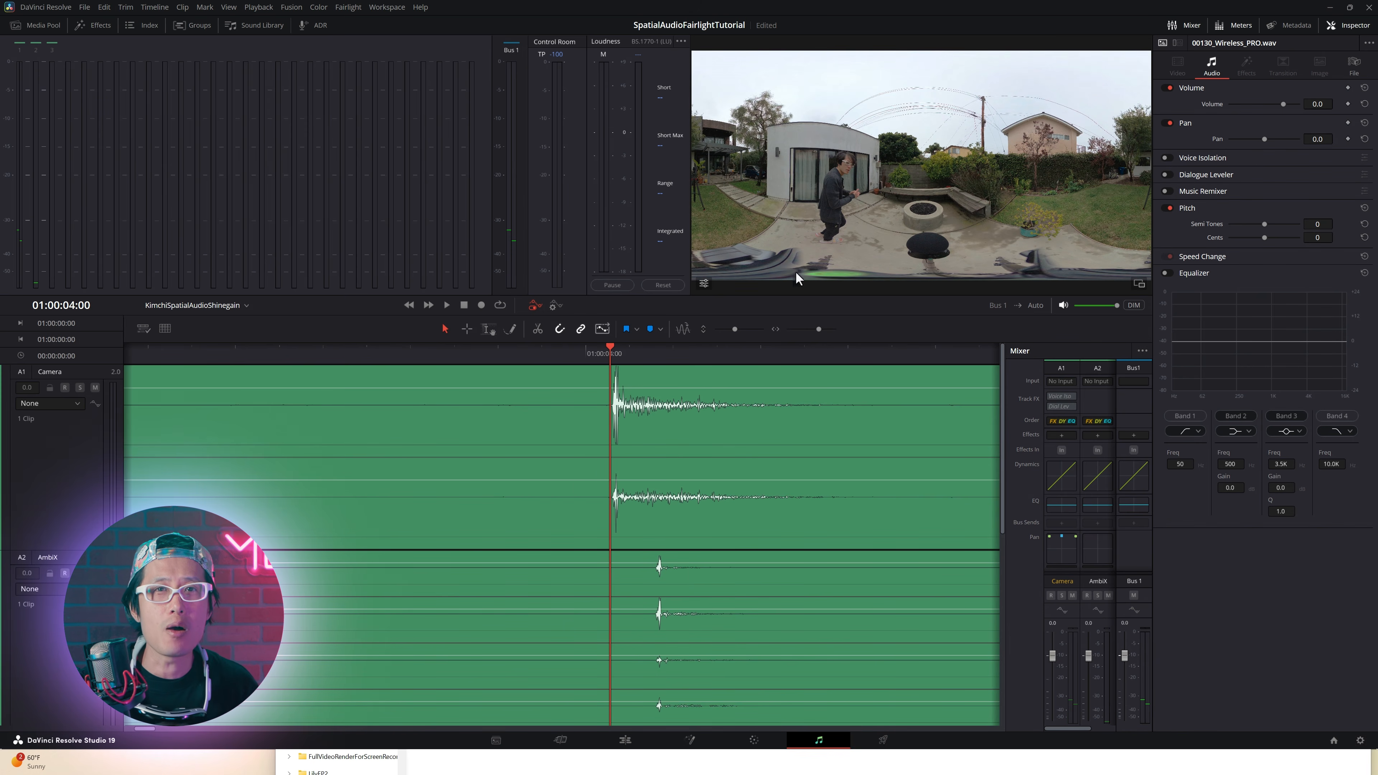
pyautogui.click(690, 588)
pyautogui.moveTo(701, 580); pyautogui.dragTo(687, 579)
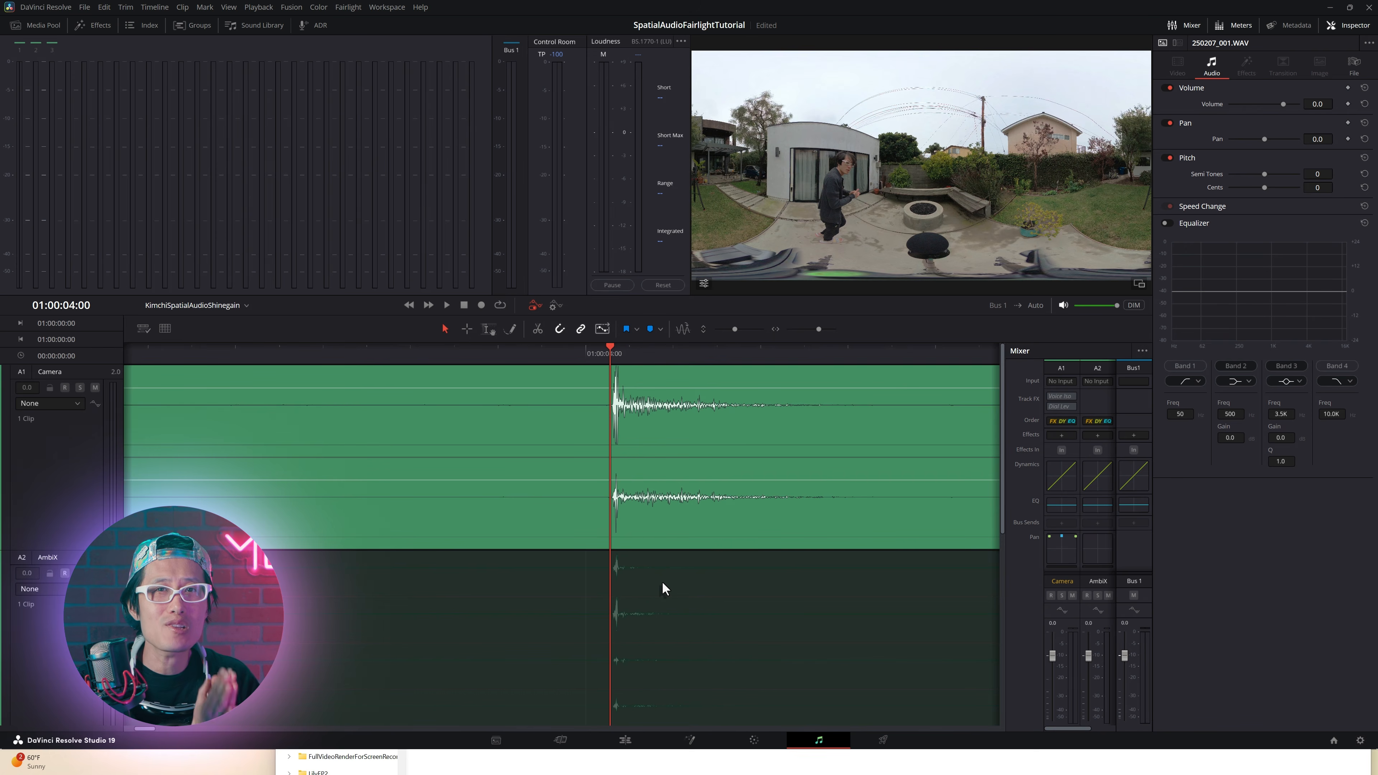
pyautogui.moveTo(661, 581); pyautogui.dragTo(661, 582)
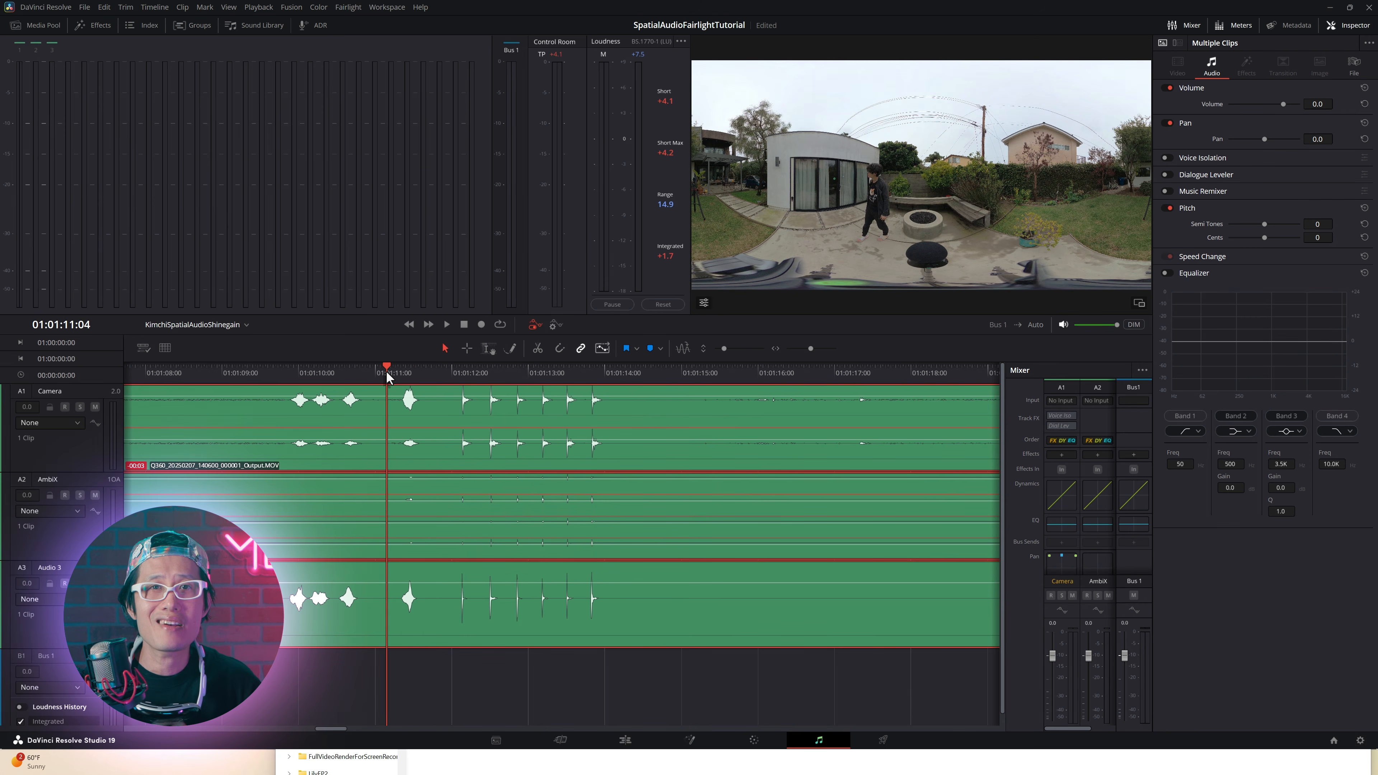
# Step: Play back the section from about 01:01:11:04 to check the sync of the three audio tracks
pyautogui.press('space')
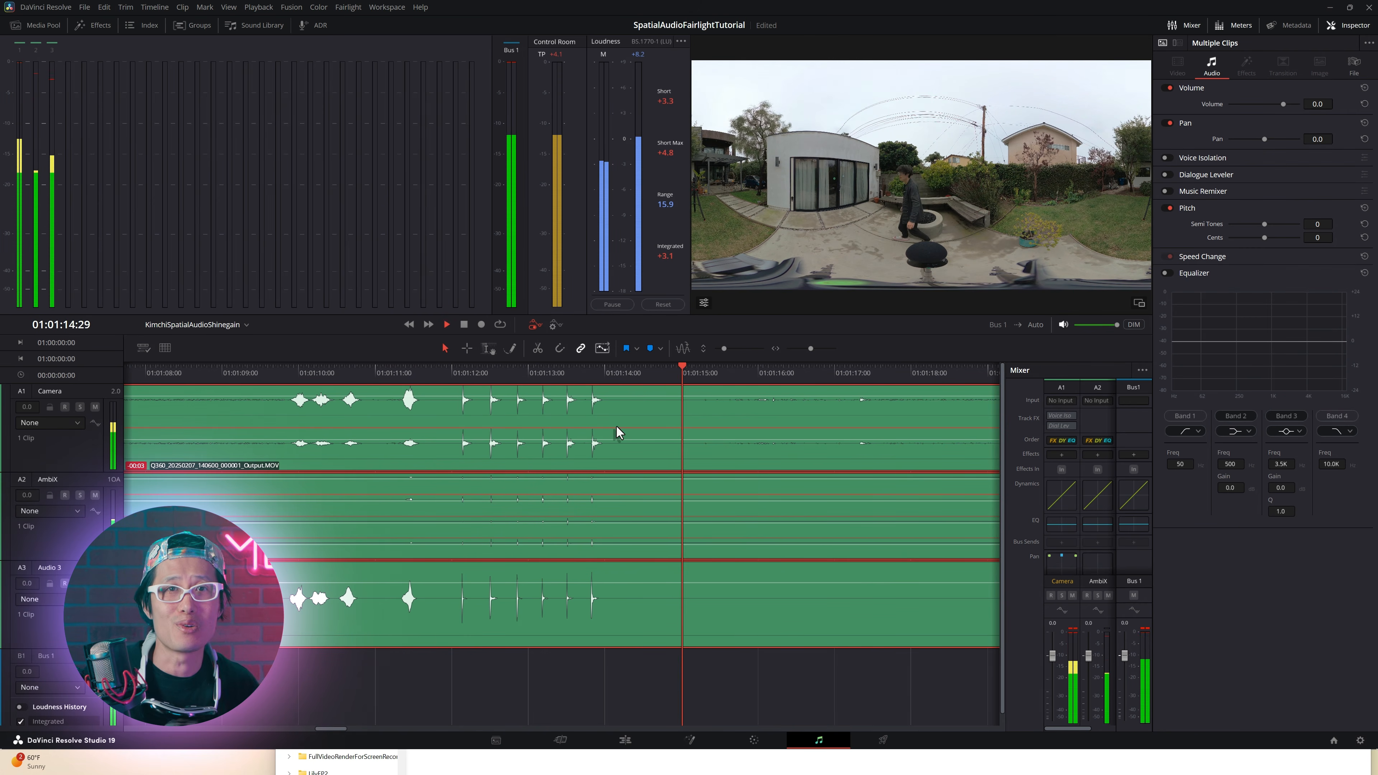
pyautogui.press('space')
pyautogui.click(443, 367)
pyautogui.press('space')
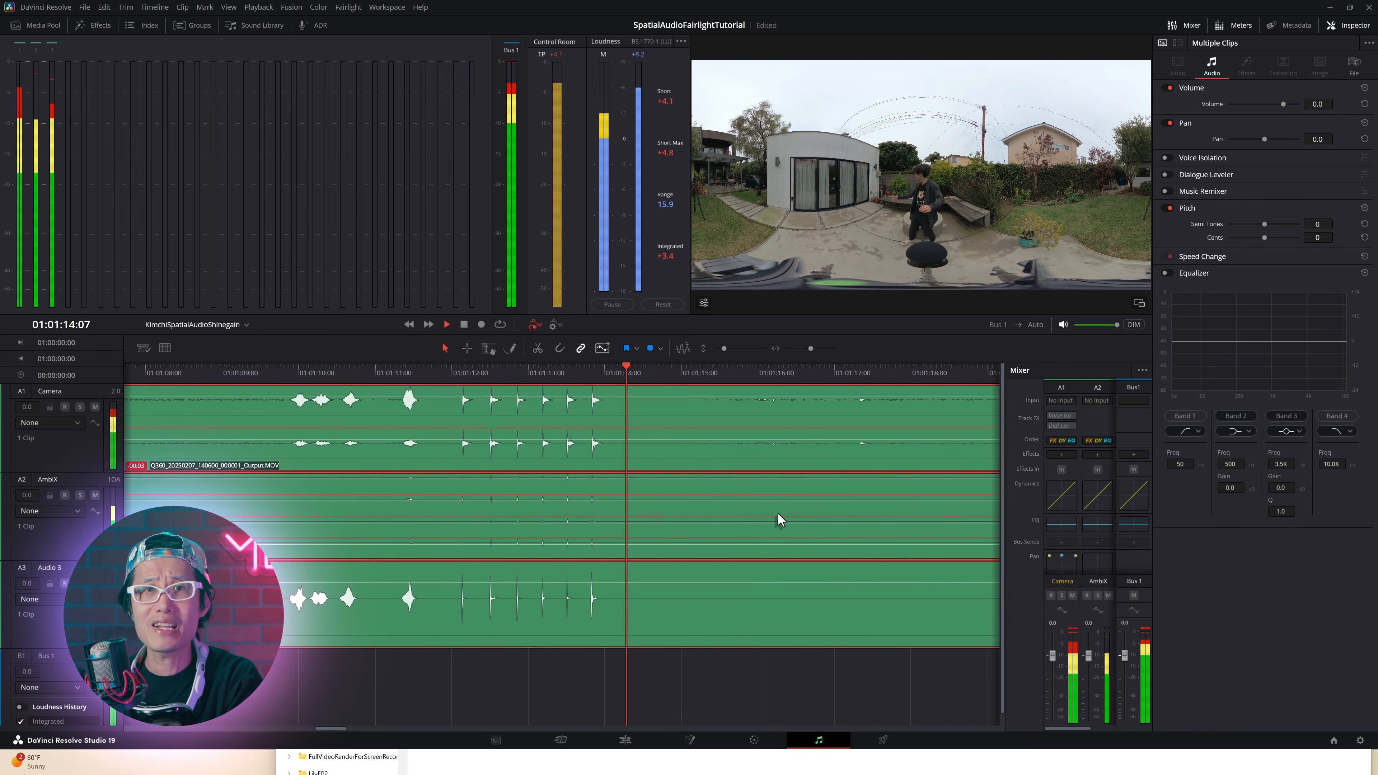
# Step: Snap the Camera clip's start to the playhead at 01:01:09:11 and shift the Audio 3 clip earlier
pyautogui.click(563, 368)
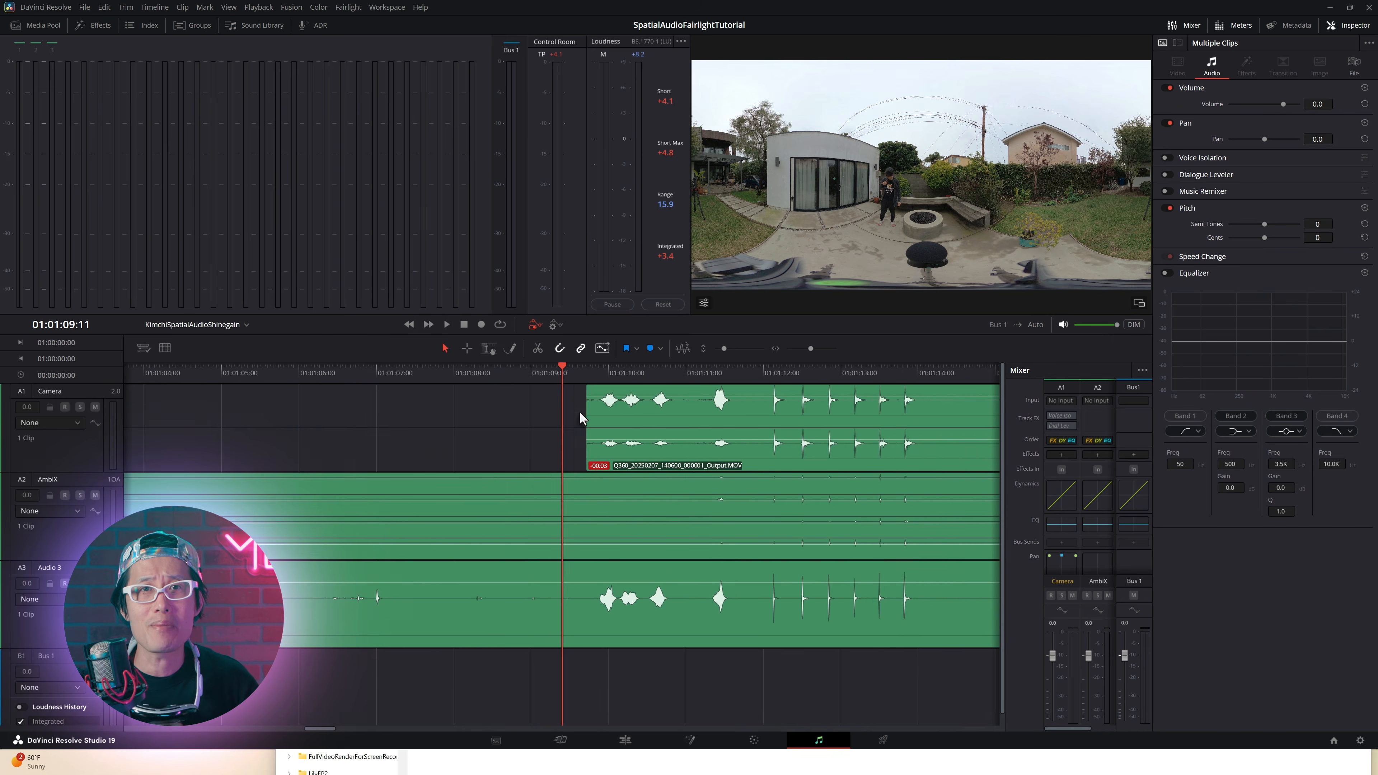
pyautogui.moveTo(584, 411); pyautogui.dragTo(563, 412)
pyautogui.click(744, 368)
pyautogui.moveTo(875, 572); pyautogui.dragTo(742, 573)
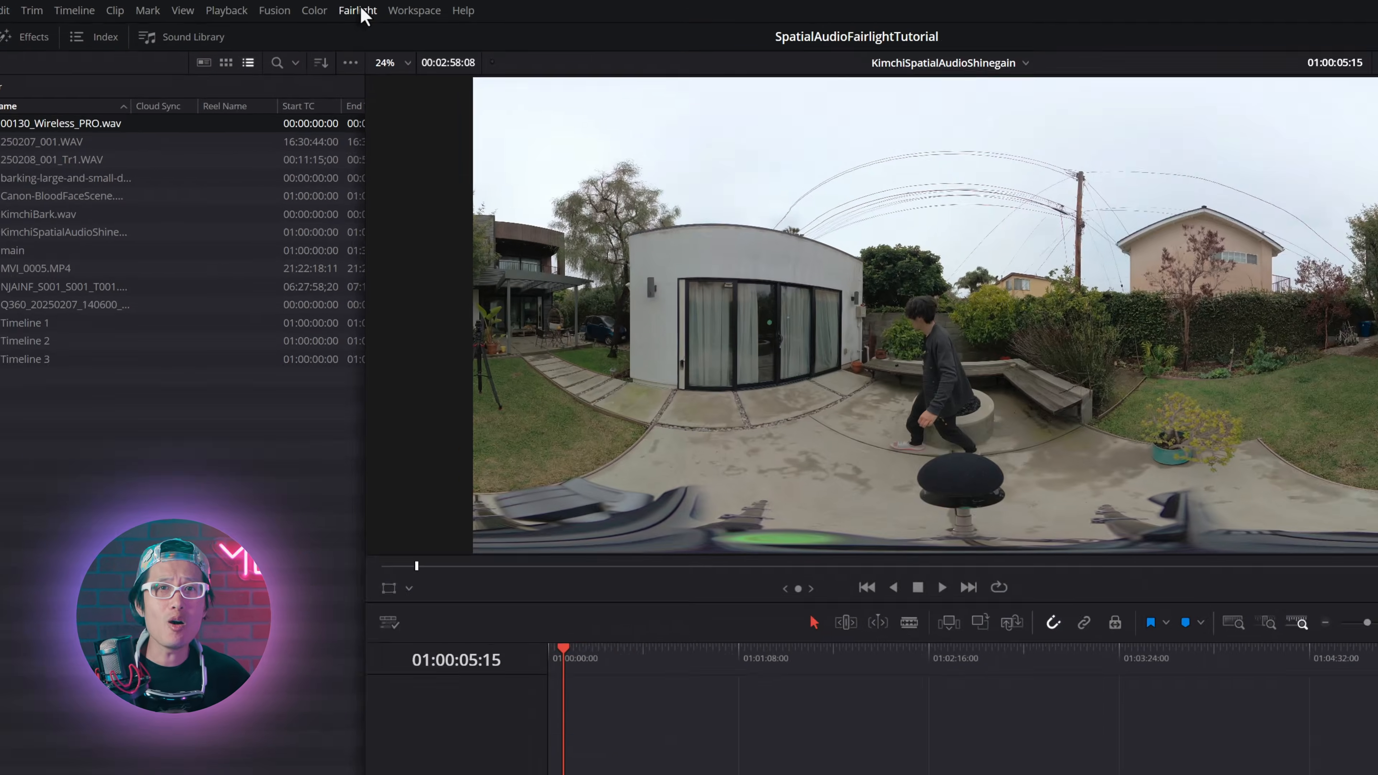
# Step: Open the Fairlight bus format settings and rename Bus 1 to StereoMix
pyautogui.click(359, 11)
pyautogui.moveTo(425, 10)
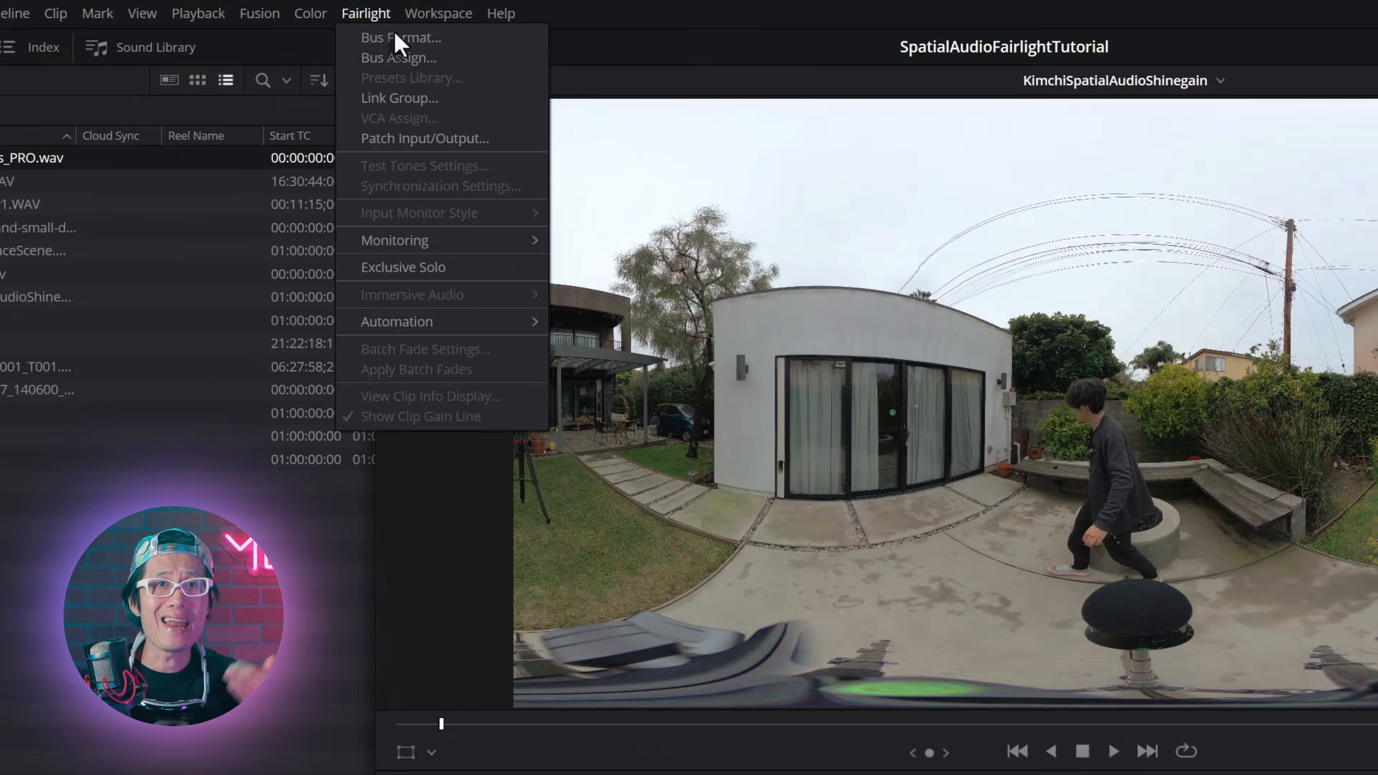
pyautogui.click(523, 99)
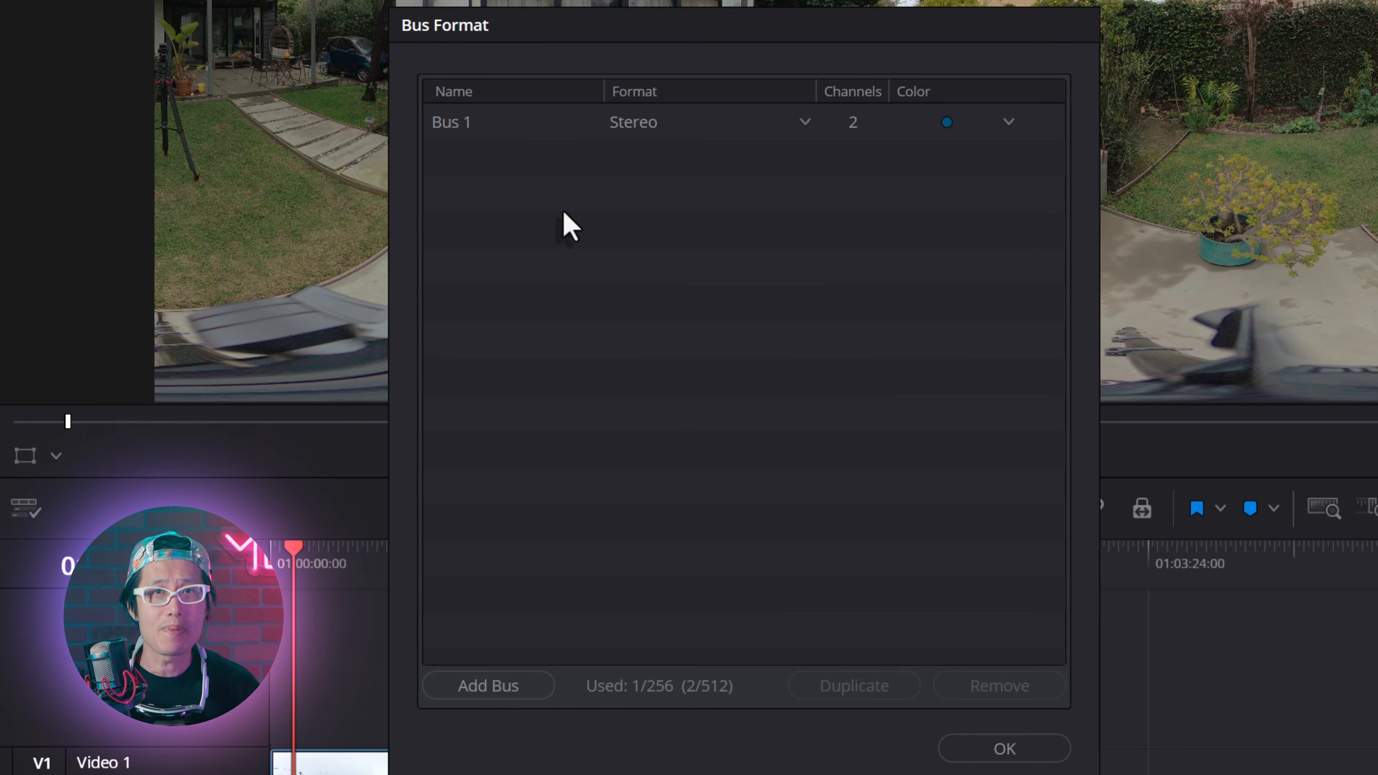
pyautogui.click(464, 125)
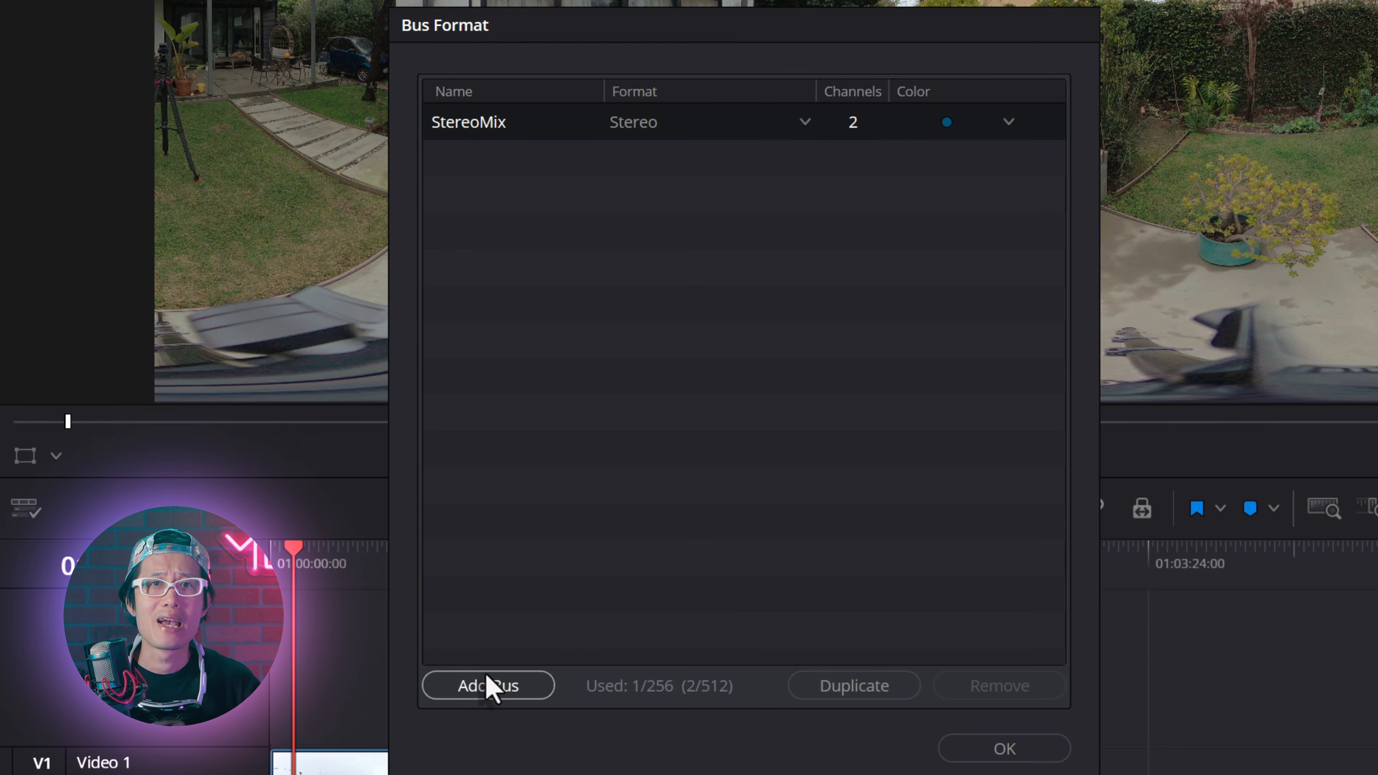
# Step: Add a second bus named Ambisonic and set its format to Ambisonics 3rd order
pyautogui.click(489, 685)
pyautogui.click(464, 175)
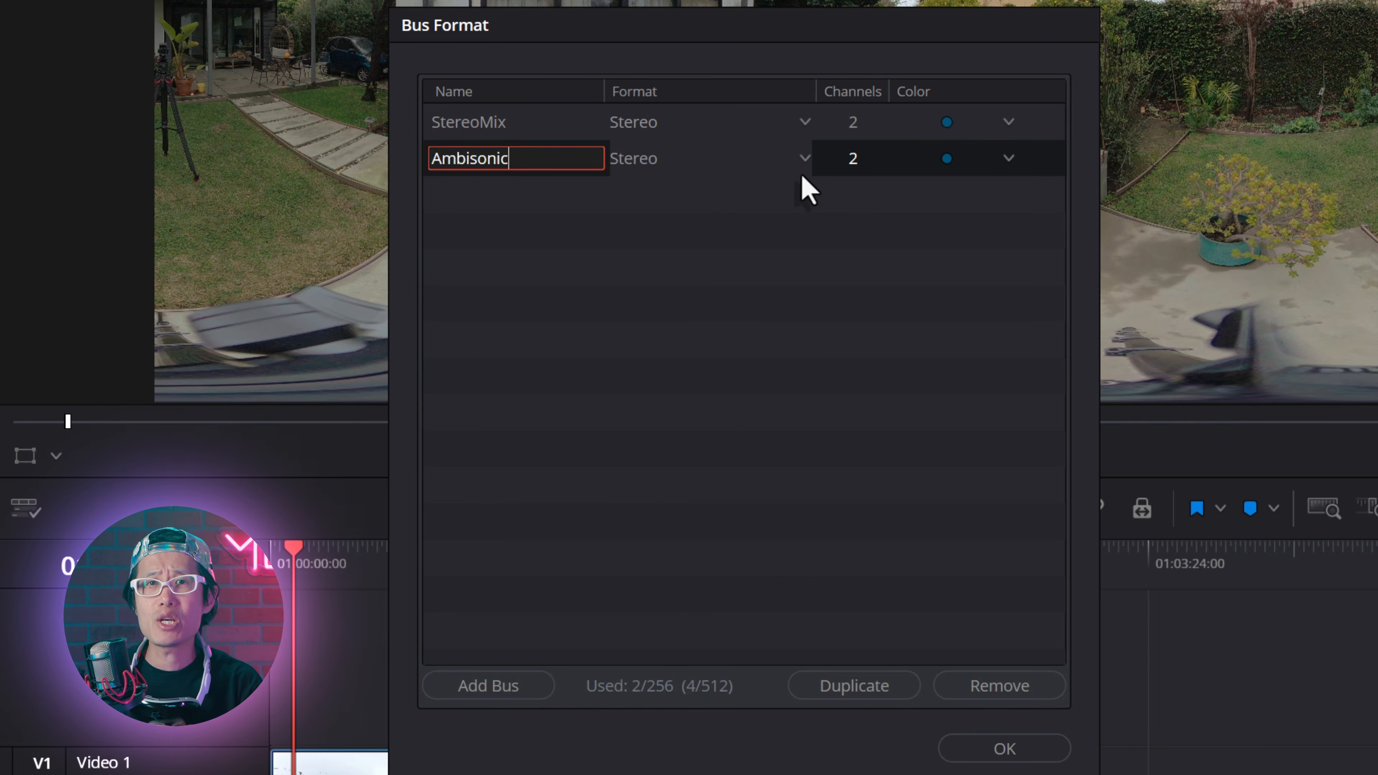
pyautogui.click(797, 159)
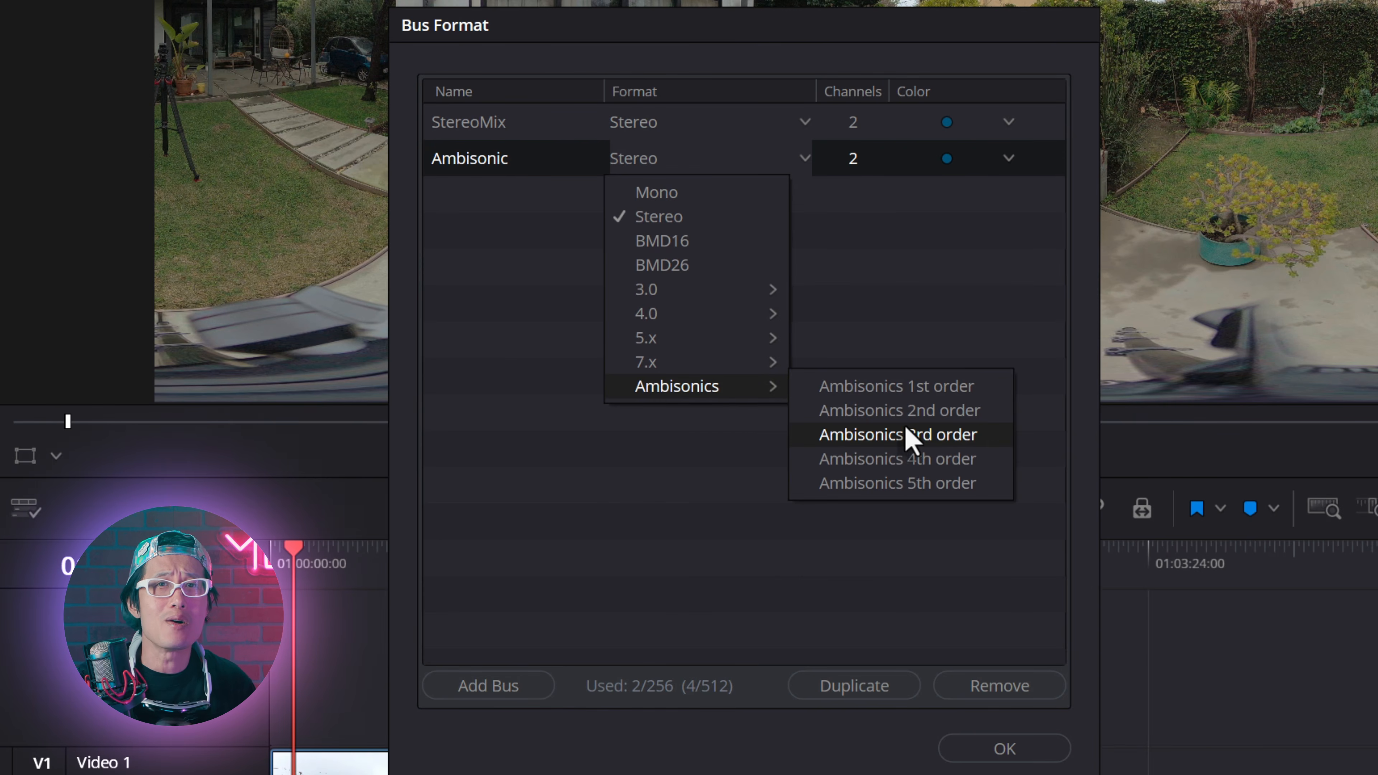
pyautogui.click(906, 436)
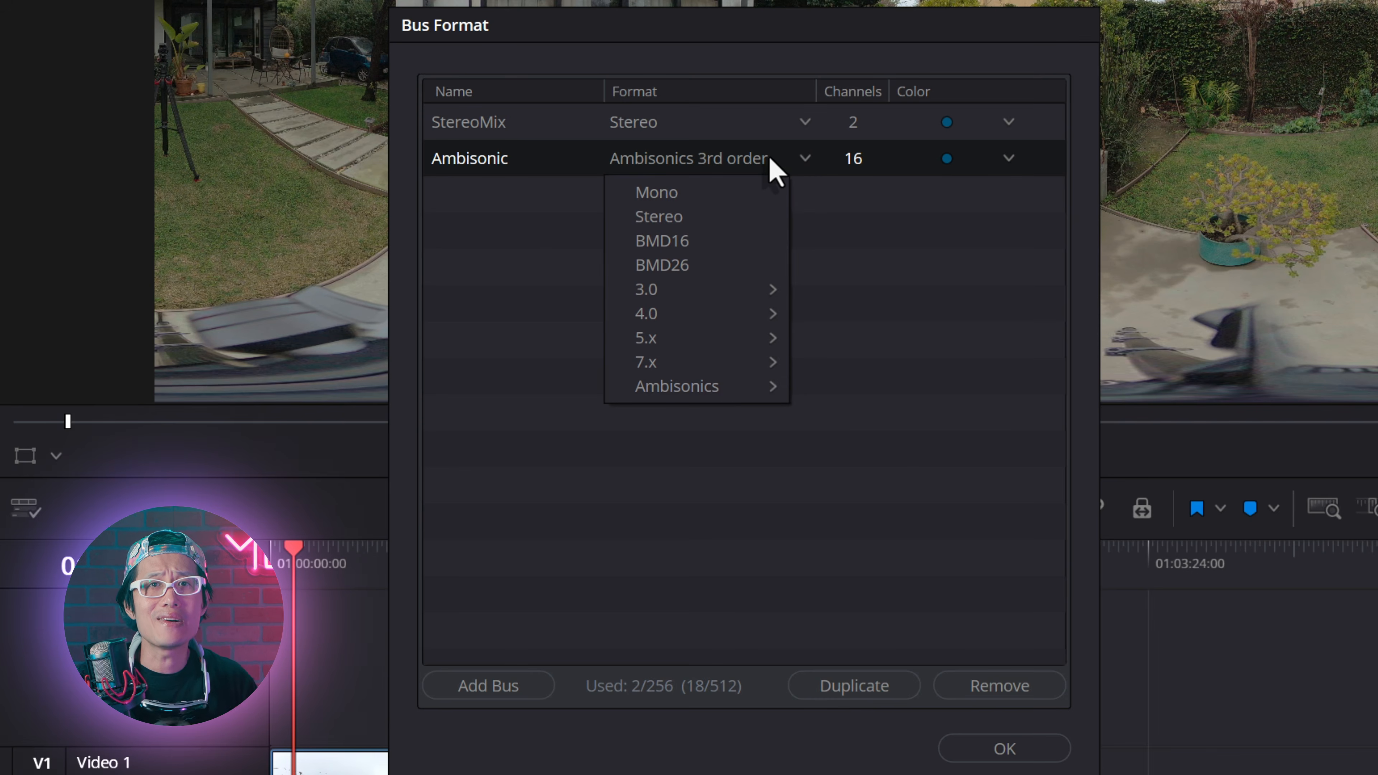
# Step: Try the 5th and 4th order formats on the Ambisonic bus and return it to Ambisonics 3rd order
pyautogui.moveTo(732, 387)
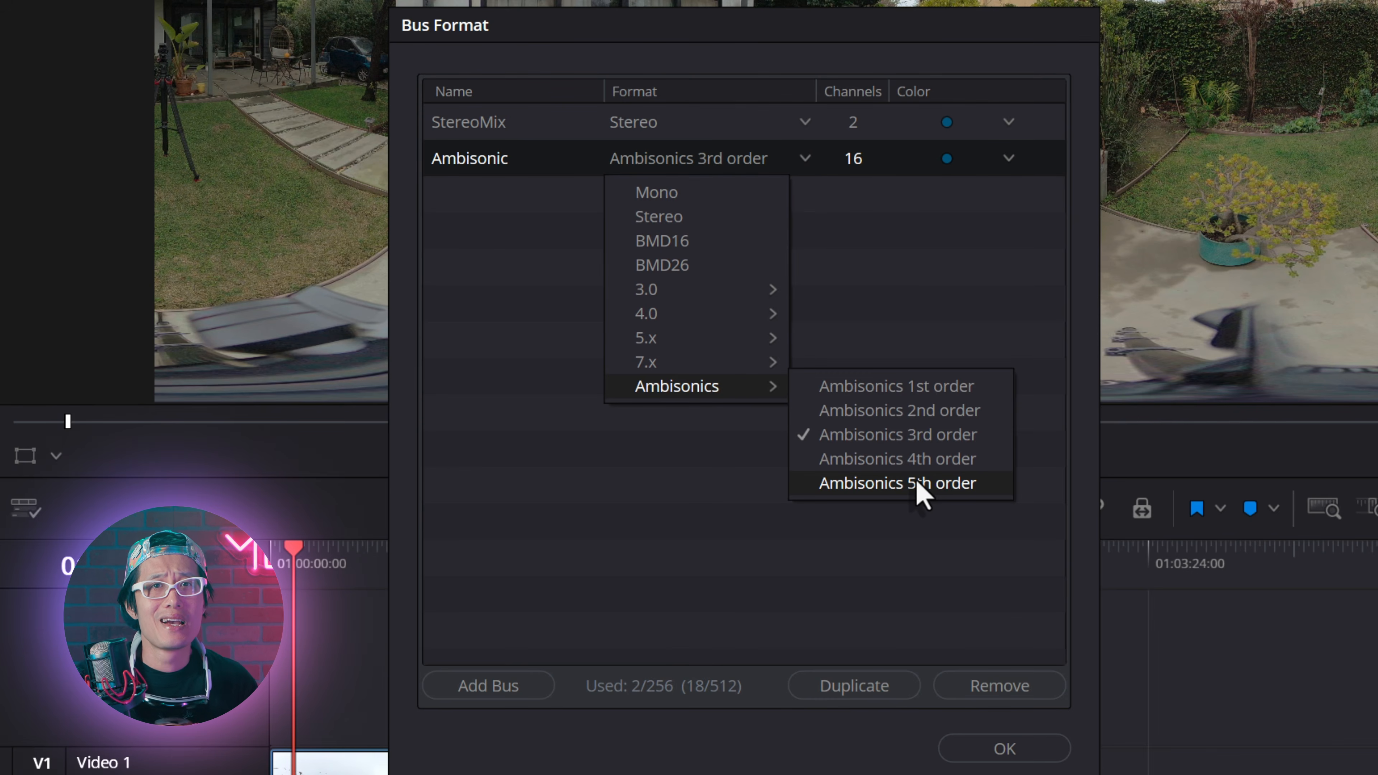
pyautogui.click(918, 483)
pyautogui.click(770, 160)
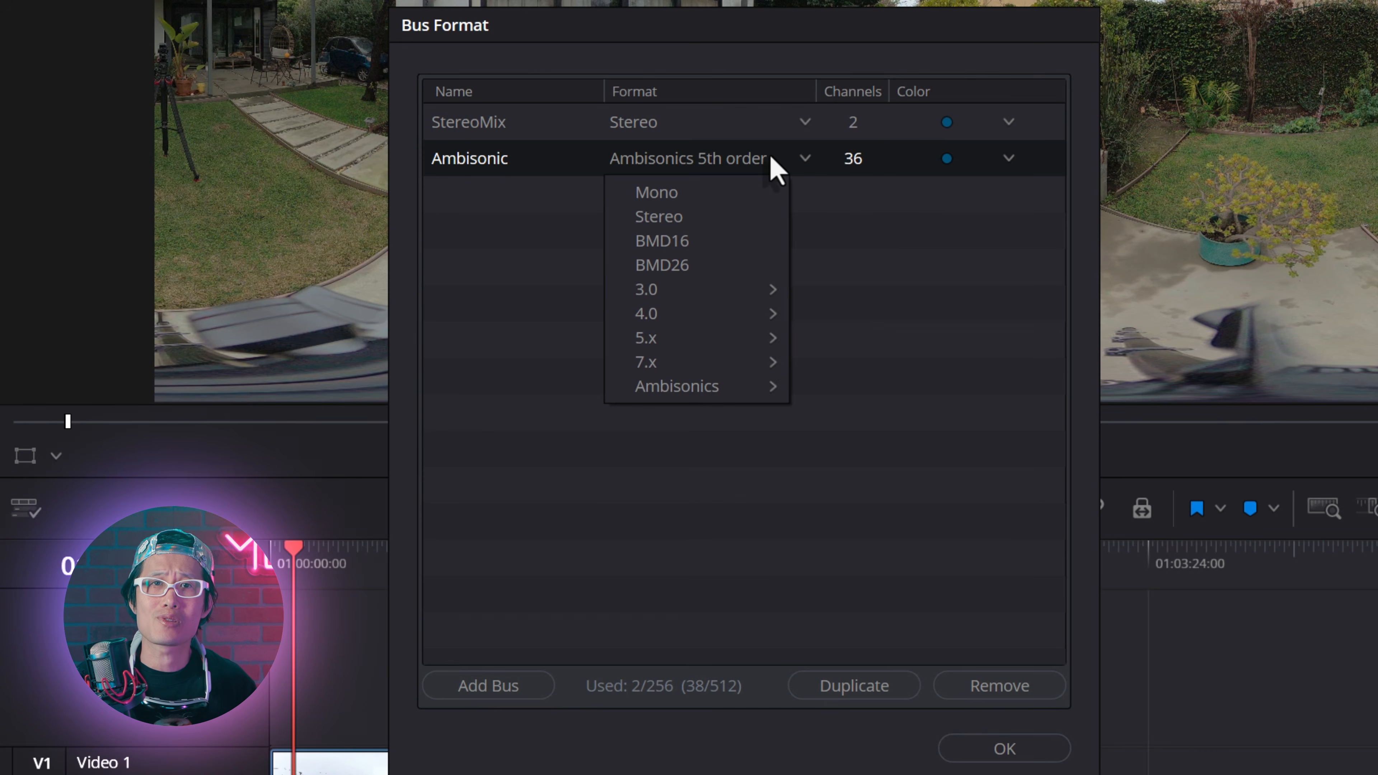
pyautogui.moveTo(762, 387)
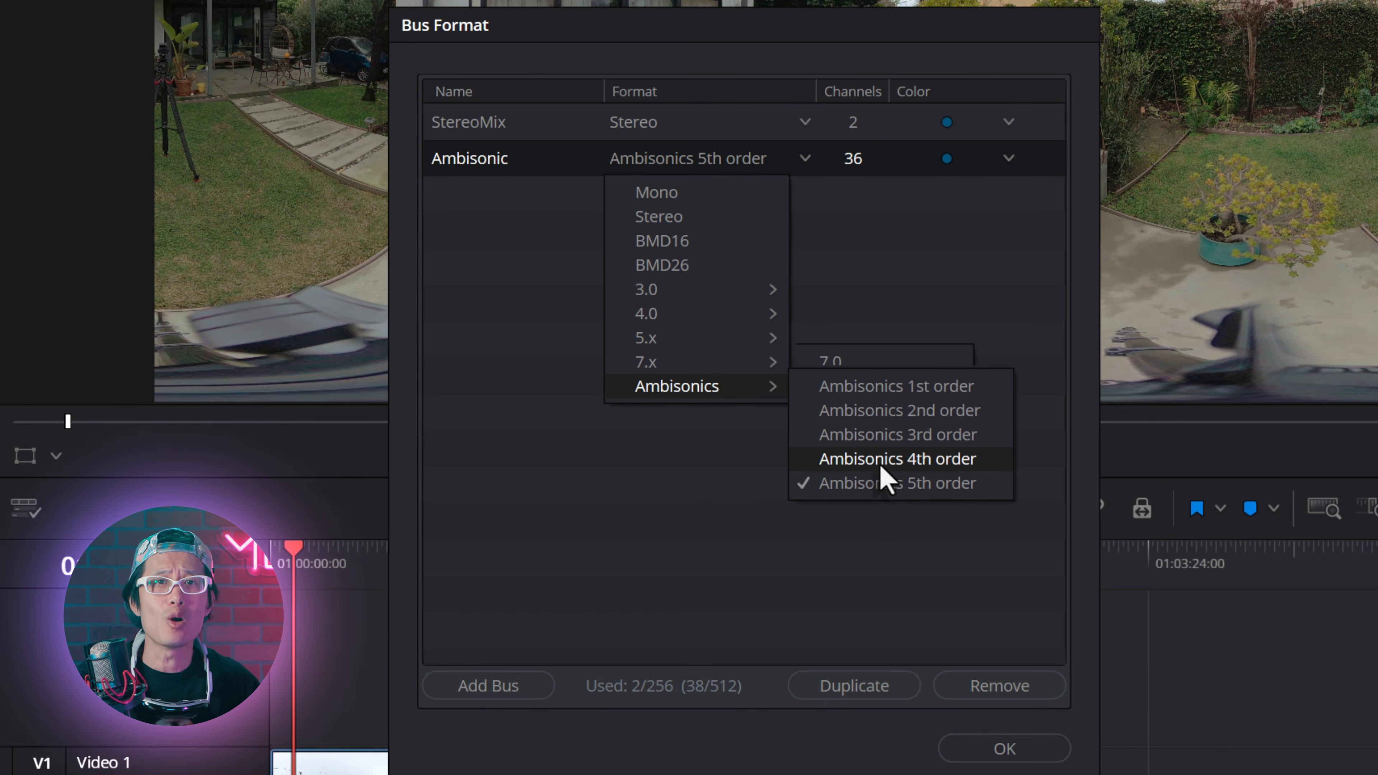
pyautogui.click(884, 457)
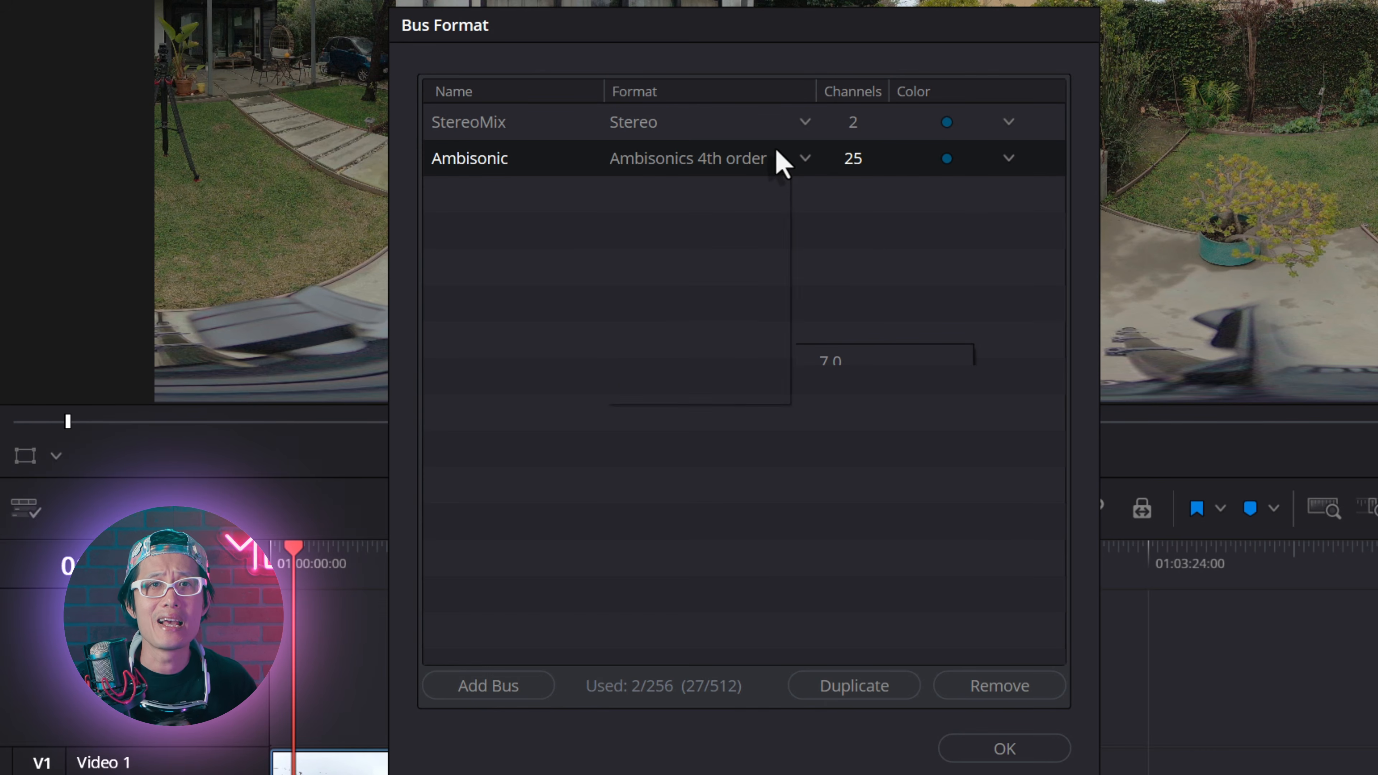
pyautogui.click(778, 162)
pyautogui.moveTo(735, 386)
pyautogui.click(862, 485)
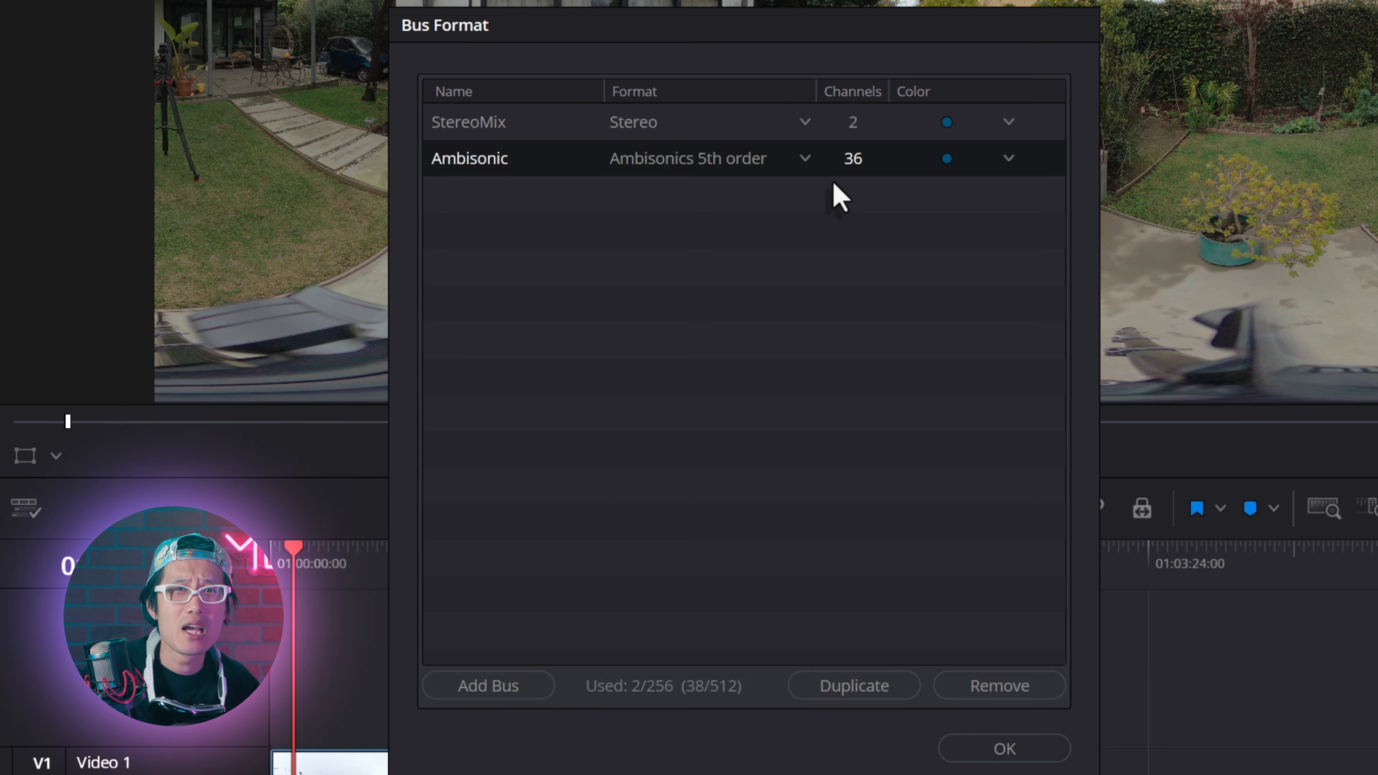
pyautogui.click(804, 163)
pyautogui.moveTo(744, 392)
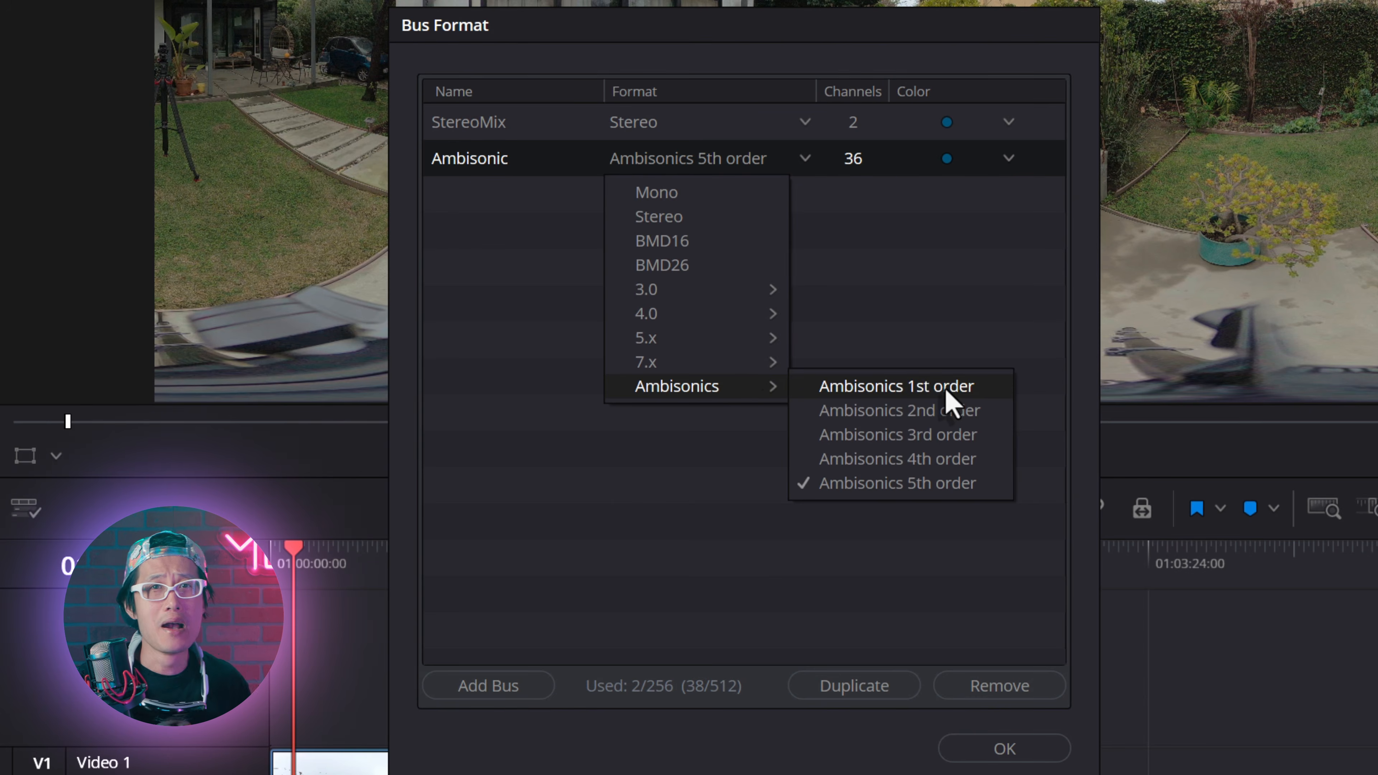
pyautogui.click(925, 433)
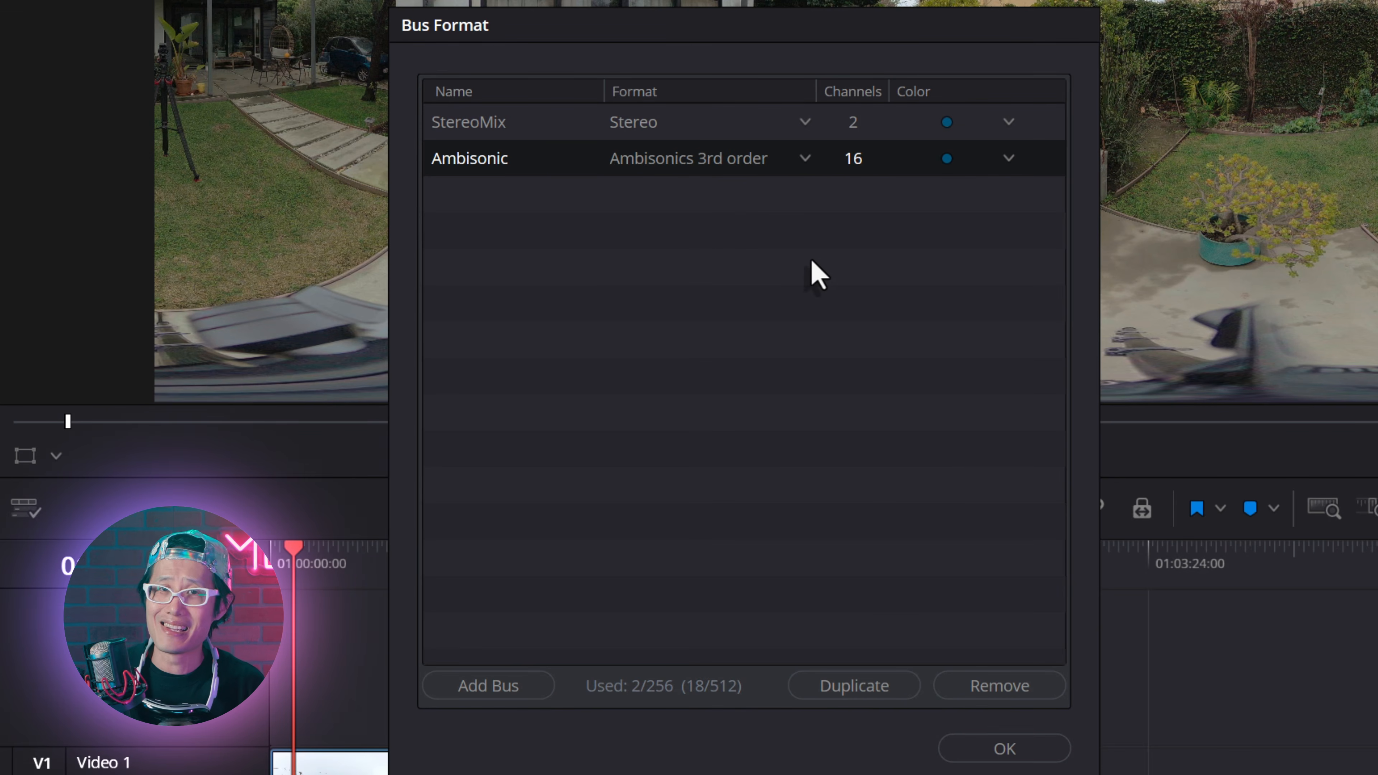
pyautogui.click(766, 269)
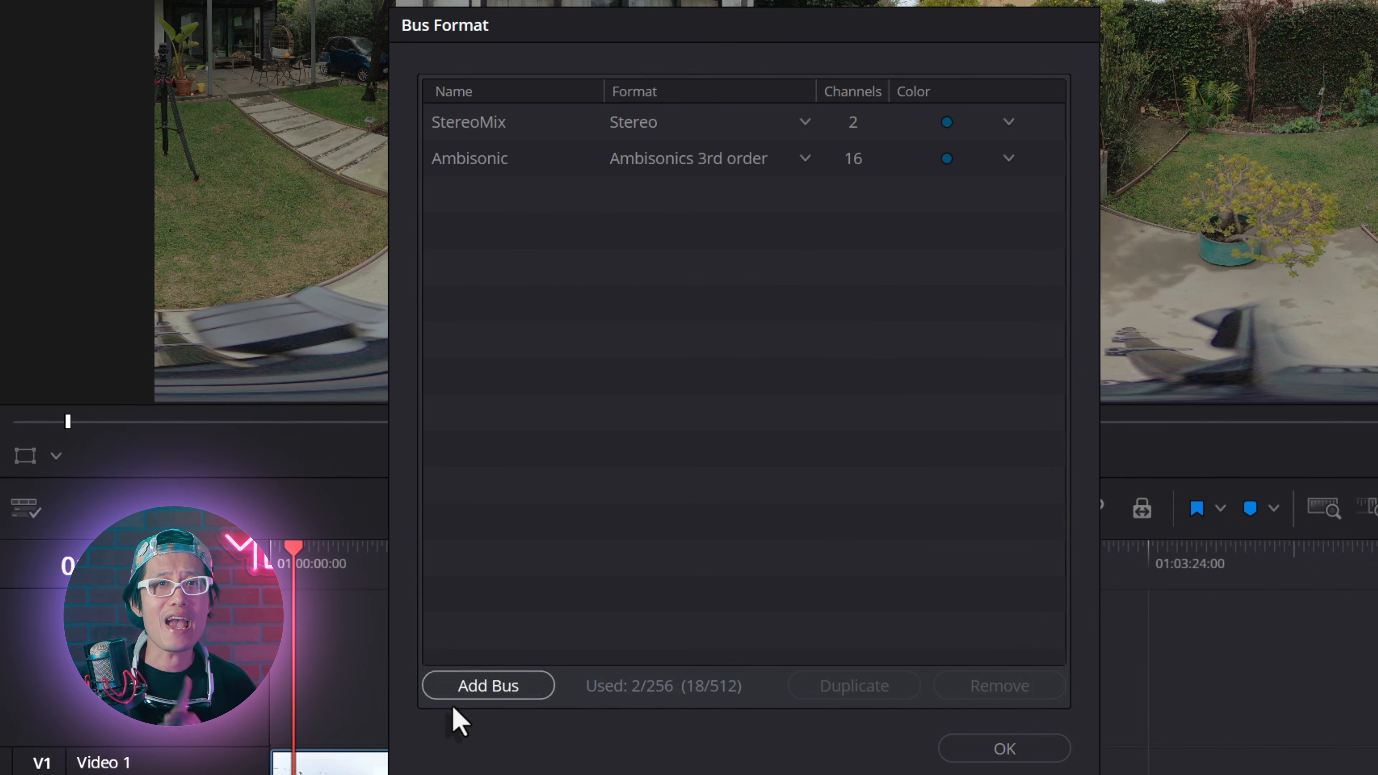
# Step: Add a third bus in Stereo format and name it Headlock
pyautogui.click(460, 688)
pyautogui.click(467, 200)
pyautogui.click(484, 202)
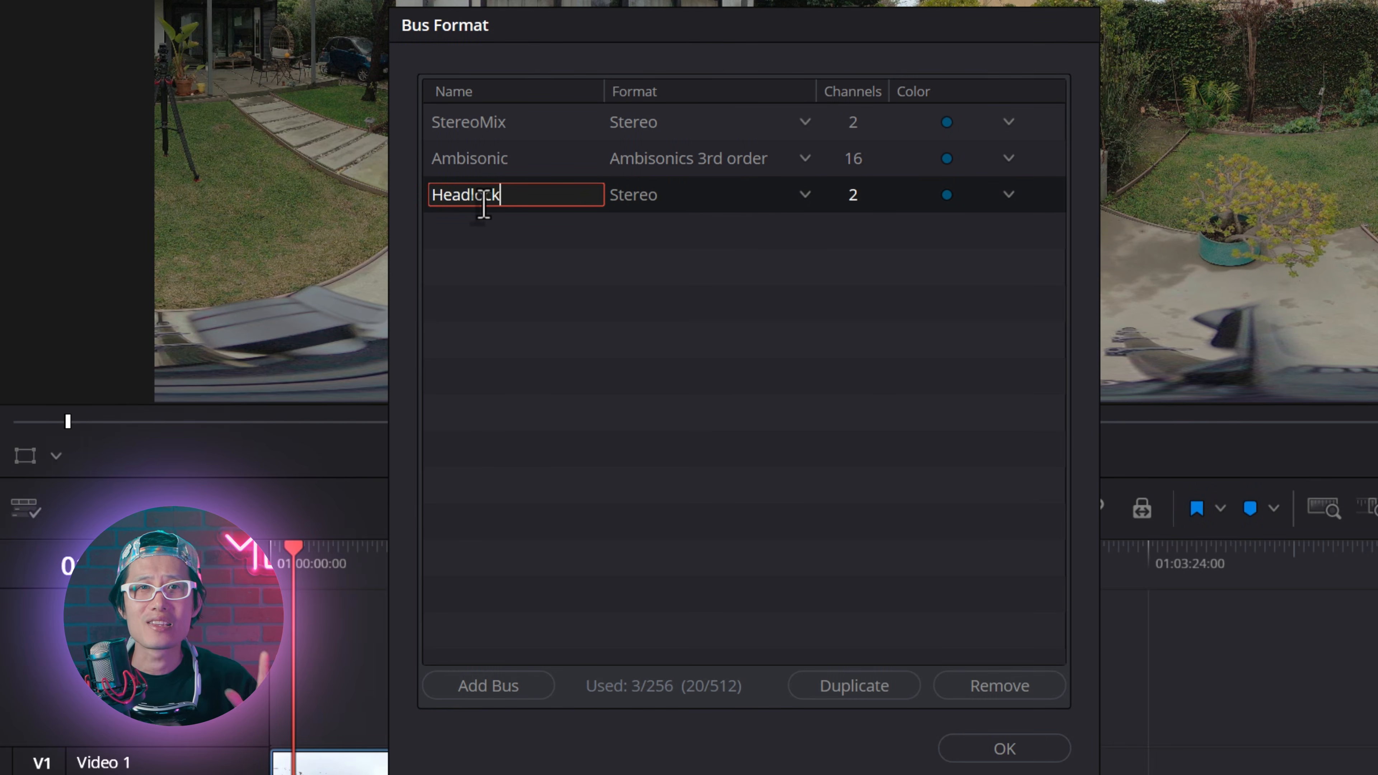
pyautogui.write('Hrea')
pyautogui.press('BackSpace')
pyautogui.press('BackSpace')
pyautogui.press('BackSpace')
pyautogui.write('eadlock')
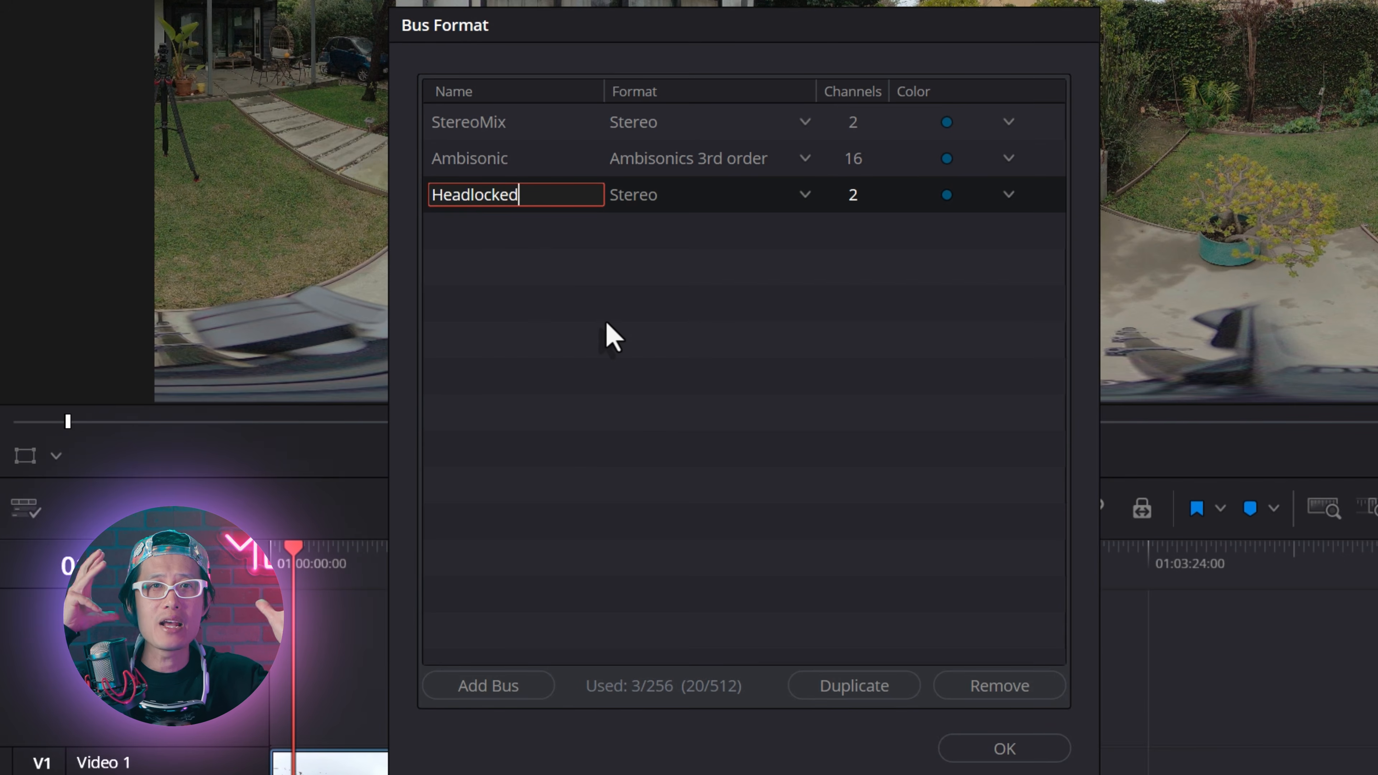
pyautogui.click(538, 251)
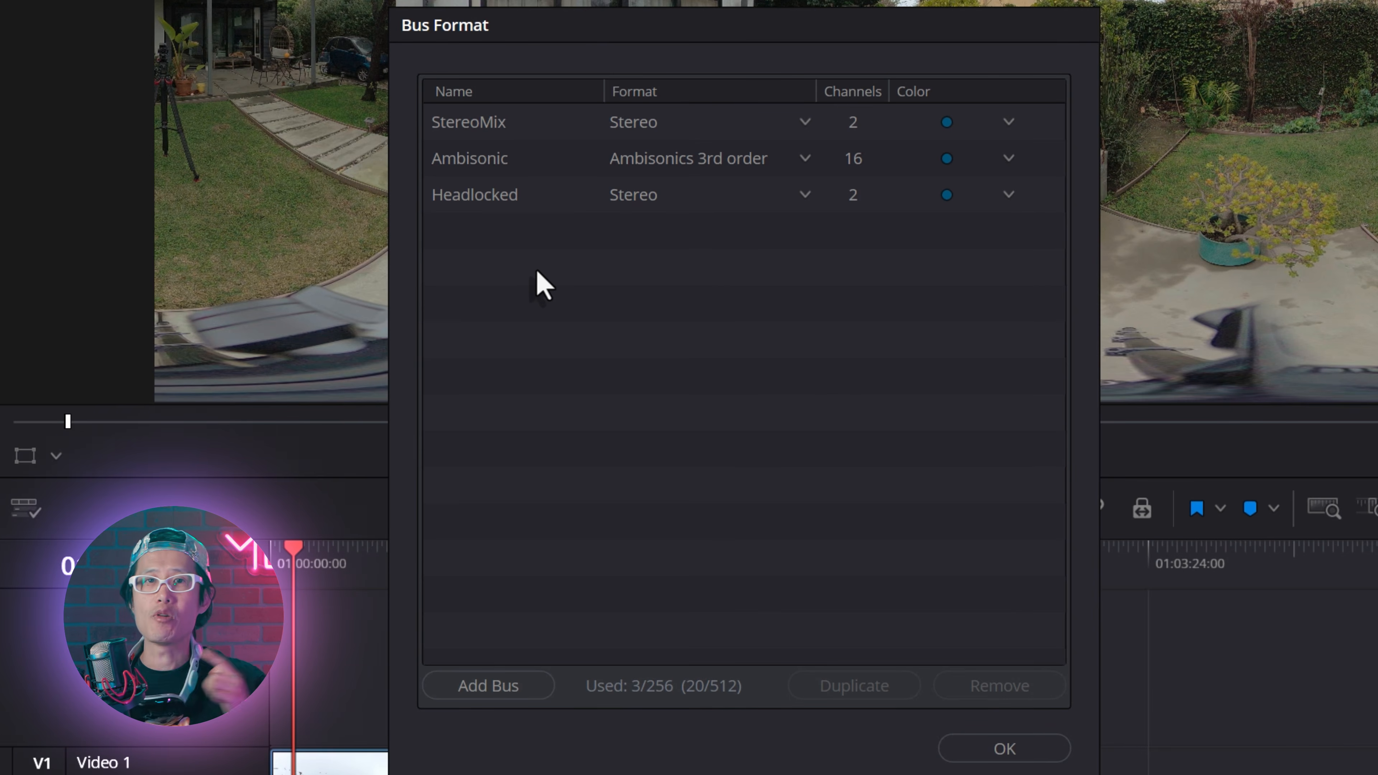
pyautogui.doubleClick(501, 197)
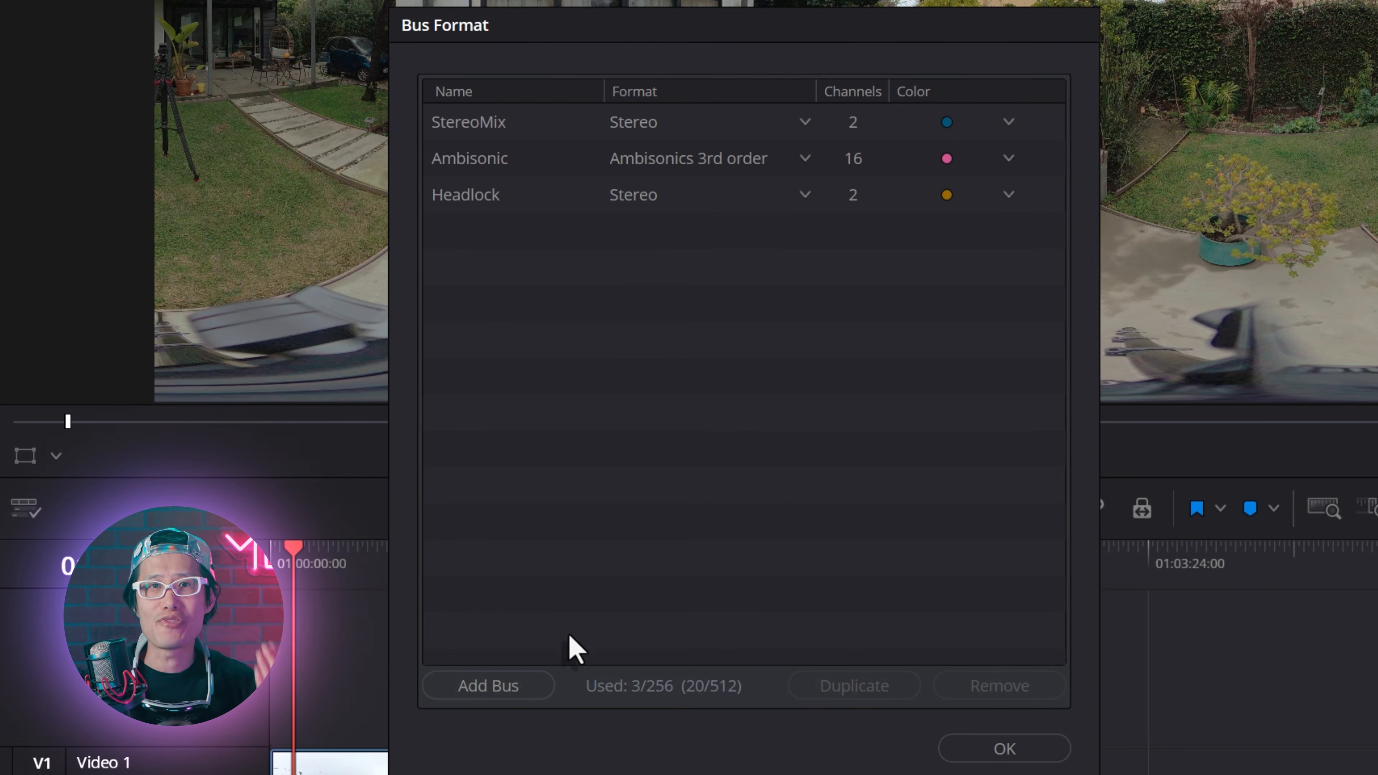
# Step: Add a fourth bus named YouTubeVR and set its format to Ambisonics 1st order
pyautogui.click(501, 685)
pyautogui.doubleClick(463, 233)
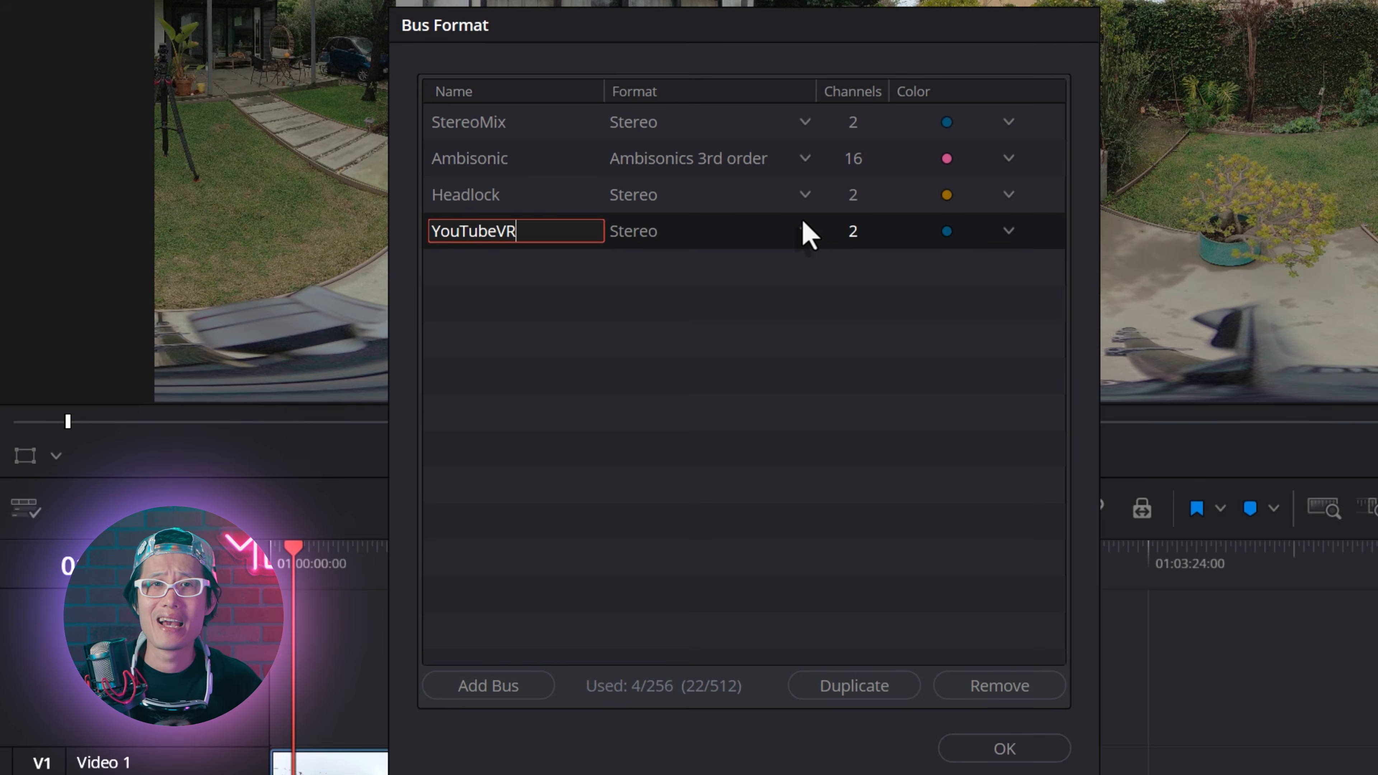
pyautogui.click(805, 231)
pyautogui.moveTo(705, 458)
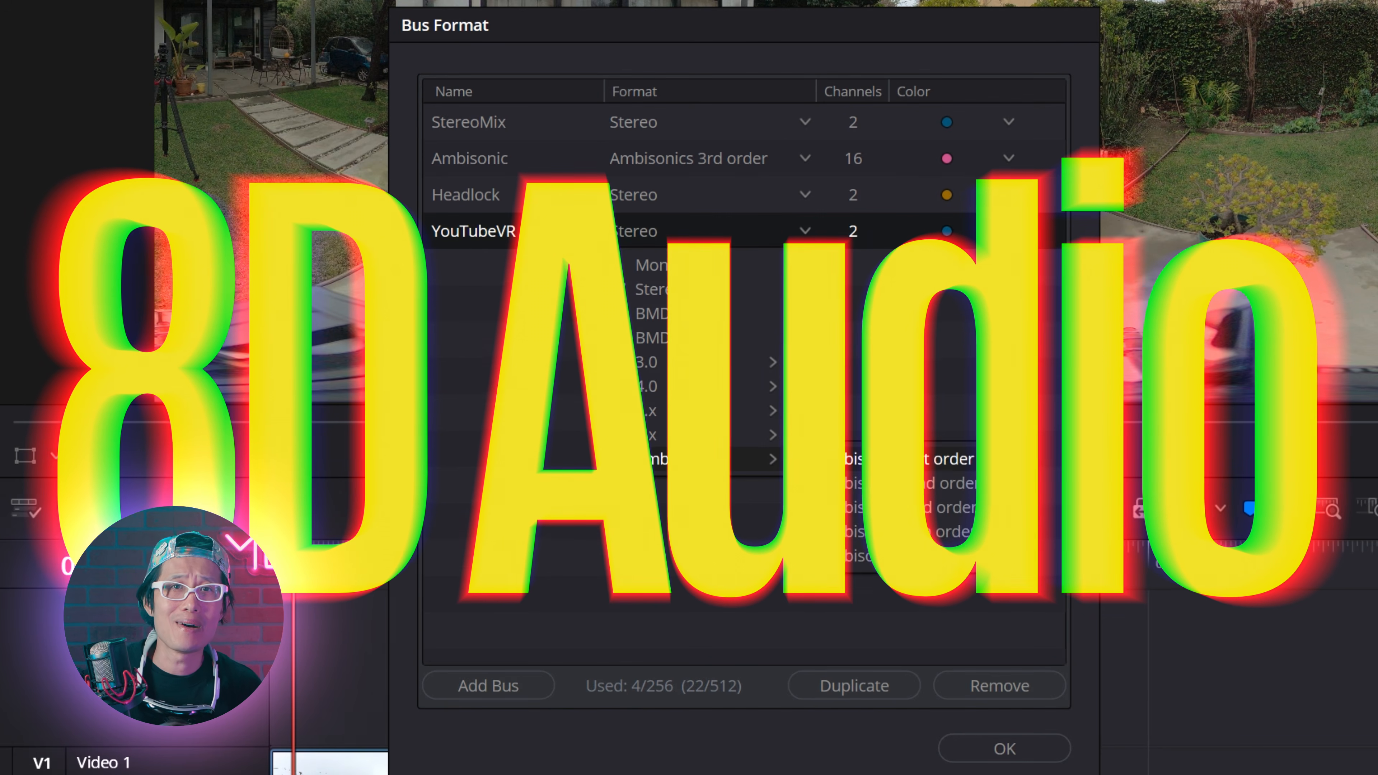
pyautogui.click(895, 459)
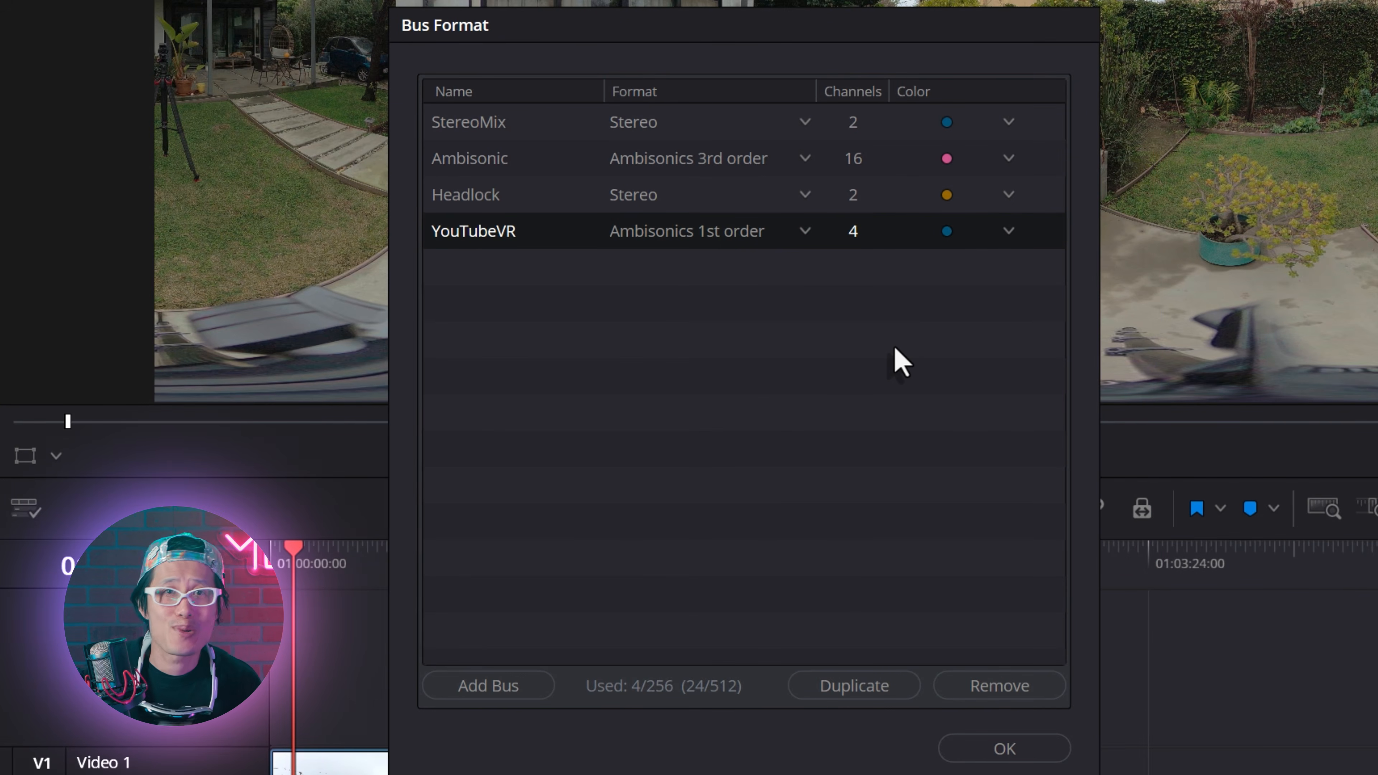
# Step: Set the YouTubeVR bus color to Lime and confirm the bus format settings
pyautogui.click(1009, 232)
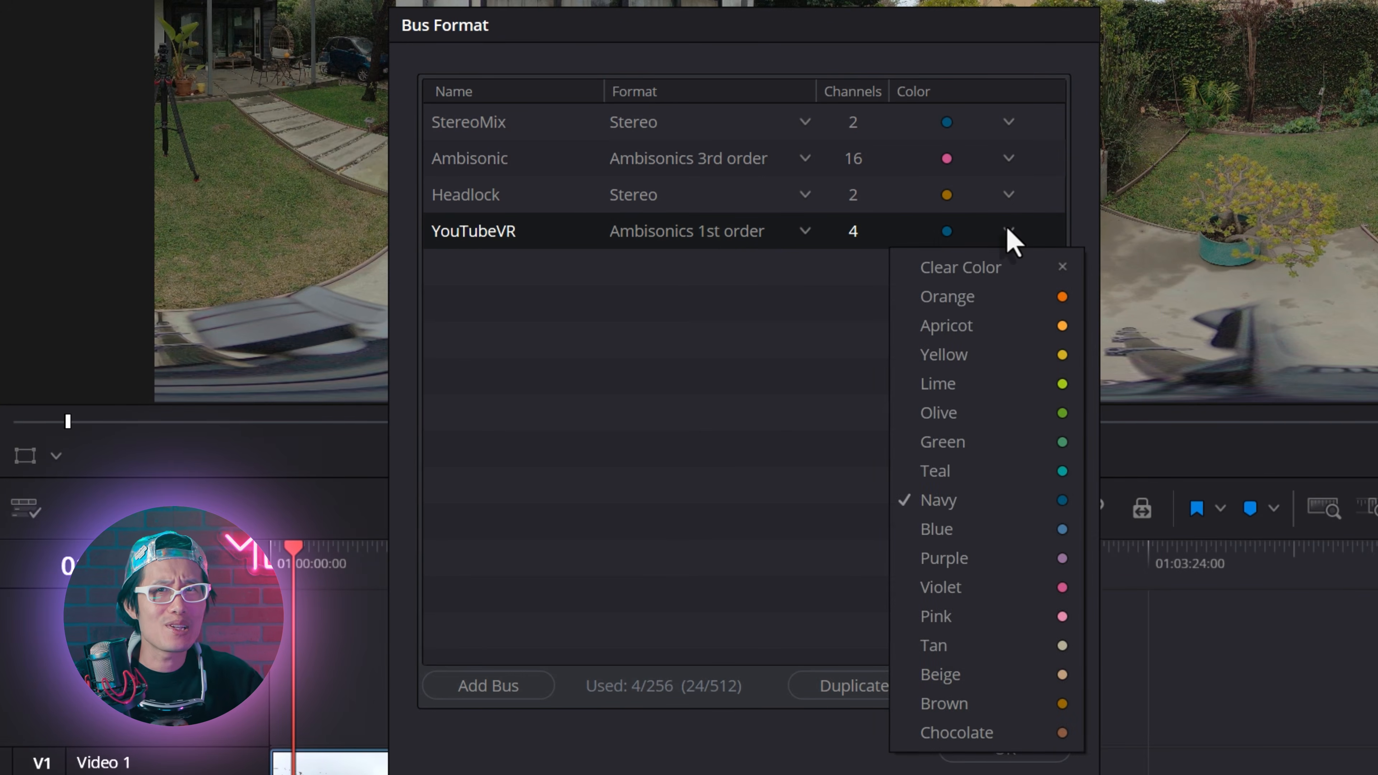
pyautogui.click(1025, 384)
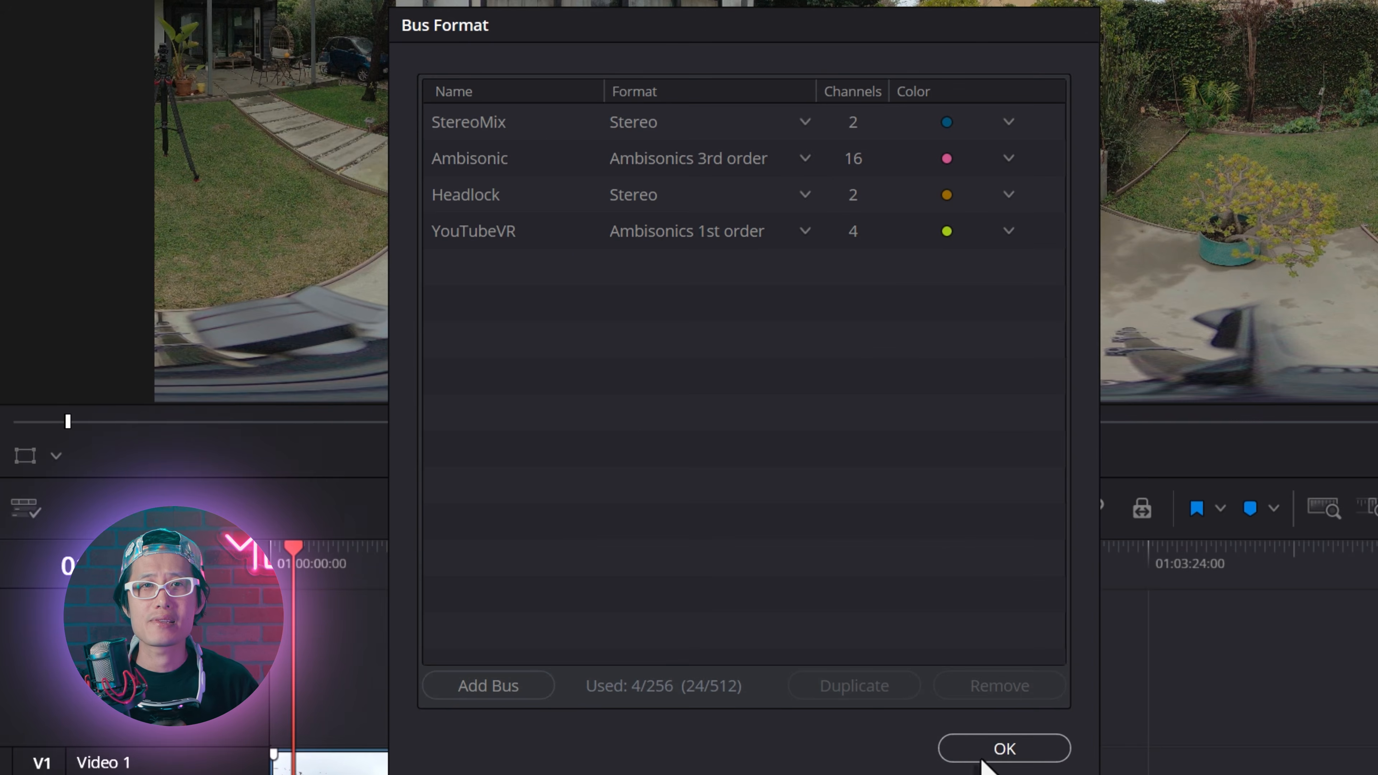
pyautogui.click(982, 756)
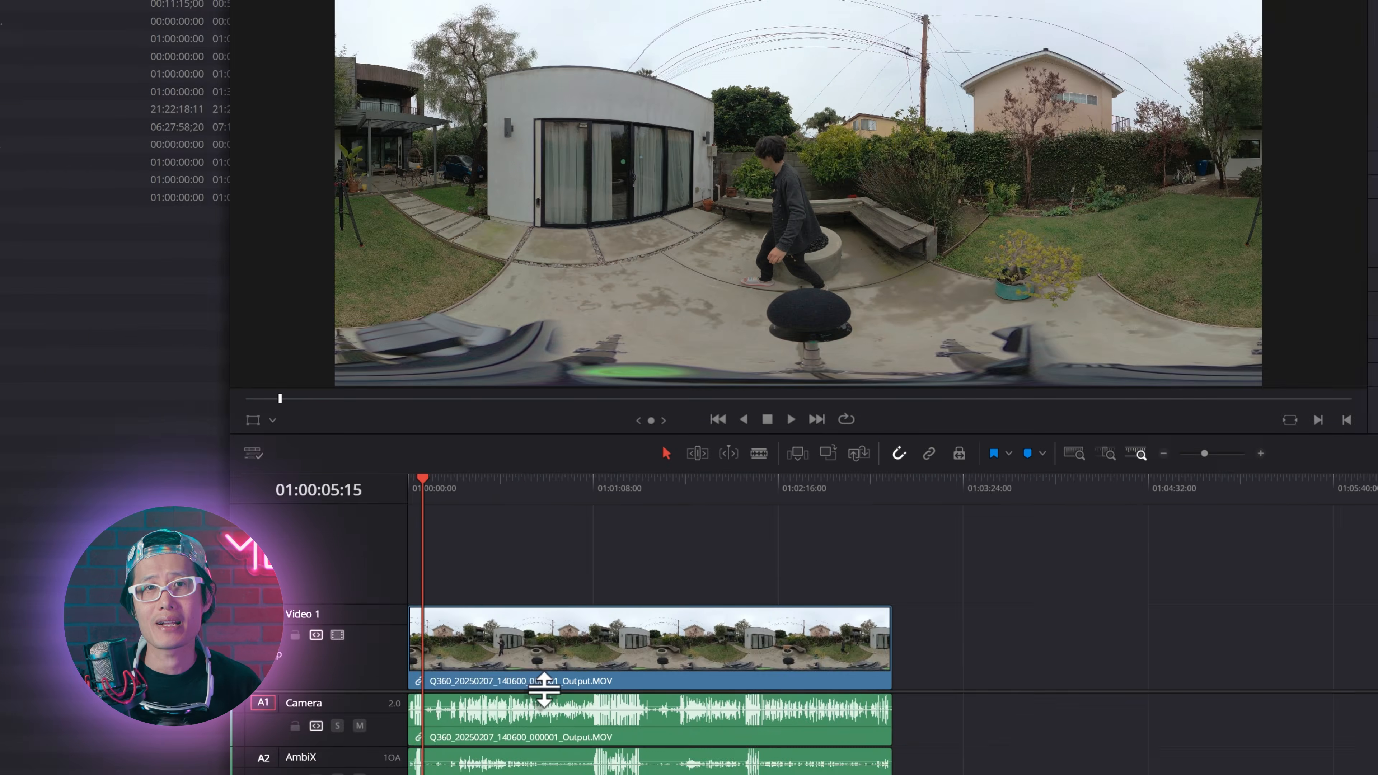
# Step: Add a mono audio track below the Lav track and name it SFX
pyautogui.rightClick(422, 715)
pyautogui.moveTo(478, 590)
pyautogui.click(547, 588)
pyautogui.doubleClick(421, 713)
pyautogui.write('SFX')
pyautogui.press('Return')
# Step: Add a stereo audio track below the SFX track and name it Music
pyautogui.scroll(-1, 426, 697)
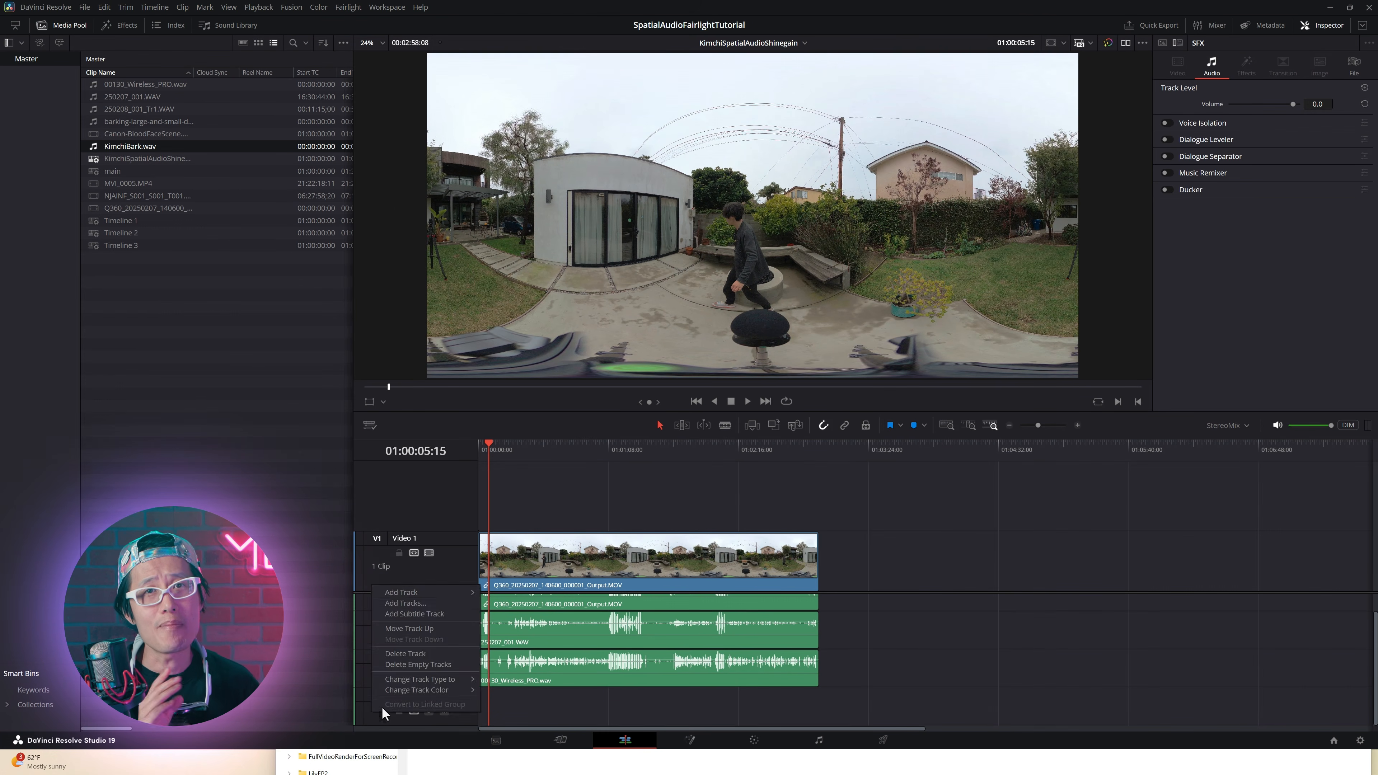
pyautogui.scroll(-1, 380, 705)
pyautogui.write('Music')
pyautogui.press('Return')
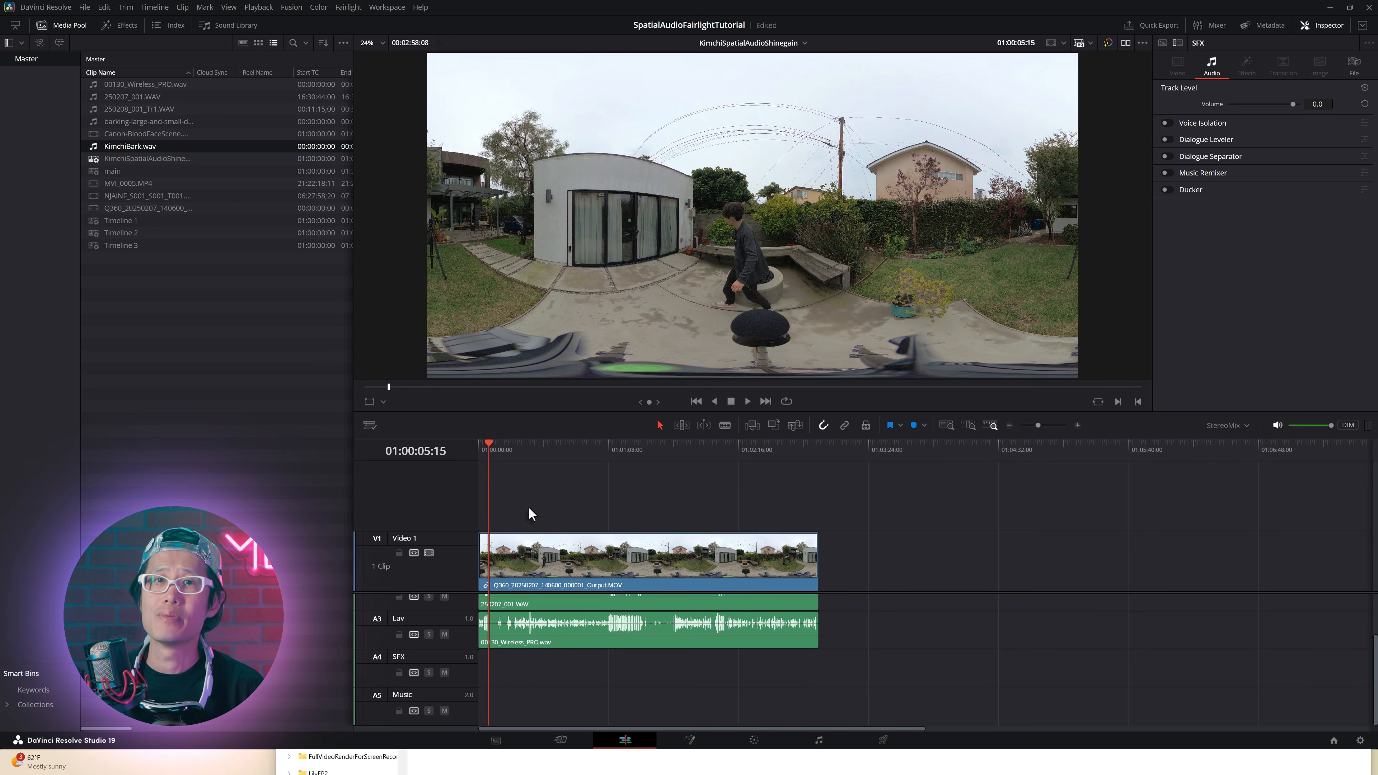
# Step: Switch to the Fairlight page, widen the mixer to show all tracks and buses, and mute the Camera track
pyautogui.click(818, 739)
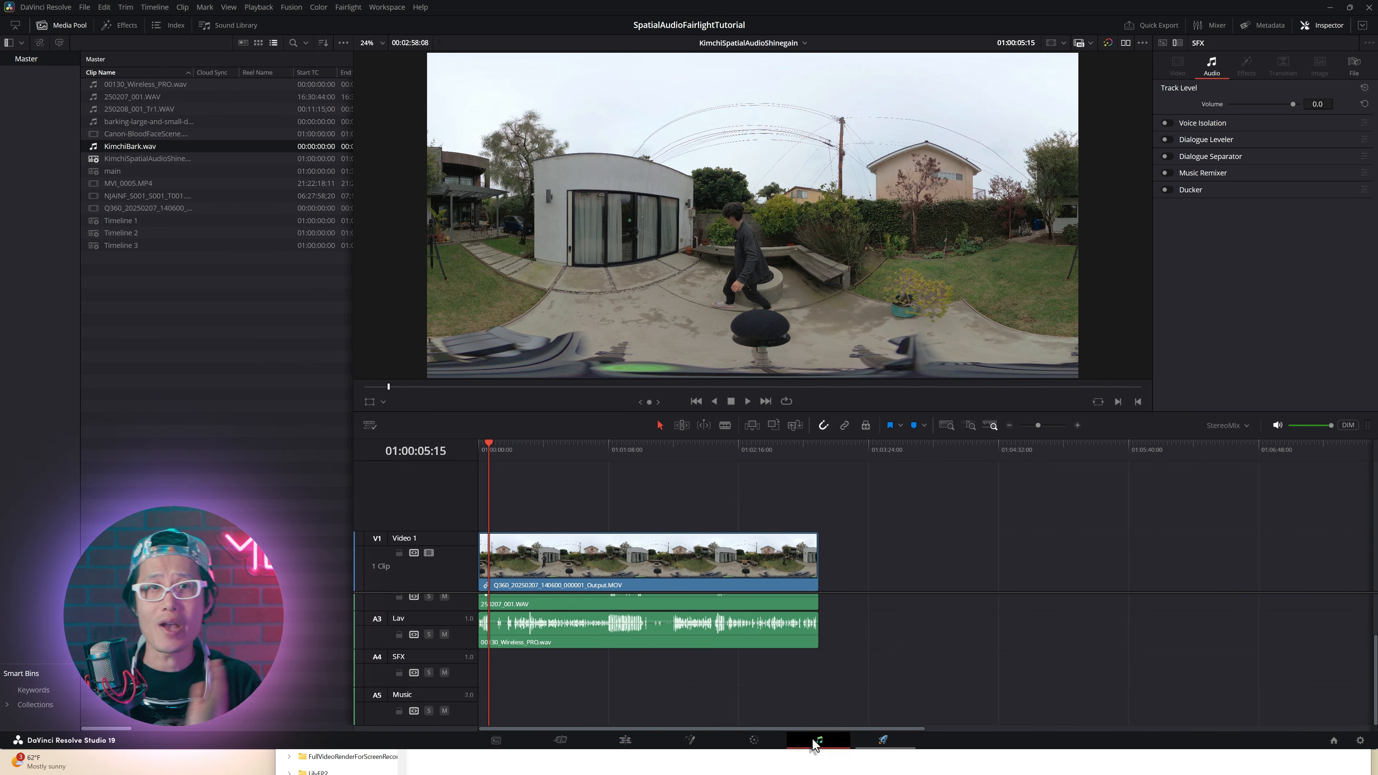
pyautogui.moveTo(1003, 516); pyautogui.dragTo(417, 491)
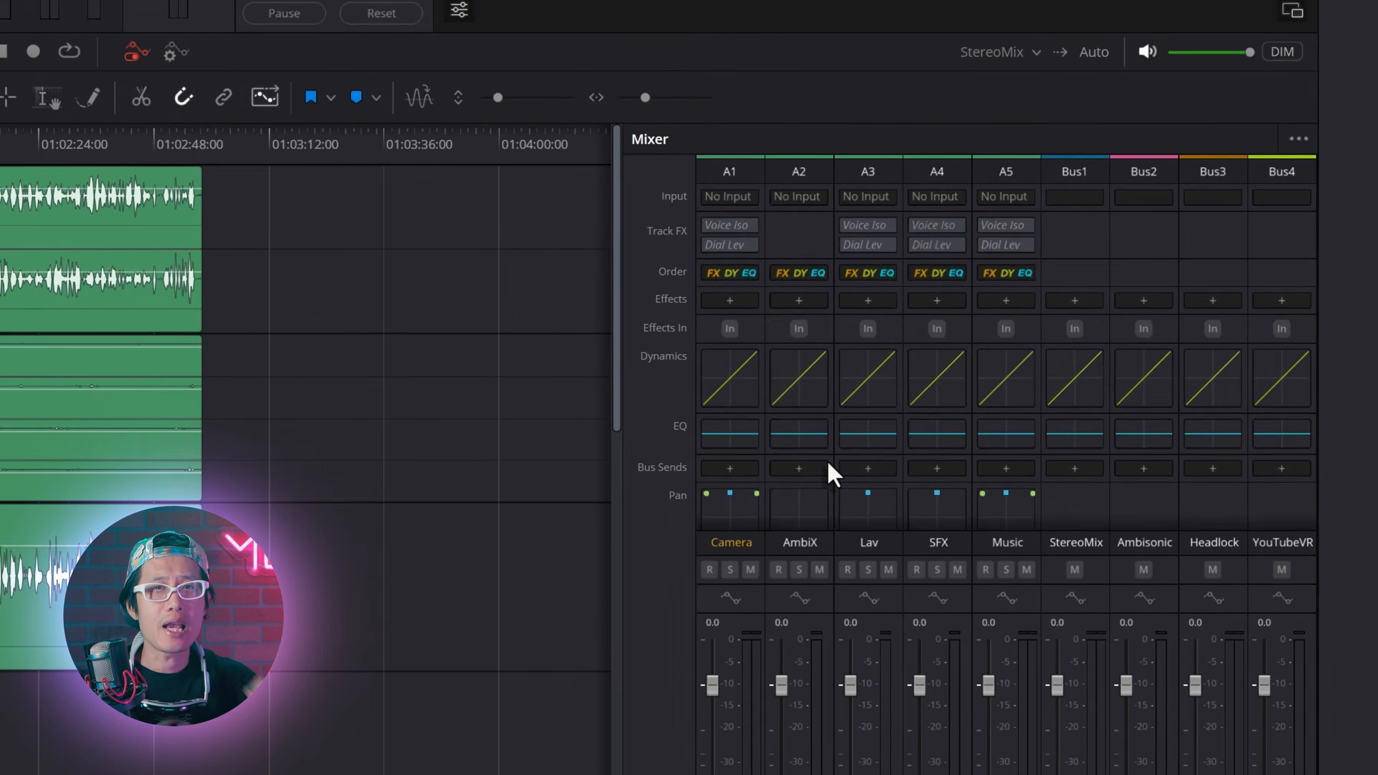
pyautogui.scroll(-3, 803, 524)
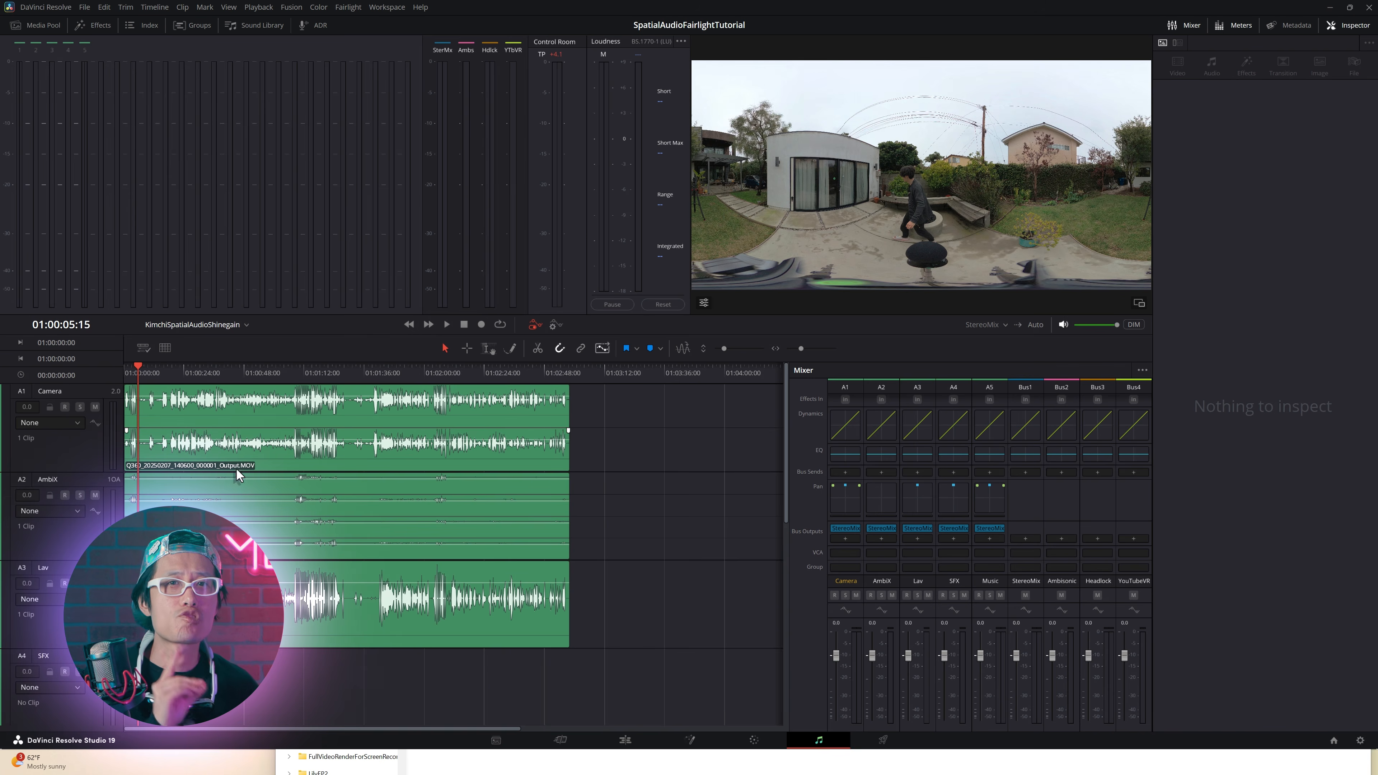
pyautogui.click(95, 407)
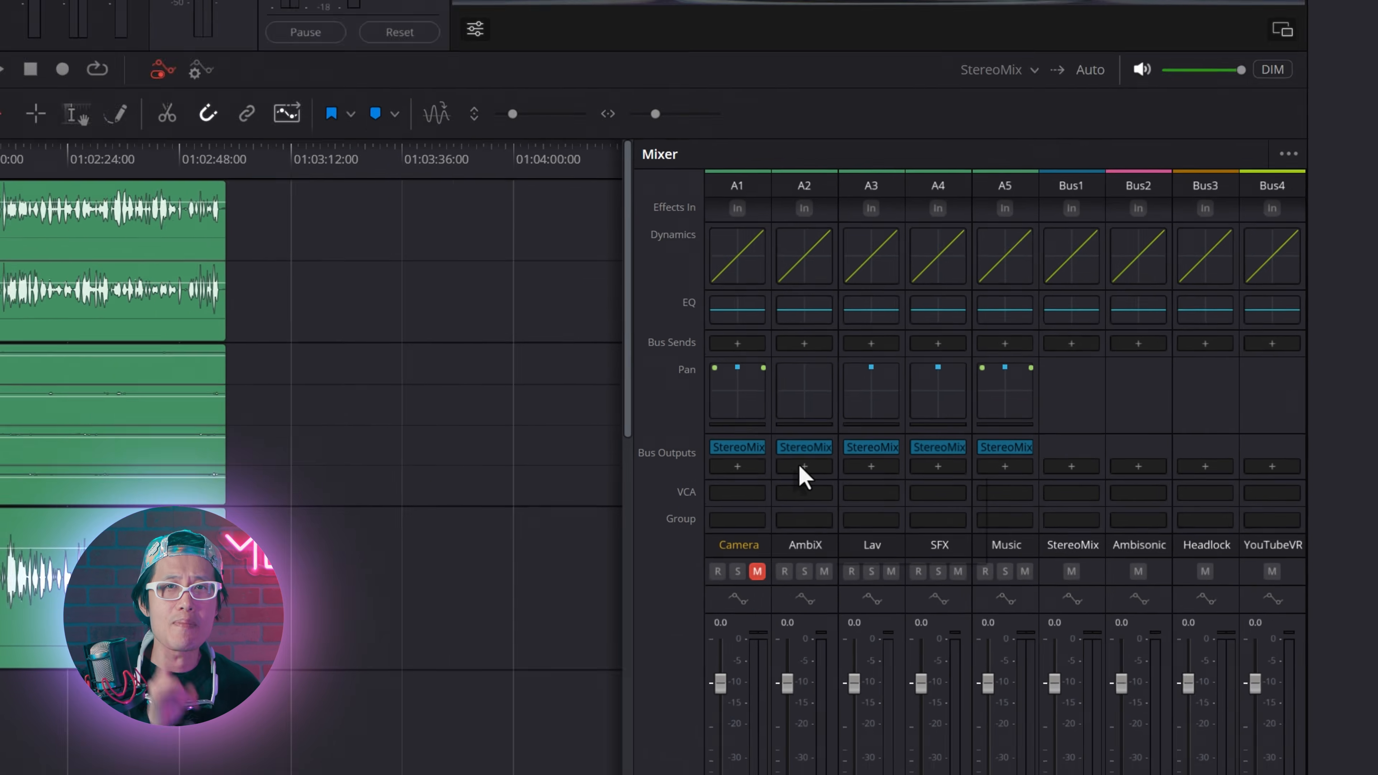
# Step: Add the Ambisonic and YouTubeVR buses to the AmbiX track's bus outputs
pyautogui.click(802, 466)
pyautogui.click(888, 507)
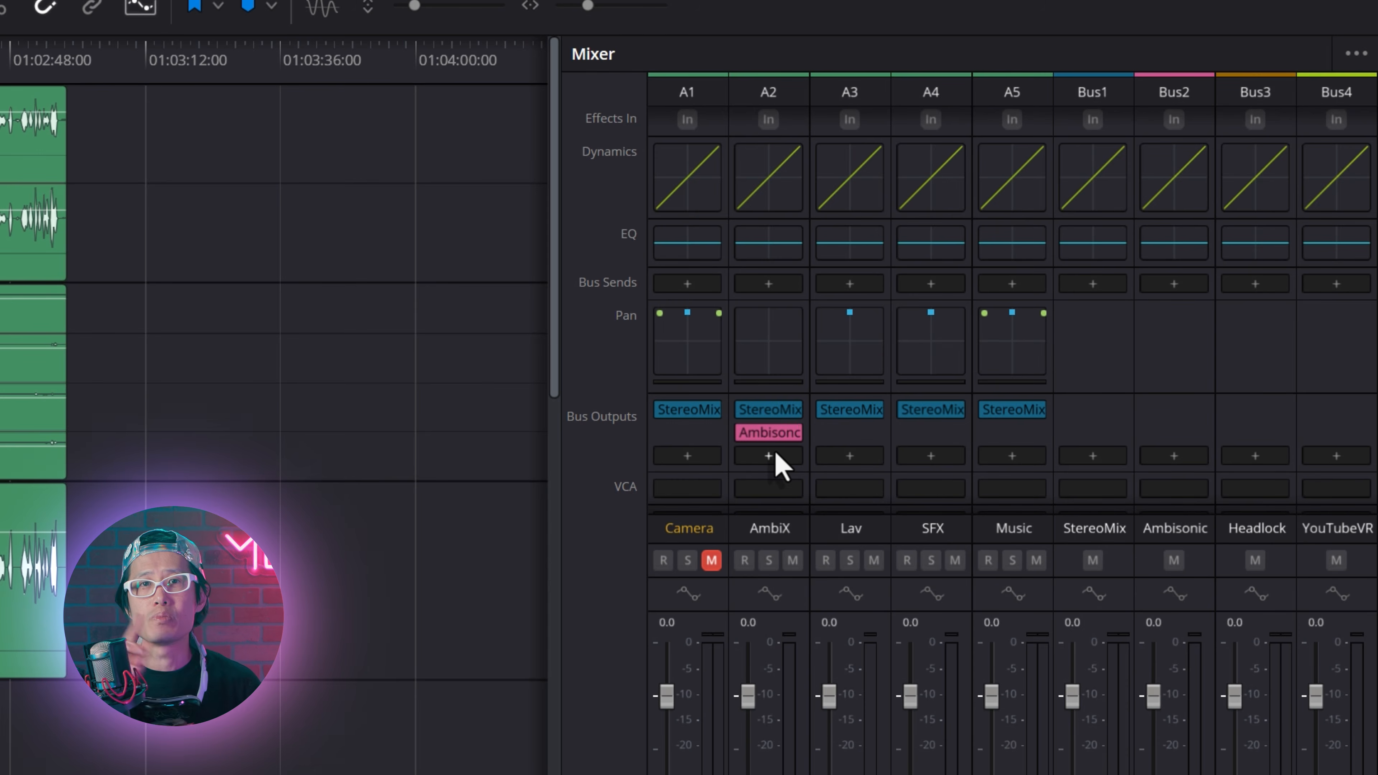
pyautogui.click(769, 457)
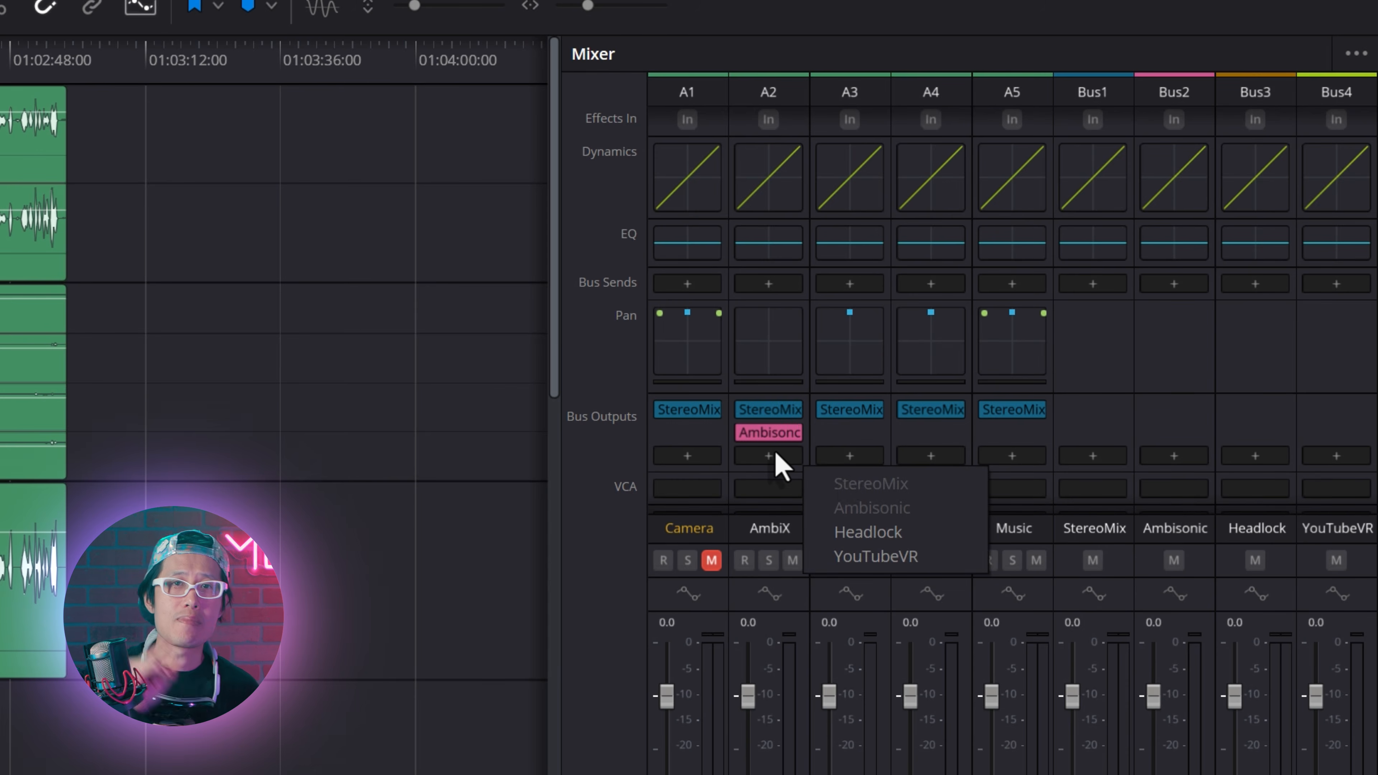
pyautogui.click(874, 554)
# Step: Route the Lav track to the Ambisonic and YouTubeVR buses in addition to StereoMix
pyautogui.click(849, 479)
pyautogui.click(960, 531)
pyautogui.click(849, 479)
pyautogui.click(957, 578)
# Step: Route the SFX track to the Ambisonic and YouTubeVR buses as well, and the Music track to the Headlock bus
pyautogui.click(931, 479)
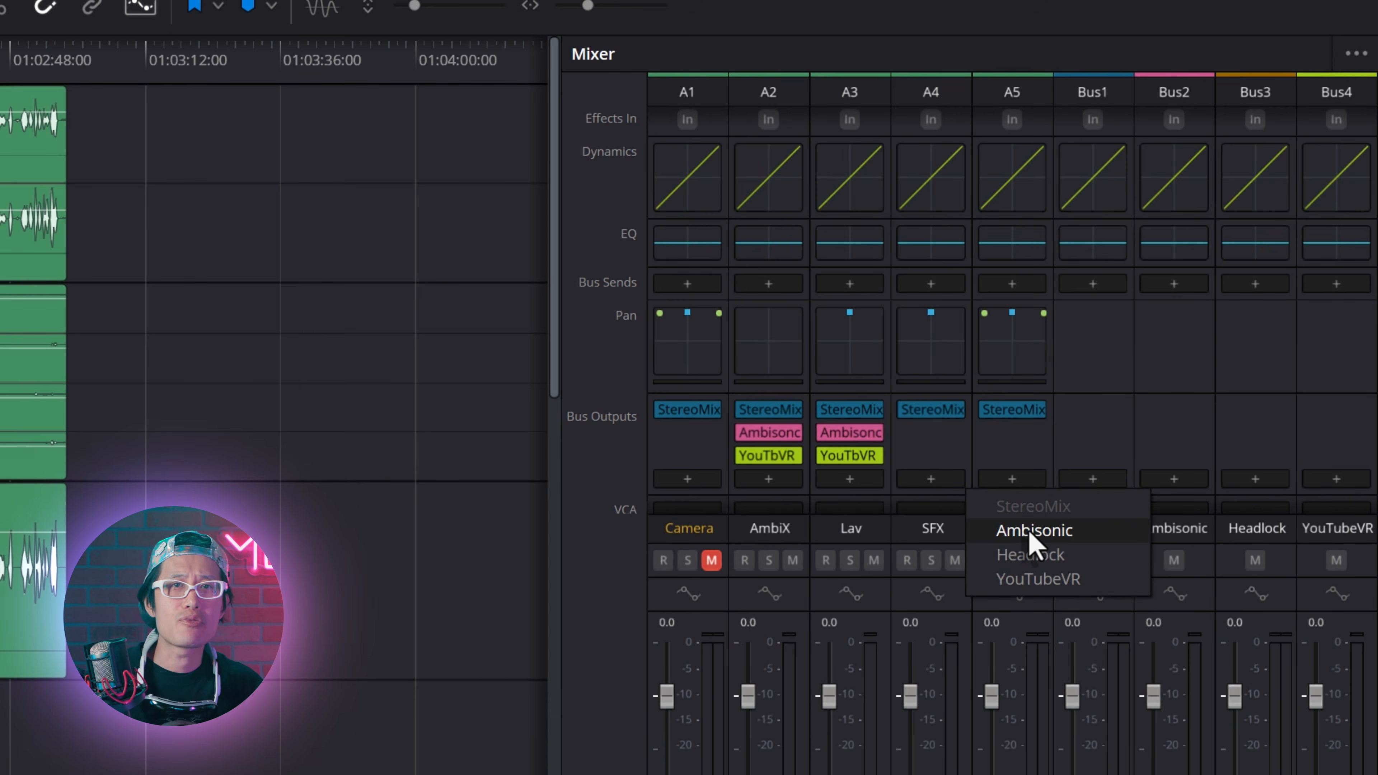
pyautogui.click(1031, 535)
pyautogui.click(931, 479)
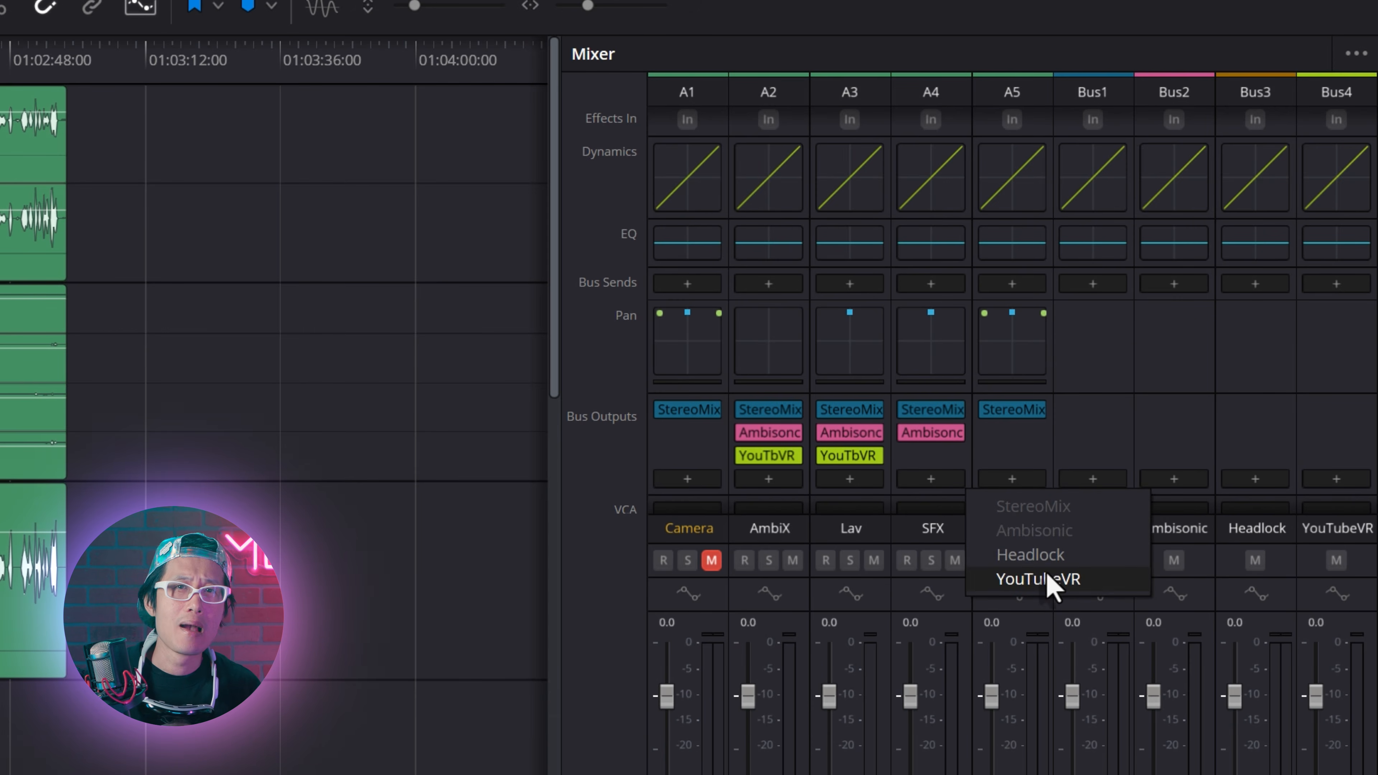
pyautogui.click(1046, 576)
pyautogui.click(1015, 480)
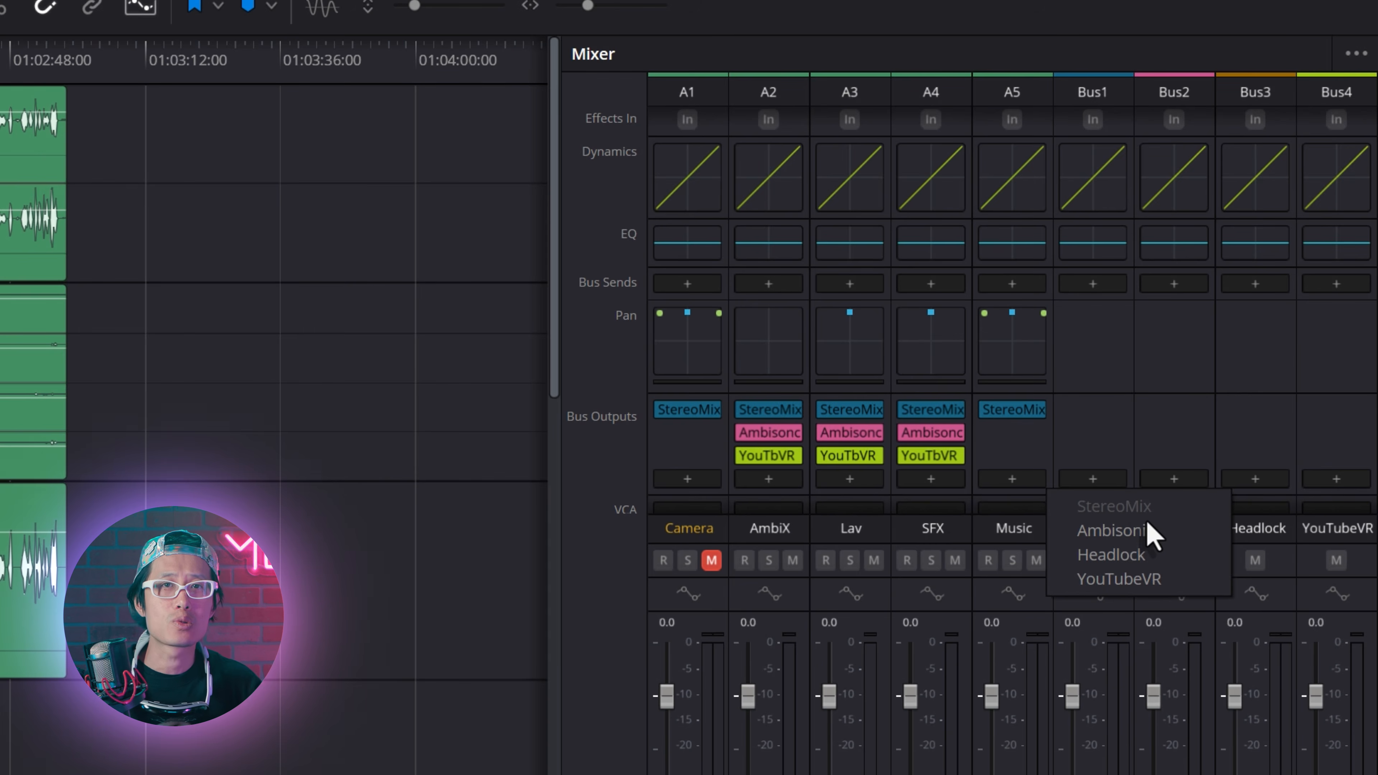
pyautogui.click(1141, 557)
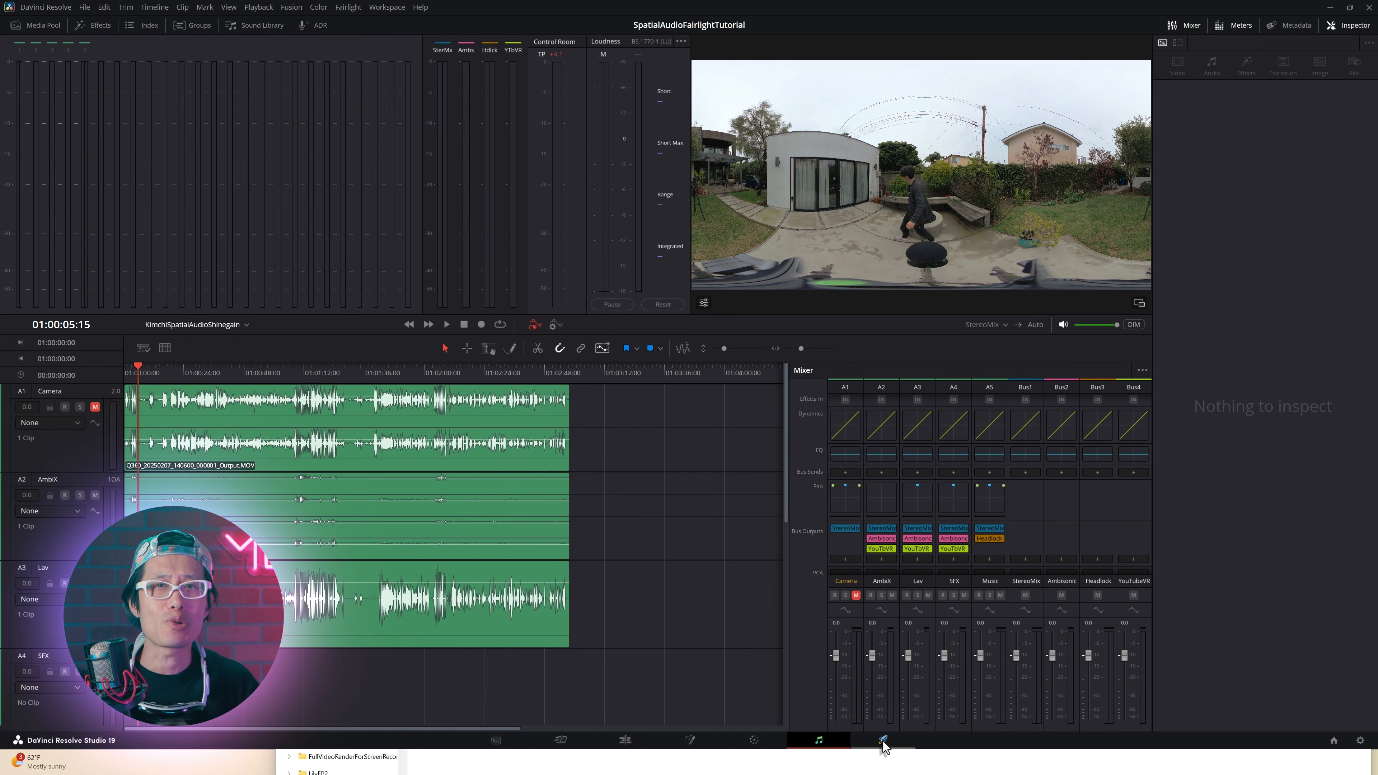
# Step: Go to the Deliver page, choose the Audio Only render preset and show its audio export settings
pyautogui.click(882, 741)
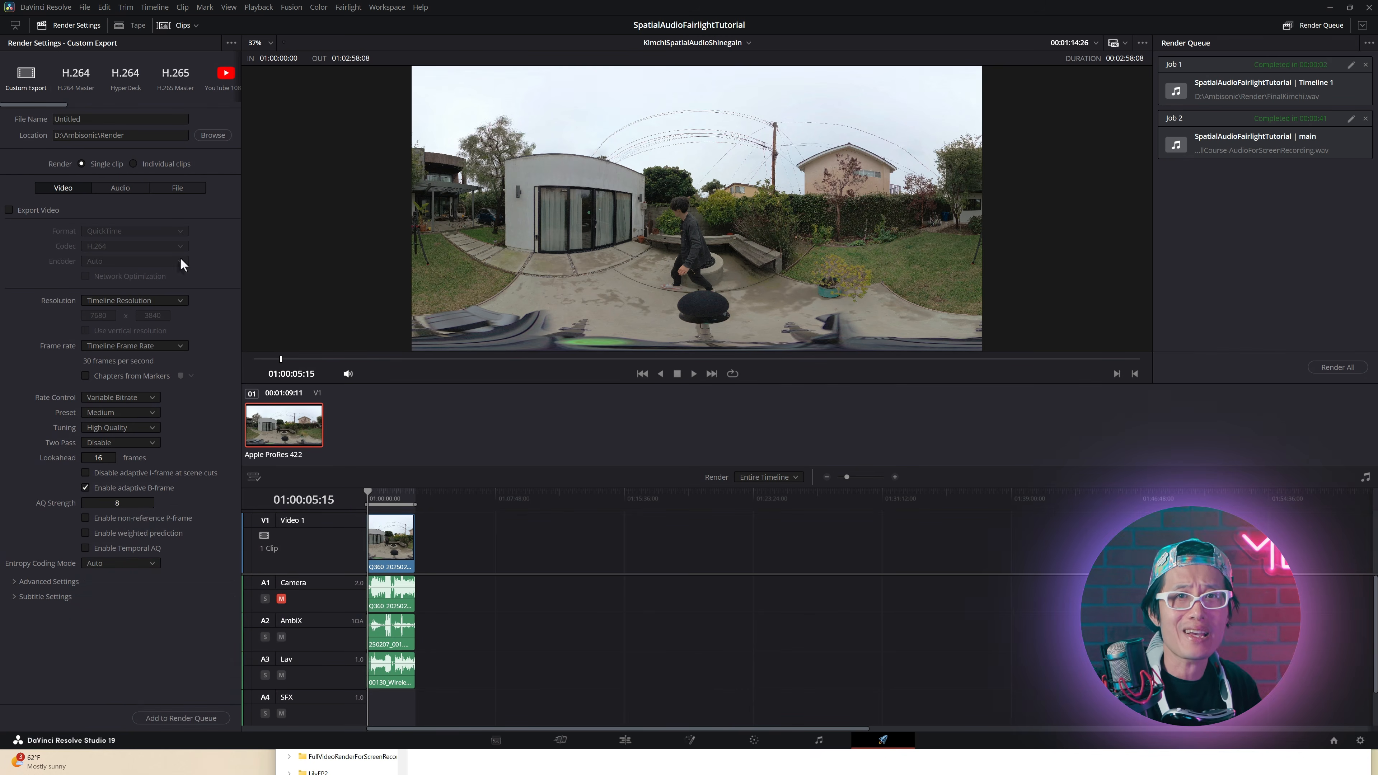
pyautogui.moveTo(42, 103); pyautogui.dragTo(231, 106)
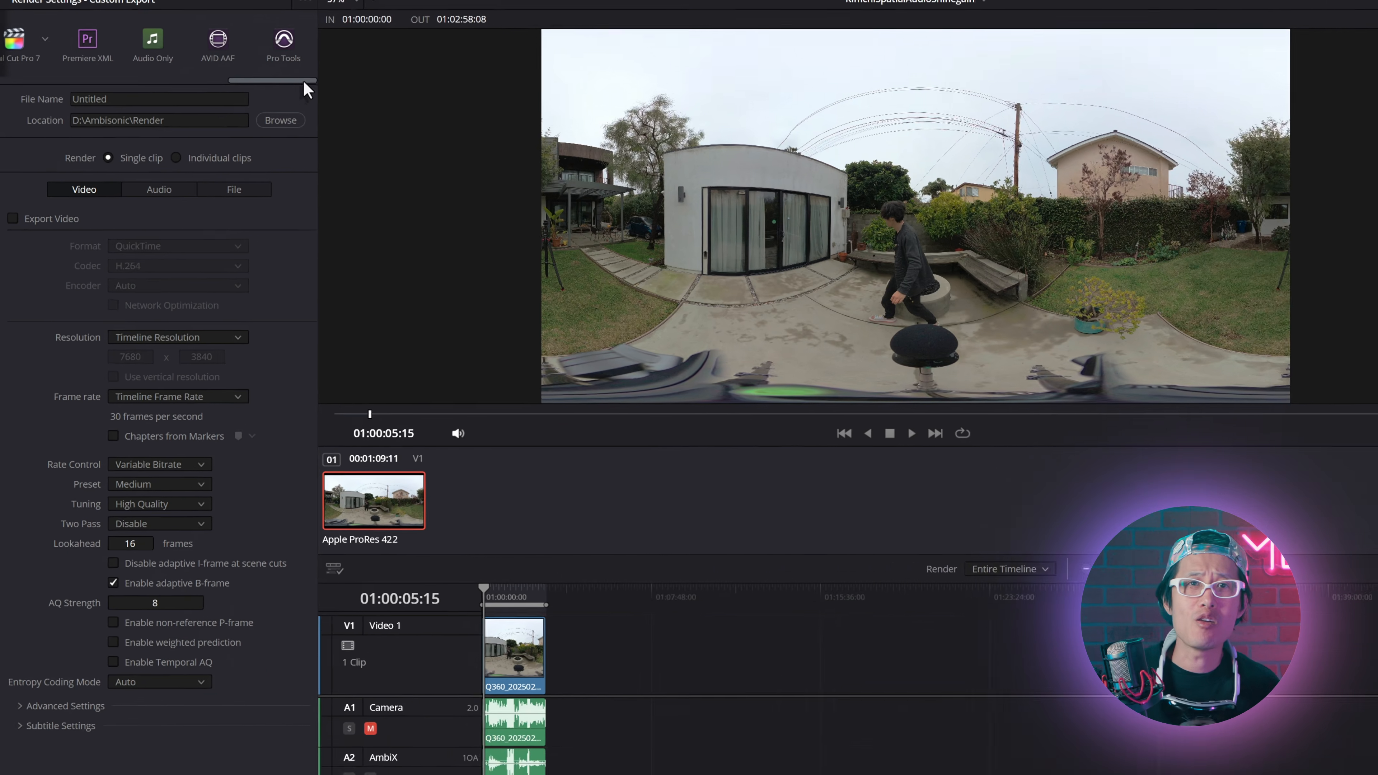
pyautogui.click(153, 38)
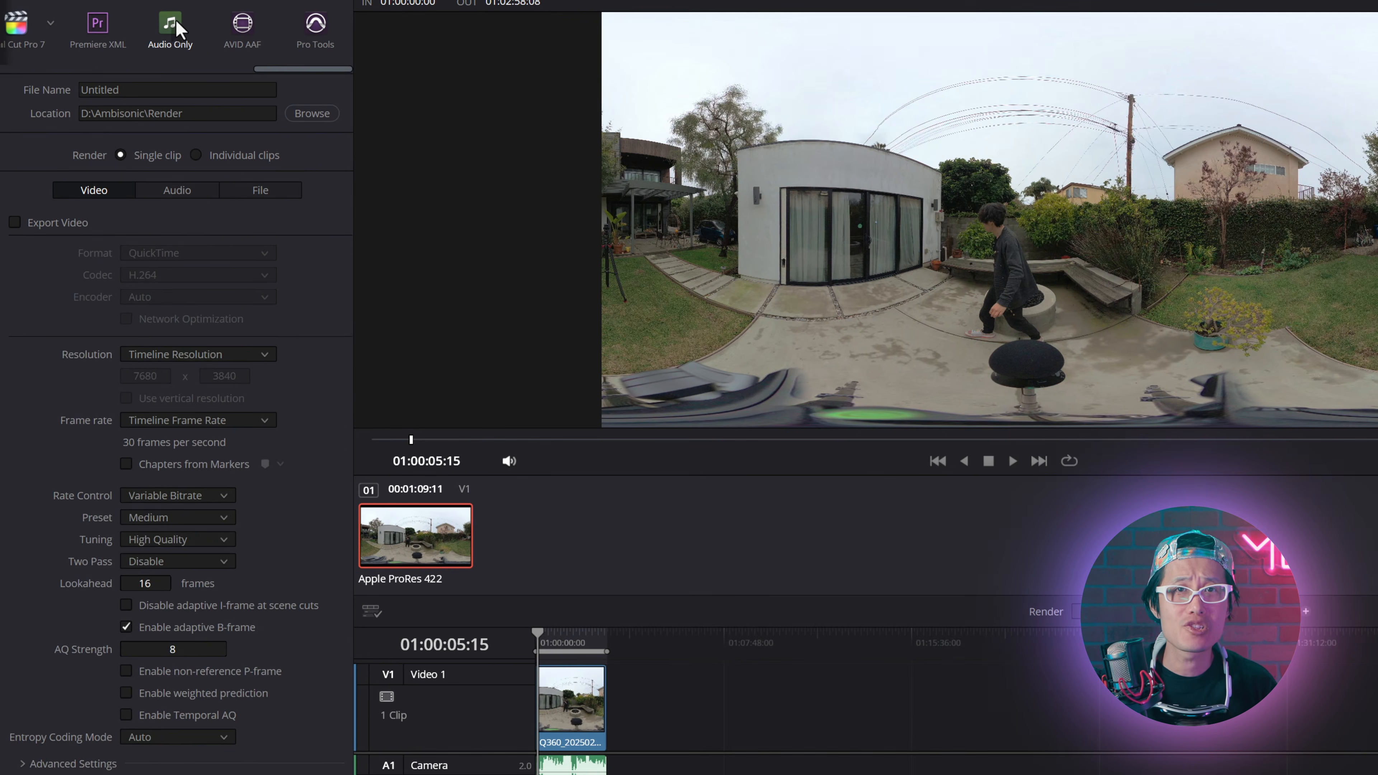
pyautogui.click(179, 191)
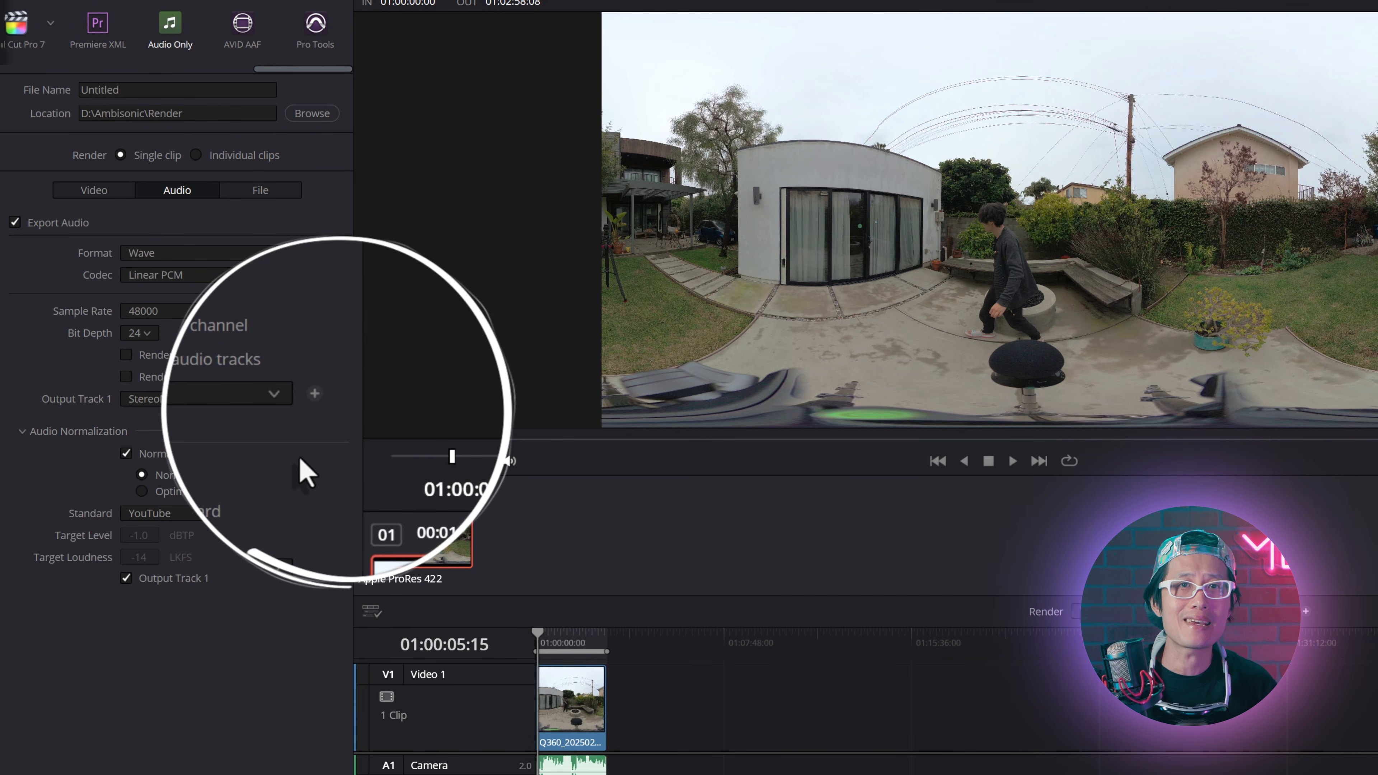
# Step: Add three more audio output tracks, assigning YouTubeVR to Output Track 3 and Headlock to Output Track 4
pyautogui.click(316, 395)
pyautogui.click(316, 394)
pyautogui.click(316, 395)
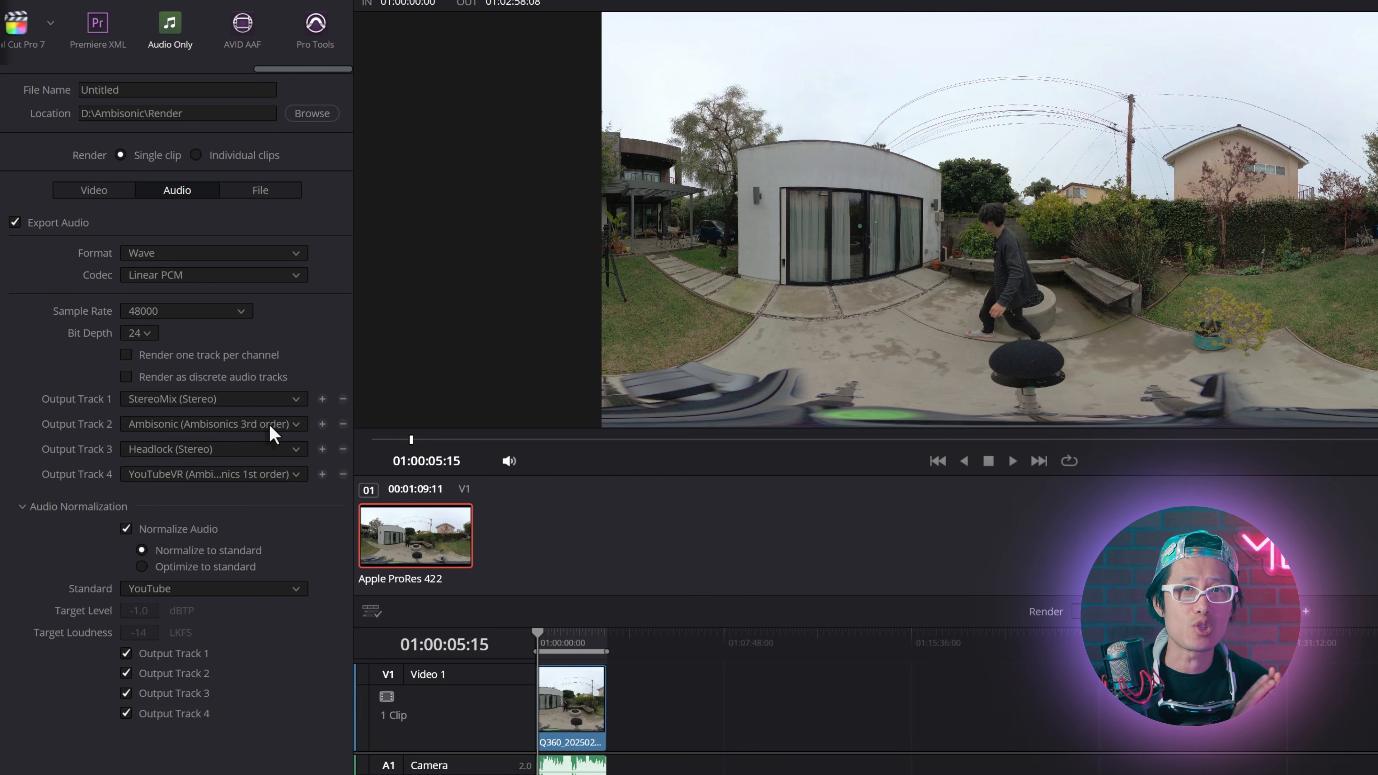
pyautogui.click(297, 450)
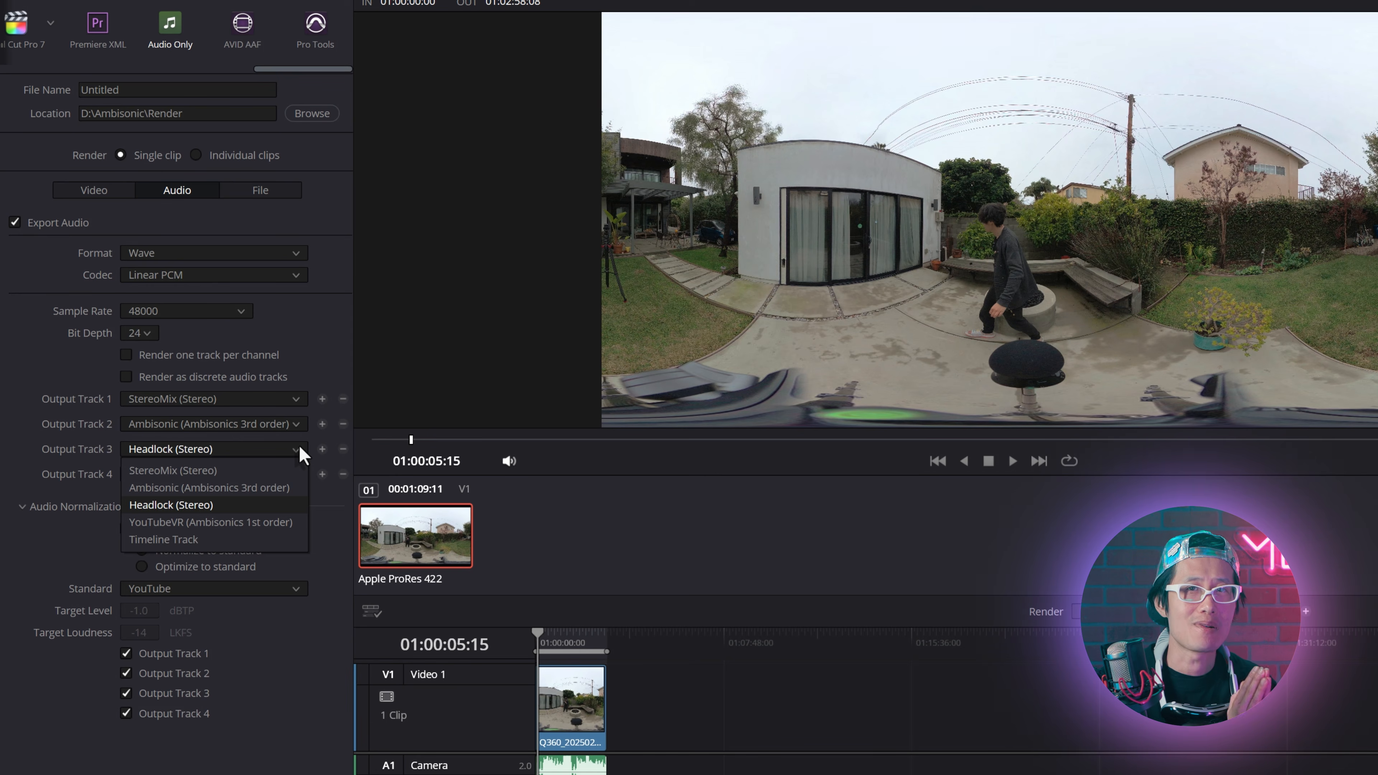
pyautogui.click(250, 522)
pyautogui.click(300, 473)
pyautogui.click(209, 529)
# Step: Name the export FinalDelivery, add it to the render queue and start rendering
pyautogui.moveTo(124, 90); pyautogui.dragTo(1, 78)
pyautogui.write('F')
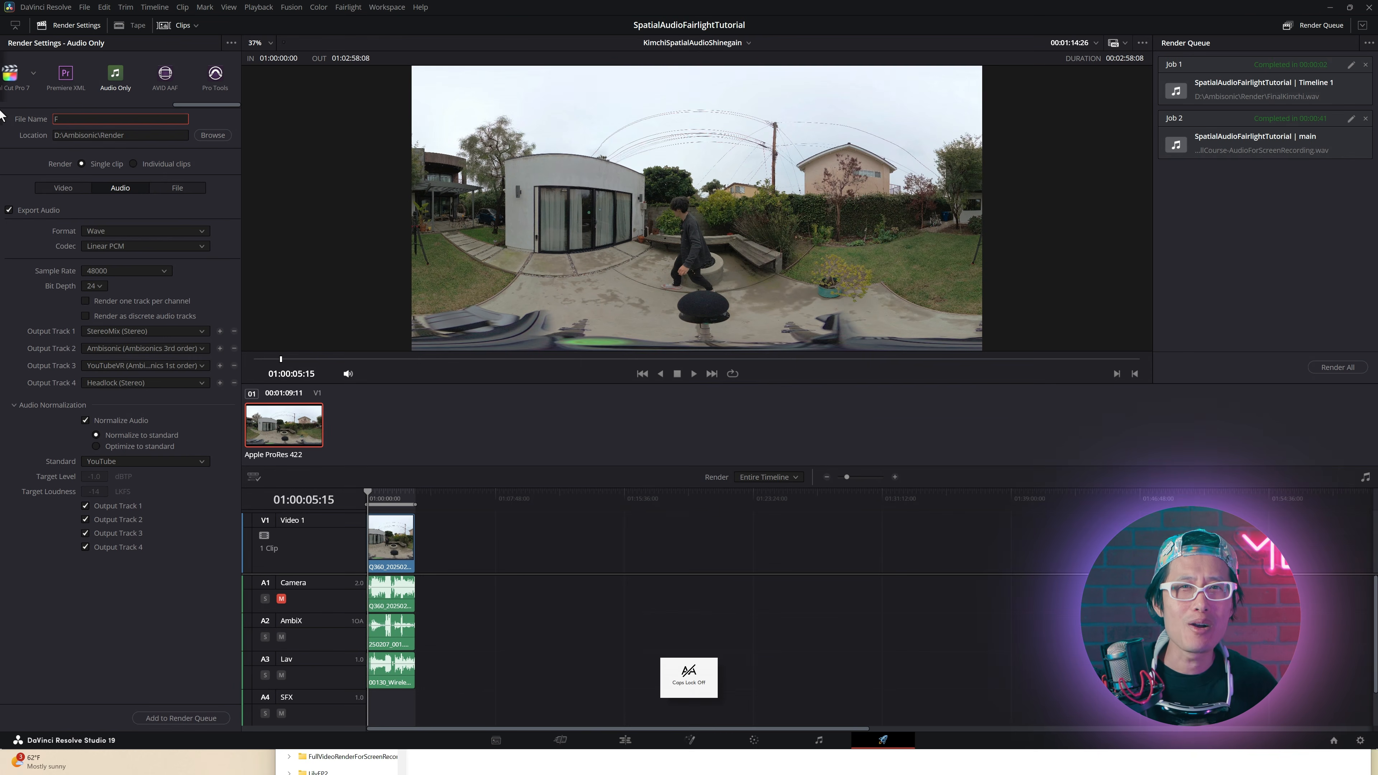
pyautogui.write('inalDelivery')
pyautogui.click(180, 718)
pyautogui.click(1337, 367)
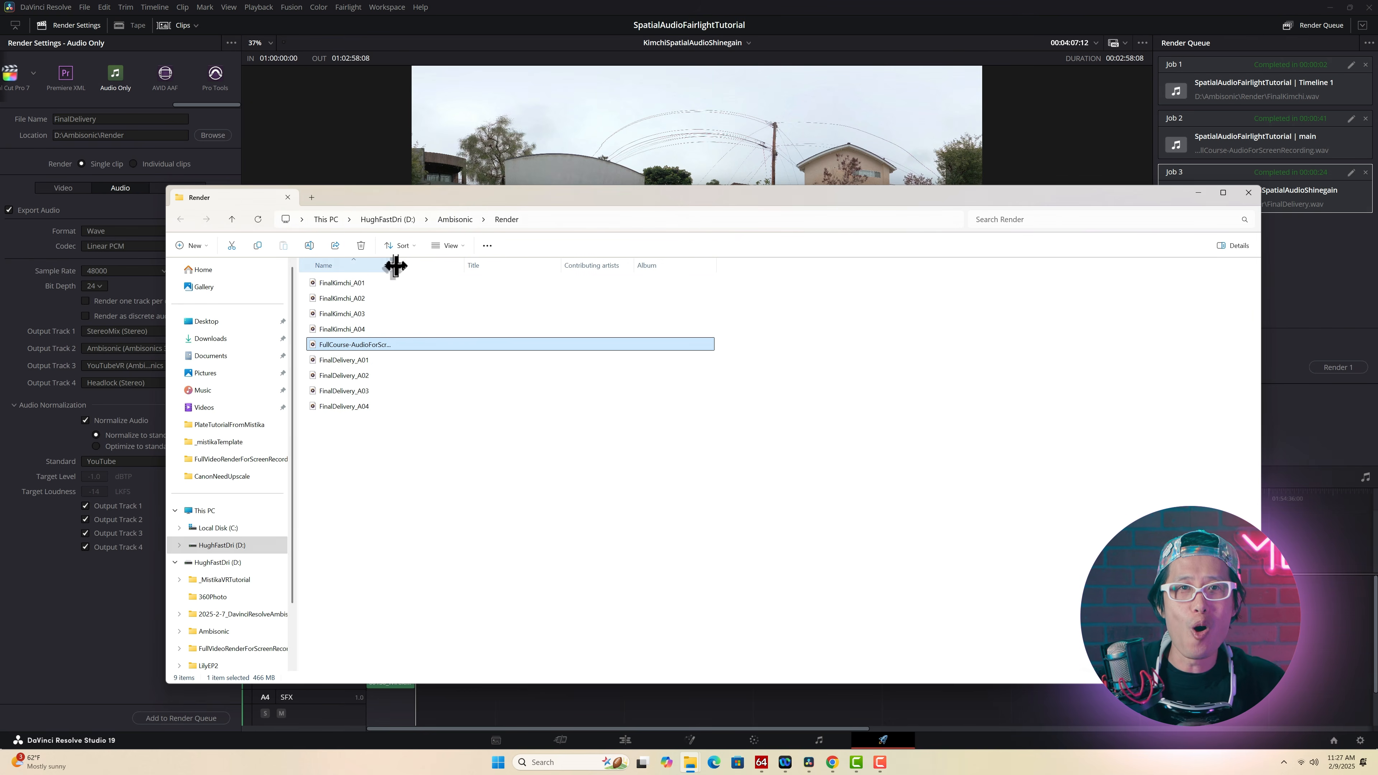
# Step: In File Explorer, re-sort the Render folder and widen its Name column to inspect the exported audio files
pyautogui.click(453, 266)
pyautogui.moveTo(396, 265); pyautogui.dragTo(524, 265)
pyautogui.click(384, 388)
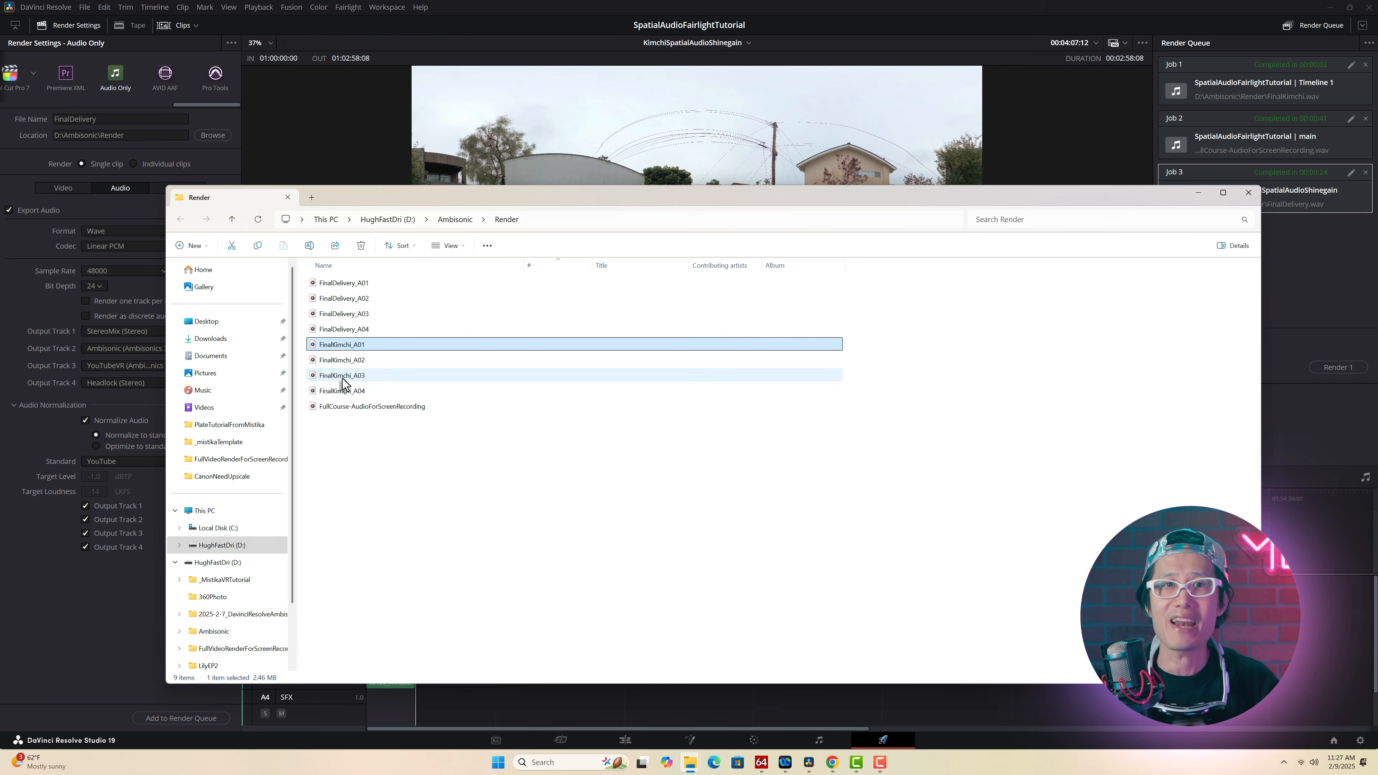
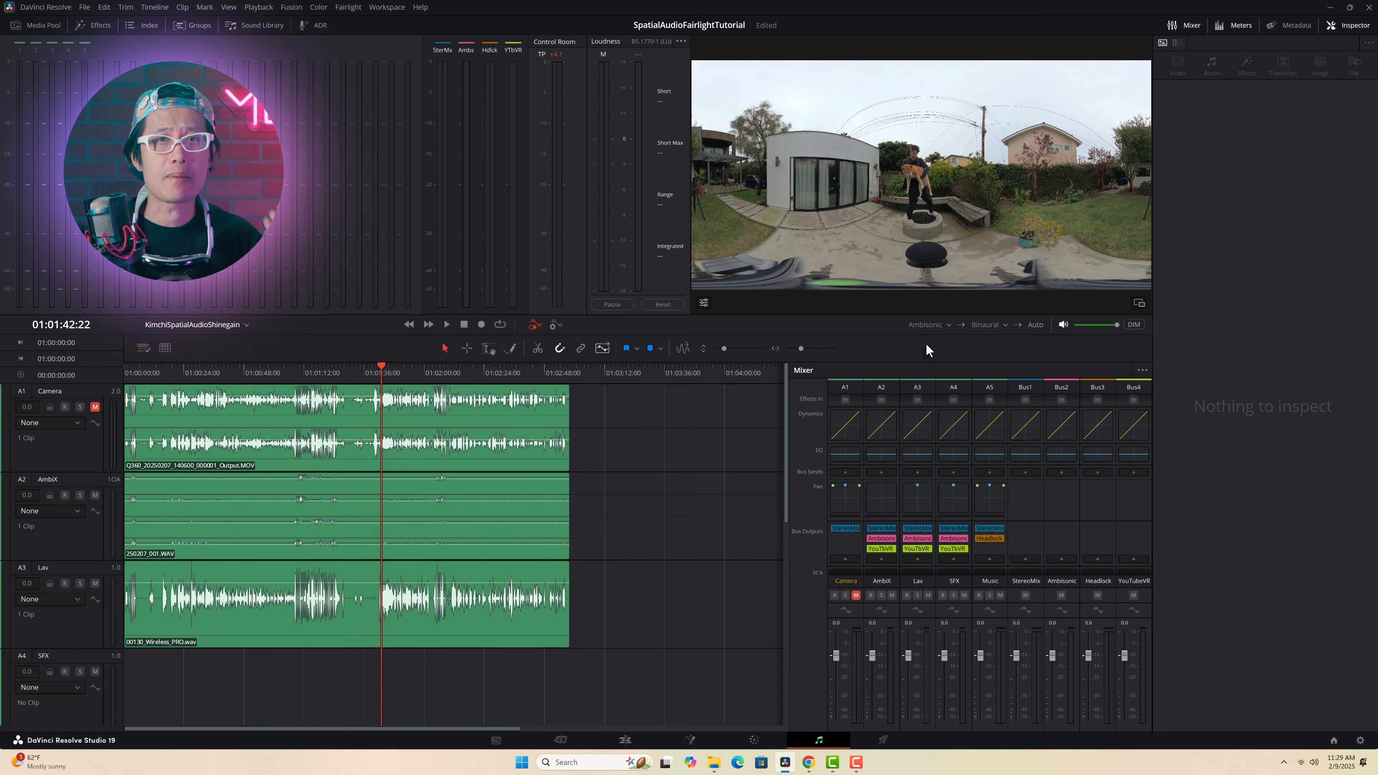
# Step: Play back the current mix, and check and save the system Audio Plugins preferences
pyautogui.press('space')
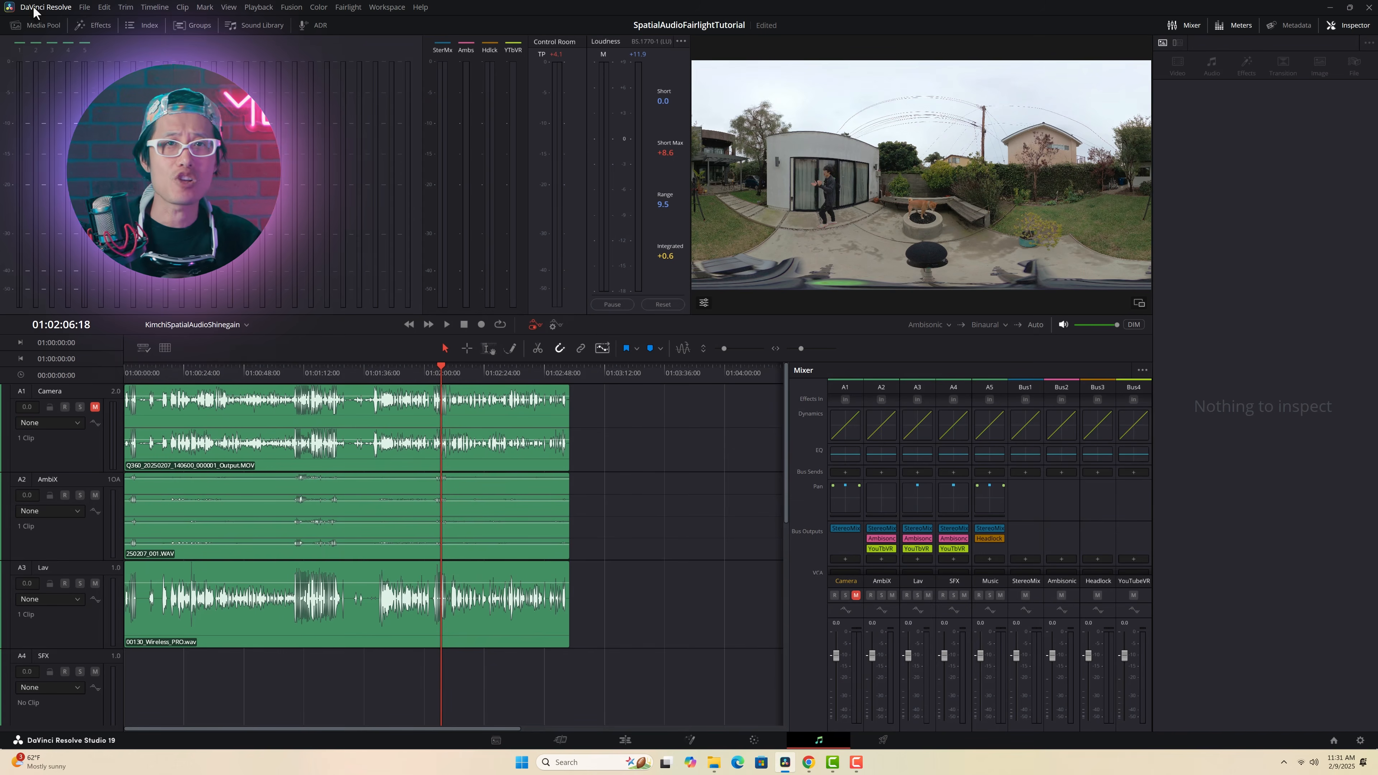
pyautogui.click(34, 10)
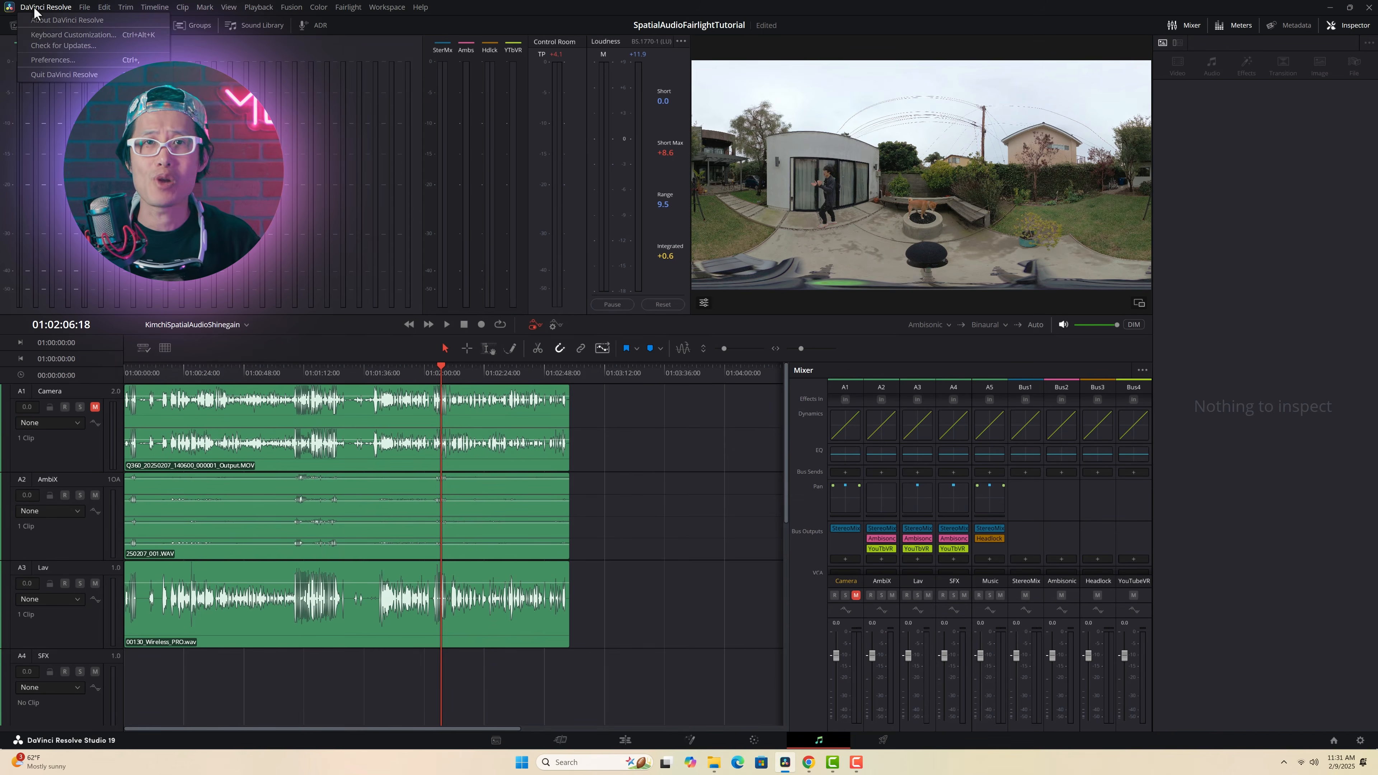
pyautogui.click(56, 57)
pyautogui.click(529, 301)
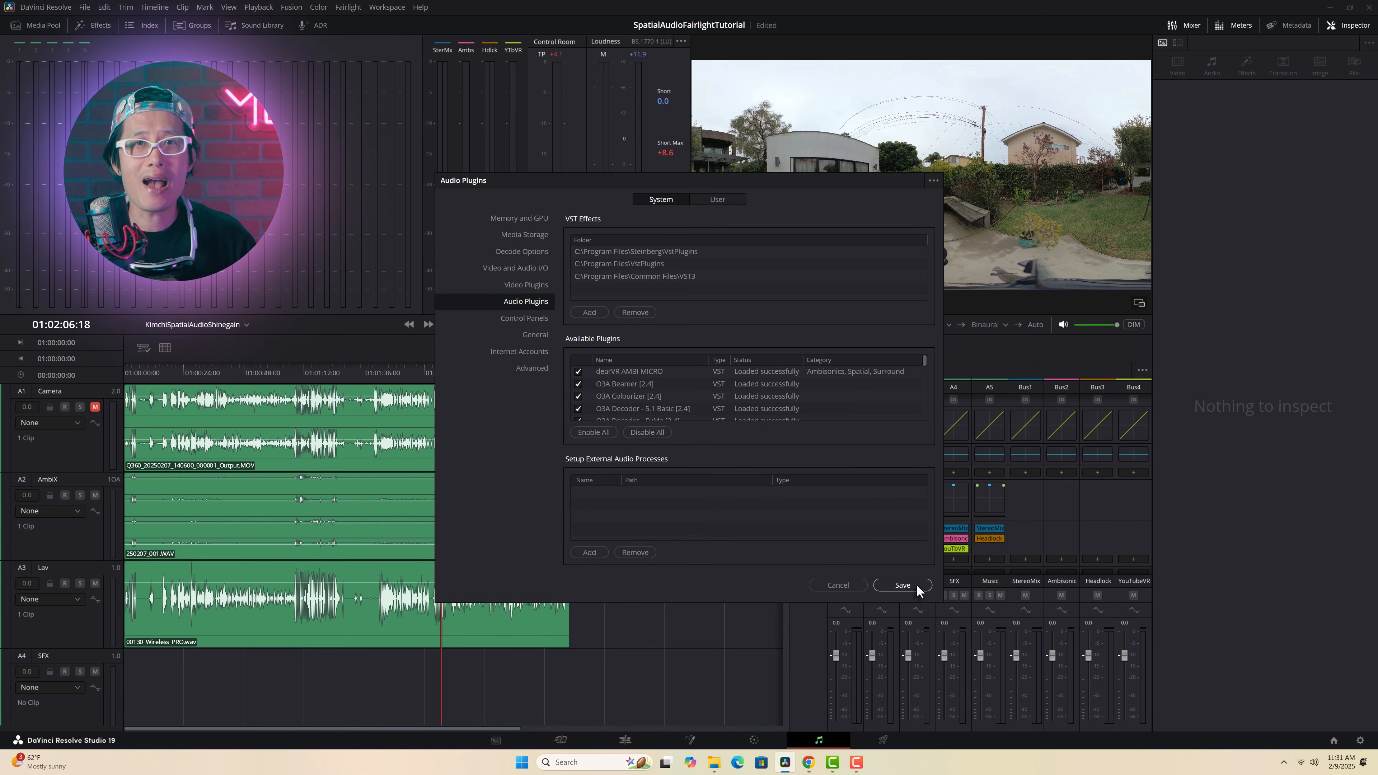
pyautogui.click(902, 585)
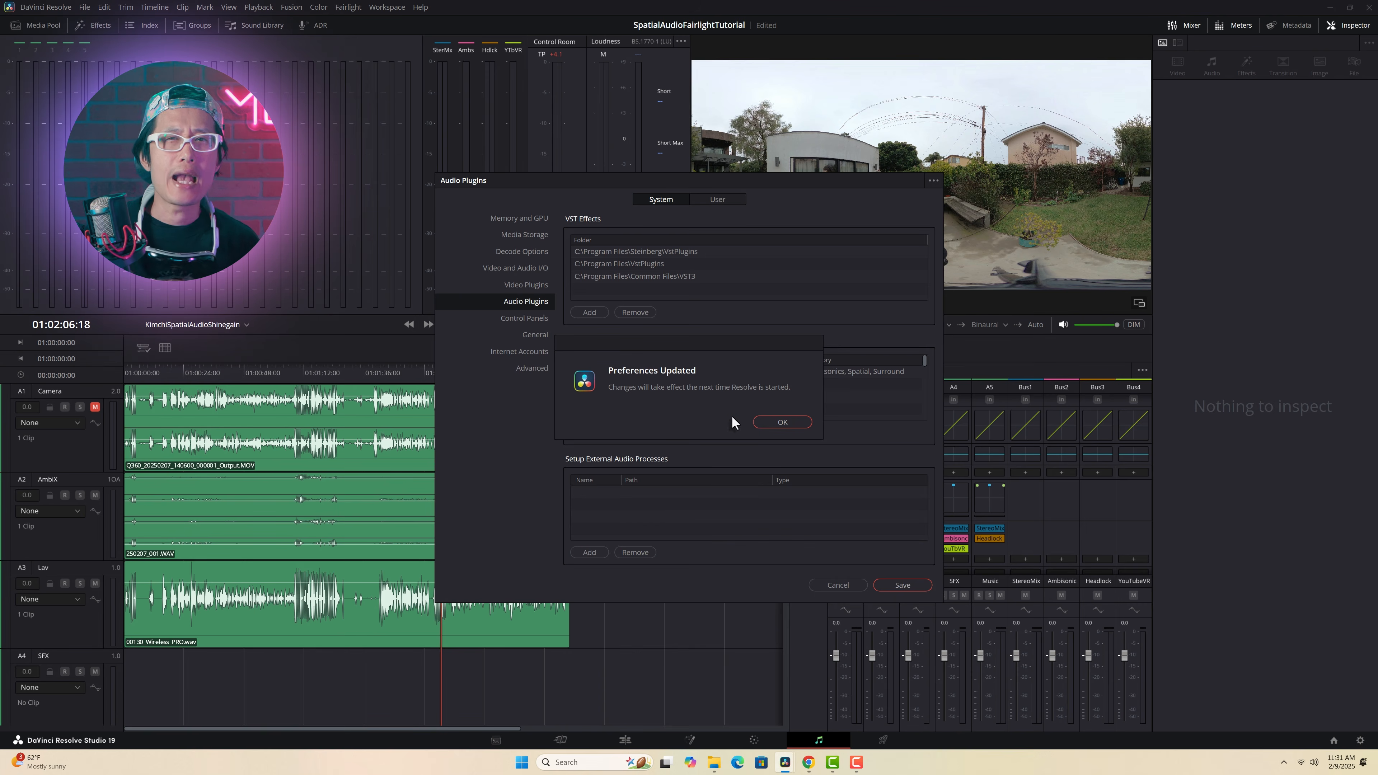
pyautogui.click(782, 422)
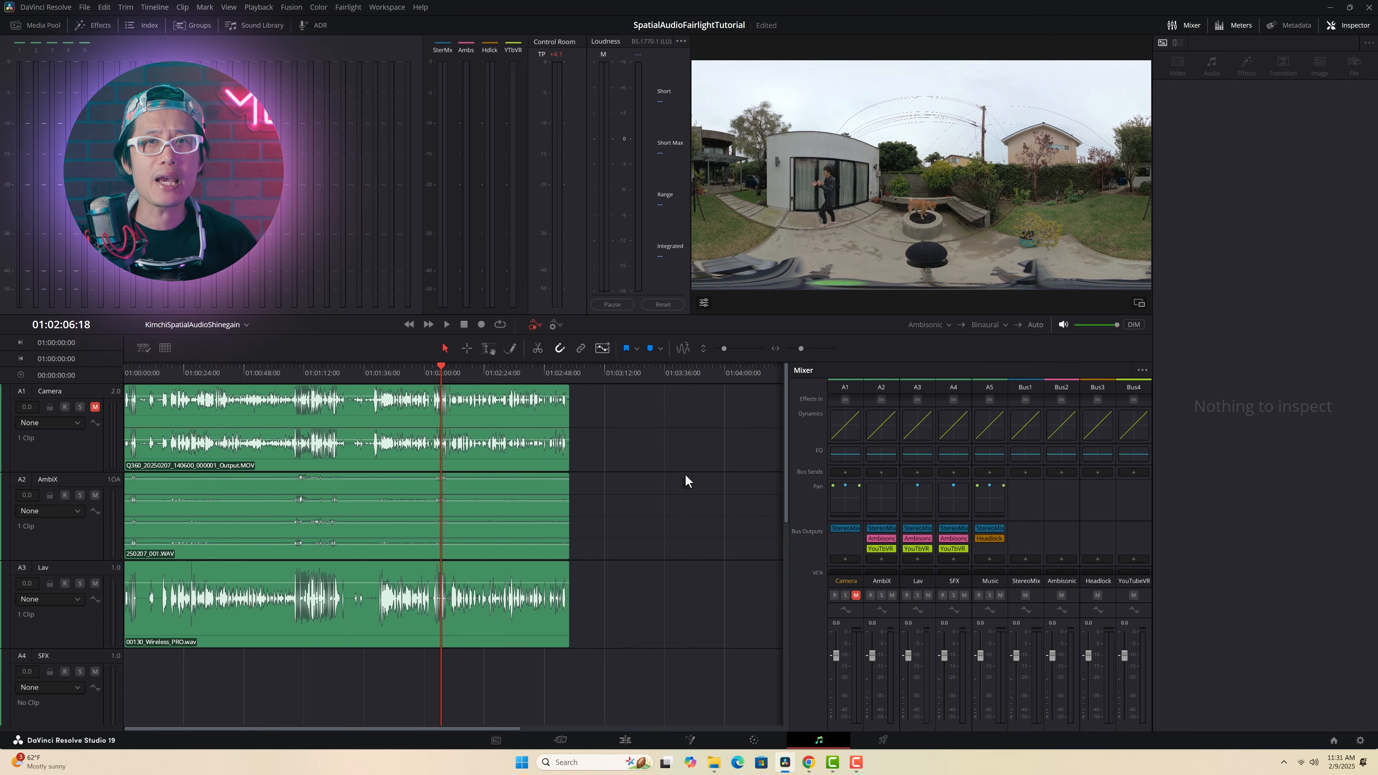
# Step: Search the effects library for "am" and apply the dearVR AMBI MICRO plugin to the AmbiX track's clip
pyautogui.click(92, 26)
pyautogui.click(236, 43)
pyautogui.write('am')
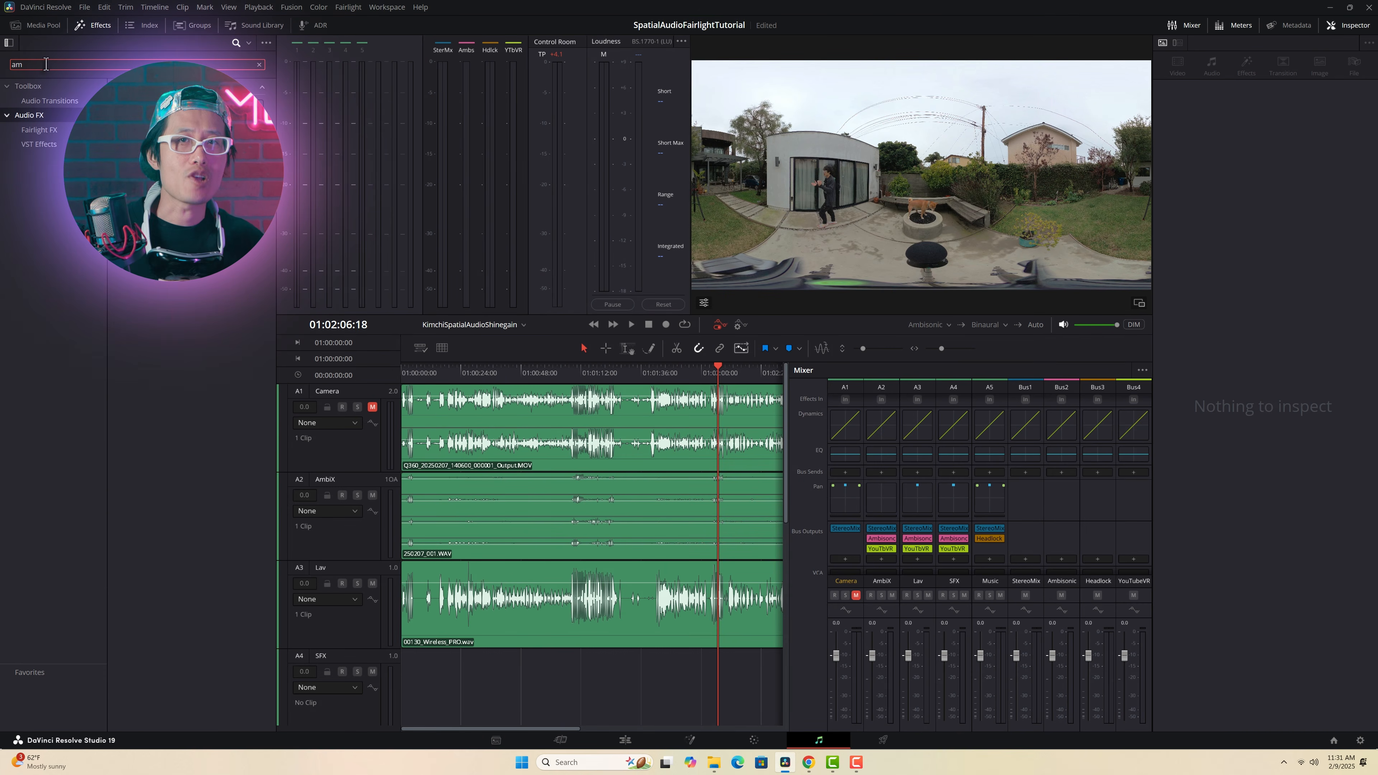
pyautogui.moveTo(172, 110); pyautogui.dragTo(541, 491)
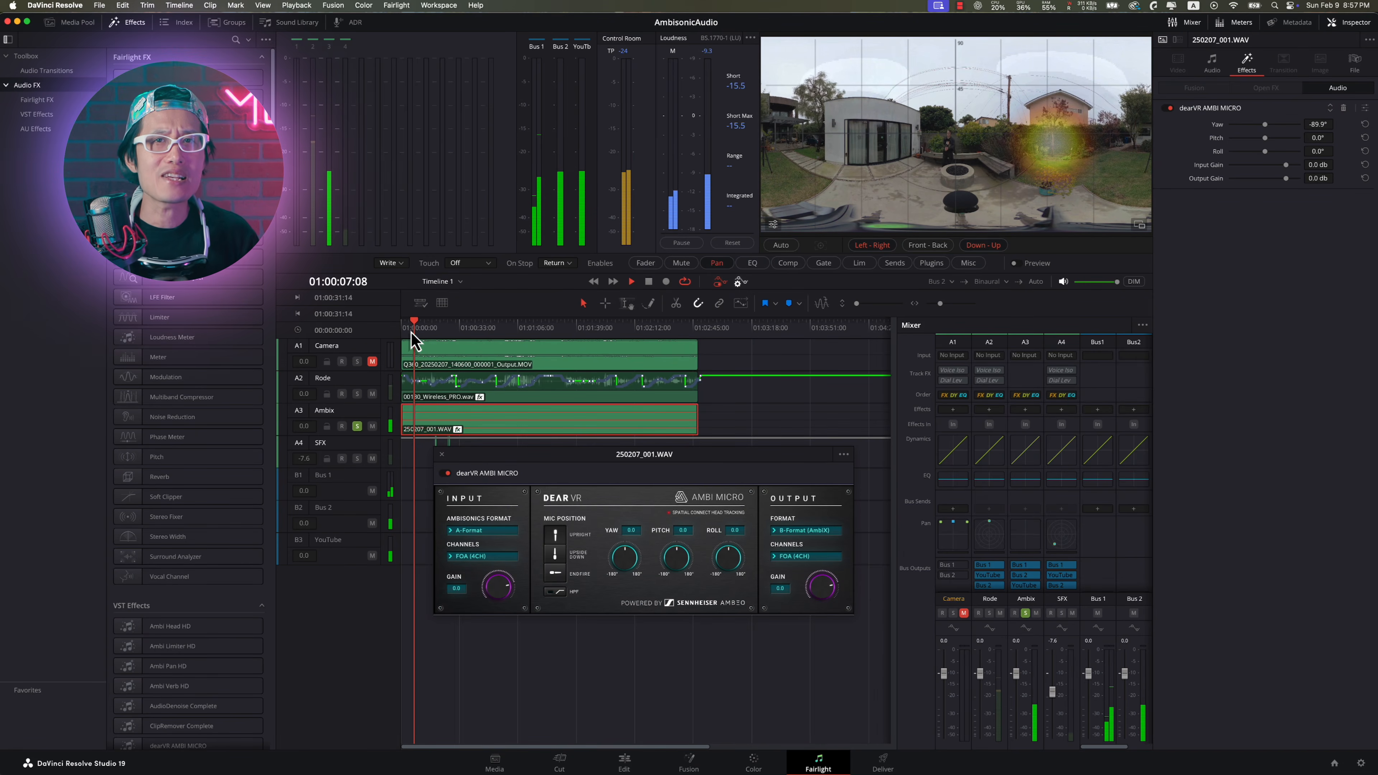
# Step: Stop playback and set dearVR AMBI MICRO's input to A-Format and its output to B-Format (AmbiX)
pyautogui.press('space')
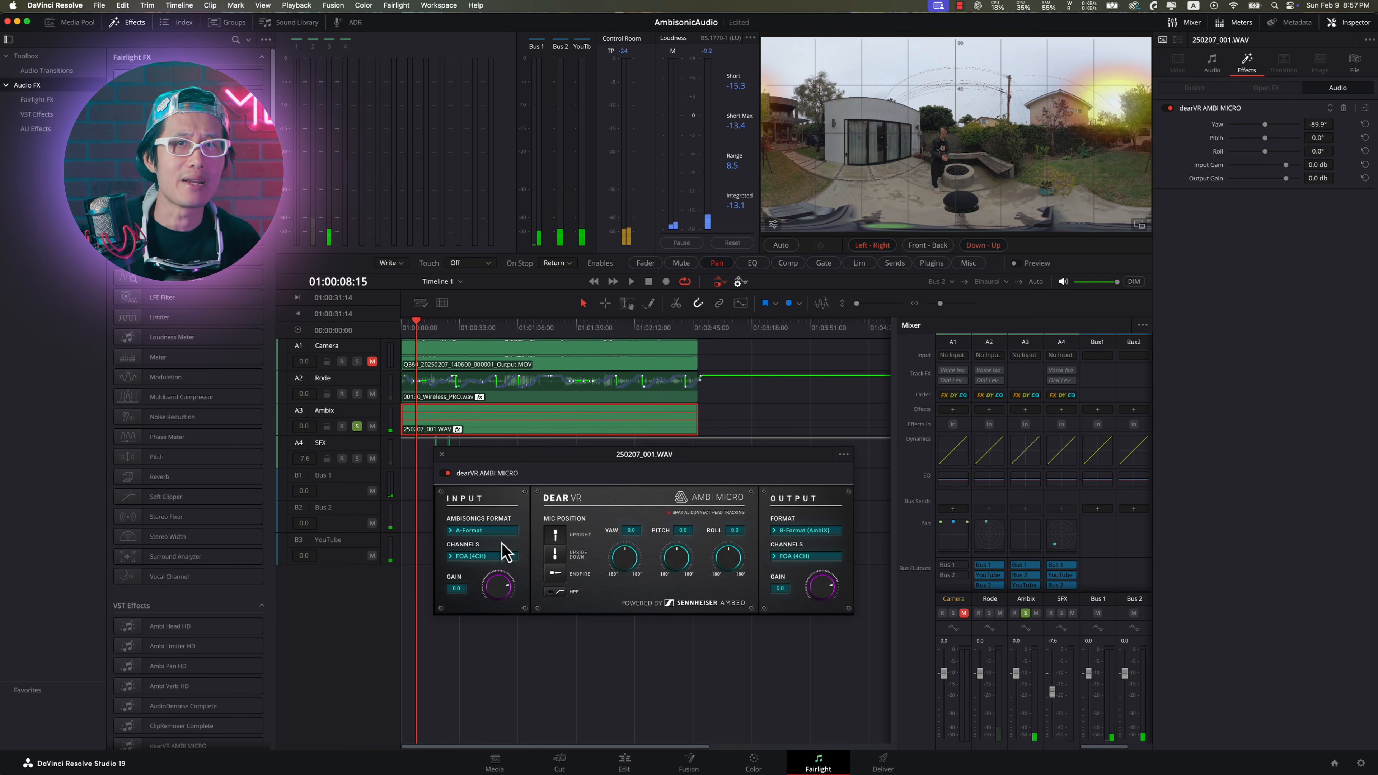
pyautogui.click(480, 530)
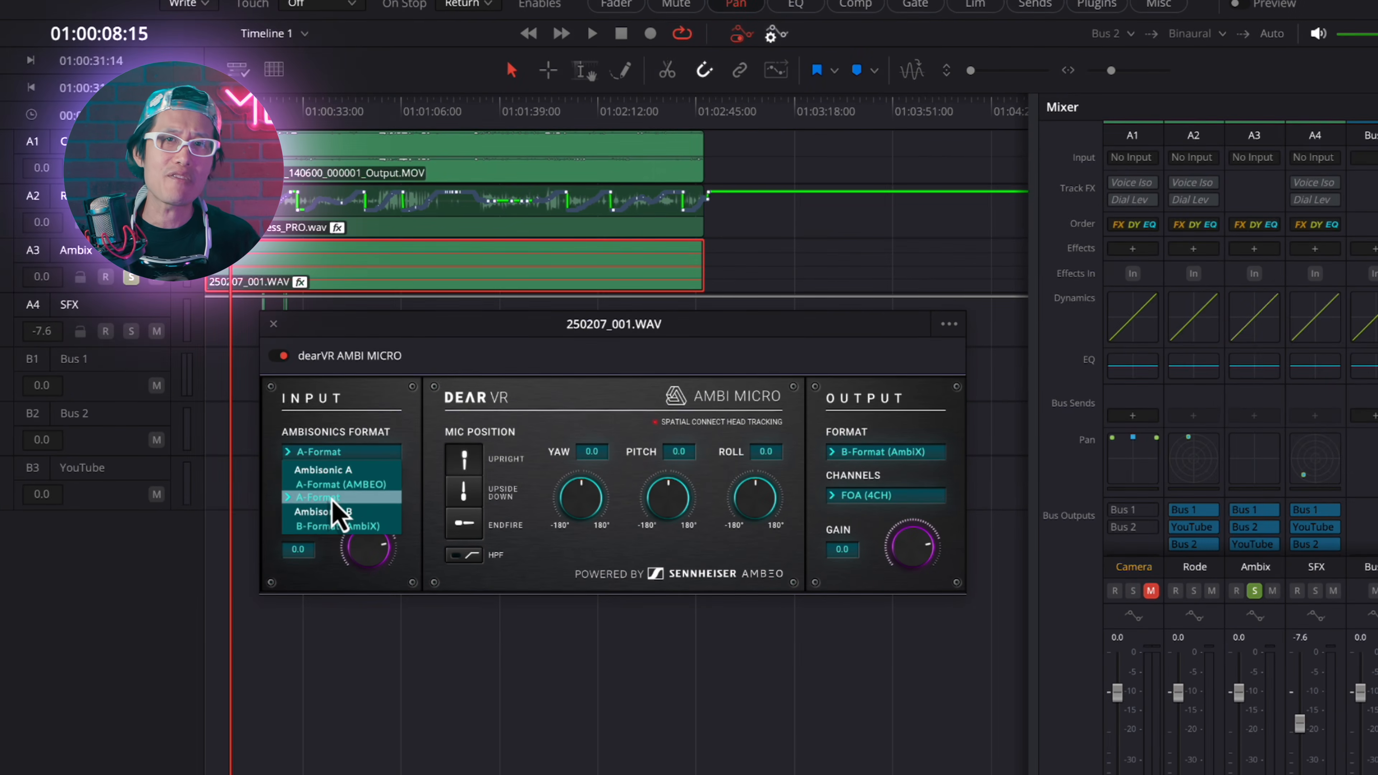
pyautogui.click(333, 498)
pyautogui.click(325, 452)
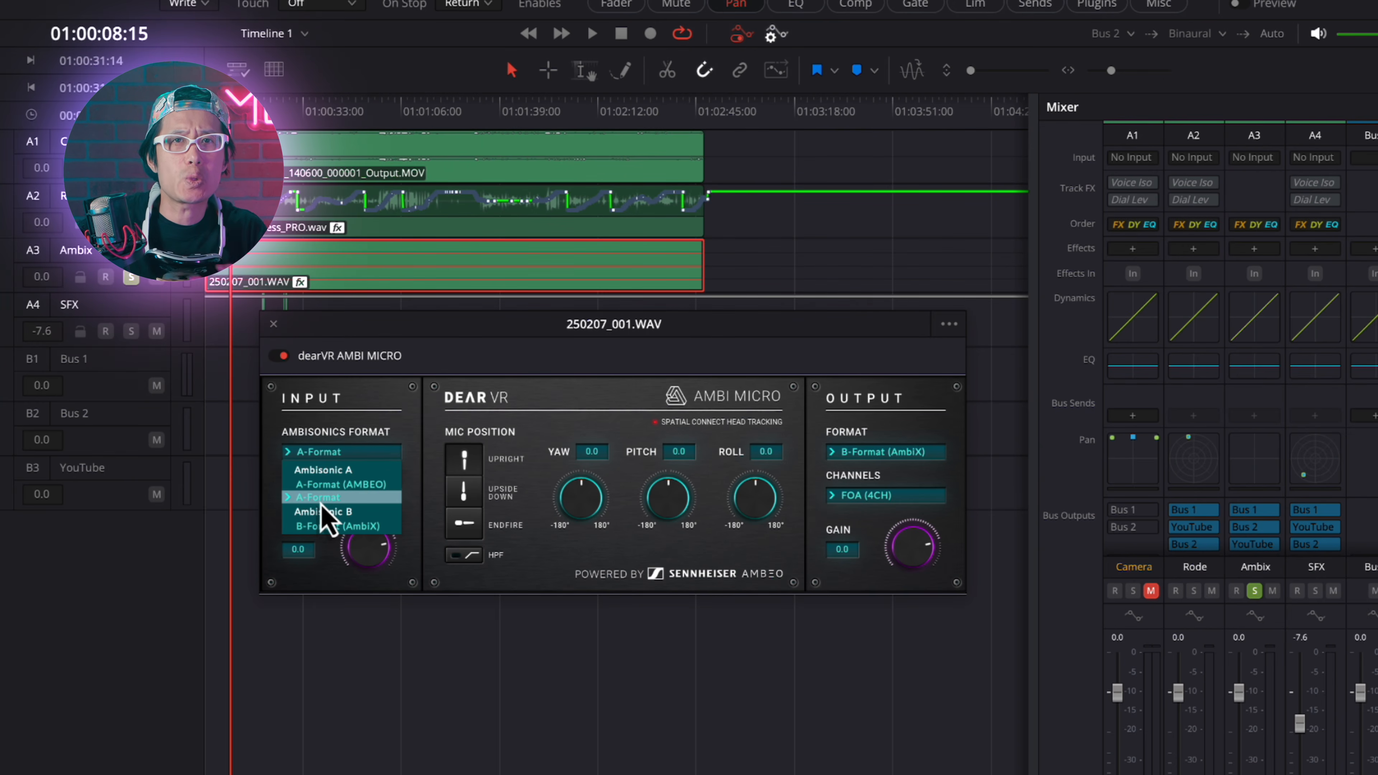
pyautogui.click(321, 502)
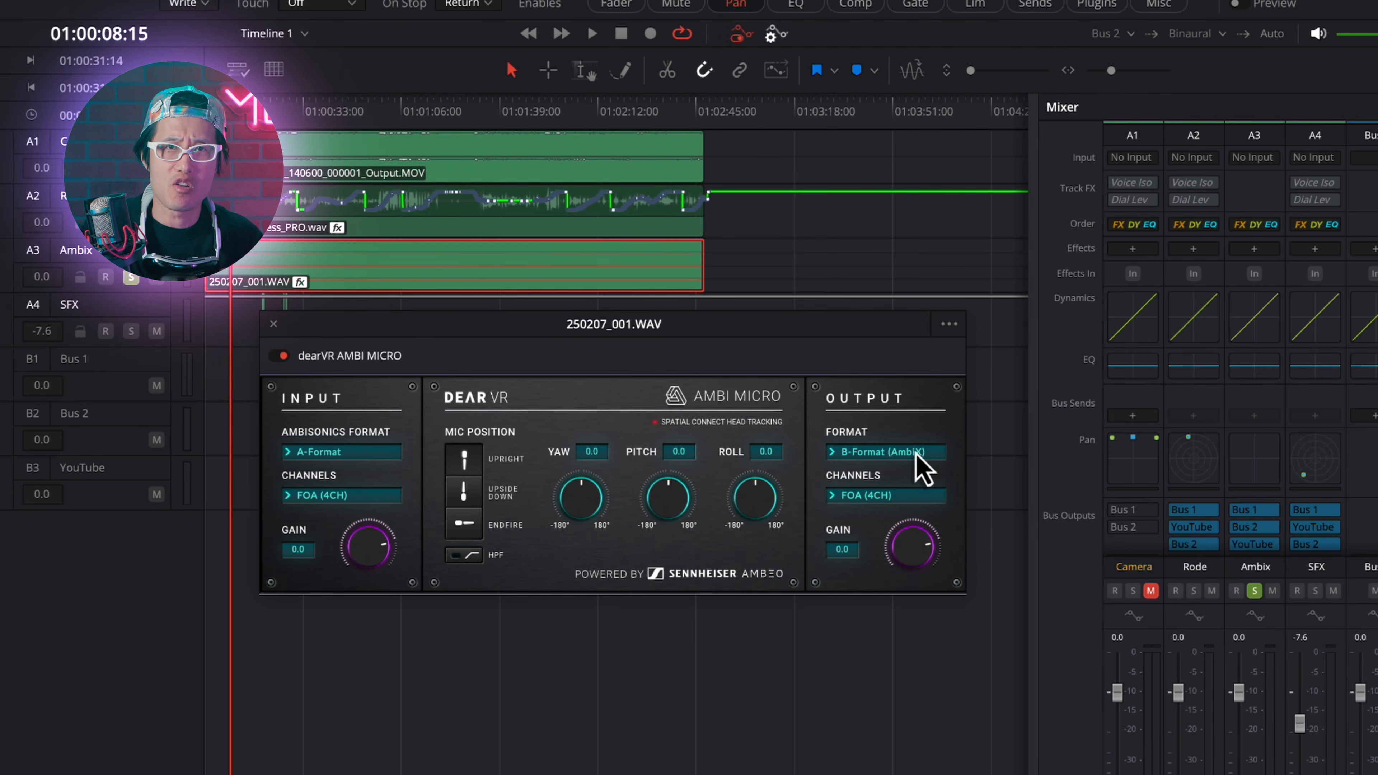
pyautogui.click(925, 454)
pyautogui.click(857, 551)
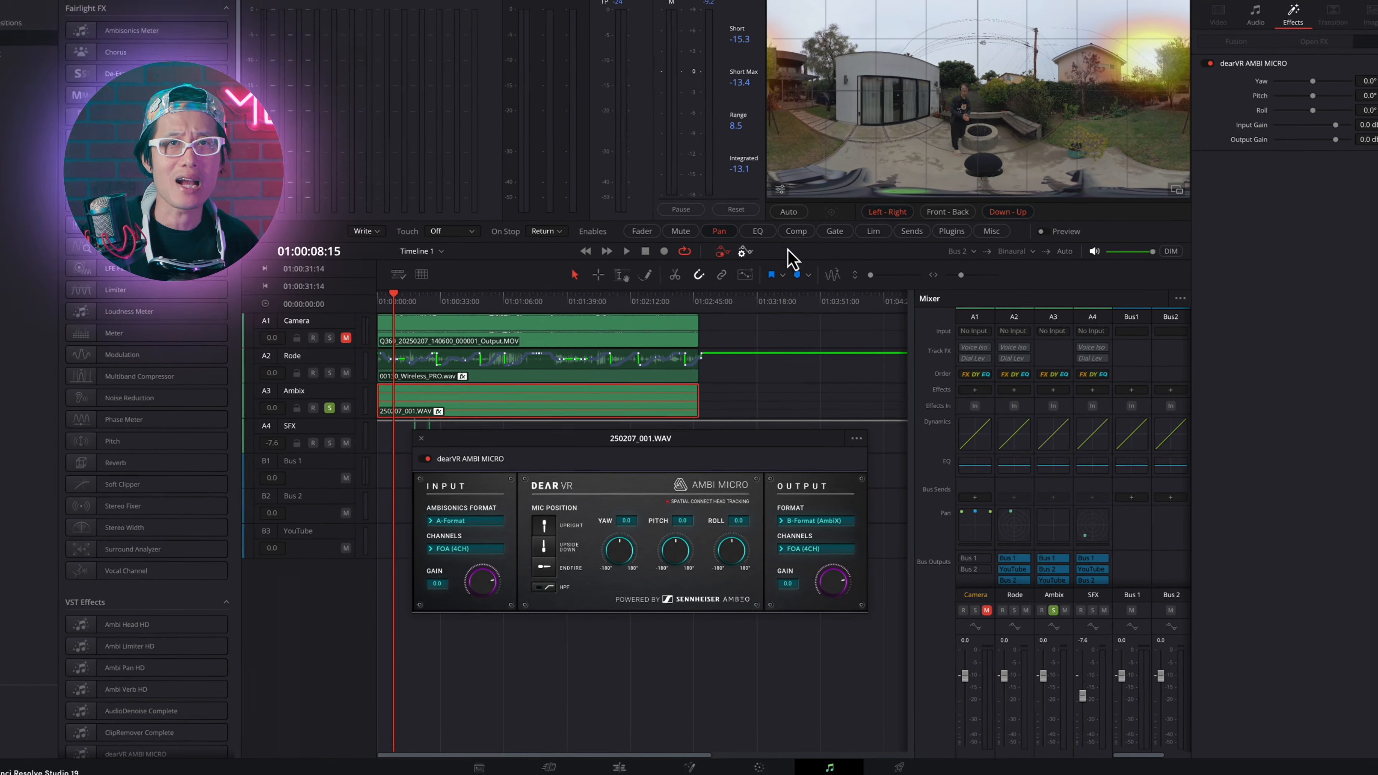
# Step: Check the viewer's Ambisonics Meter options and play the timeline to watch the power map over the 360 video
pyautogui.click(793, 119)
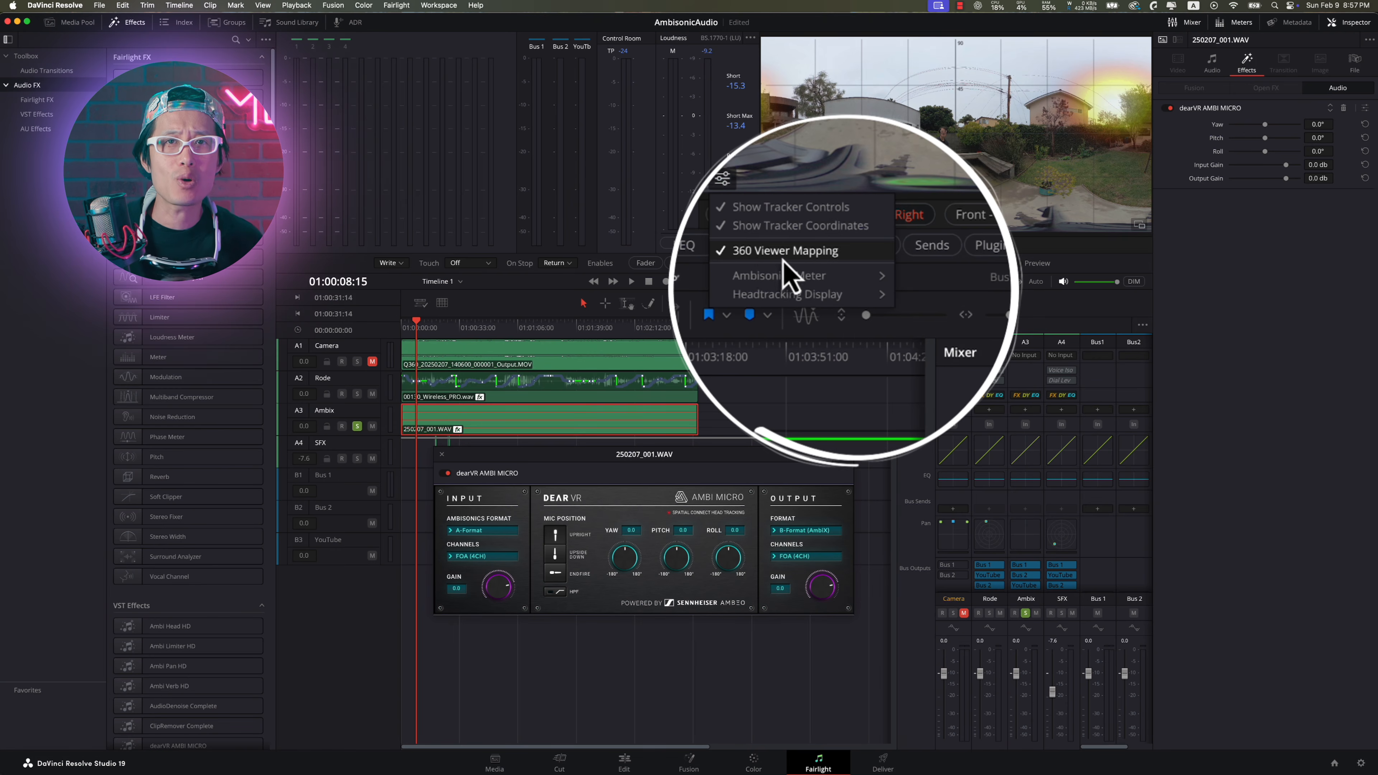
pyautogui.moveTo(784, 277)
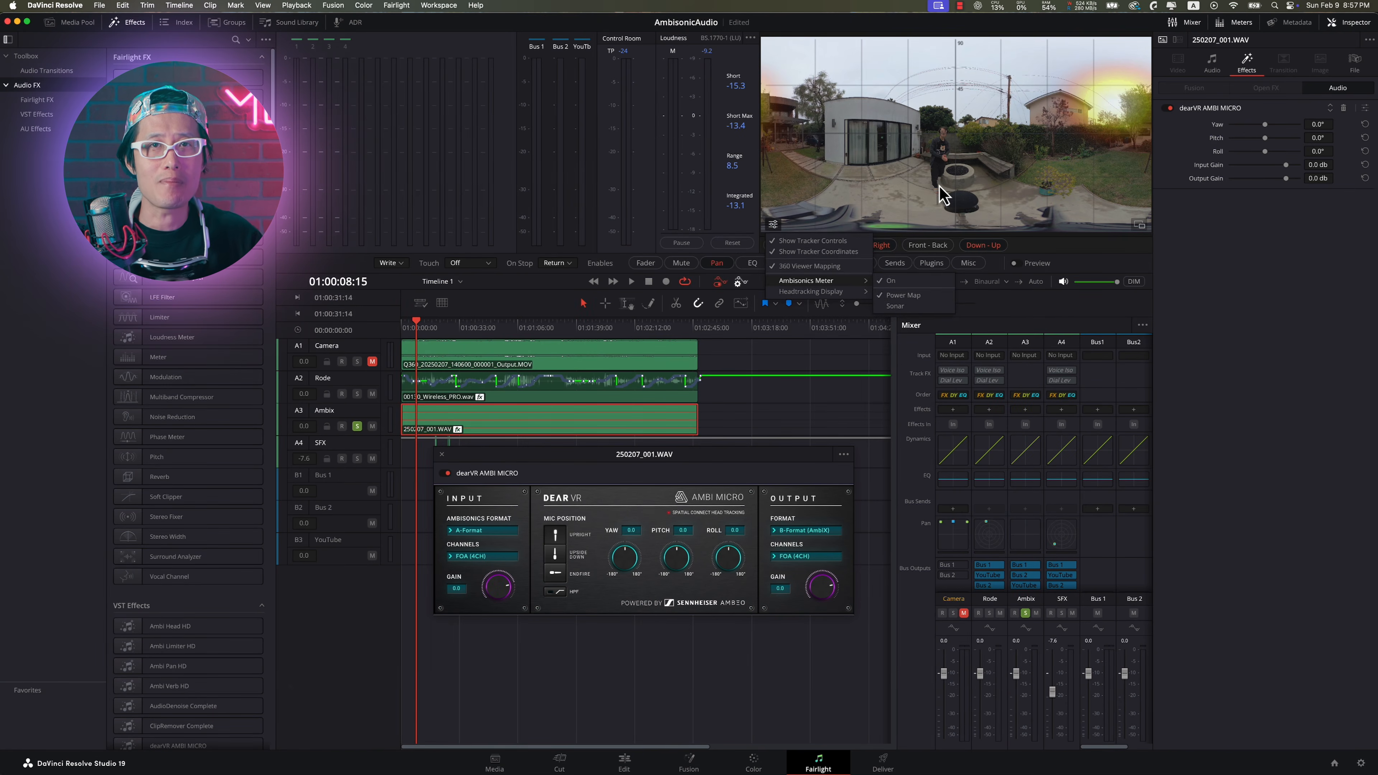
pyautogui.click(934, 202)
pyautogui.press('space')
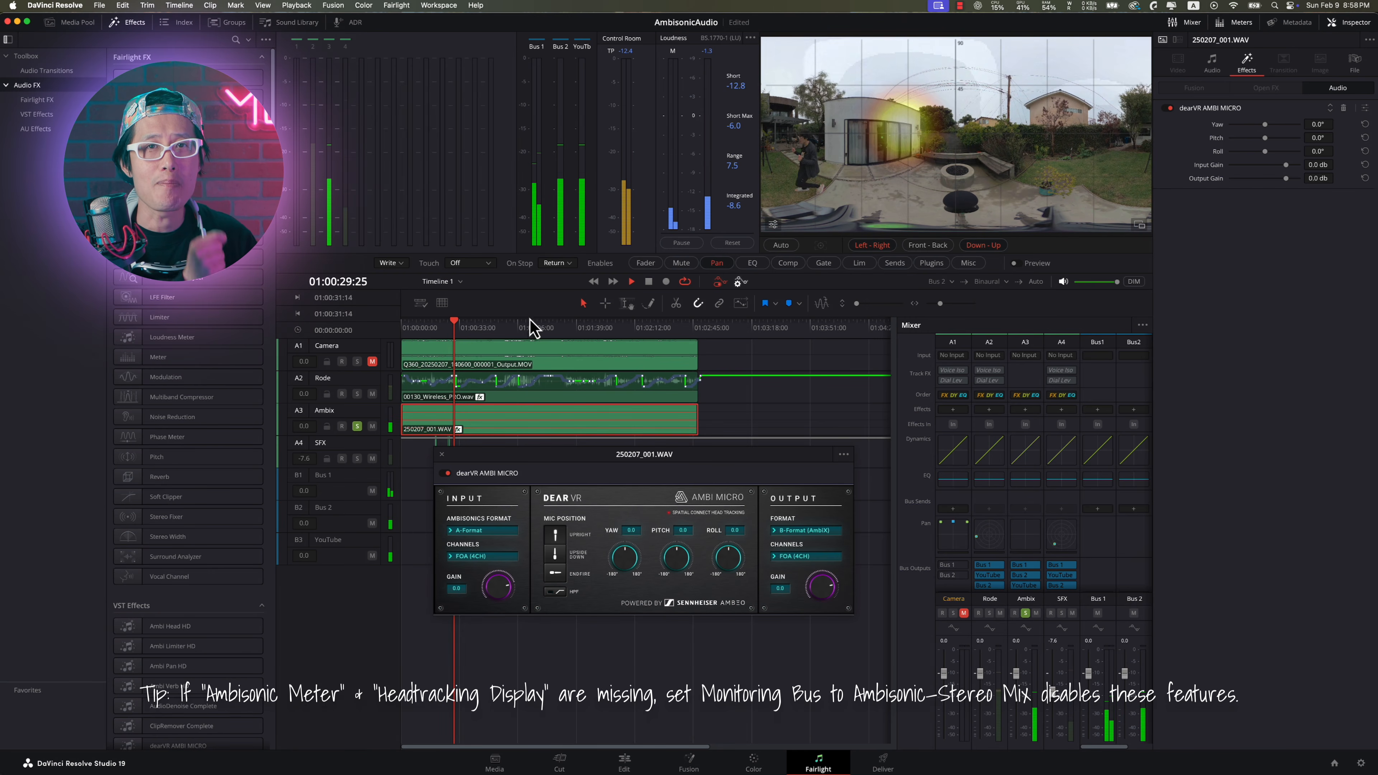
# Step: Replay the timeline from an earlier point and adjust dearVR AMBI MICRO's yaw to align the sound with the picture
pyautogui.press('space')
pyautogui.moveTo(440, 334); pyautogui.dragTo(423, 328)
pyautogui.press('space')
pyautogui.moveTo(621, 558); pyautogui.dragTo(612, 559)
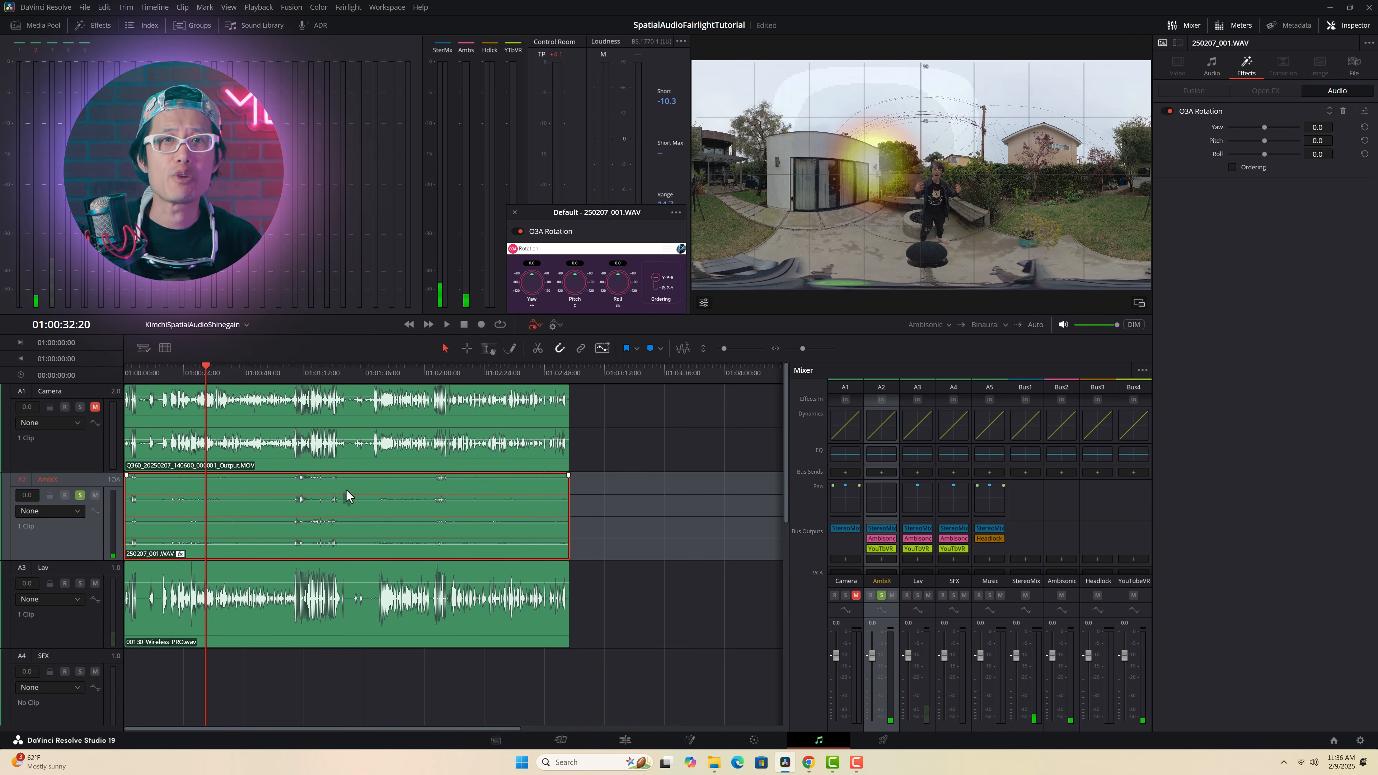
# Step: Replay the soloed AmbiX track from an earlier point and adjust the yaw in the O3A Rotation plugin
pyautogui.moveTo(204, 369); pyautogui.dragTo(165, 375)
pyautogui.press('space')
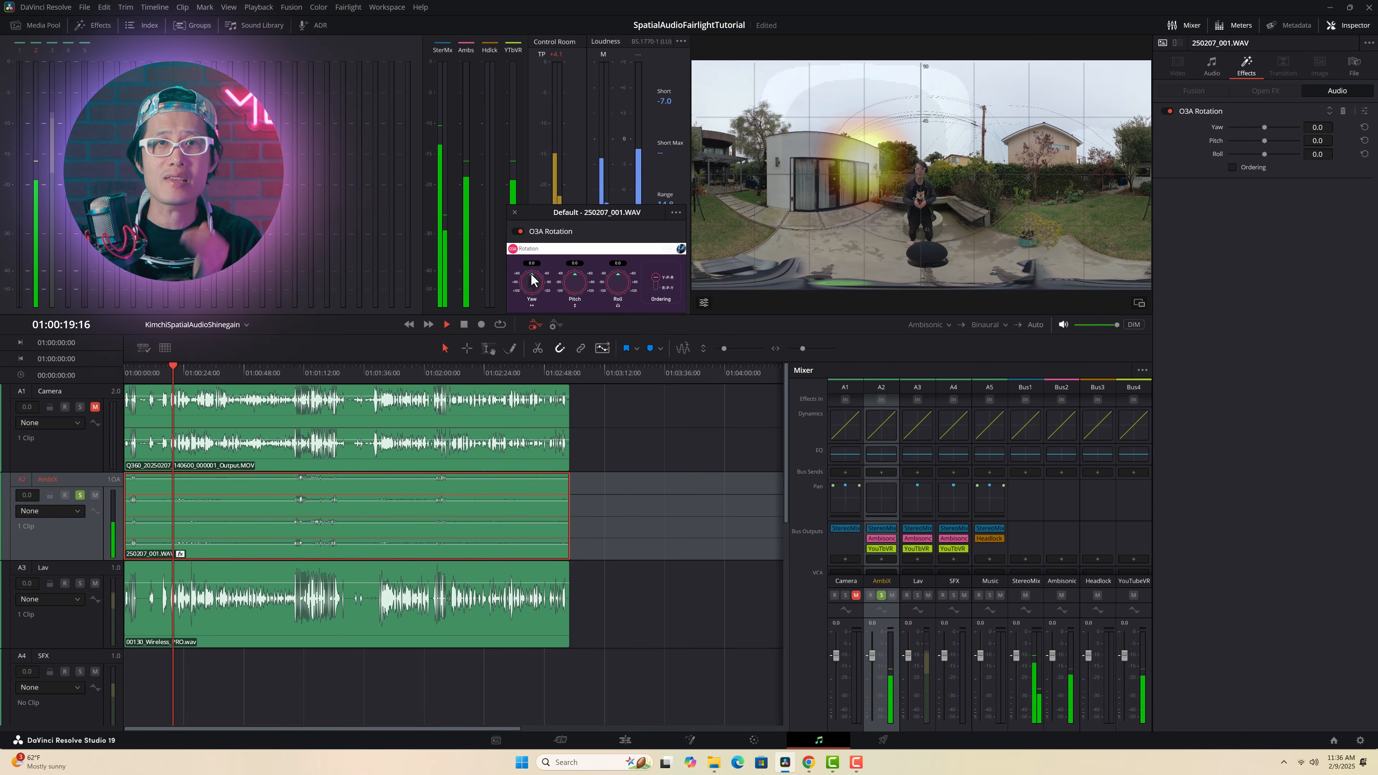
pyautogui.moveTo(532, 275); pyautogui.dragTo(541, 274)
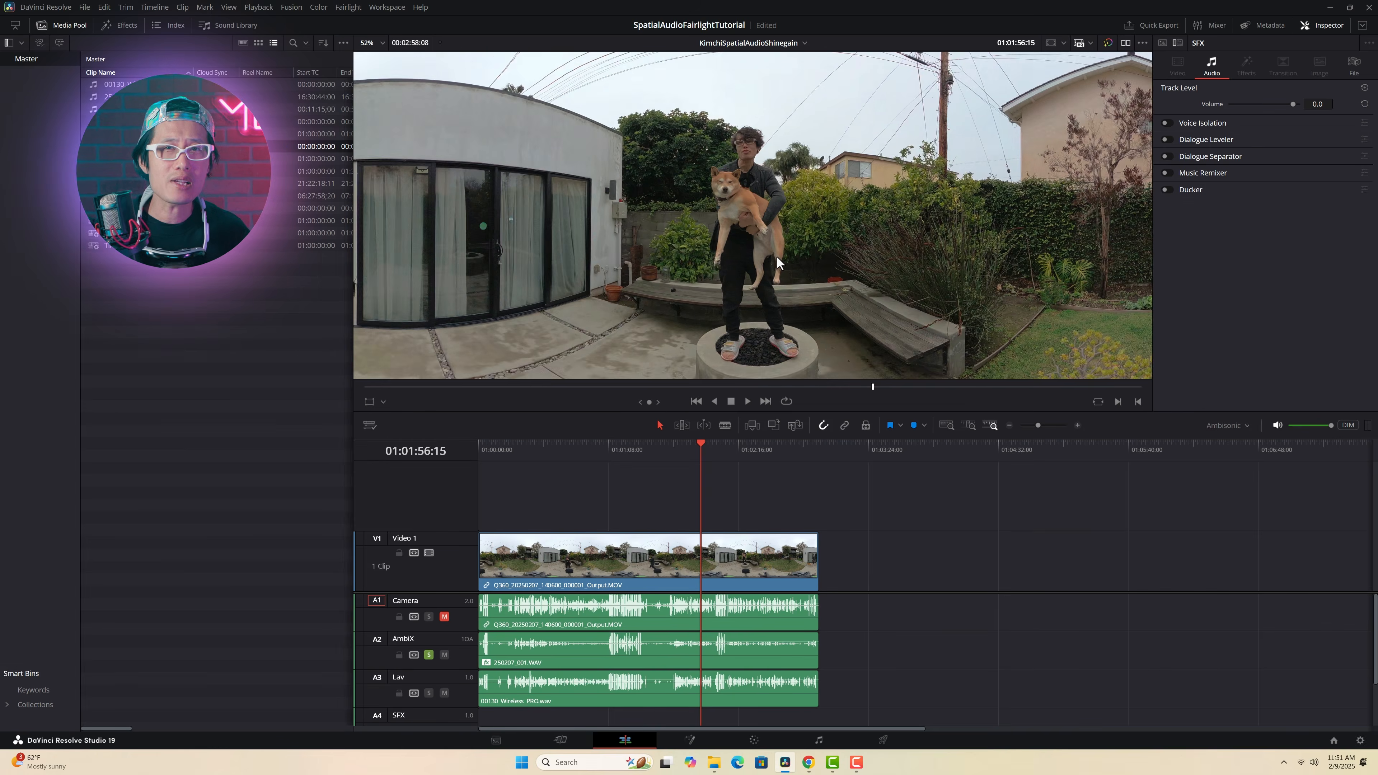
# Step: Enlarge the 360 footage on the Edit page and scrub to 01:02:00:05 to examine the person holding the dog
pyautogui.scroll(5, 775, 257)
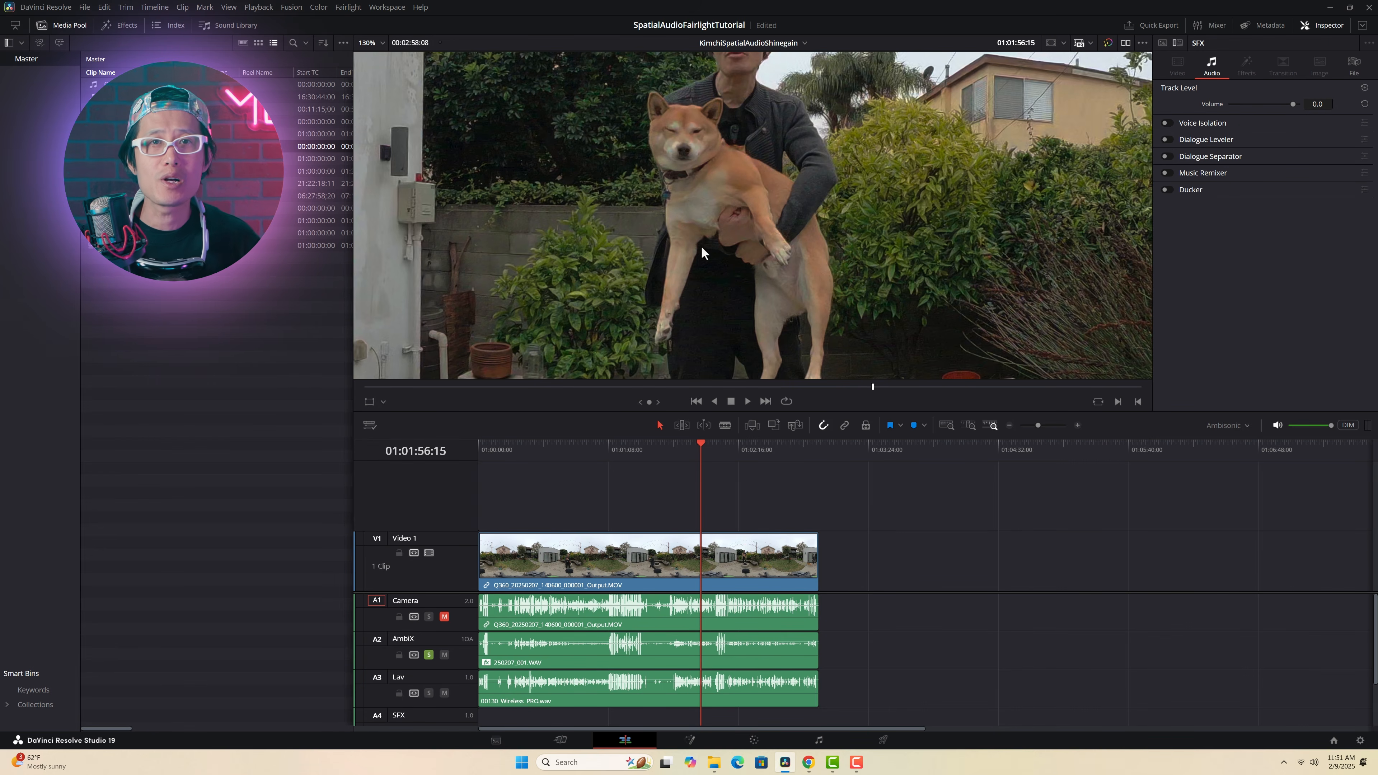
pyautogui.moveTo(697, 441); pyautogui.dragTo(706, 443)
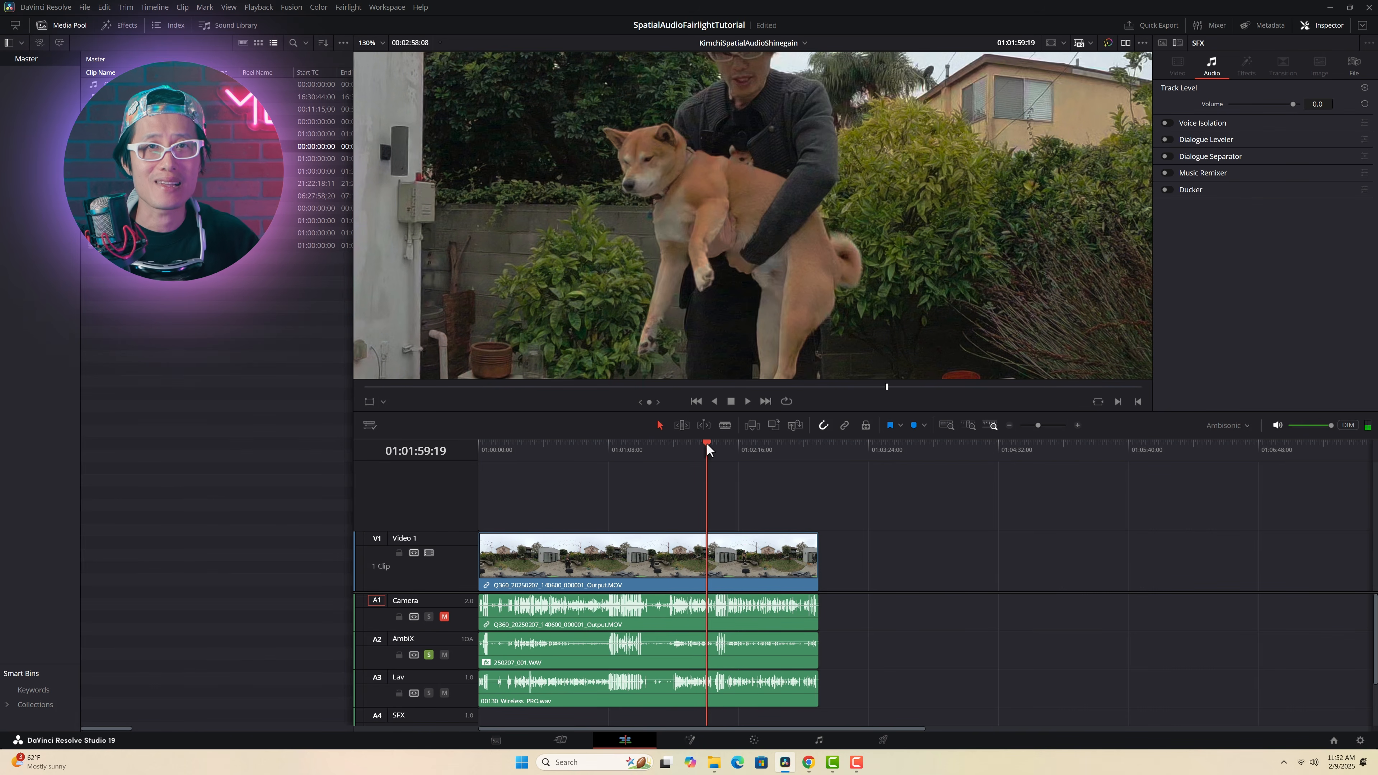
pyautogui.scroll(2, 700, 130)
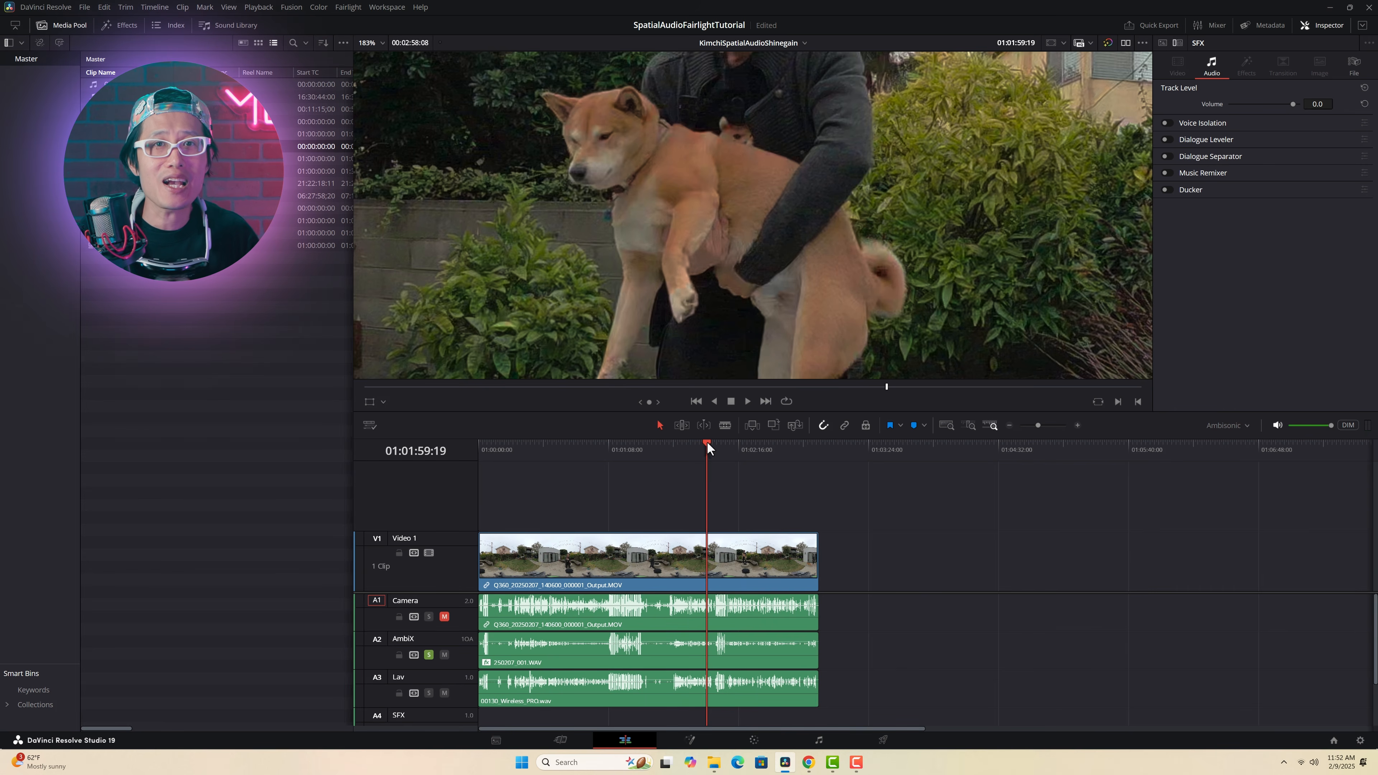
pyautogui.moveTo(706, 442); pyautogui.dragTo(707, 441)
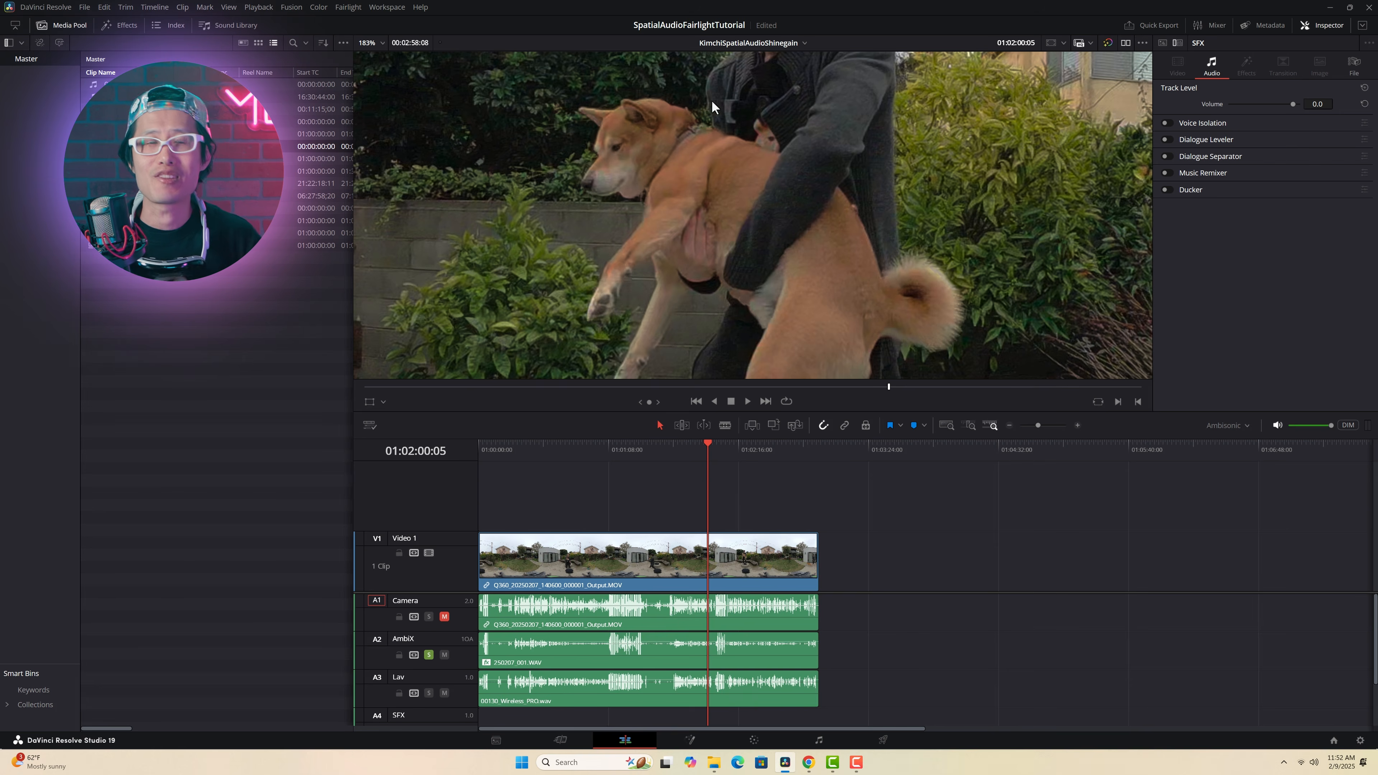
# Step: On the Fairlight page, enable the Dialogue Leveler on the Lav track with mode Optimize moderate levels
pyautogui.hotkey('shift', '7')
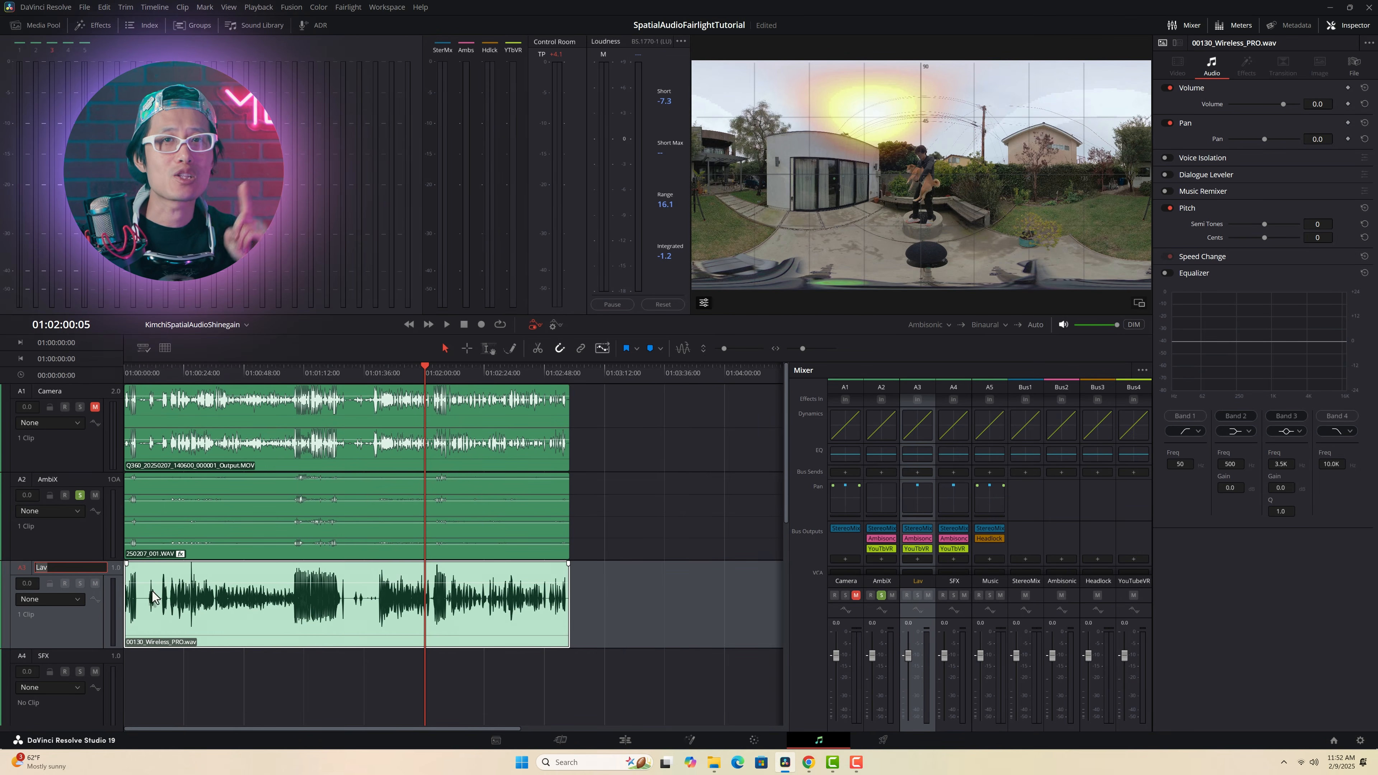
pyautogui.click(62, 627)
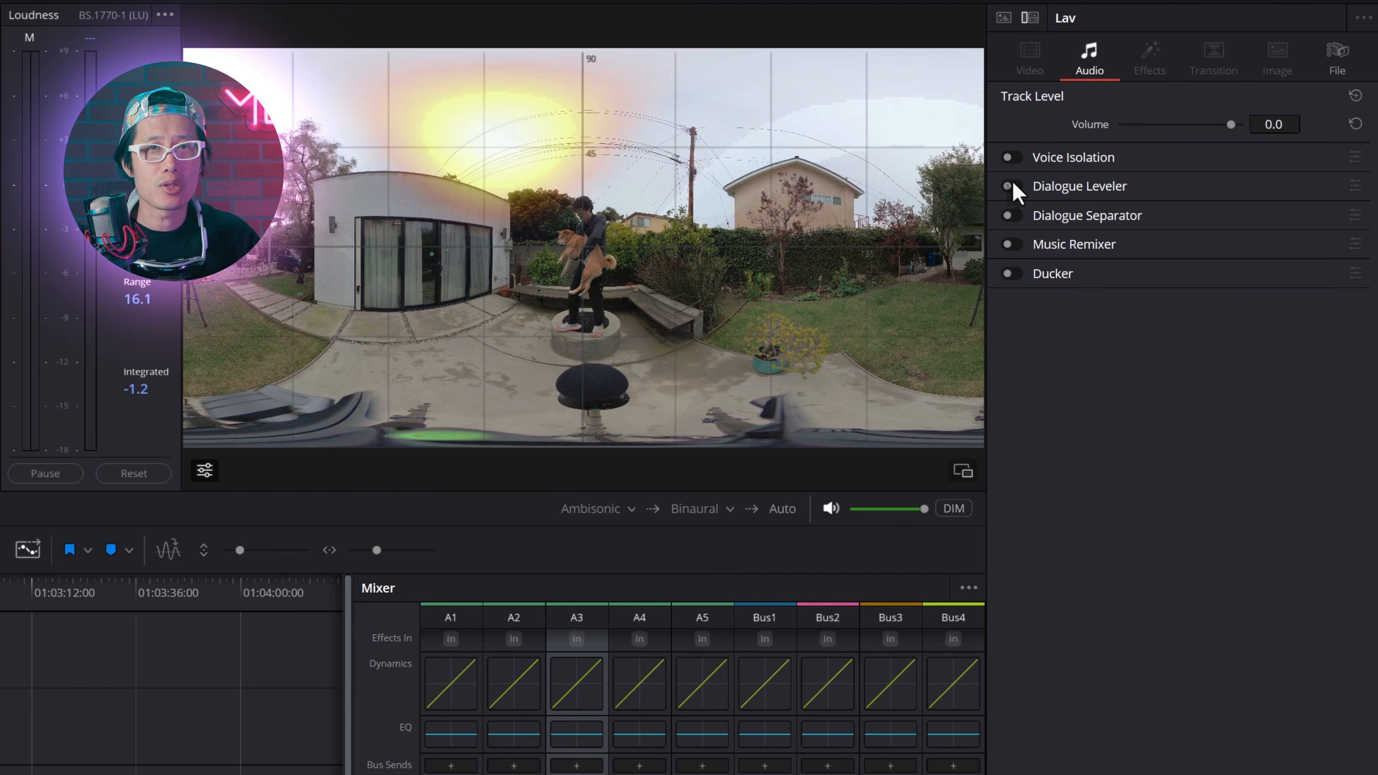
pyautogui.click(1009, 187)
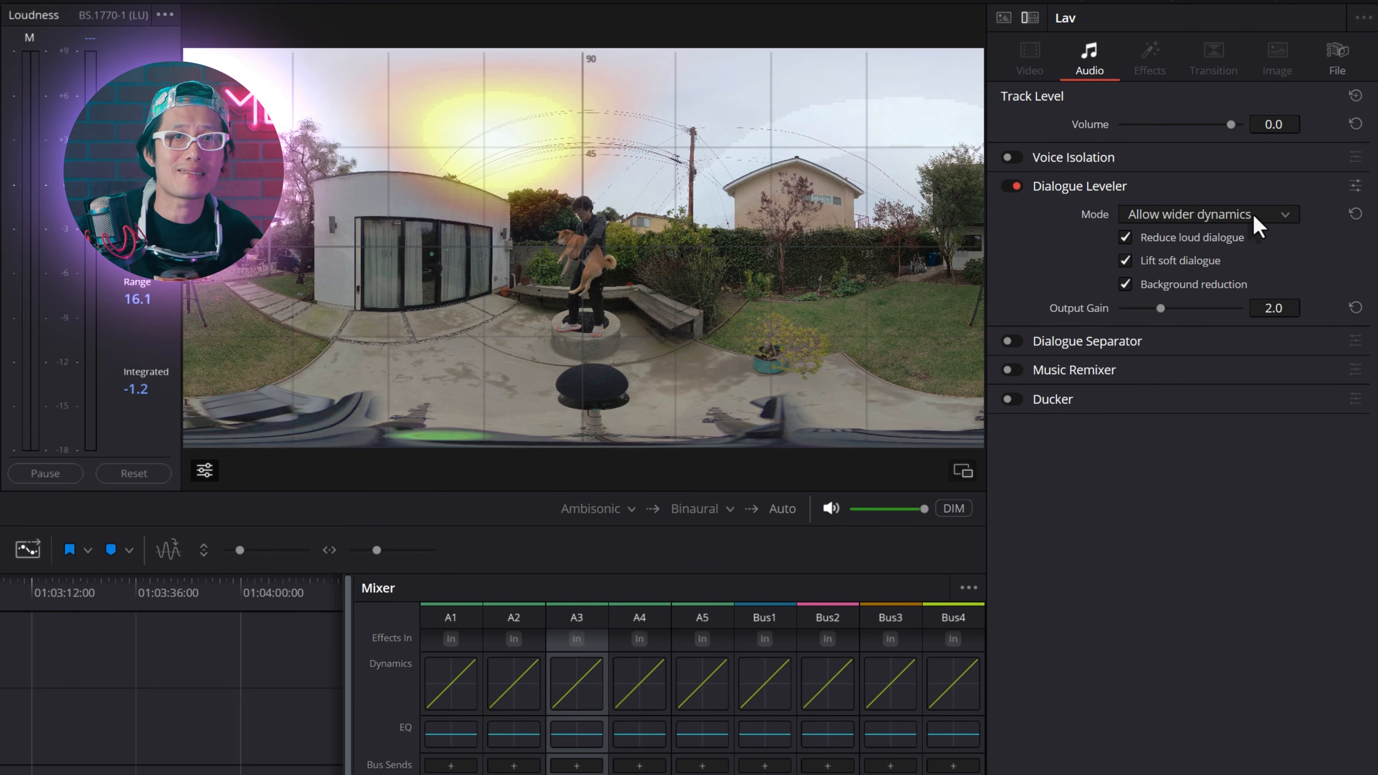
pyautogui.click(1283, 214)
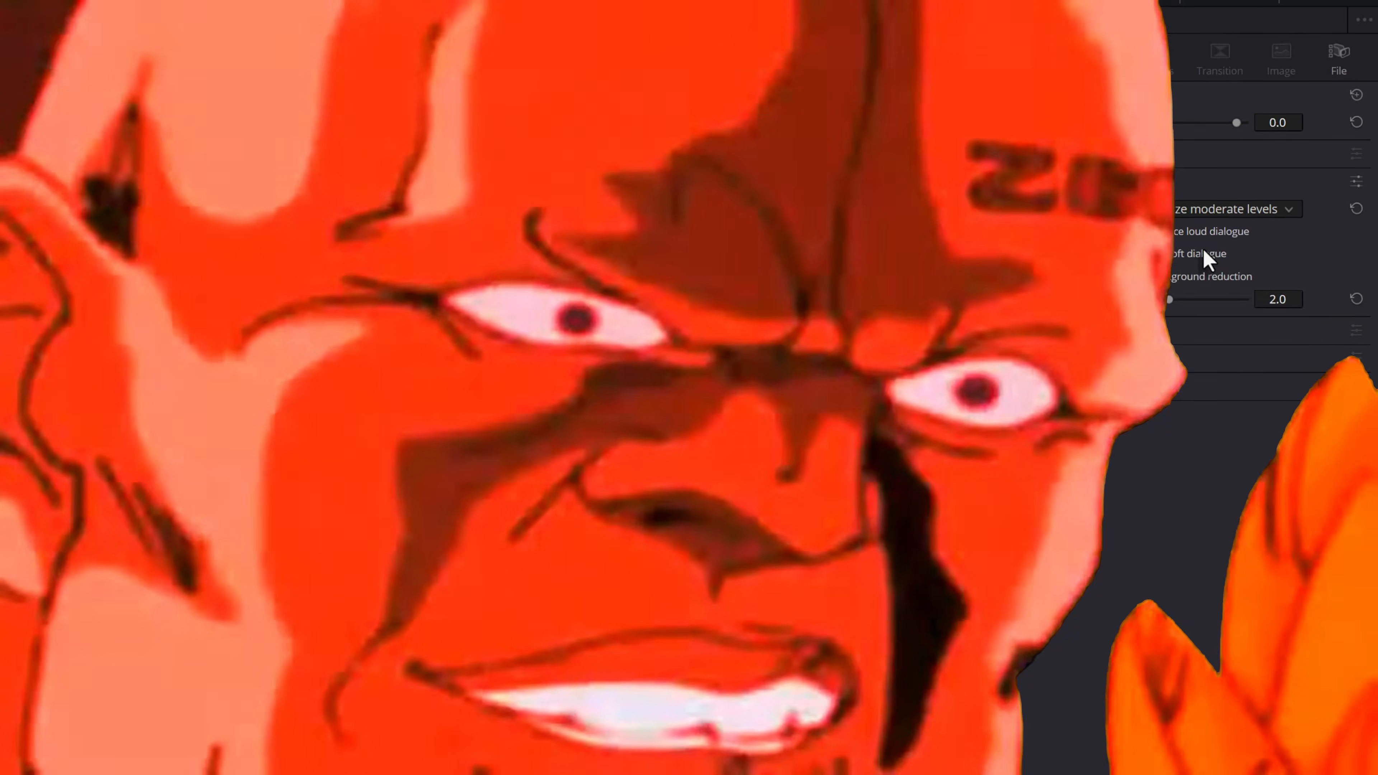
pyautogui.click(1202, 262)
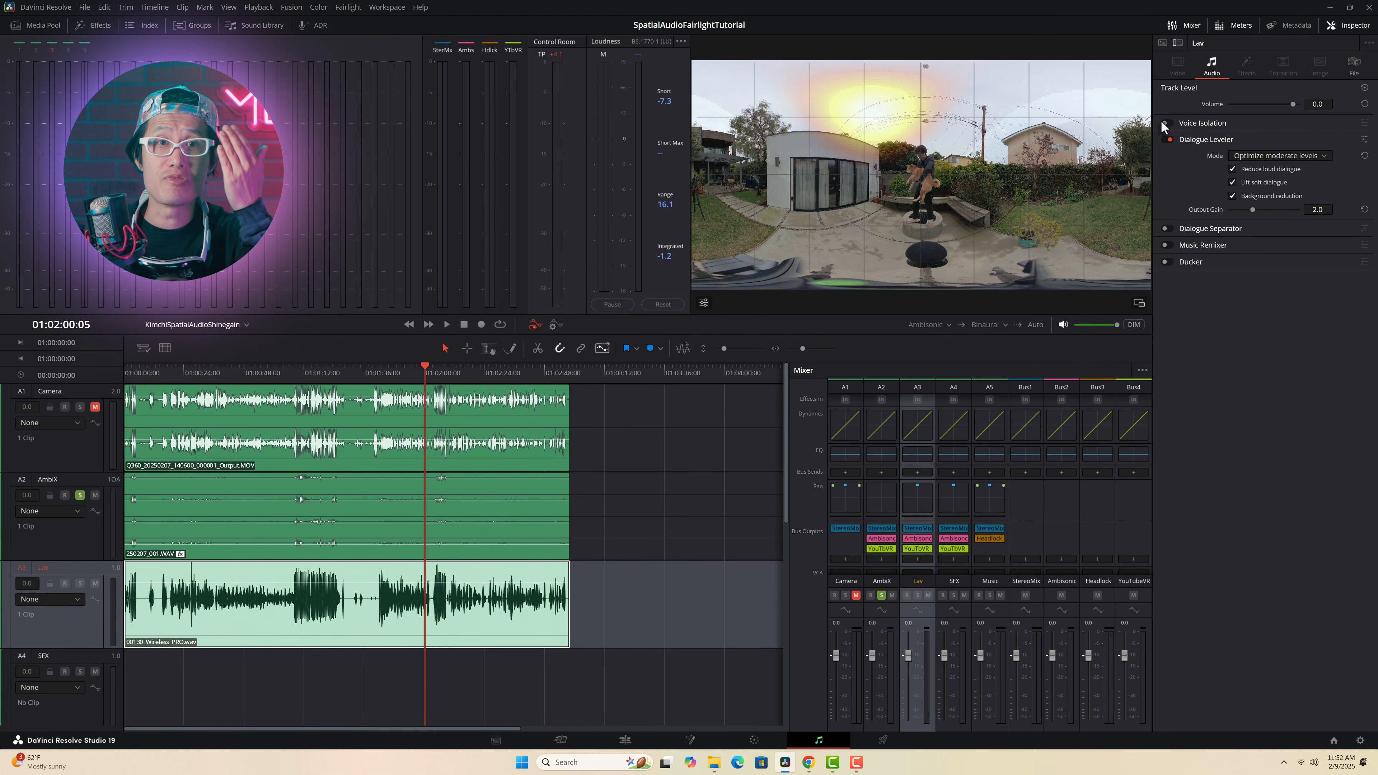
# Step: Try Voice Isolation on the Lav track, testing its amount while auditioning the timeline
pyautogui.click(1166, 123)
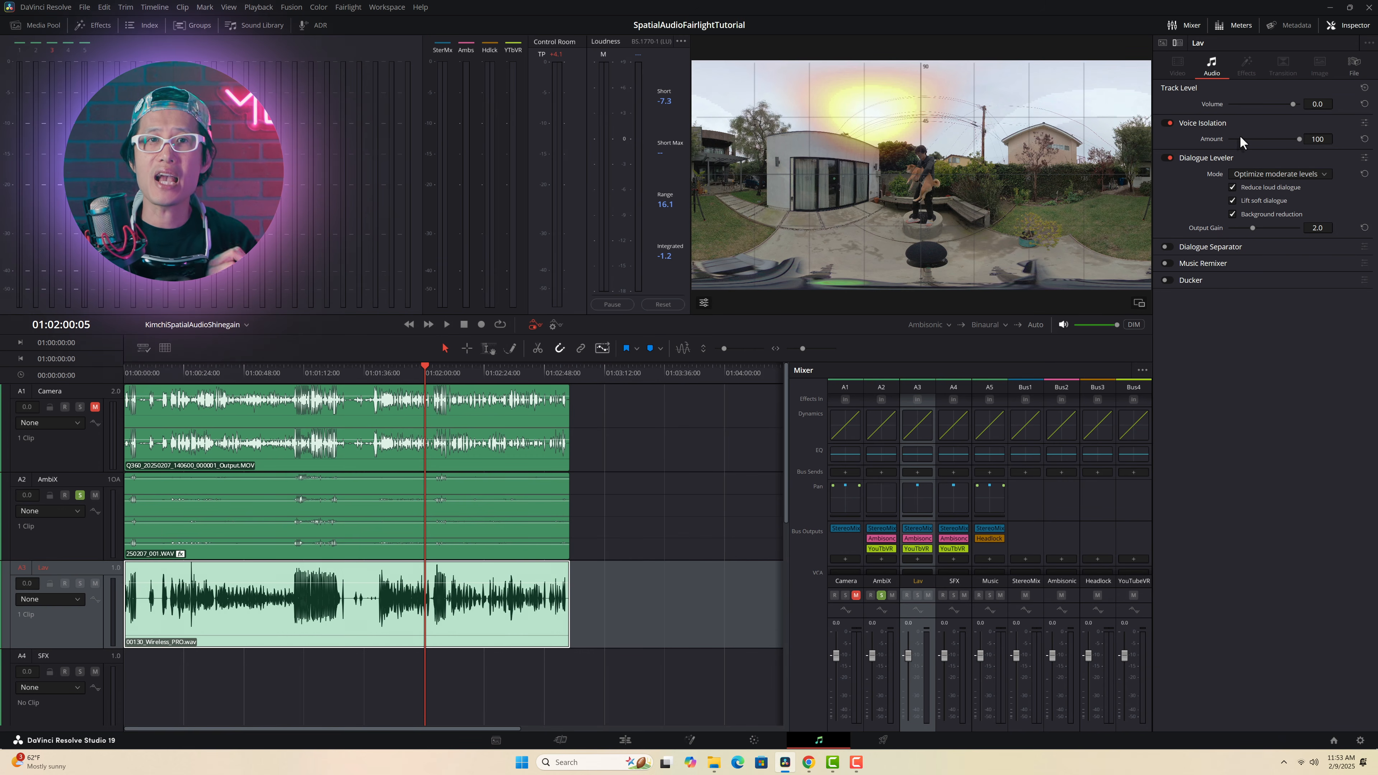
pyautogui.press('space')
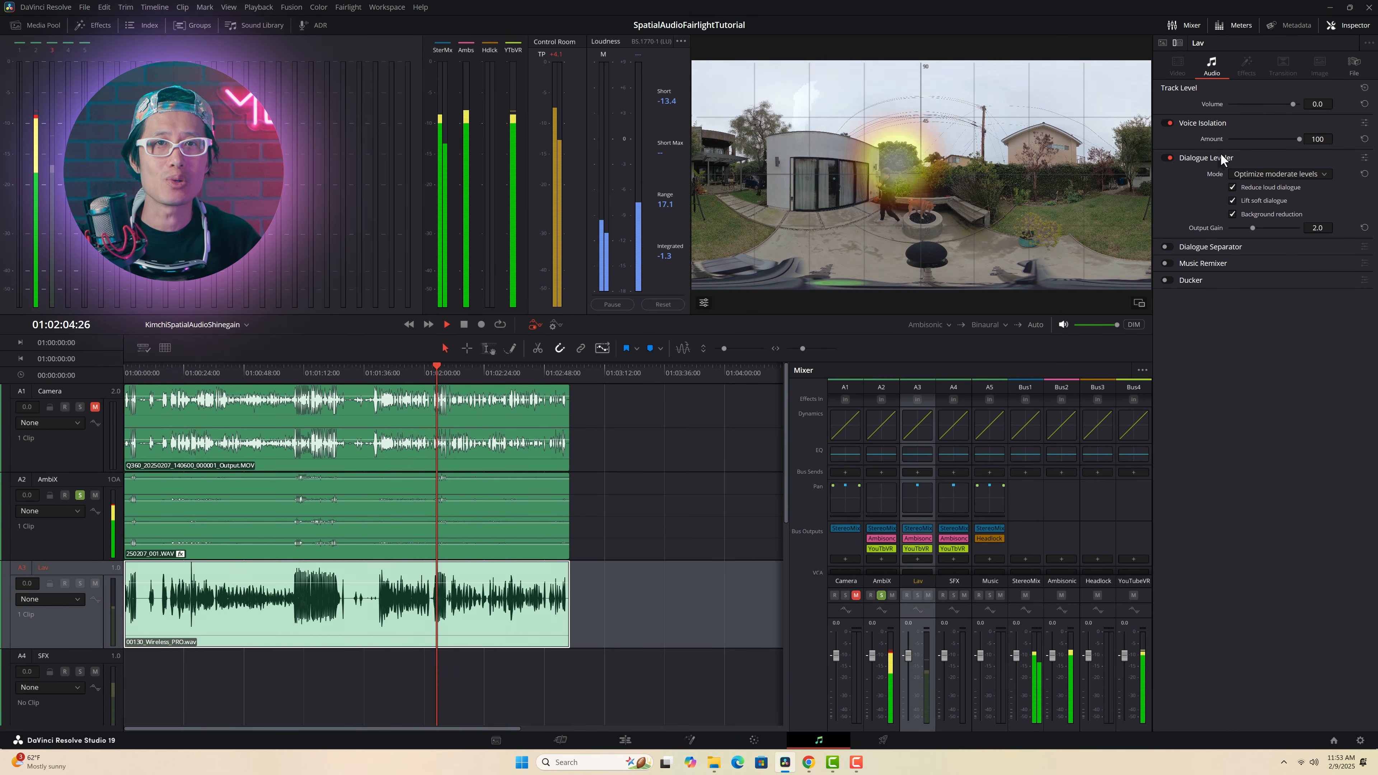
pyautogui.press('space')
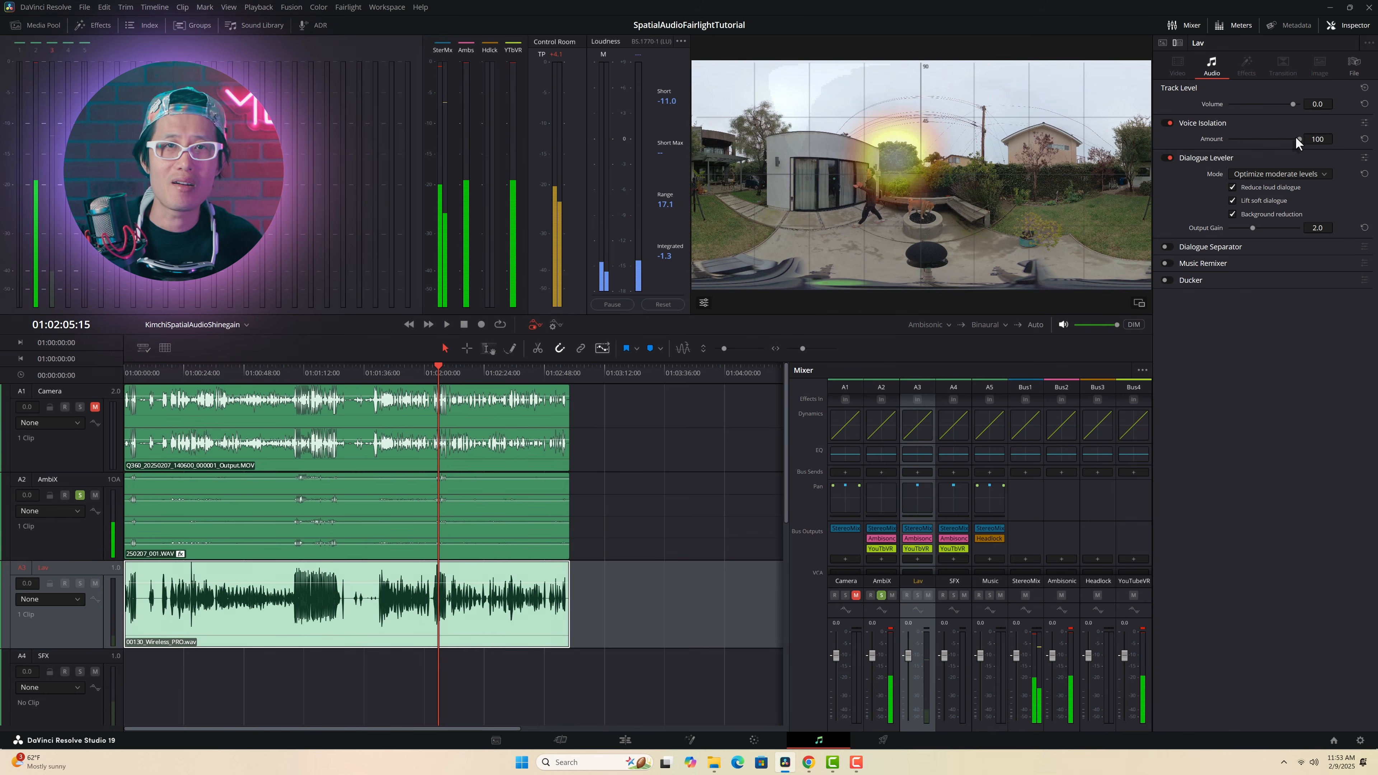
pyautogui.moveTo(1296, 138); pyautogui.dragTo(1252, 140)
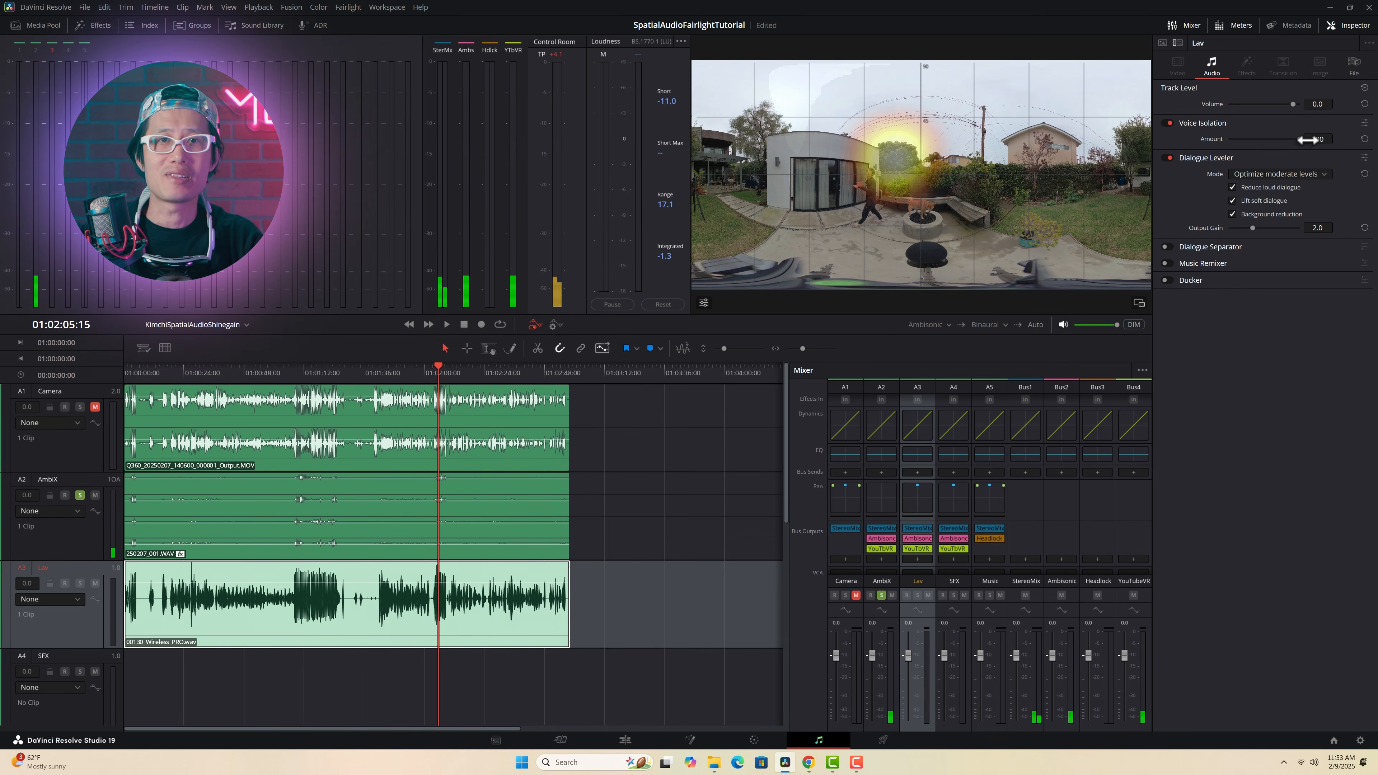
pyautogui.press('space')
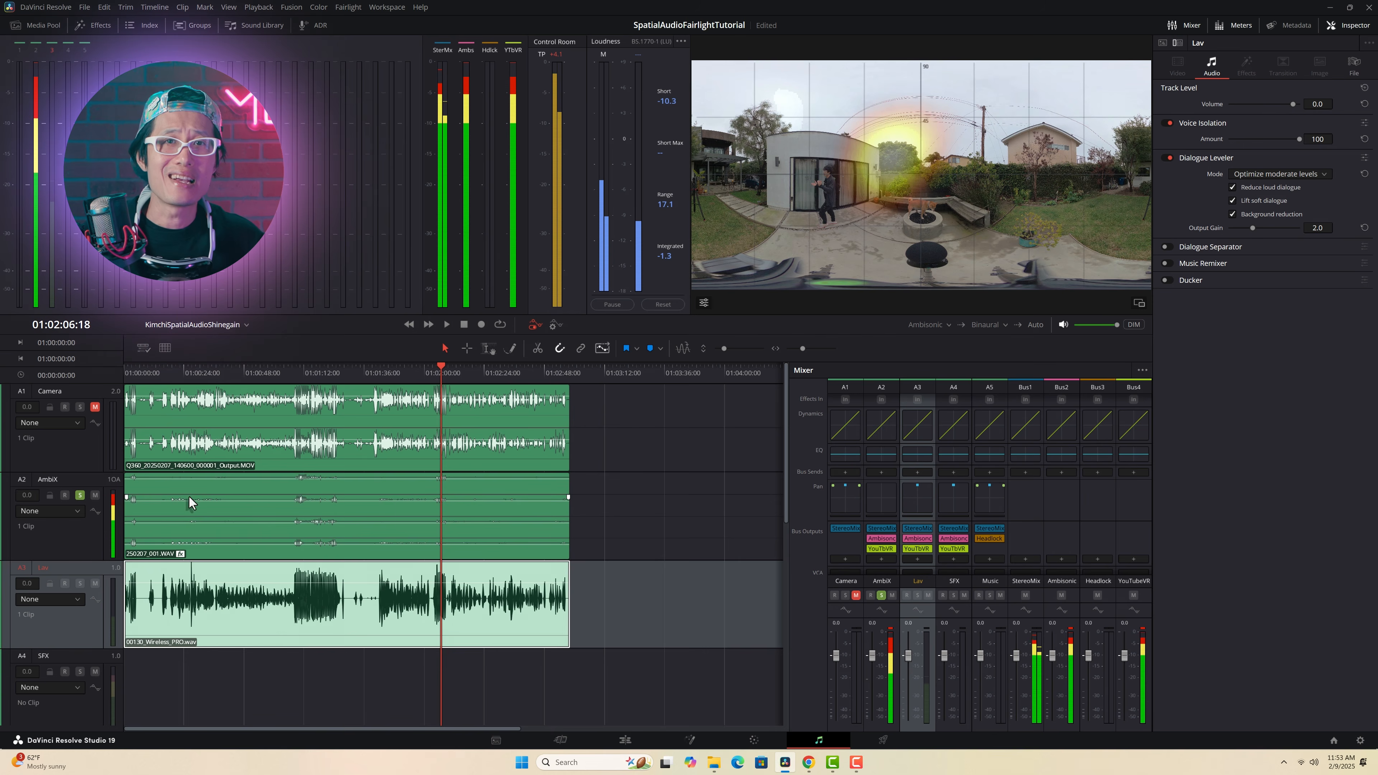
# Step: Solo the Lav track instead of AmbiX and turn off the Lav track's Voice Isolation
pyautogui.click(76, 497)
pyautogui.click(79, 584)
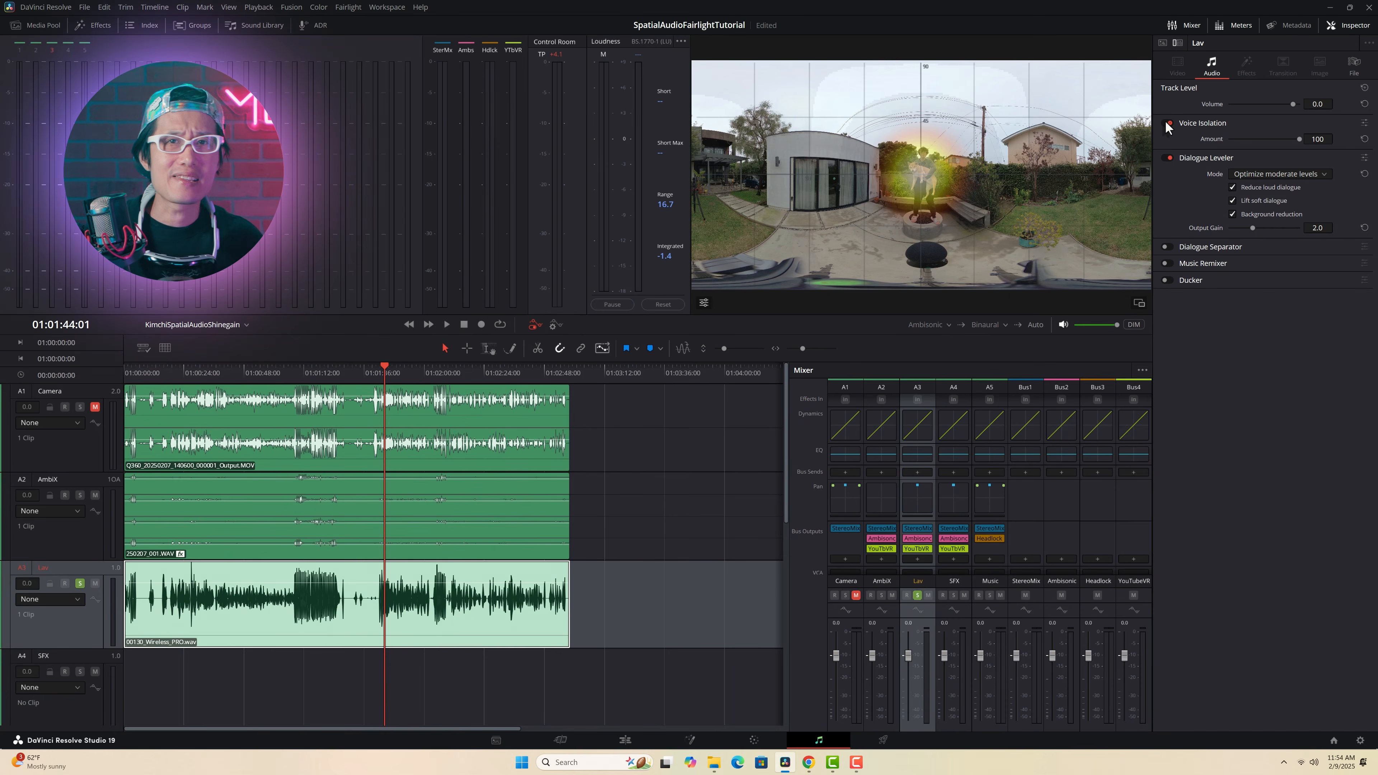
pyautogui.click(1168, 124)
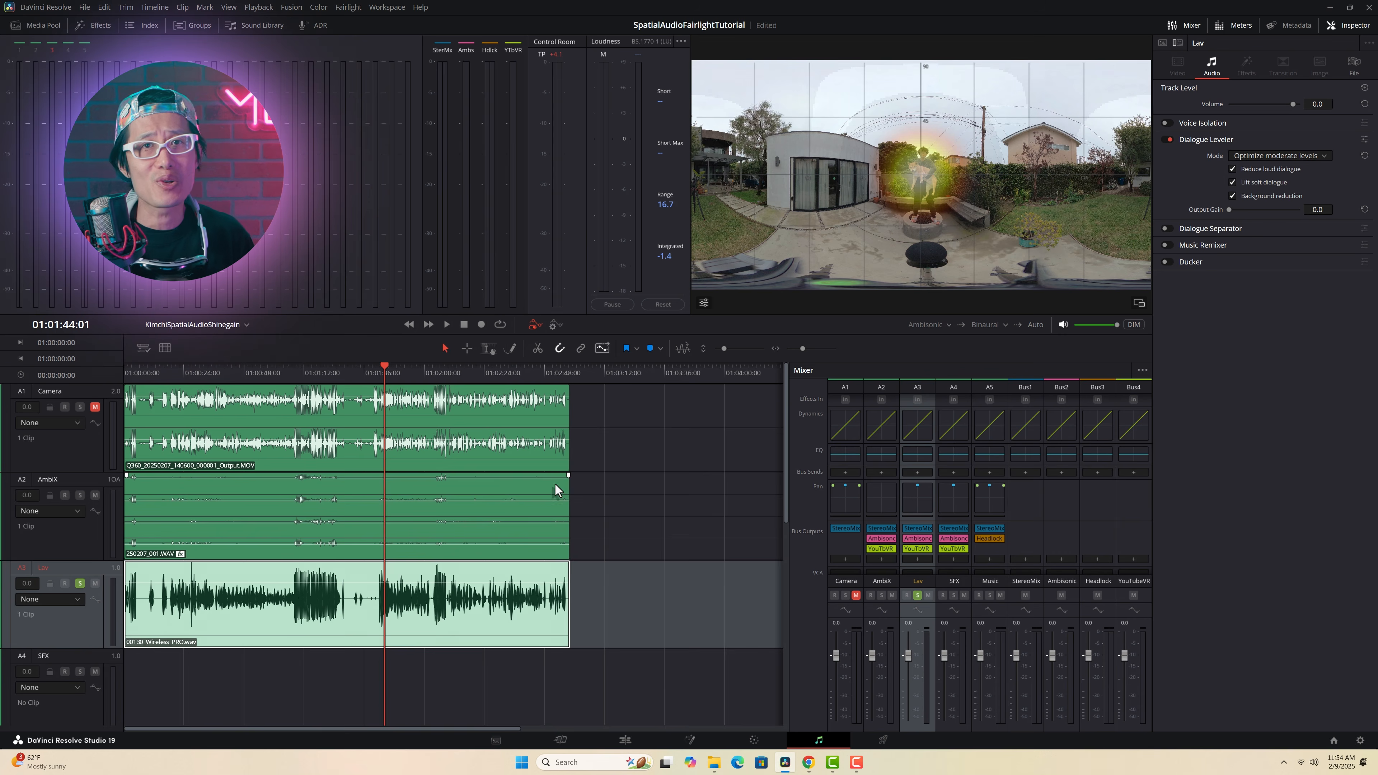
# Step: Play the soloed Lav track while trying different output gains on its Dialogue Leveler
pyautogui.press('space')
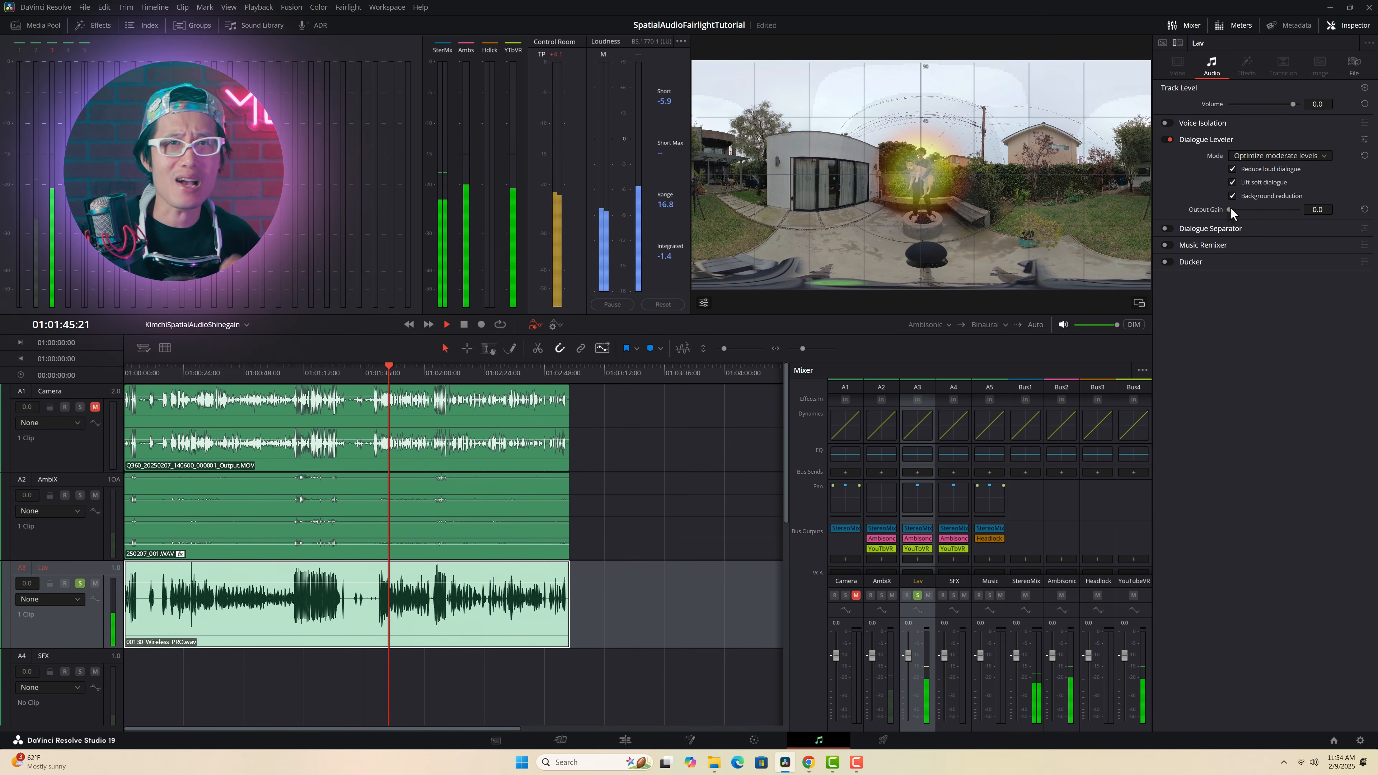
pyautogui.moveTo(1252, 210); pyautogui.dragTo(1259, 207)
pyautogui.doubleClick(1258, 208)
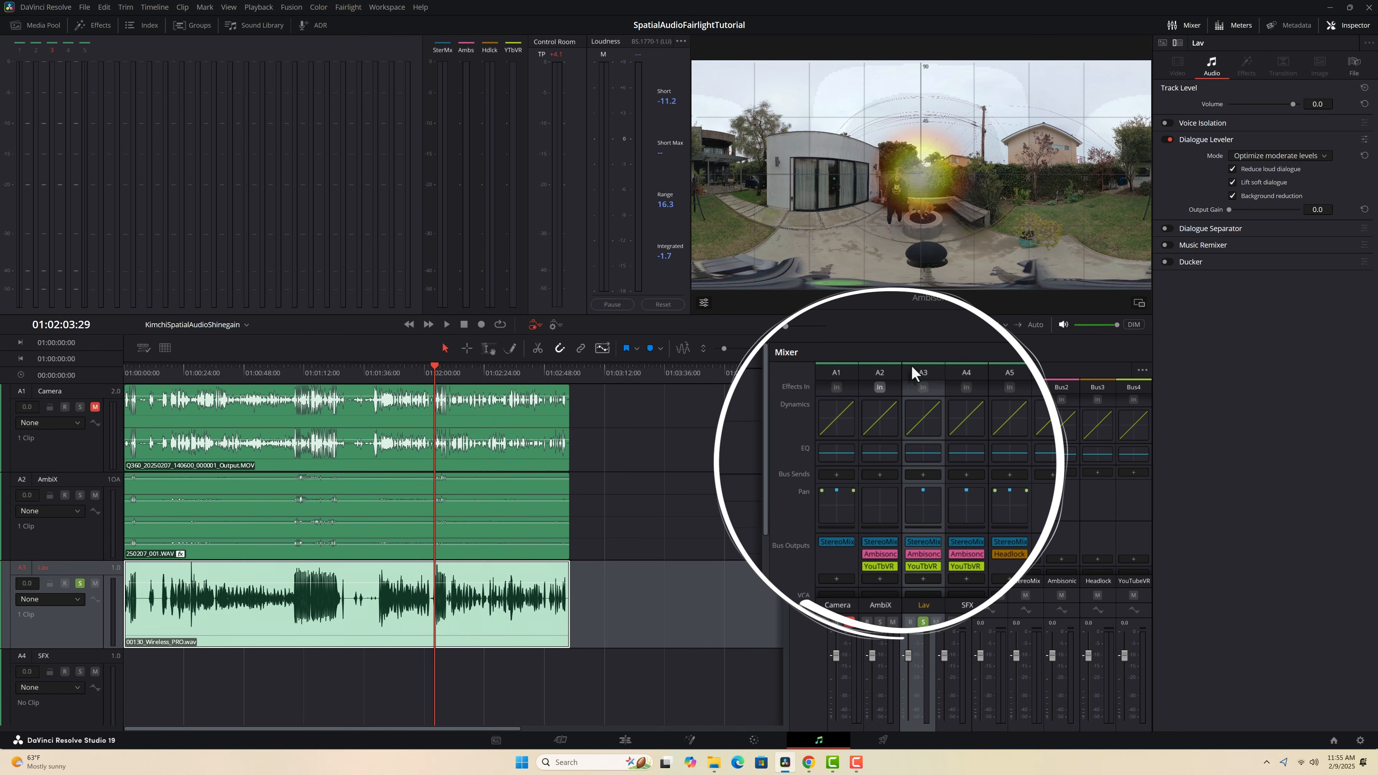
# Step: Switch the Lav track's panner to Spherical 3D, audition the sound source around the listener, and close the panner
pyautogui.doubleClick(922, 507)
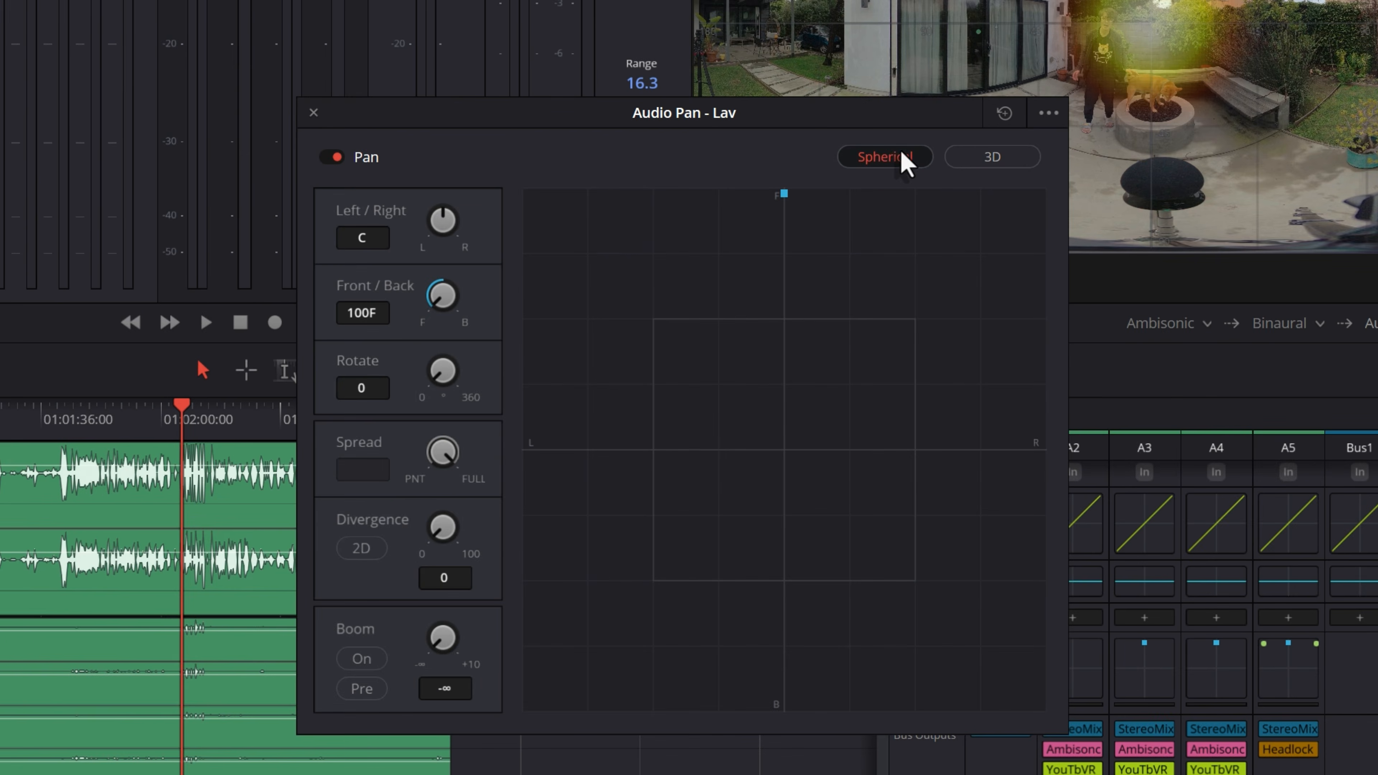
pyautogui.click(903, 159)
pyautogui.click(980, 164)
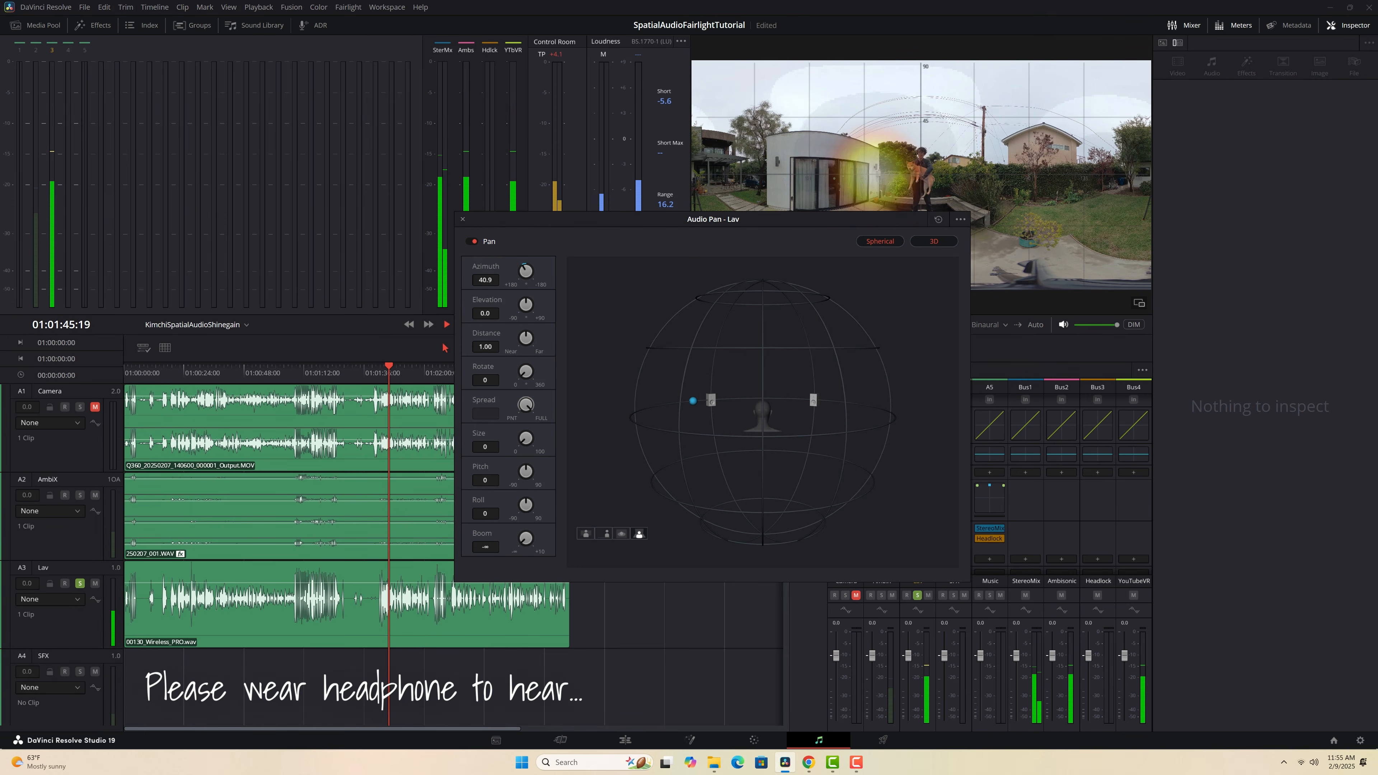
pyautogui.moveTo(635, 412)
pyautogui.mouseDown()
pyautogui.moveTo(733, 428)
pyautogui.moveTo(887, 423)
pyautogui.moveTo(680, 428)
pyautogui.moveTo(640, 406)
pyautogui.moveTo(824, 396)
pyautogui.moveTo(892, 421)
pyautogui.moveTo(729, 433)
pyautogui.moveTo(631, 418)
pyautogui.moveTo(879, 426)
pyautogui.mouseUp()
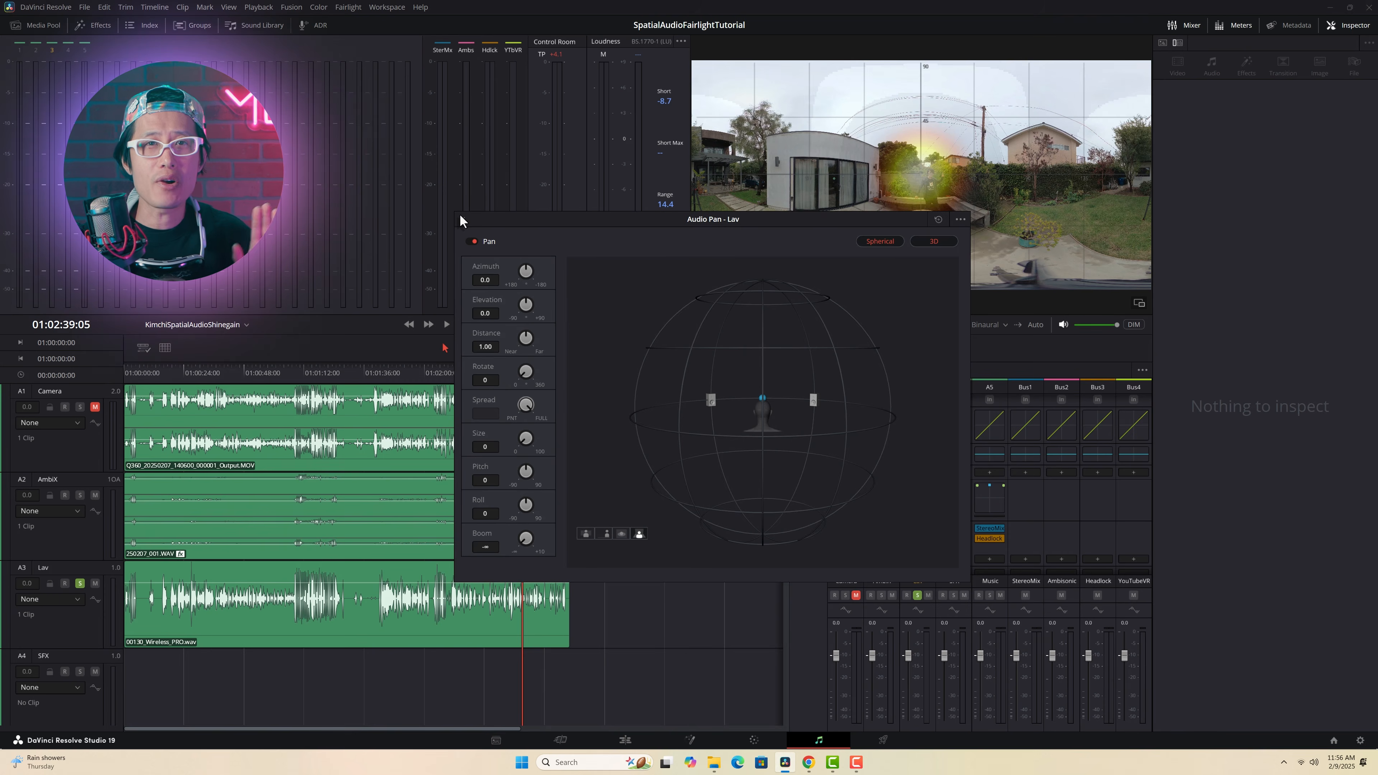
pyautogui.click(962, 220)
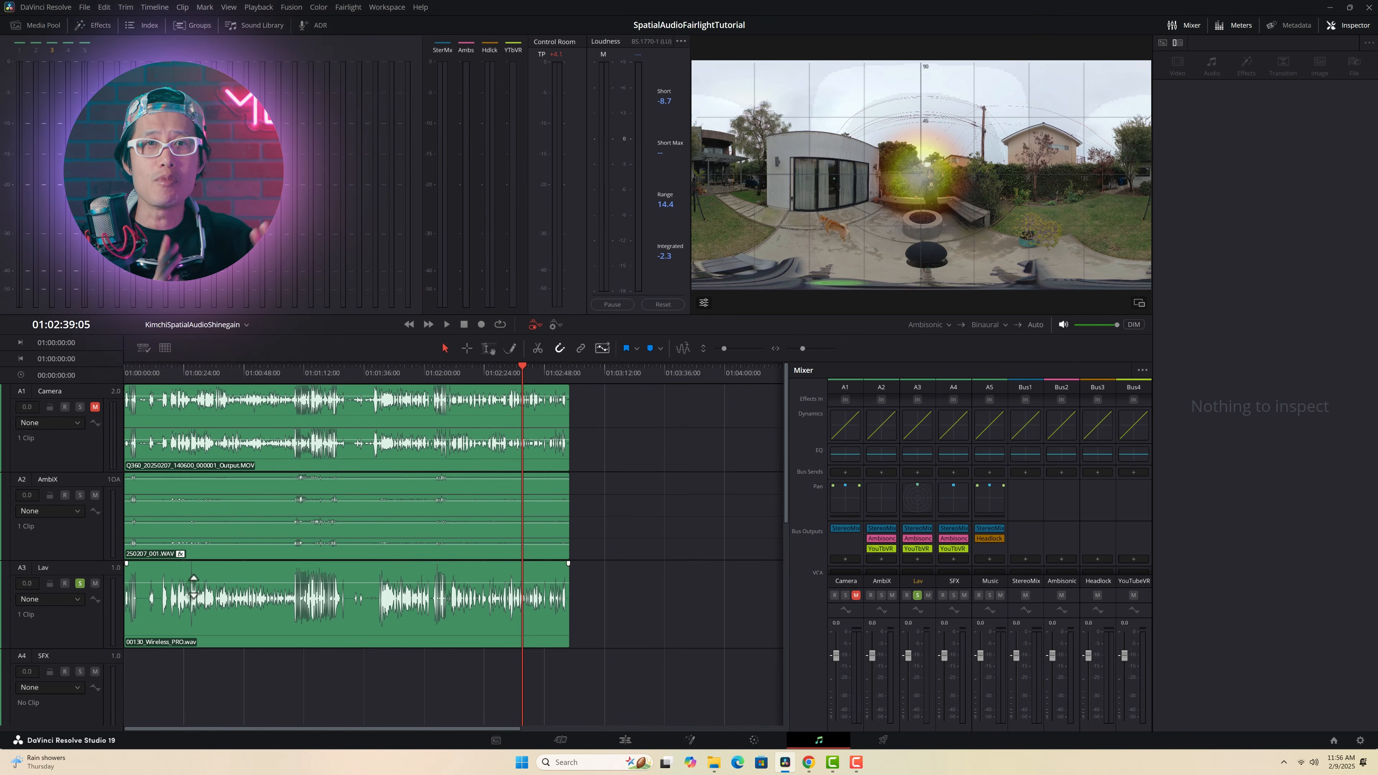
# Step: Select the Lav track, show the viewer's tracker controls, and arm Azimuth and Elevation
pyautogui.click(59, 567)
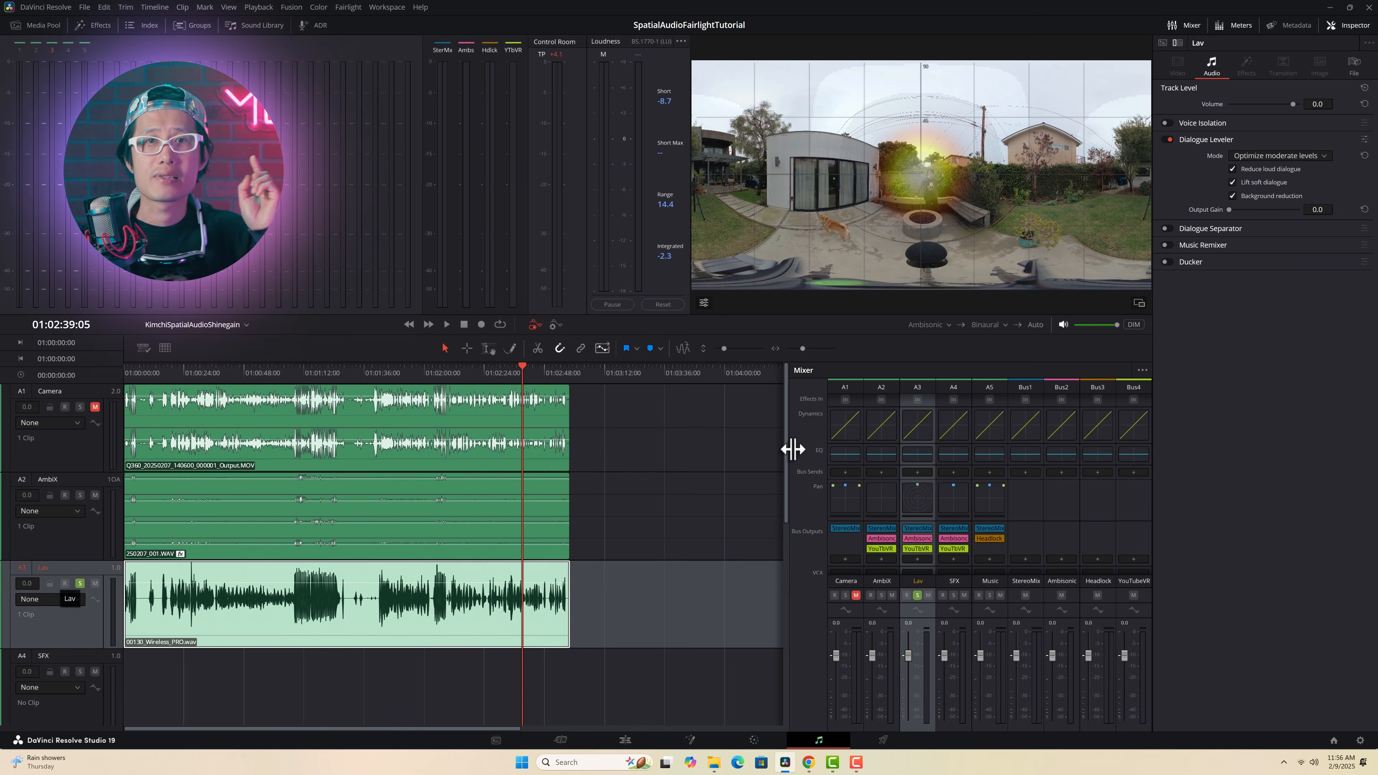
pyautogui.click(703, 302)
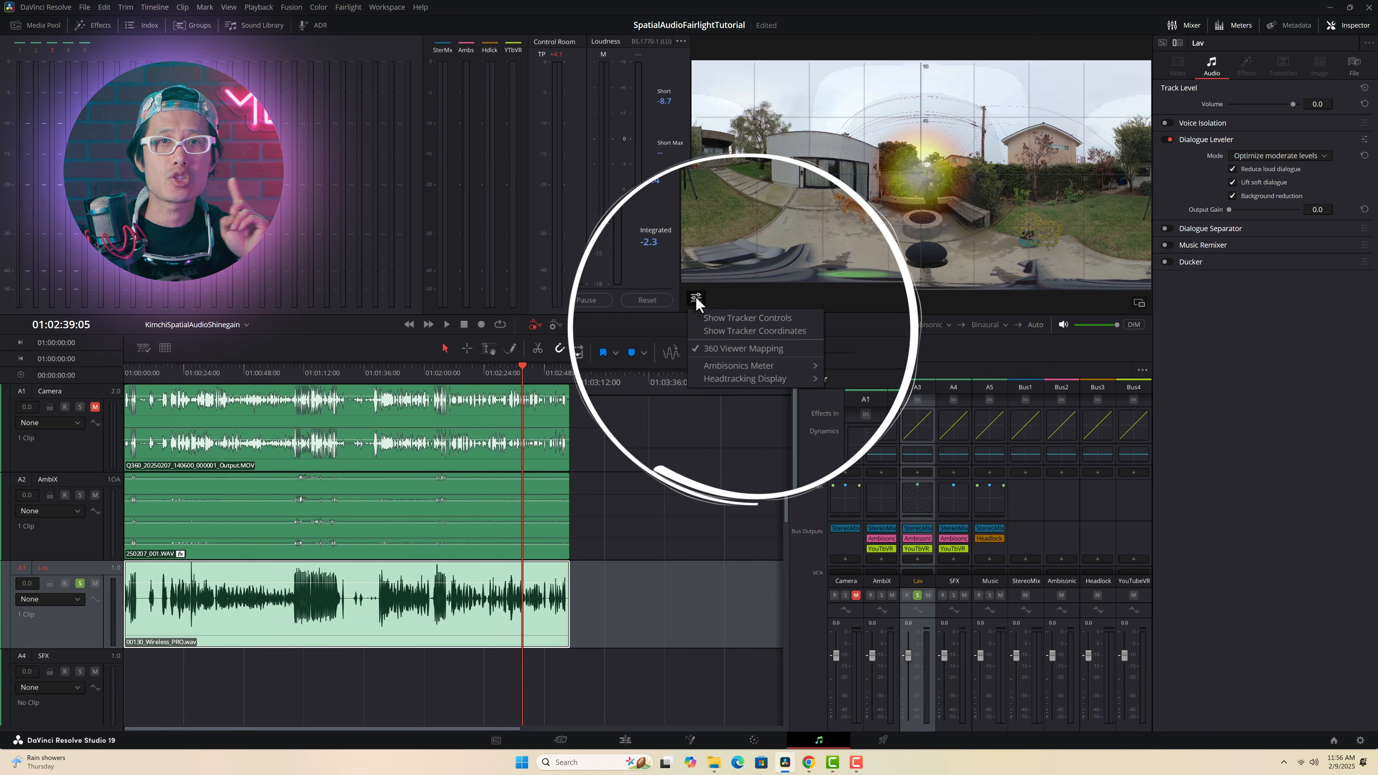
pyautogui.click(724, 316)
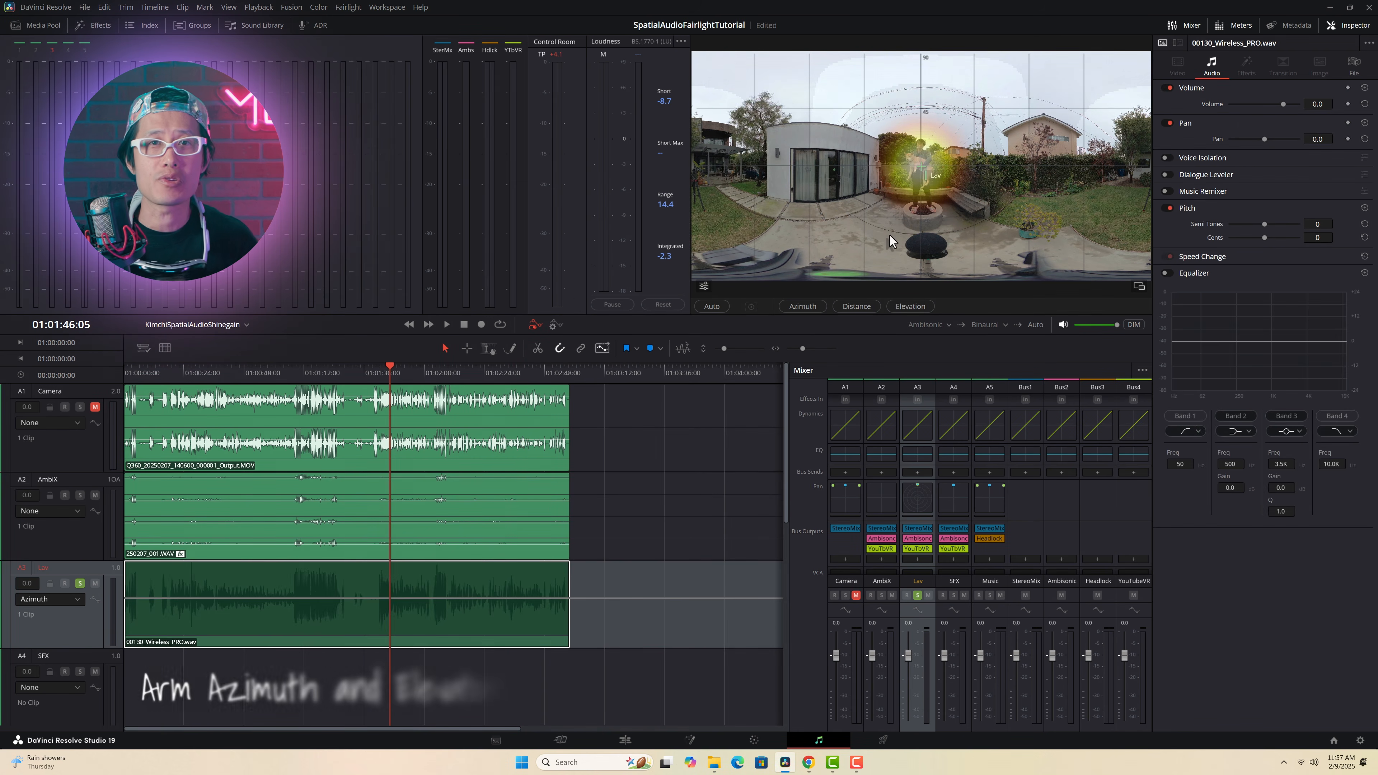
pyautogui.click(802, 306)
pyautogui.click(910, 306)
# Step: Try following the speaker with the Lav marker in the 360 viewer during playback
pyautogui.press('space')
pyautogui.moveTo(918, 164)
pyautogui.mouseDown()
pyautogui.moveTo(578, 170)
pyautogui.moveTo(1135, 168)
pyautogui.moveTo(1110, 173)
pyautogui.mouseUp()
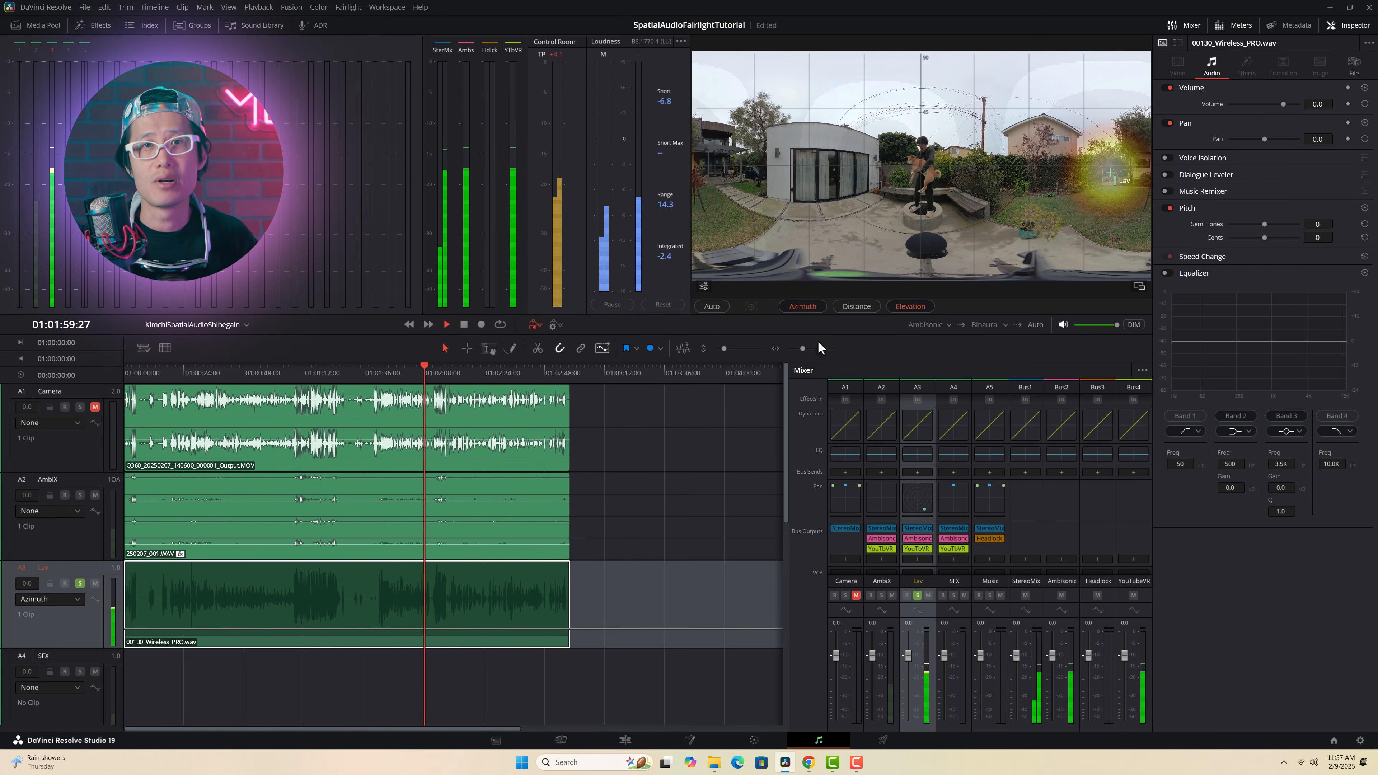
pyautogui.moveTo(1090, 170)
pyautogui.mouseDown()
pyautogui.moveTo(915, 171)
pyautogui.moveTo(908, 183)
pyautogui.moveTo(920, 183)
pyautogui.moveTo(883, 170)
pyautogui.mouseUp()
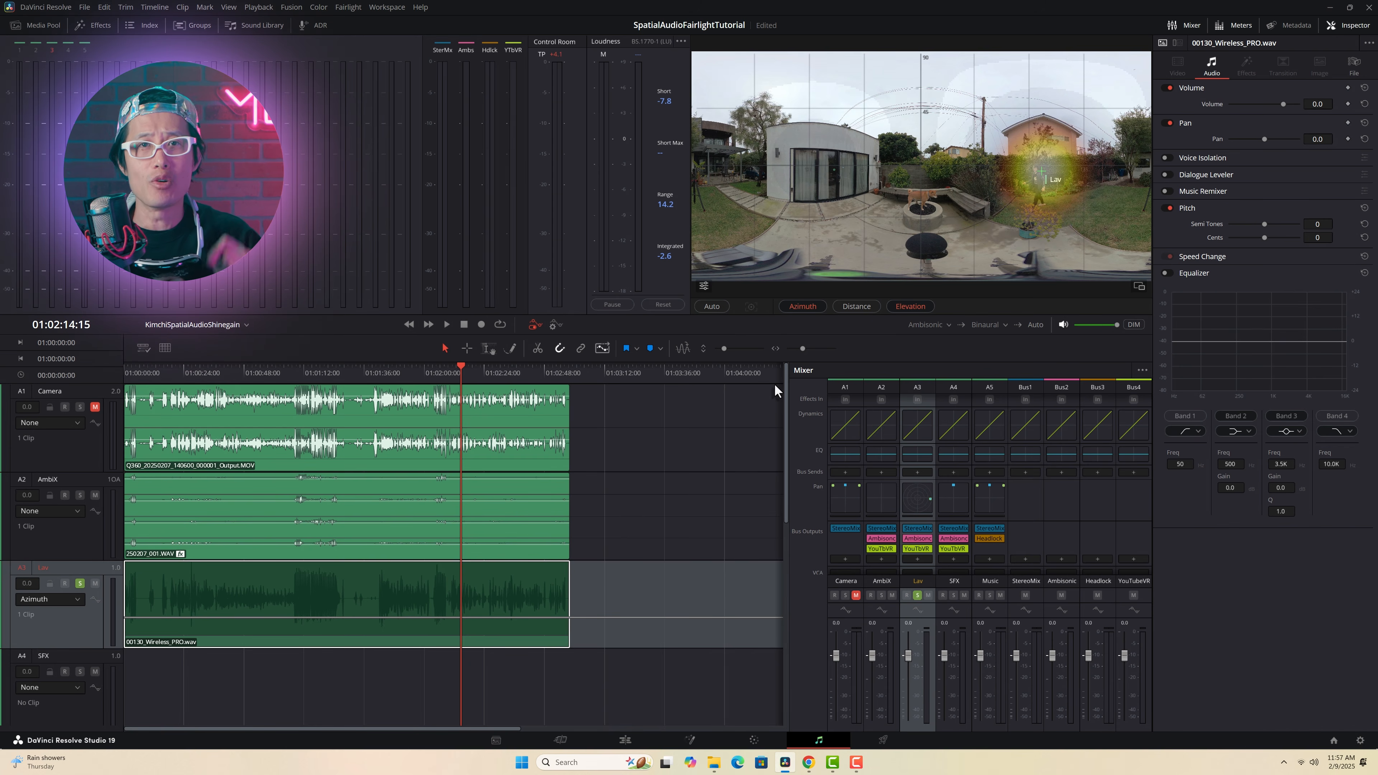
# Step: Make the Lav track taller and keep its automation curve set to Pan Azimuth
pyautogui.moveTo(71, 648); pyautogui.dragTo(70, 665)
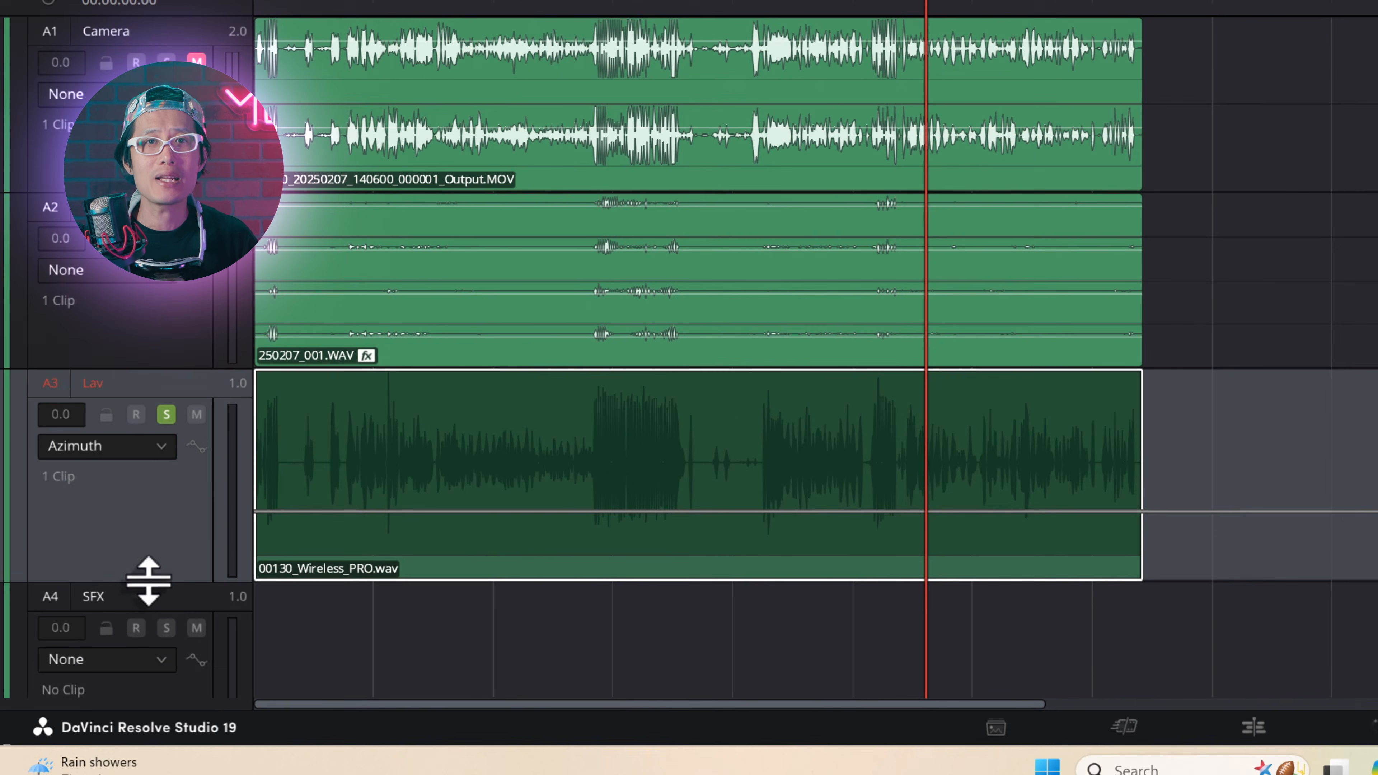
pyautogui.click(157, 446)
pyautogui.moveTo(138, 540)
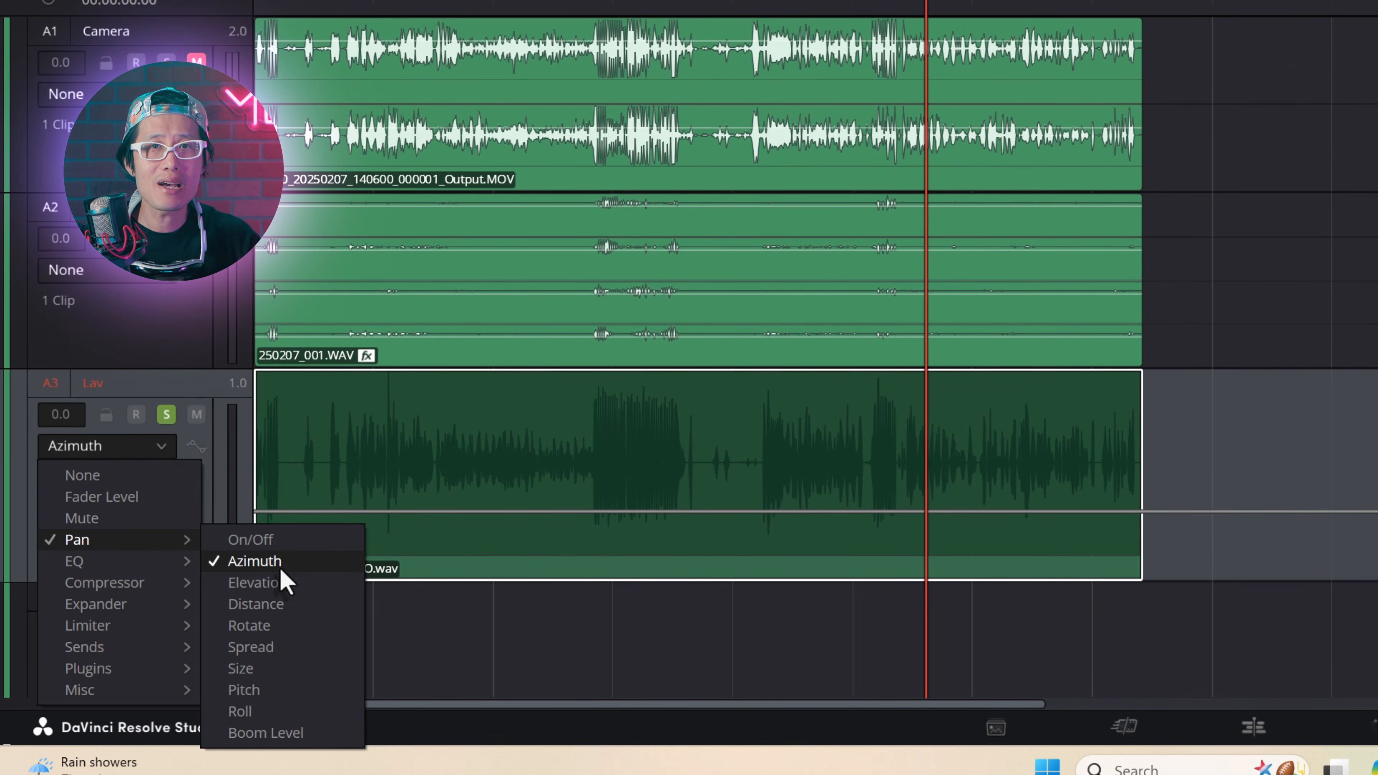
pyautogui.click(269, 561)
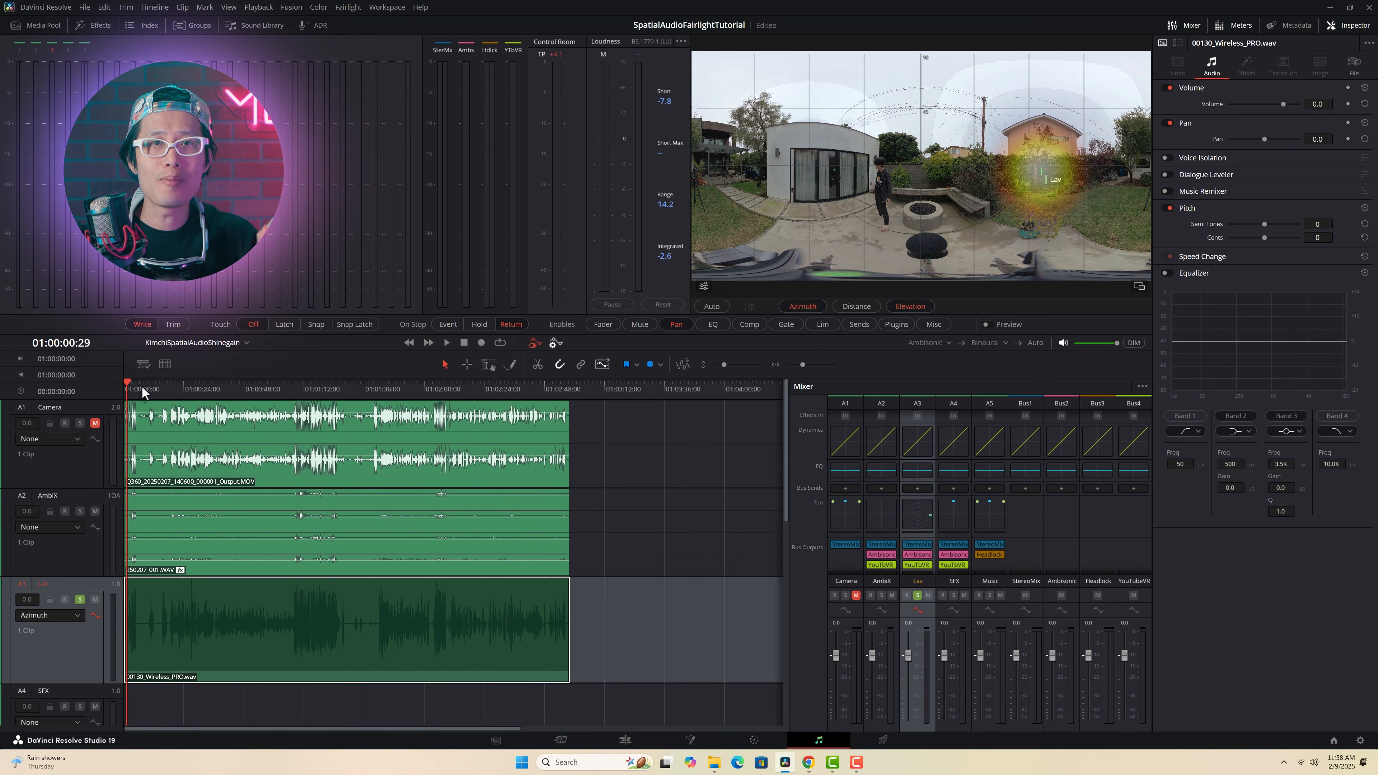
# Step: Record Lav pan automation from the timeline start to 01:00:40:05, keeping the Lav marker on the moving speaker in the 360 viewer
pyautogui.moveTo(142, 386); pyautogui.dragTo(124, 386)
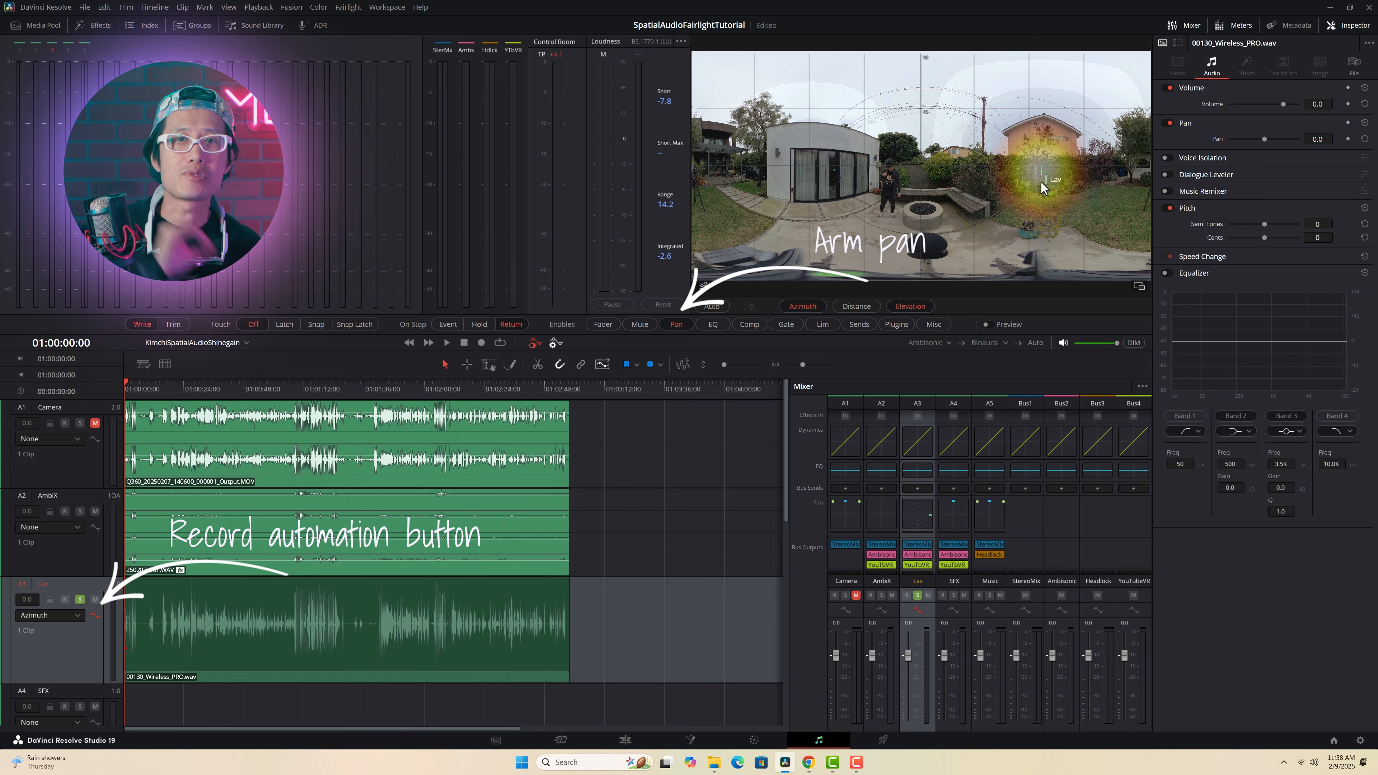
pyautogui.moveTo(1042, 172); pyautogui.dragTo(892, 169)
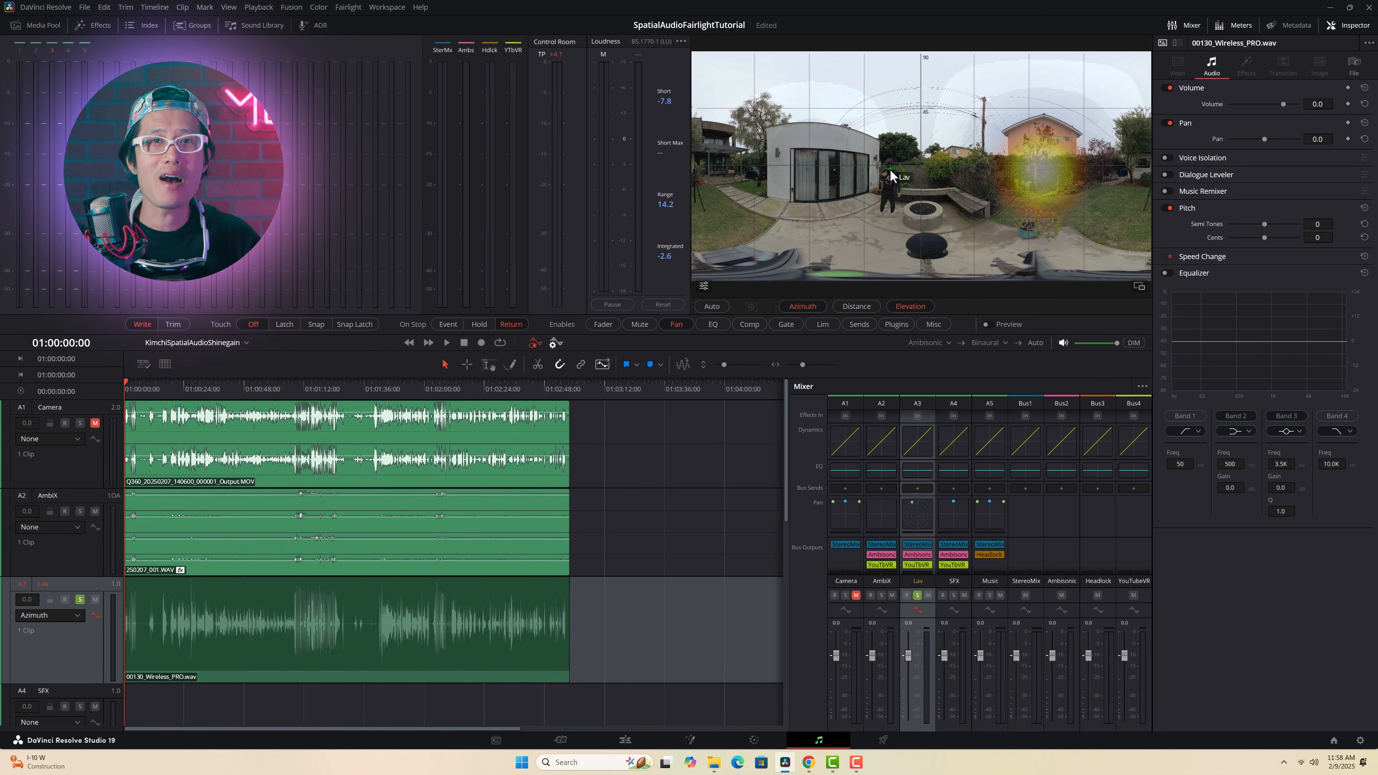
pyautogui.press('space')
pyautogui.moveTo(889, 171)
pyautogui.mouseDown()
pyautogui.moveTo(864, 170)
pyautogui.moveTo(929, 164)
pyautogui.moveTo(697, 168)
pyautogui.moveTo(773, 184)
pyautogui.moveTo(795, 170)
pyautogui.moveTo(1014, 168)
pyautogui.moveTo(720, 177)
pyautogui.mouseUp()
pyautogui.press('space')
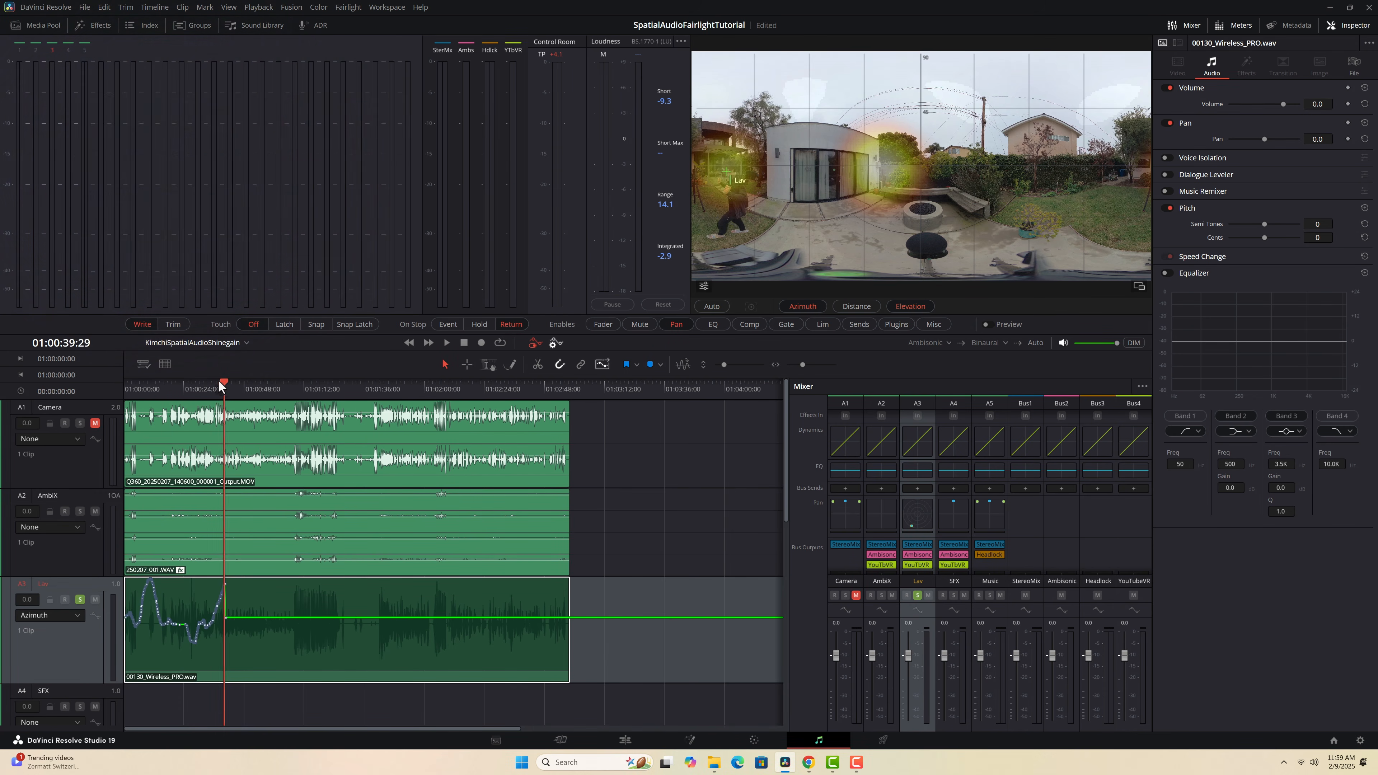
# Step: Play the timeline from the start to review the recorded Lav pan automation
pyautogui.moveTo(222, 381); pyautogui.dragTo(47, 387)
pyautogui.press('space')
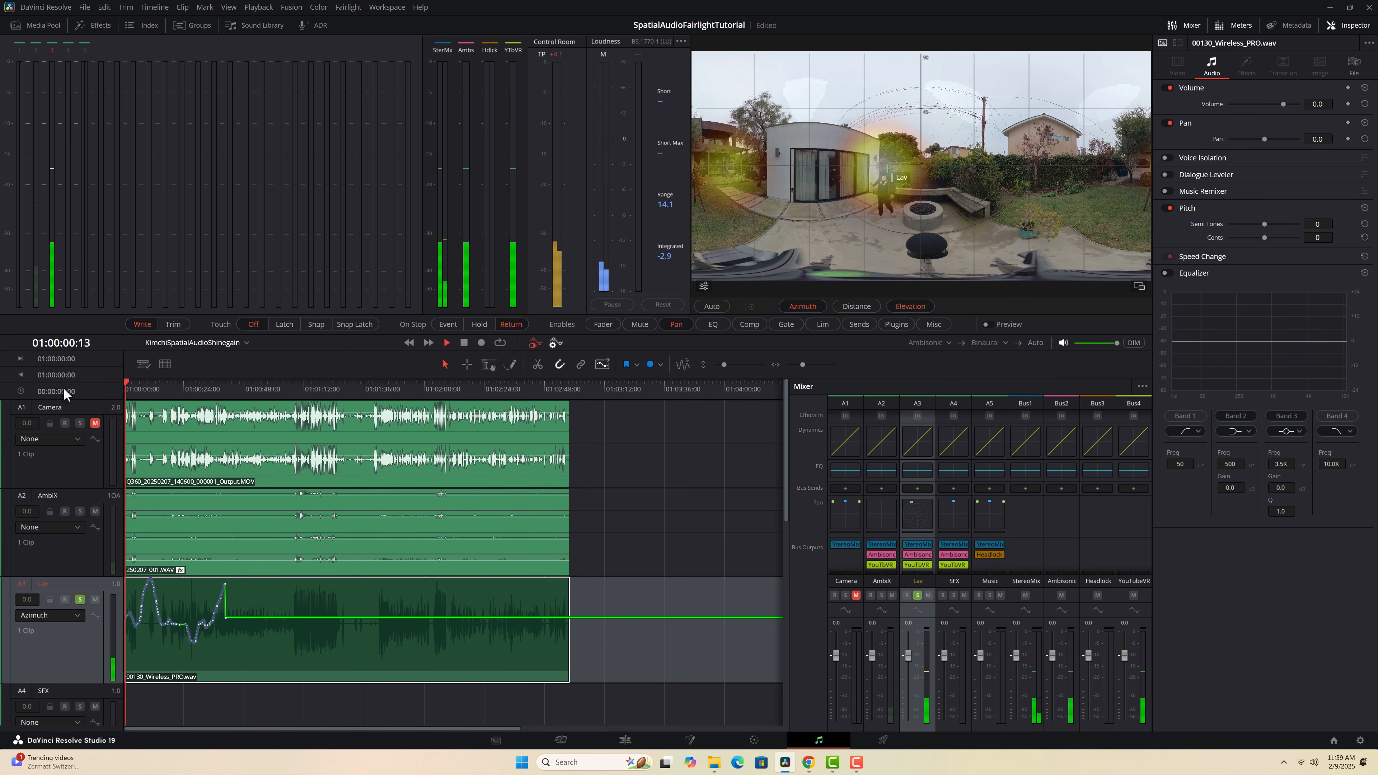
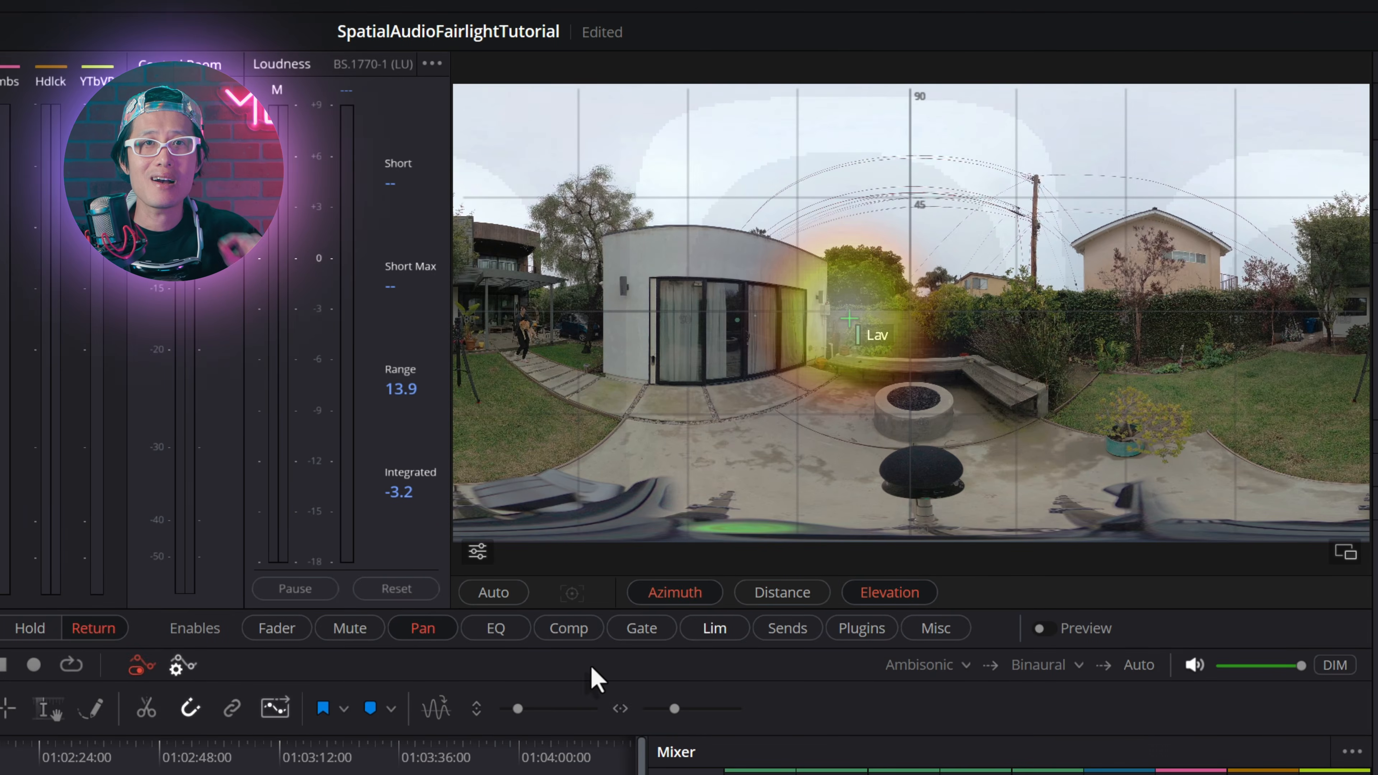
# Step: Turn on automatic tracking in the 360 viewer, place the Lav box over the speaker near the patio, and start tracking
pyautogui.click(481, 593)
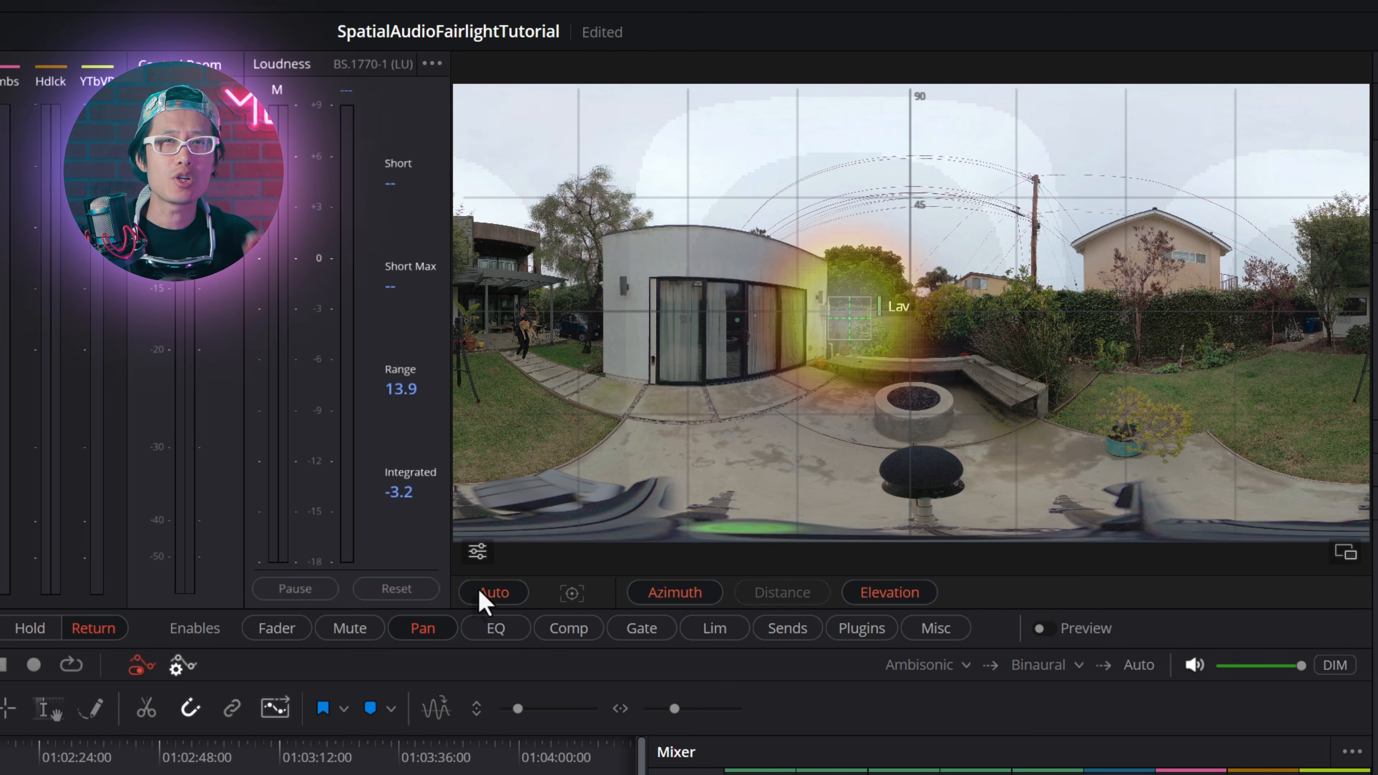
pyautogui.moveTo(853, 326); pyautogui.dragTo(529, 323)
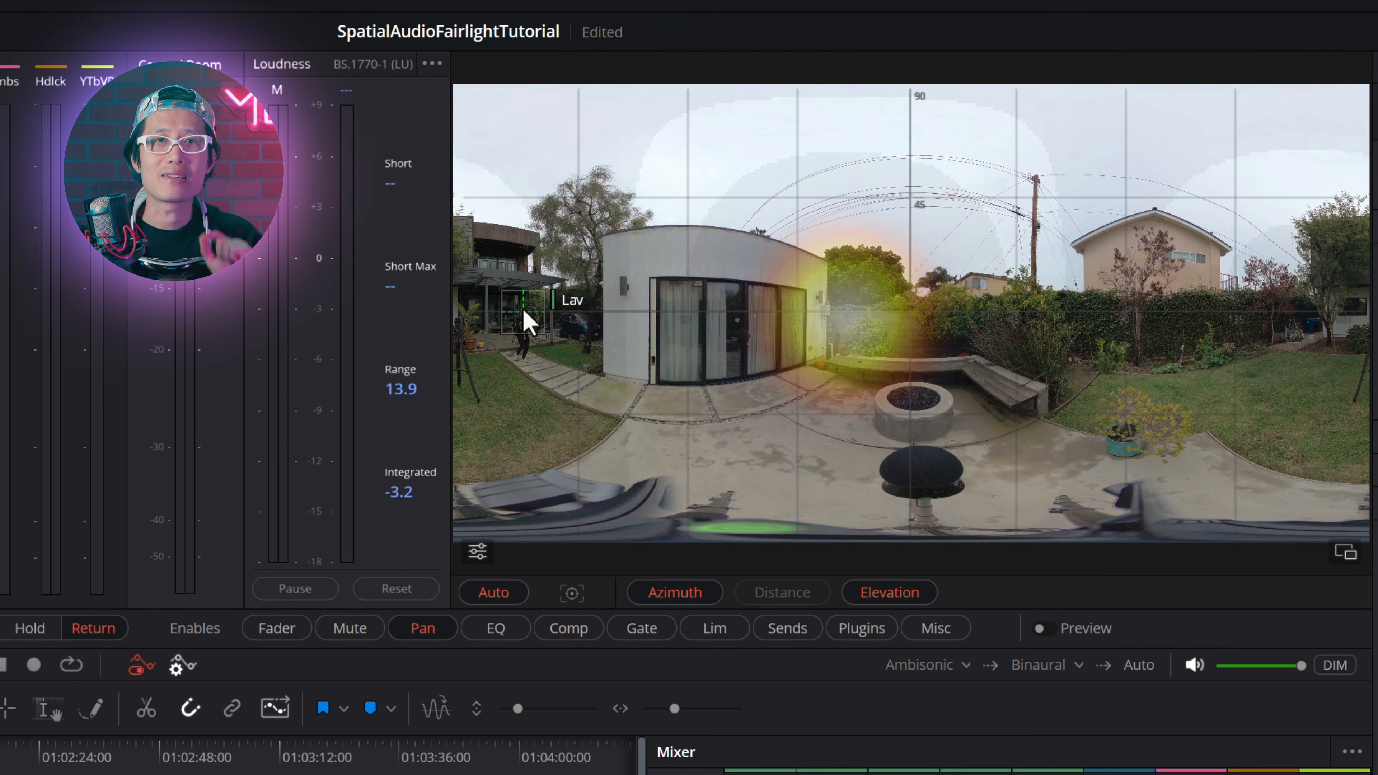
pyautogui.click(574, 594)
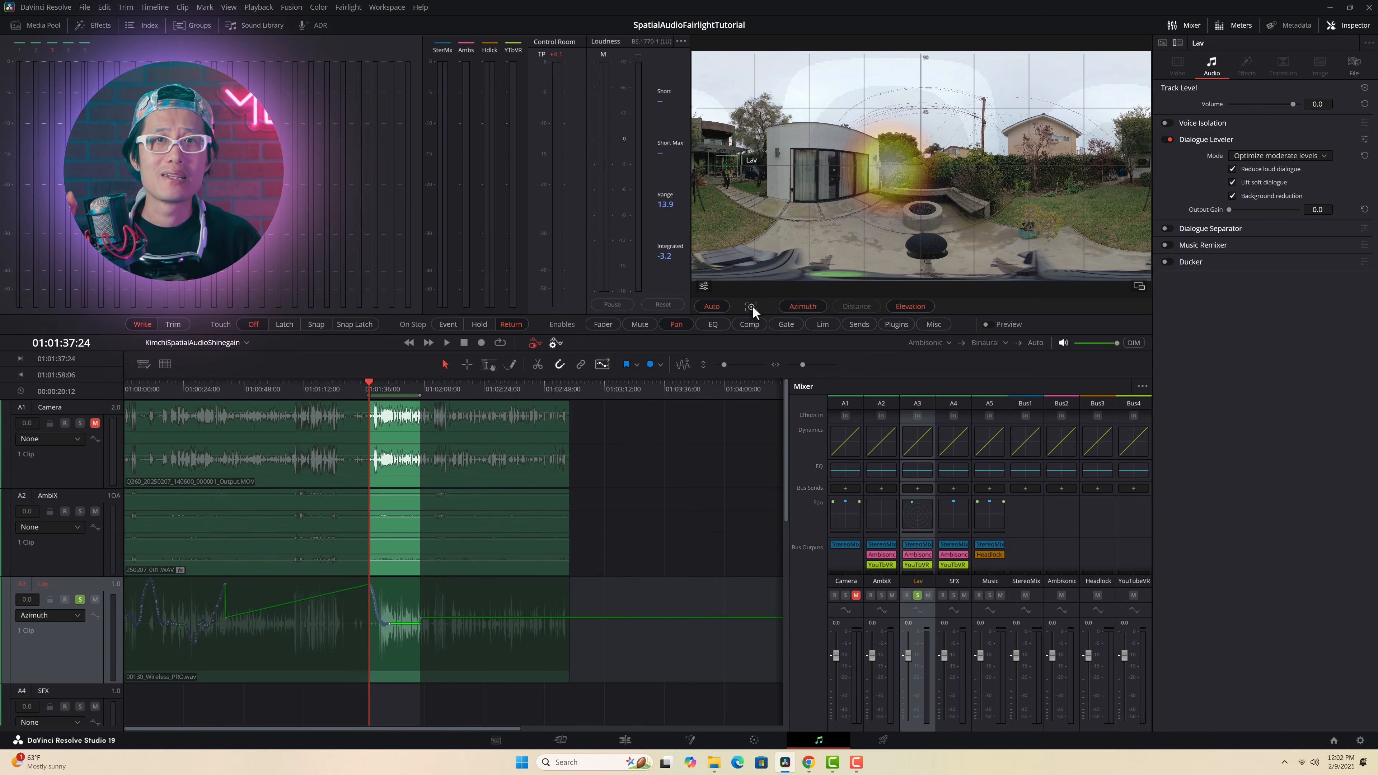
# Step: Play the tracked section from its start, about 01:01:37:24, several times to check the Lav panning against the speaker
pyautogui.press('space')
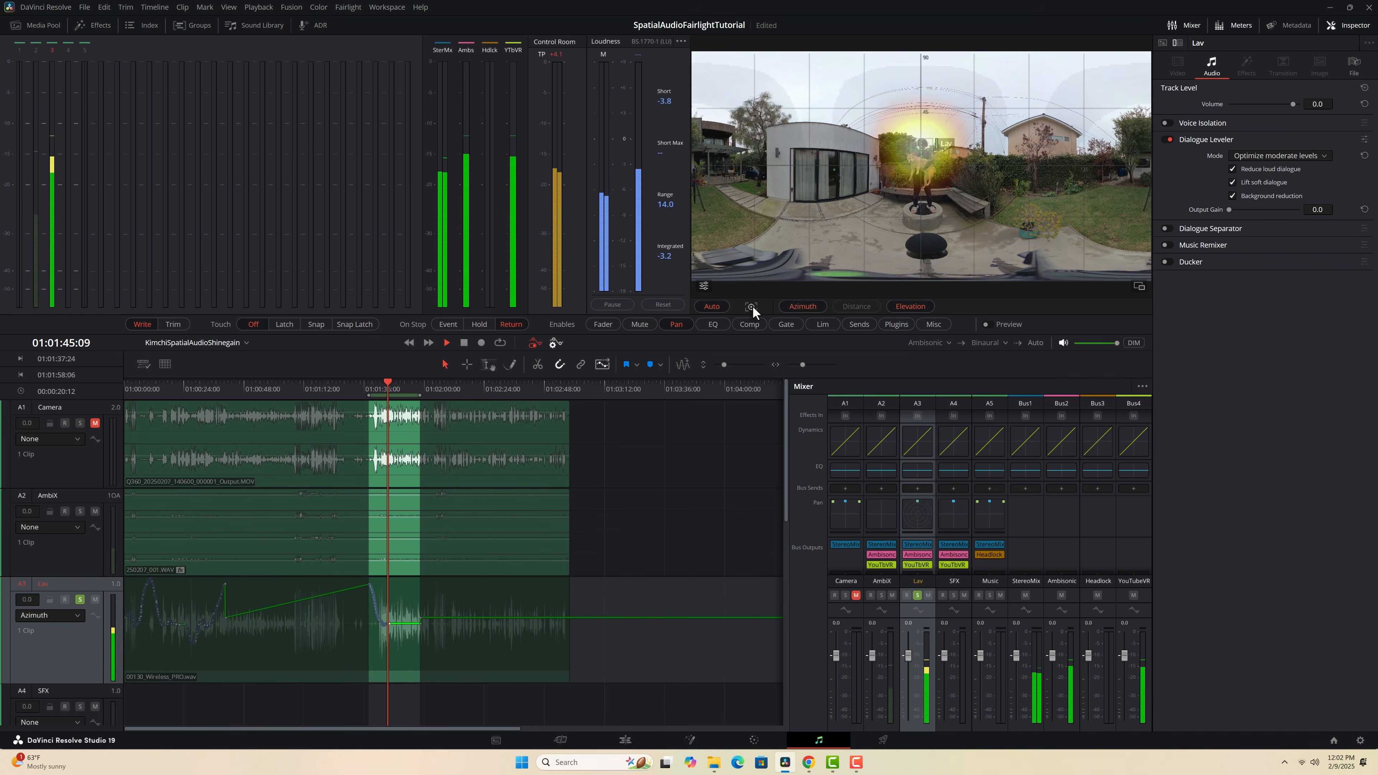
pyautogui.click(369, 388)
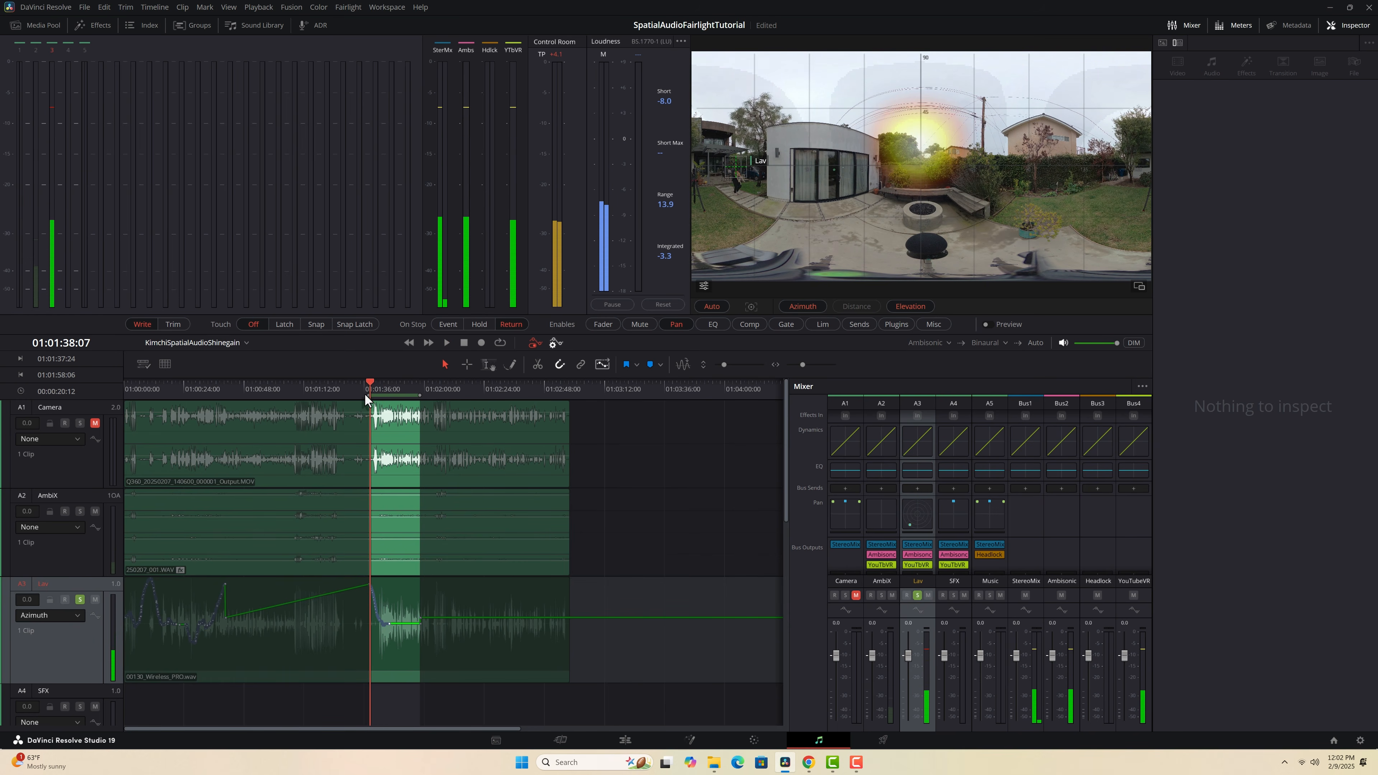
pyautogui.press('space')
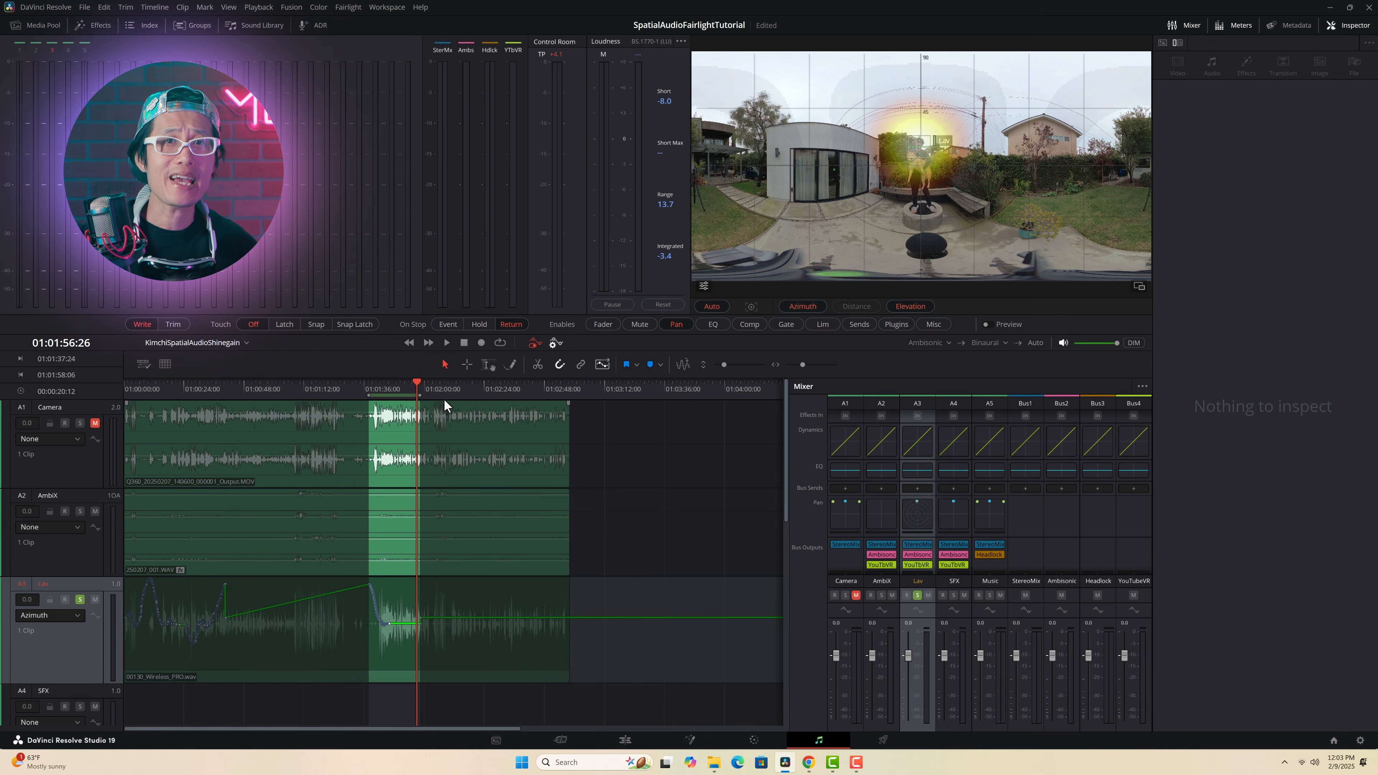
pyautogui.click(371, 389)
pyautogui.press('space')
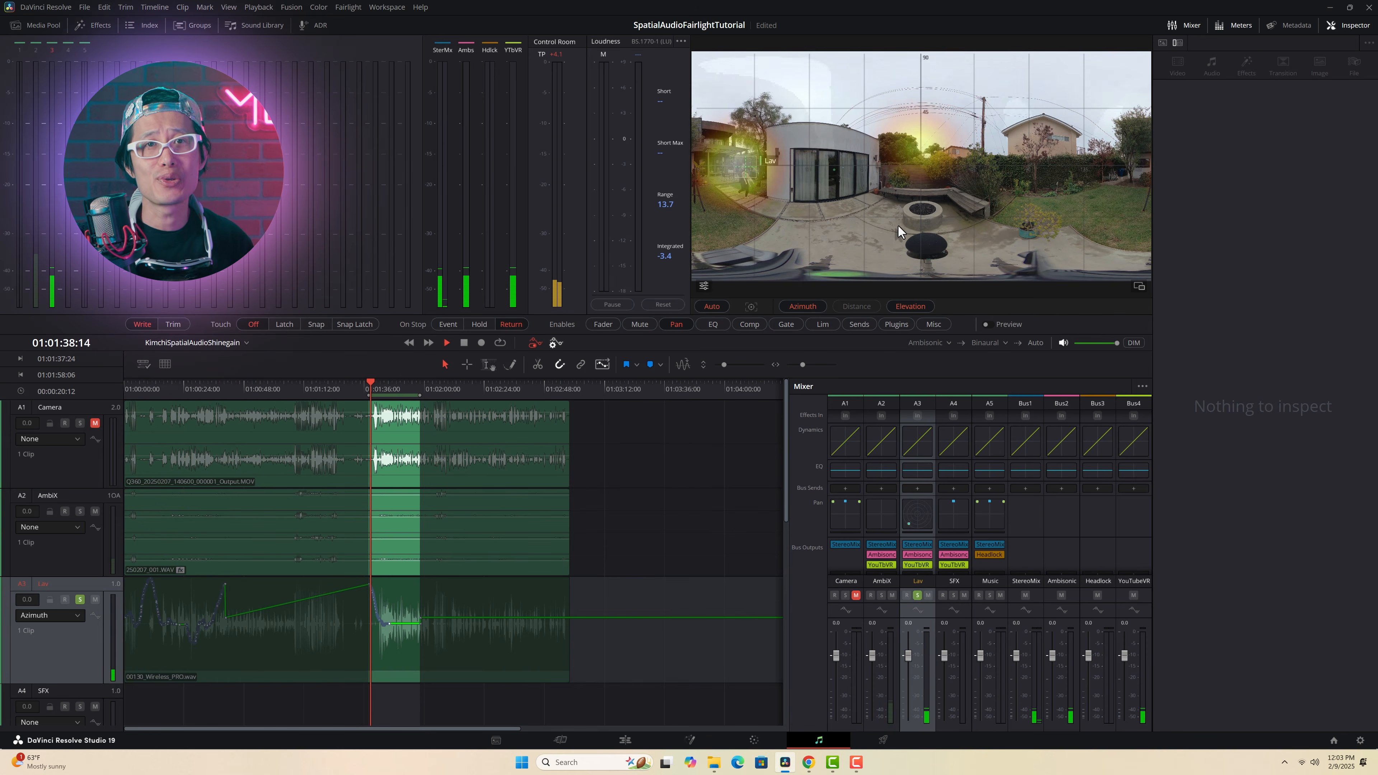
# Step: Try to auto-track the Lav marker on the speaker from 01:01:56:08 to 01:02:05:29 and play back that range
pyautogui.moveTo(774, 160)
pyautogui.mouseDown()
pyautogui.moveTo(782, 213)
pyautogui.moveTo(809, 227)
pyautogui.mouseUp()
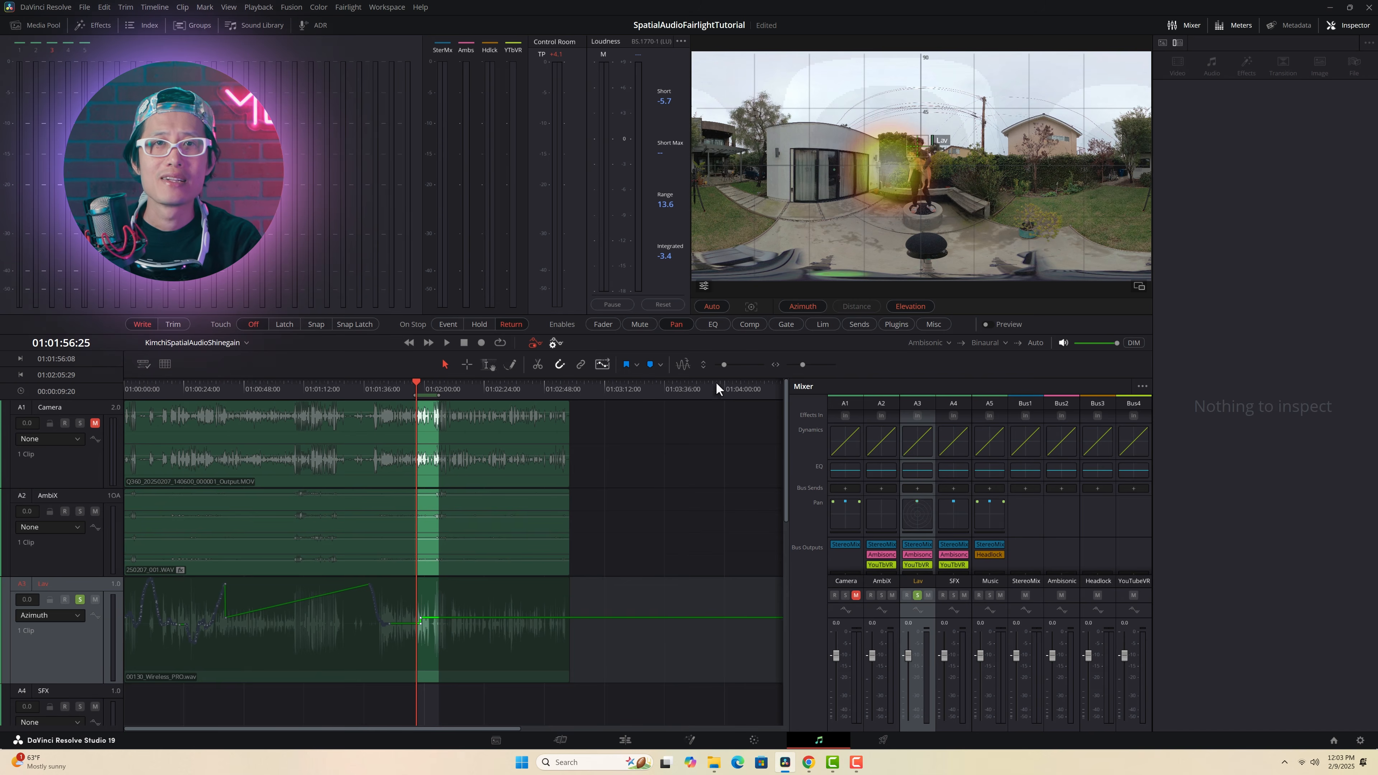
pyautogui.click(751, 306)
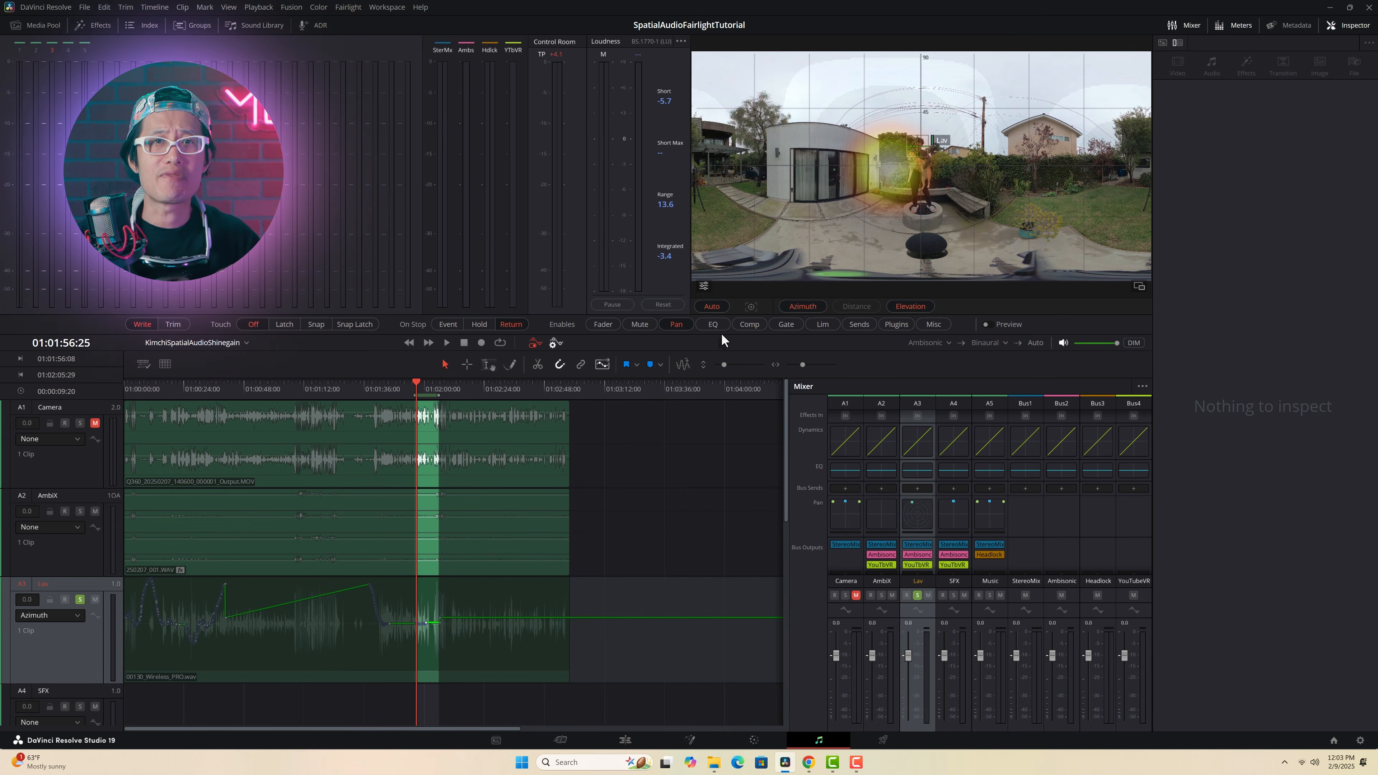
pyautogui.press('space')
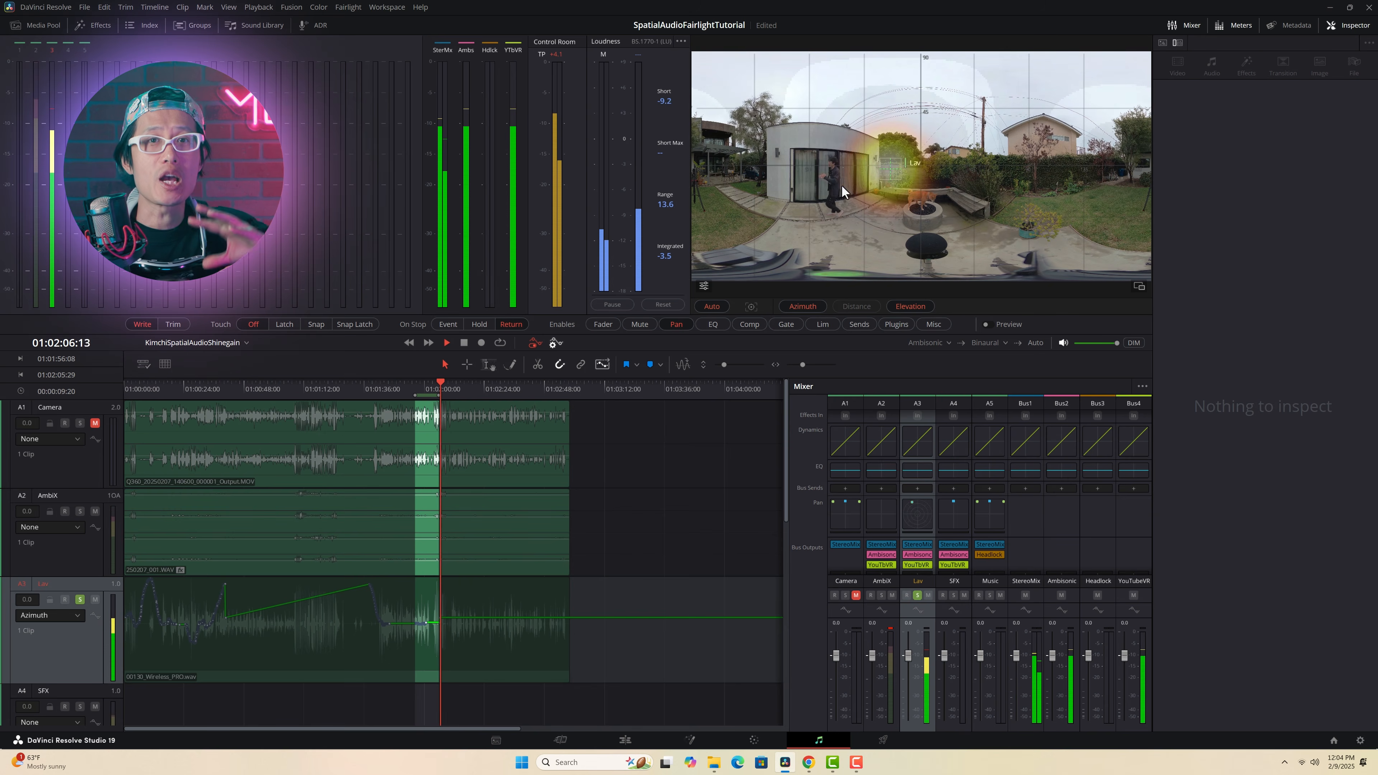
pyautogui.press('space')
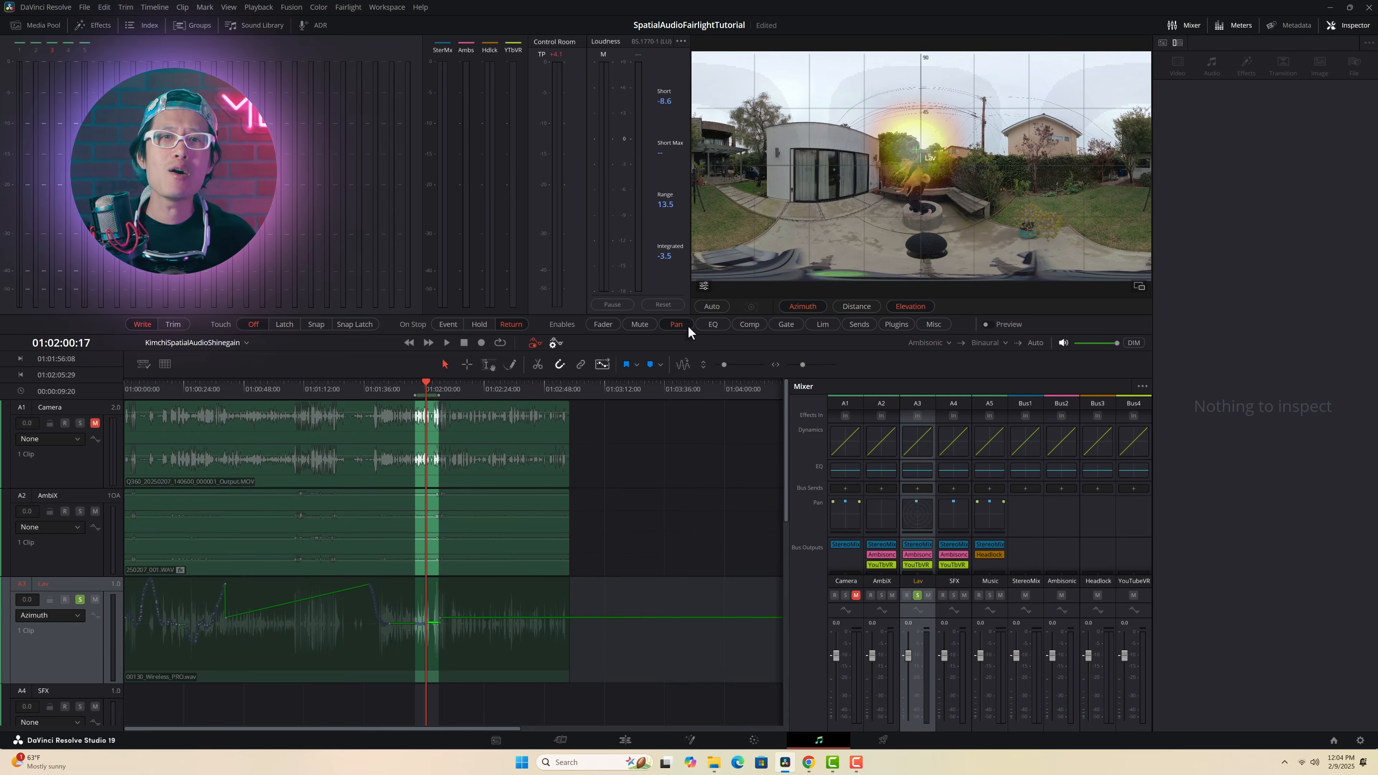
# Step: Extend the range to 01:02:09:17 and record Lav pan automation from 01:01:56:08 by following the speaker manually in the 360 viewer
pyautogui.moveTo(439, 395); pyautogui.dragTo(462, 395)
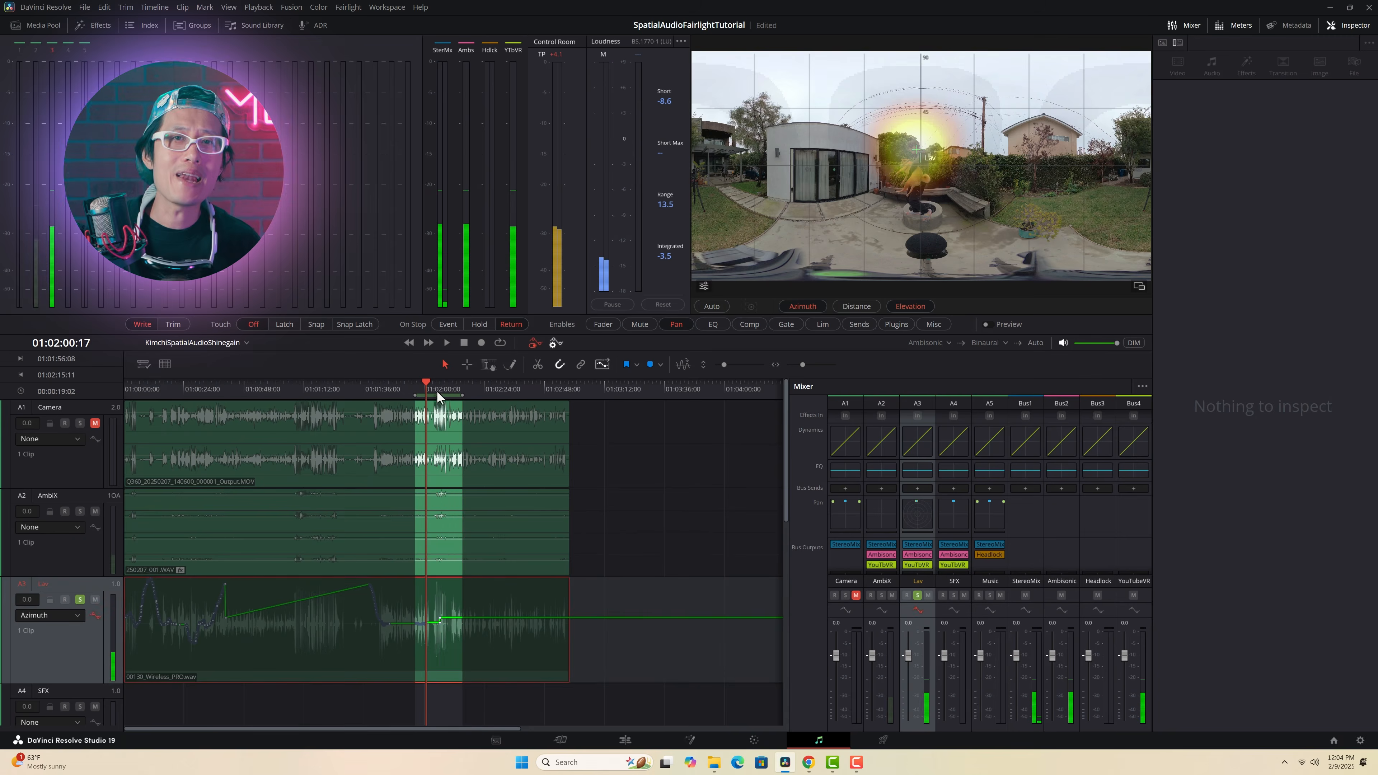
pyautogui.press('space')
pyautogui.moveTo(916, 150); pyautogui.dragTo(724, 173)
pyautogui.press('space')
pyautogui.hotkey('alt', '/')
pyautogui.moveTo(462, 395); pyautogui.dragTo(448, 395)
pyautogui.hotkey('alt', '/')
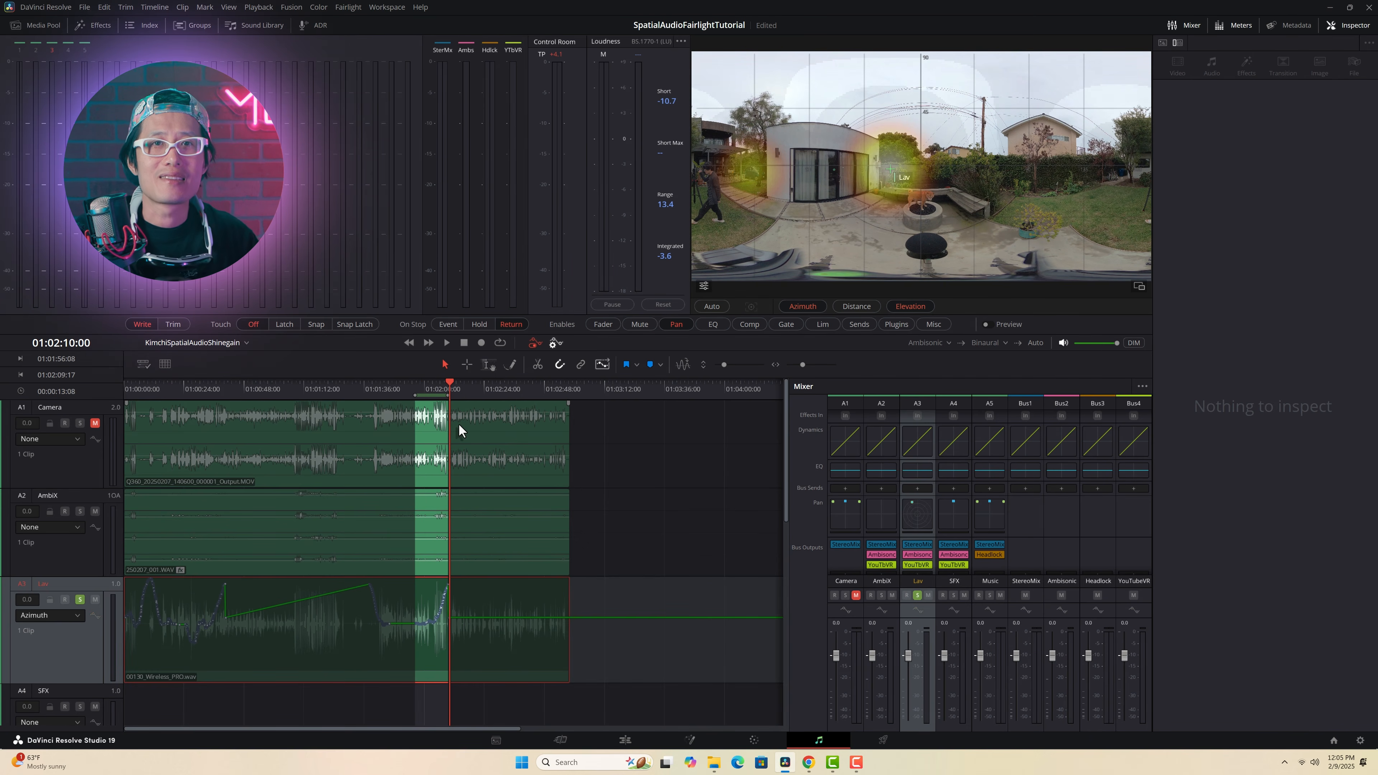
# Step: Record Lav pan automation from 01:00:39:23 to about 01:01:38:07 on the speaker, and mark a new range start at 01:02:10:00
pyautogui.click(224, 383)
pyautogui.press('i')
pyautogui.click(369, 383)
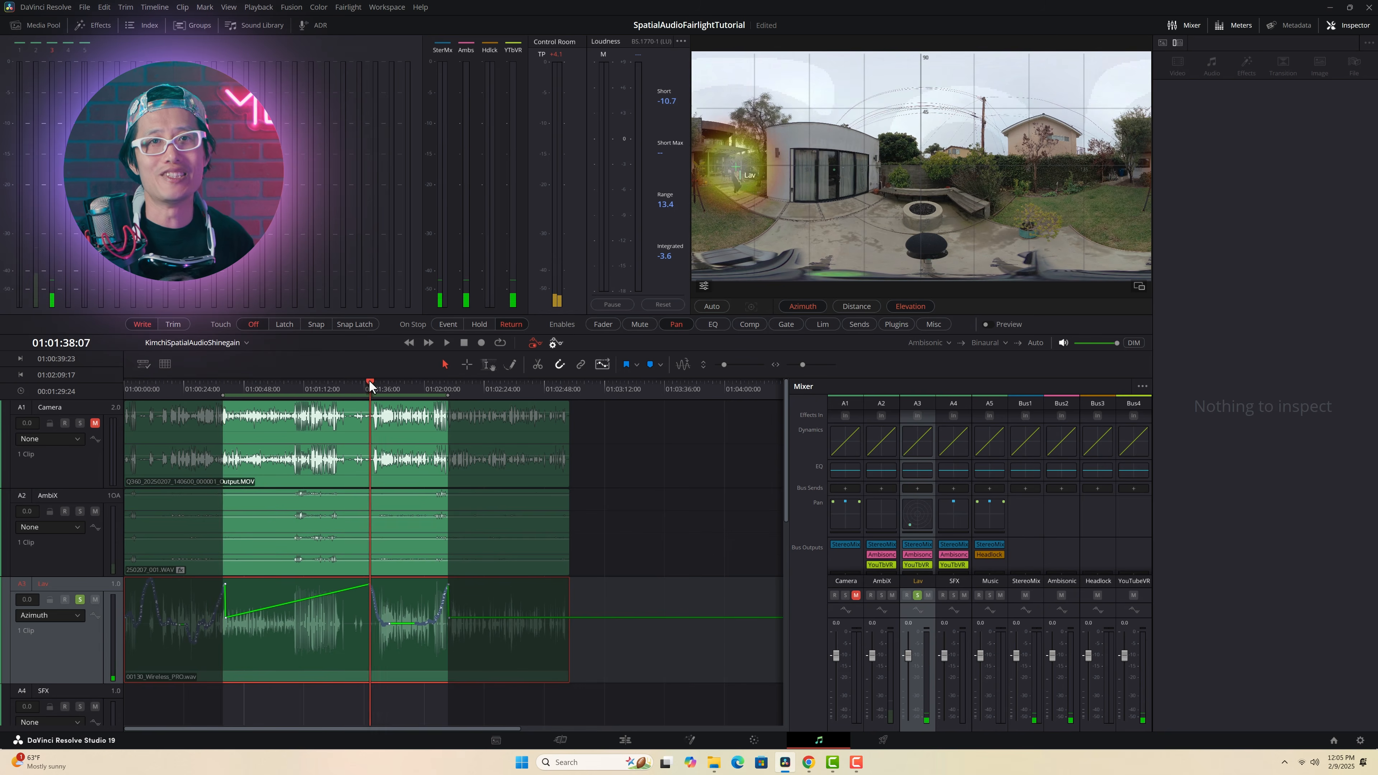
pyautogui.press('o')
pyautogui.click(223, 383)
pyautogui.hotkey('alt', '/')
pyautogui.moveTo(735, 172)
pyautogui.mouseDown()
pyautogui.moveTo(951, 165)
pyautogui.moveTo(938, 154)
pyautogui.moveTo(824, 170)
pyautogui.moveTo(1059, 176)
pyautogui.moveTo(835, 150)
pyautogui.moveTo(1023, 174)
pyautogui.moveTo(832, 155)
pyautogui.moveTo(724, 172)
pyautogui.mouseUp()
pyautogui.click(449, 384)
pyautogui.press('i')
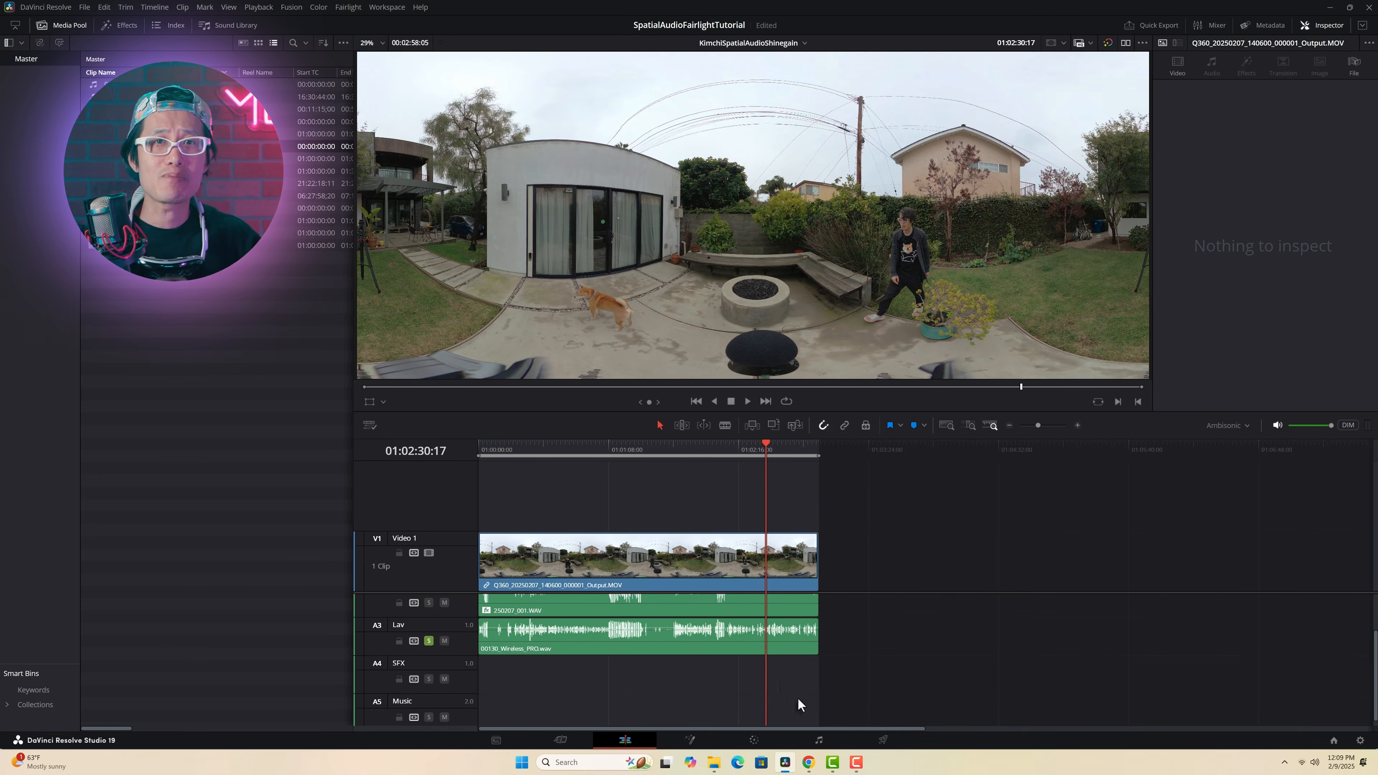
# Step: Paste a sound effect clip into the timeline and position it on the SFX track
pyautogui.scroll(-2, 891, 704)
pyautogui.hotkey('ctrl', 'v')
pyautogui.moveTo(947, 668); pyautogui.dragTo(1156, 677)
# Step: Mark the range 01:02:30:08 to 01:02:32:09, solo the SFX track instead of Lav, and play the range
pyautogui.click(874, 449)
pyautogui.press('i')
pyautogui.click(1213, 450)
pyautogui.press('o')
pyautogui.click(429, 635)
pyautogui.click(428, 672)
pyautogui.hotkey('alt', '/')
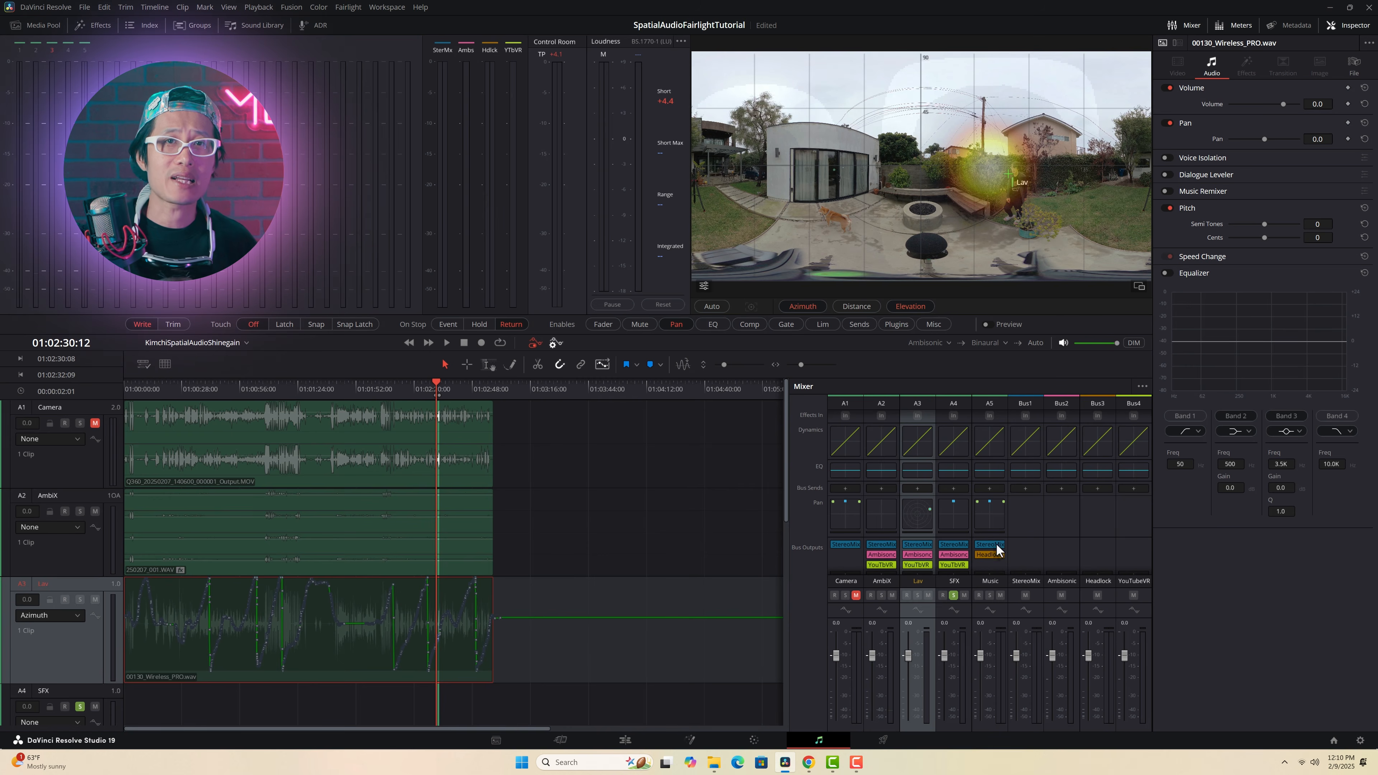
# Step: Switch the SFX track to spherical panning and place its marker on the dog in front of the glass doors, checking with playback
pyautogui.doubleClick(958, 521)
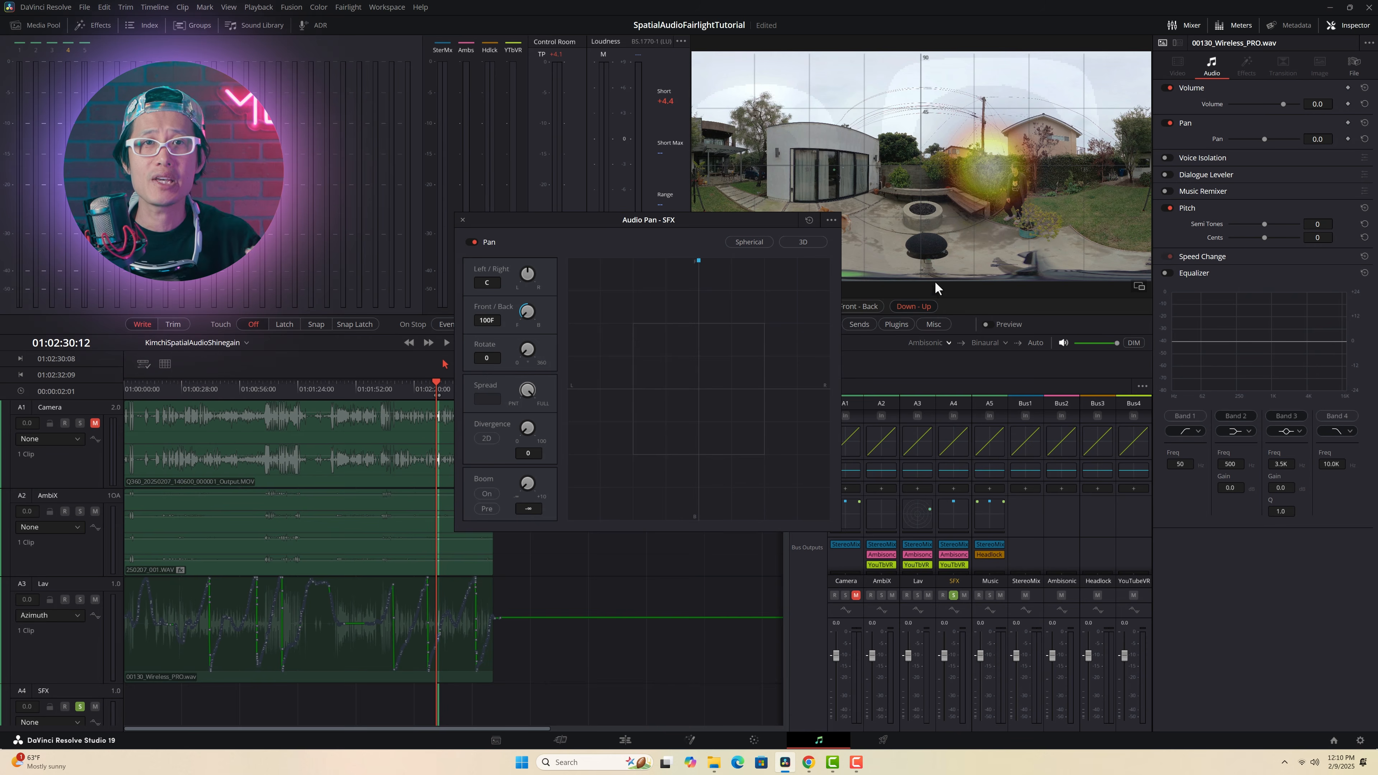
pyautogui.click(757, 243)
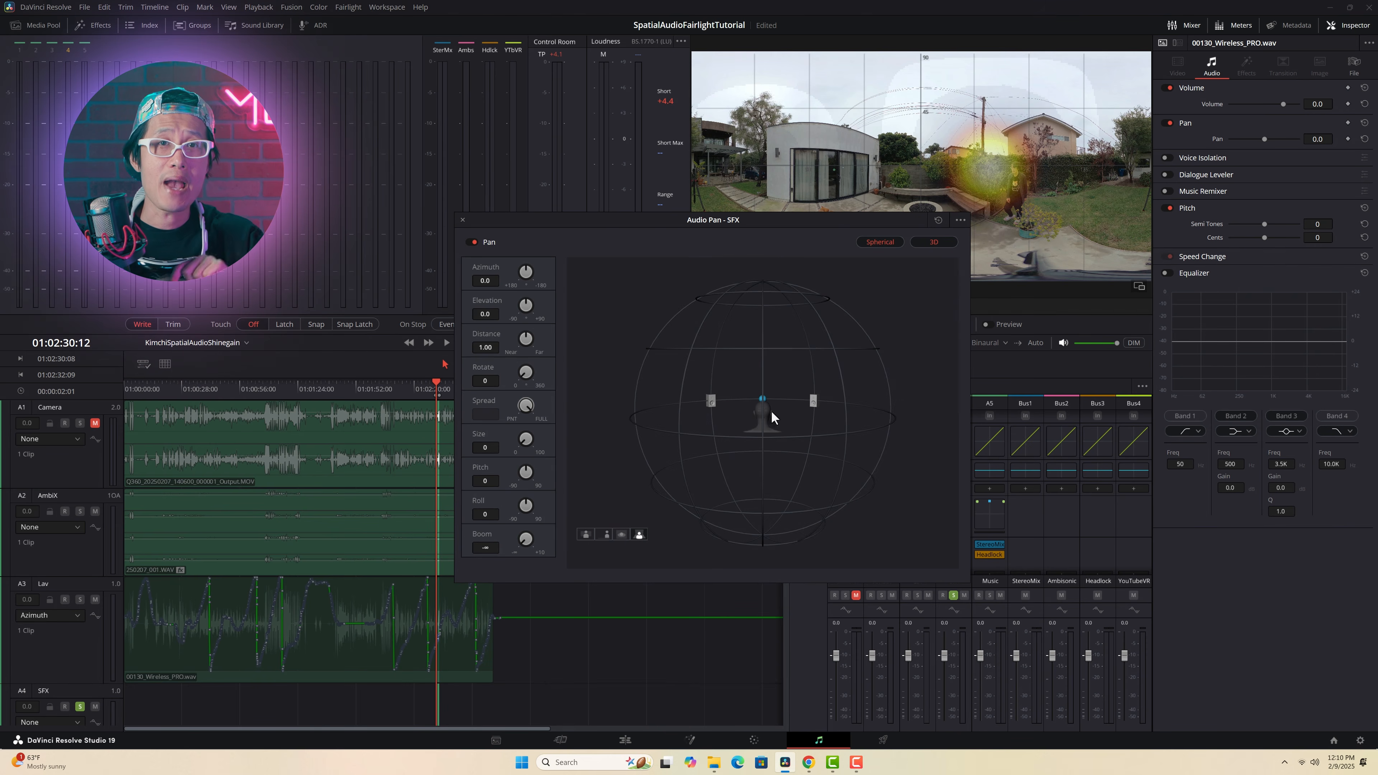
pyautogui.press('space')
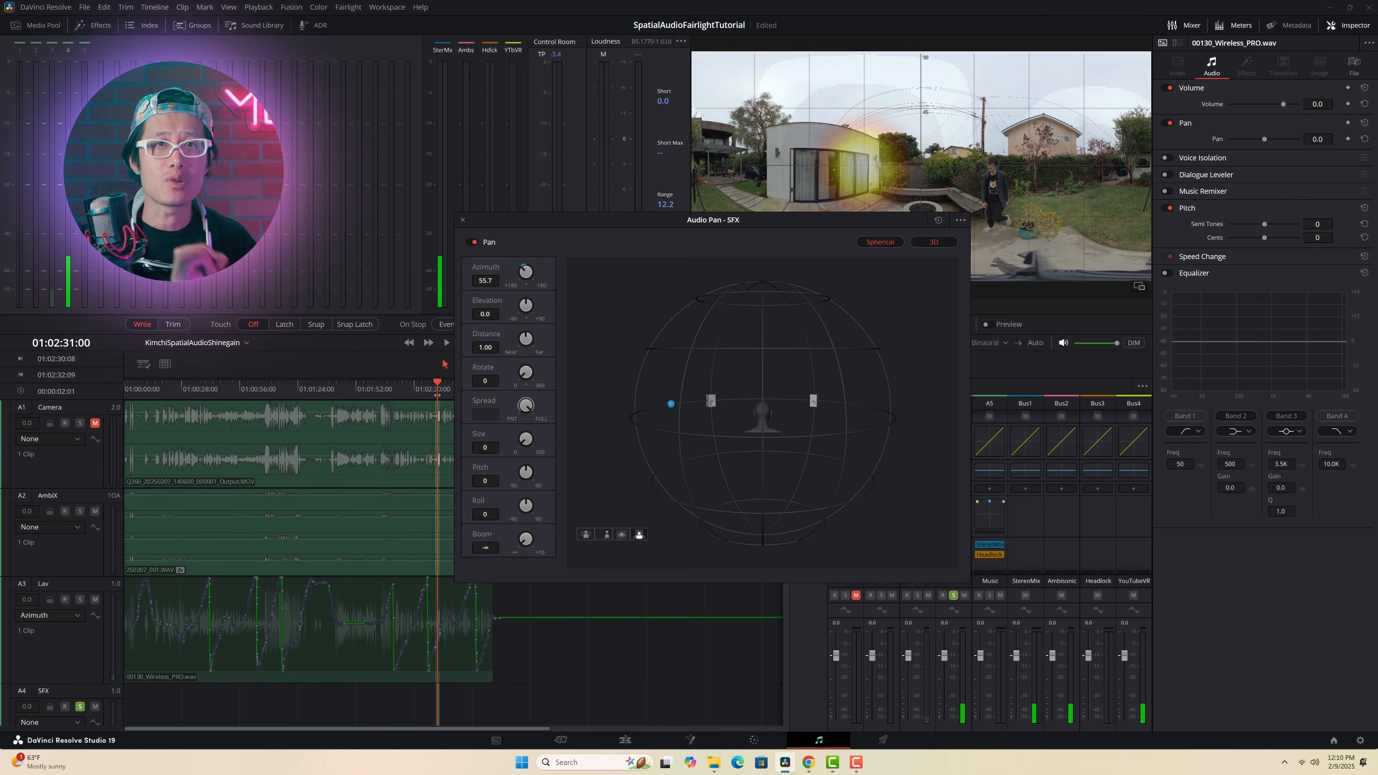
pyautogui.press('space')
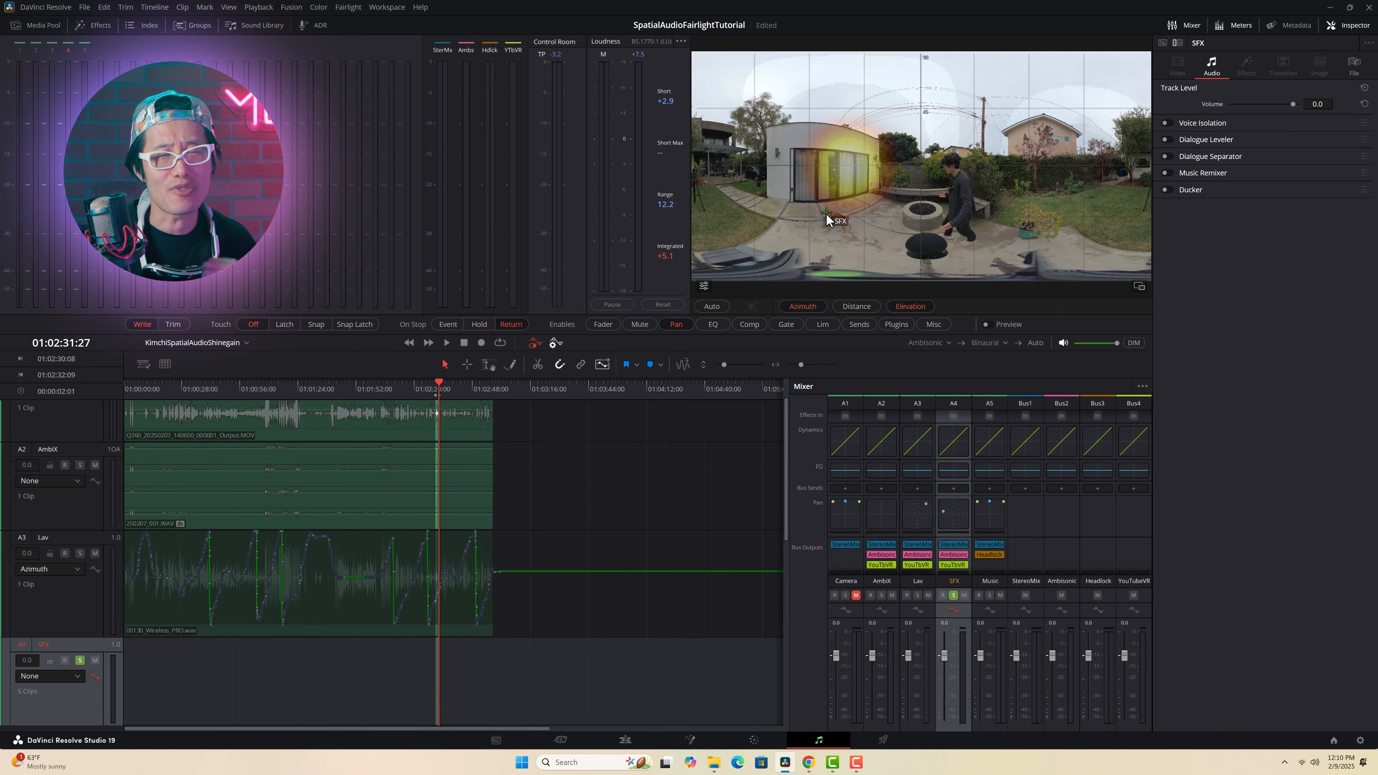
pyautogui.press('space')
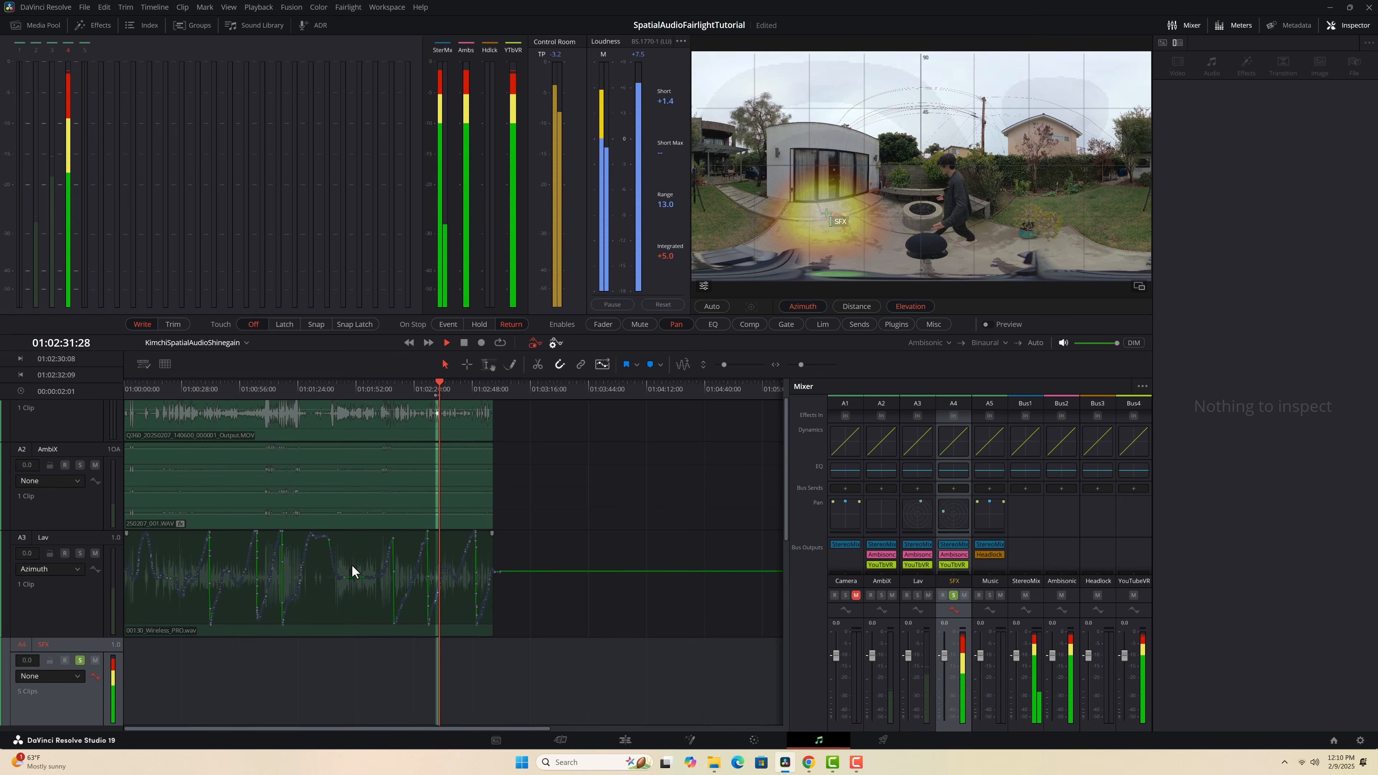
pyautogui.press('space')
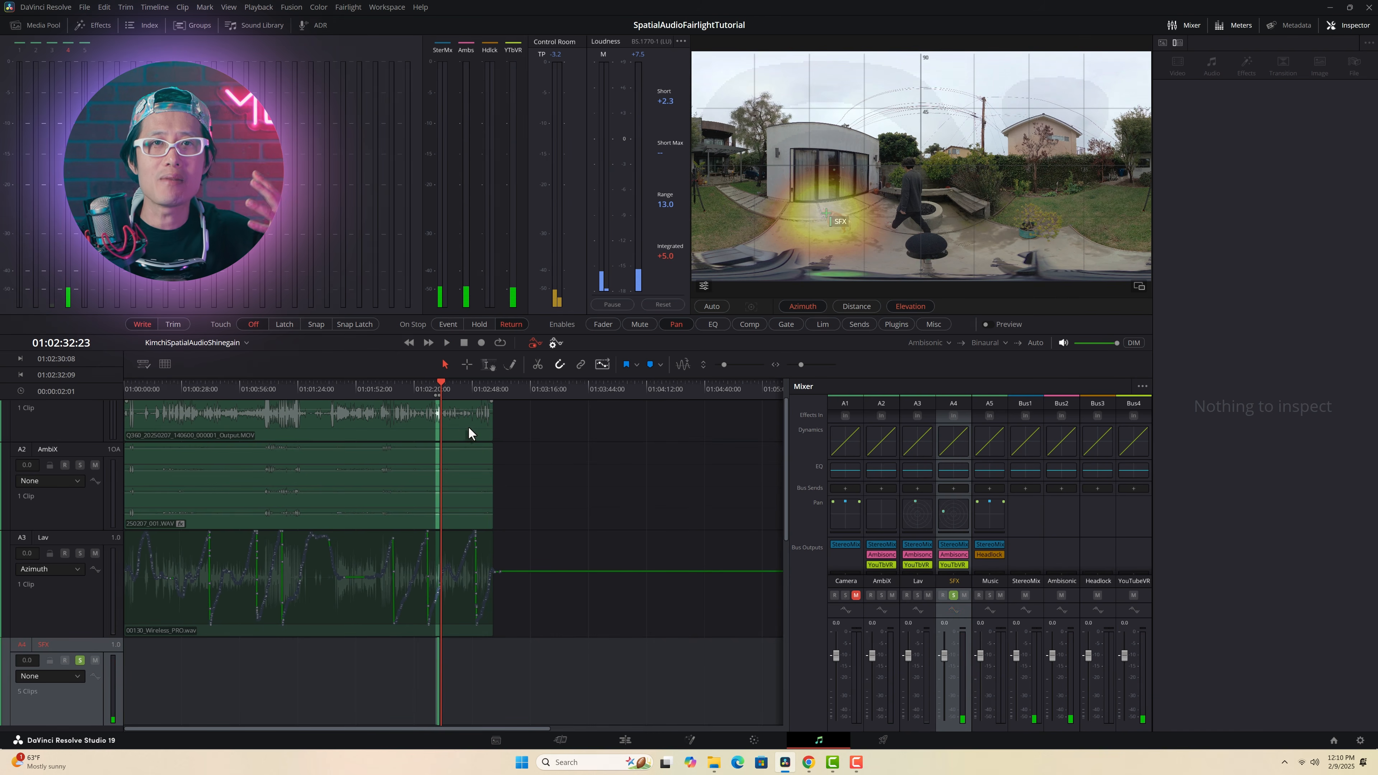
# Step: Lower the Music track's level to about -24 dB in the mixer
pyautogui.moveTo(801, 364); pyautogui.dragTo(807, 365)
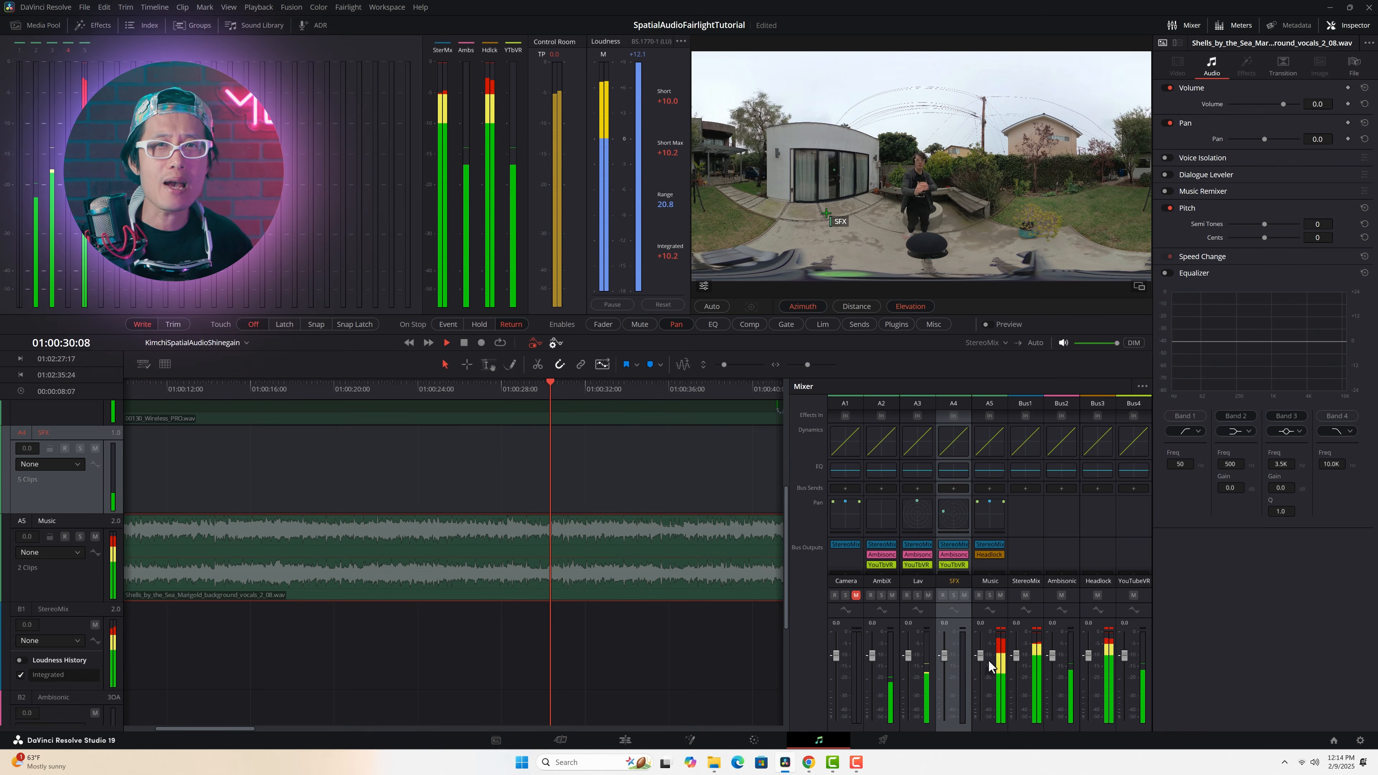
pyautogui.moveTo(980, 655); pyautogui.dragTo(976, 699)
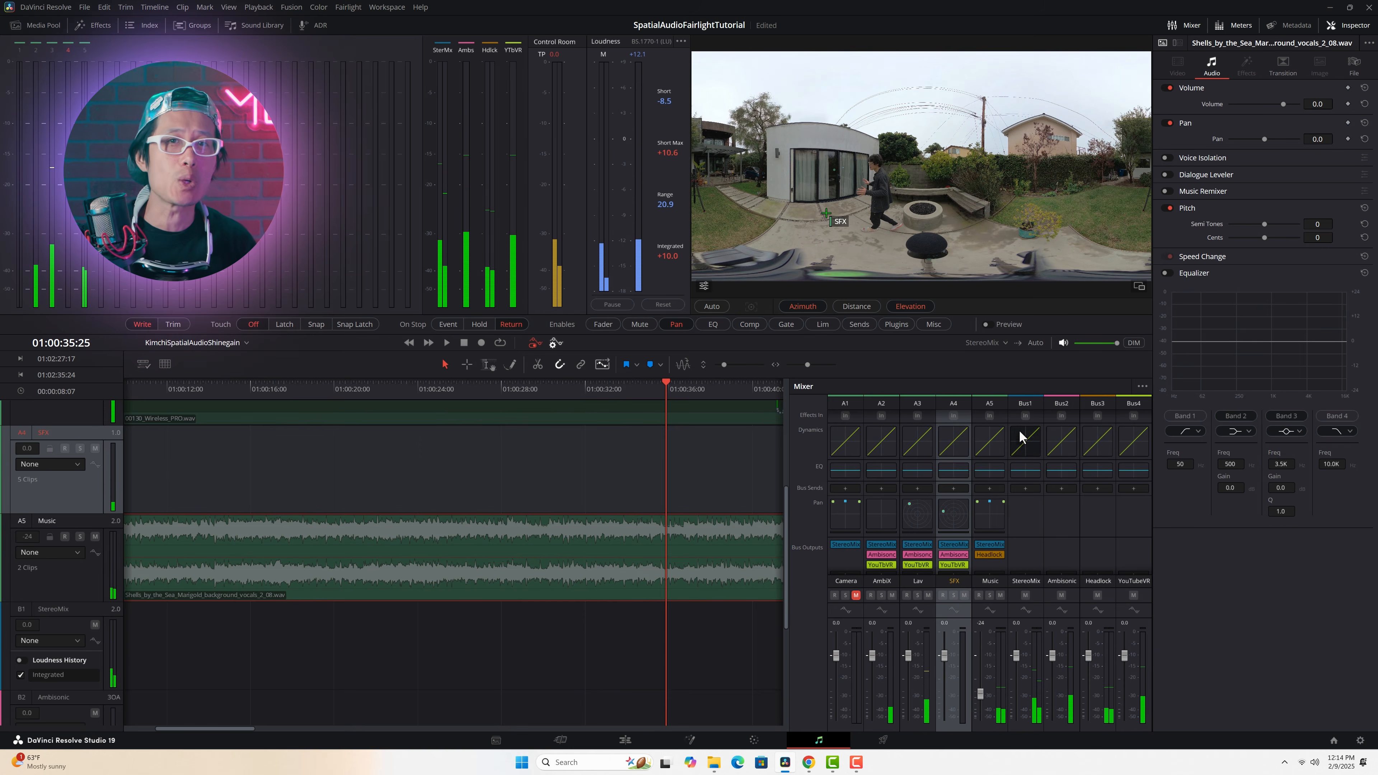
# Step: In the Music track's equalizer, cut Band 4 by about 14.5 dB at 1.4K with a Q factor of 3.1
pyautogui.doubleClick(993, 470)
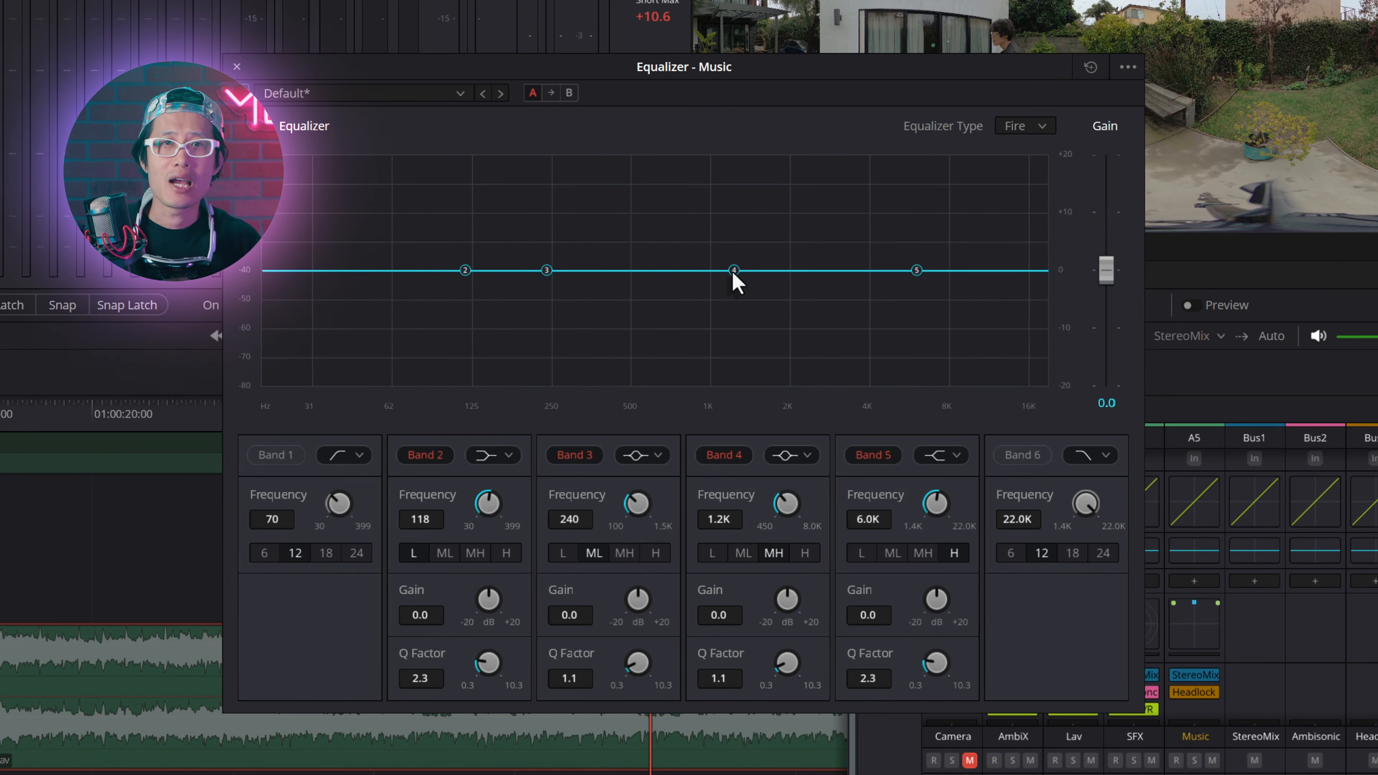
pyautogui.moveTo(733, 271); pyautogui.dragTo(740, 358)
pyautogui.moveTo(786, 659); pyautogui.dragTo(857, 445)
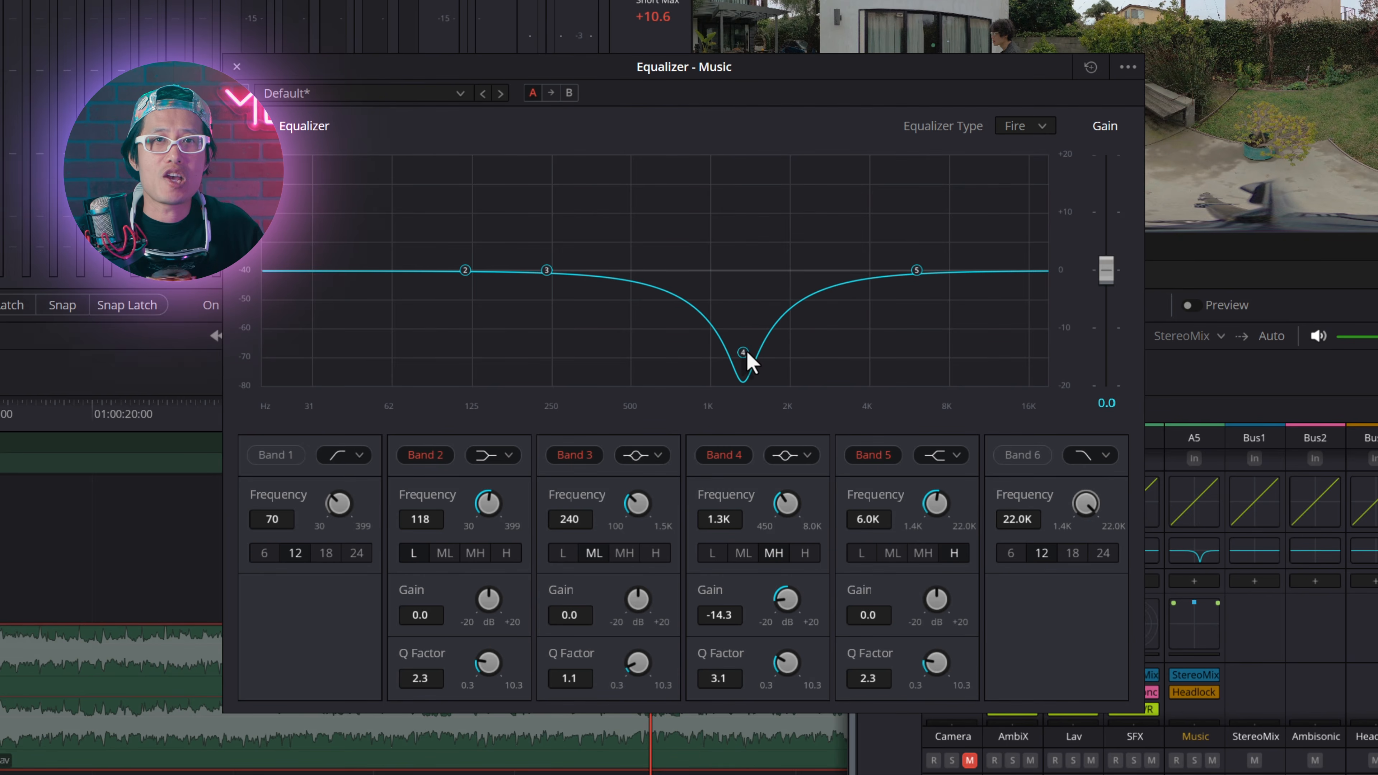
pyautogui.press('space')
pyautogui.moveTo(745, 352); pyautogui.dragTo(726, 360)
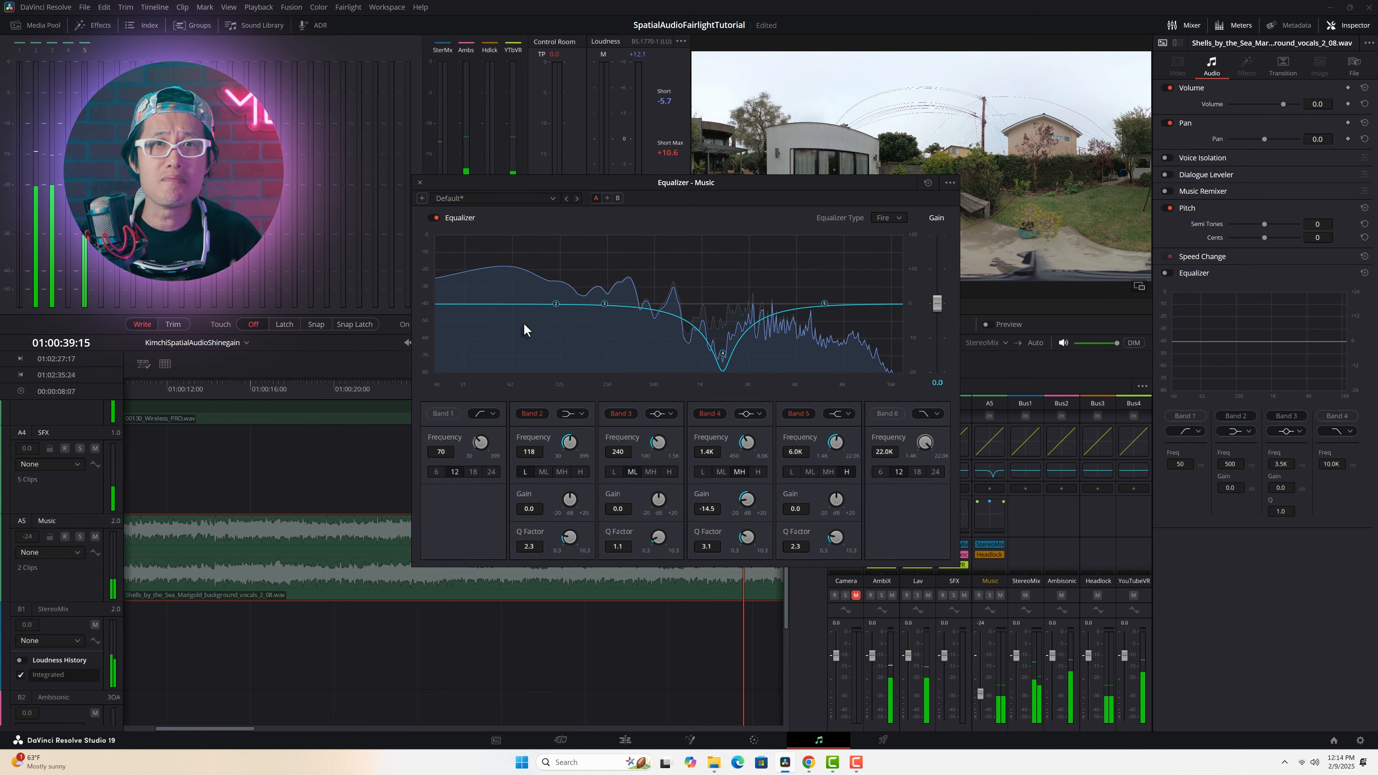
# Step: Change the filter shape of the Music equalizer's Band 1, enable the band, and fine-tune its point on the curve
pyautogui.click(480, 414)
pyautogui.click(486, 390)
pyautogui.click(443, 413)
pyautogui.moveTo(522, 305); pyautogui.dragTo(520, 308)
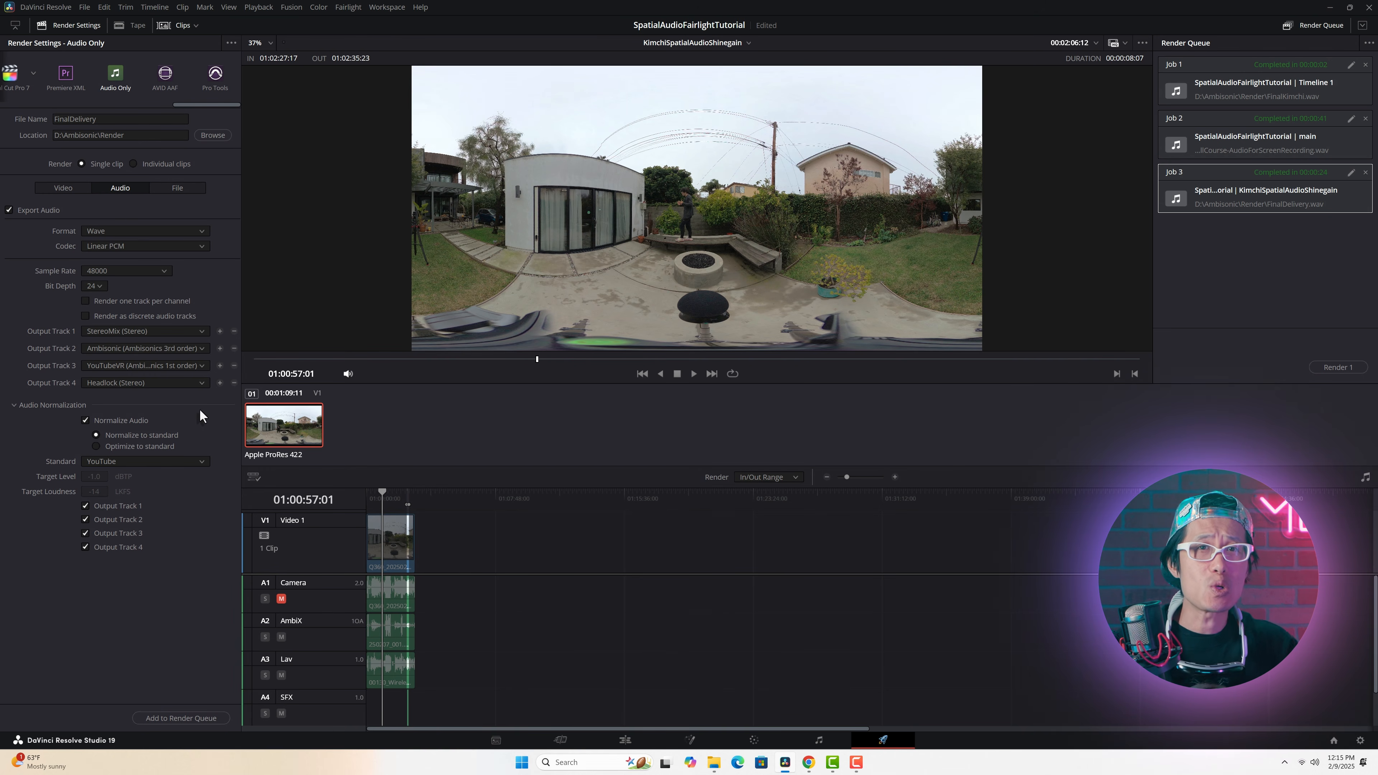
# Step: Remove output tracks 4, 3 and 2 from the audio render and set Output Track 1 to YouTubeVR (Ambisonics 1st order)
pyautogui.click(235, 383)
pyautogui.click(234, 365)
pyautogui.click(234, 348)
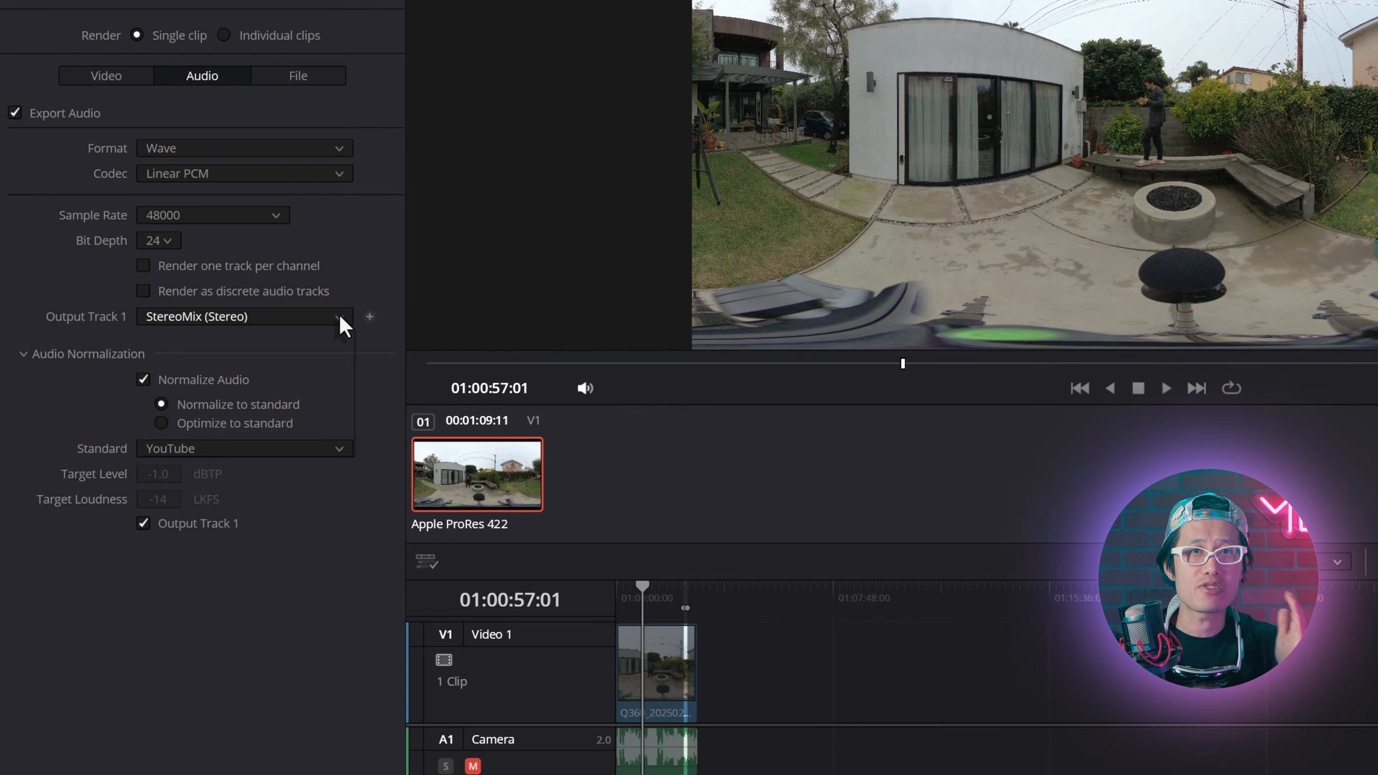
pyautogui.click(195, 332)
pyautogui.click(195, 401)
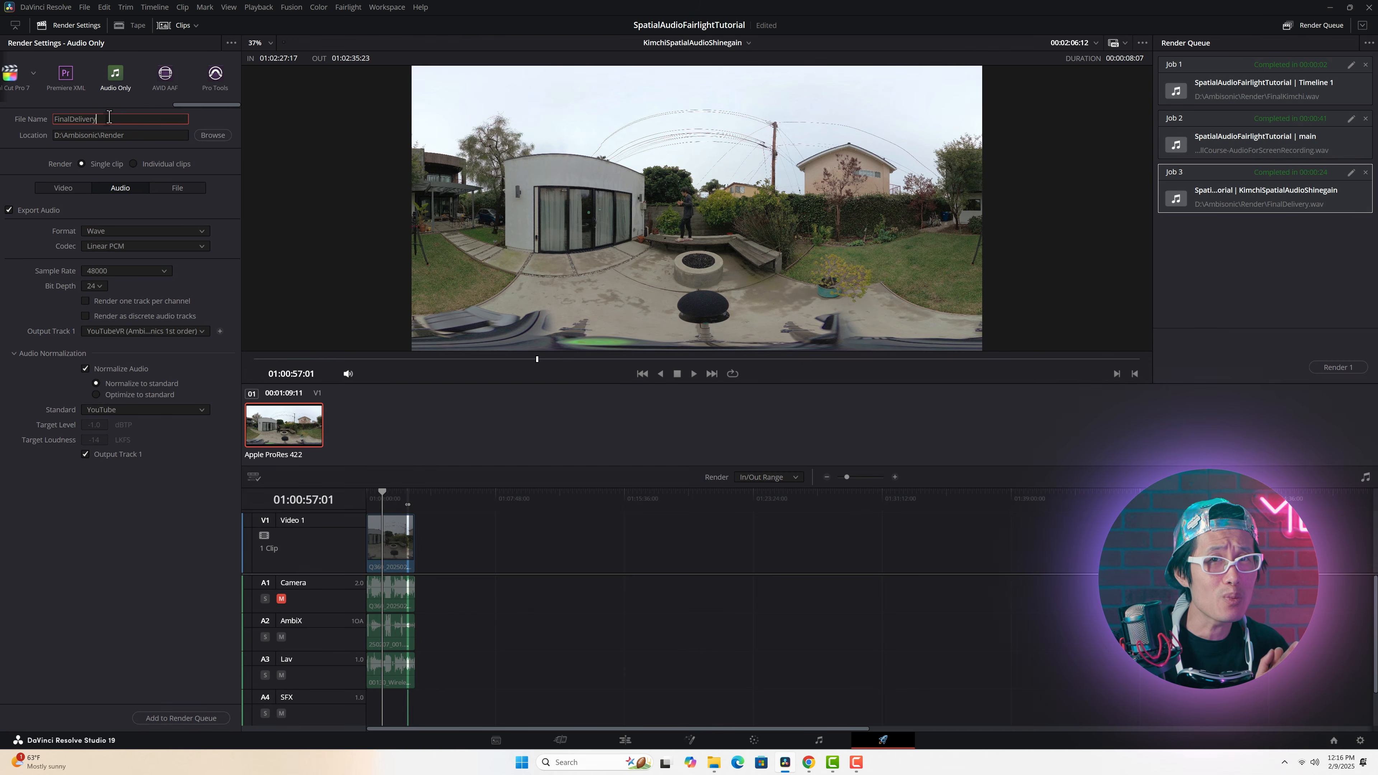
# Step: Name the render file FinalDelivery-YouTubeVR and add the job to the render queue
pyautogui.write('Y')
pyautogui.press('capslock')
pyautogui.write('o')
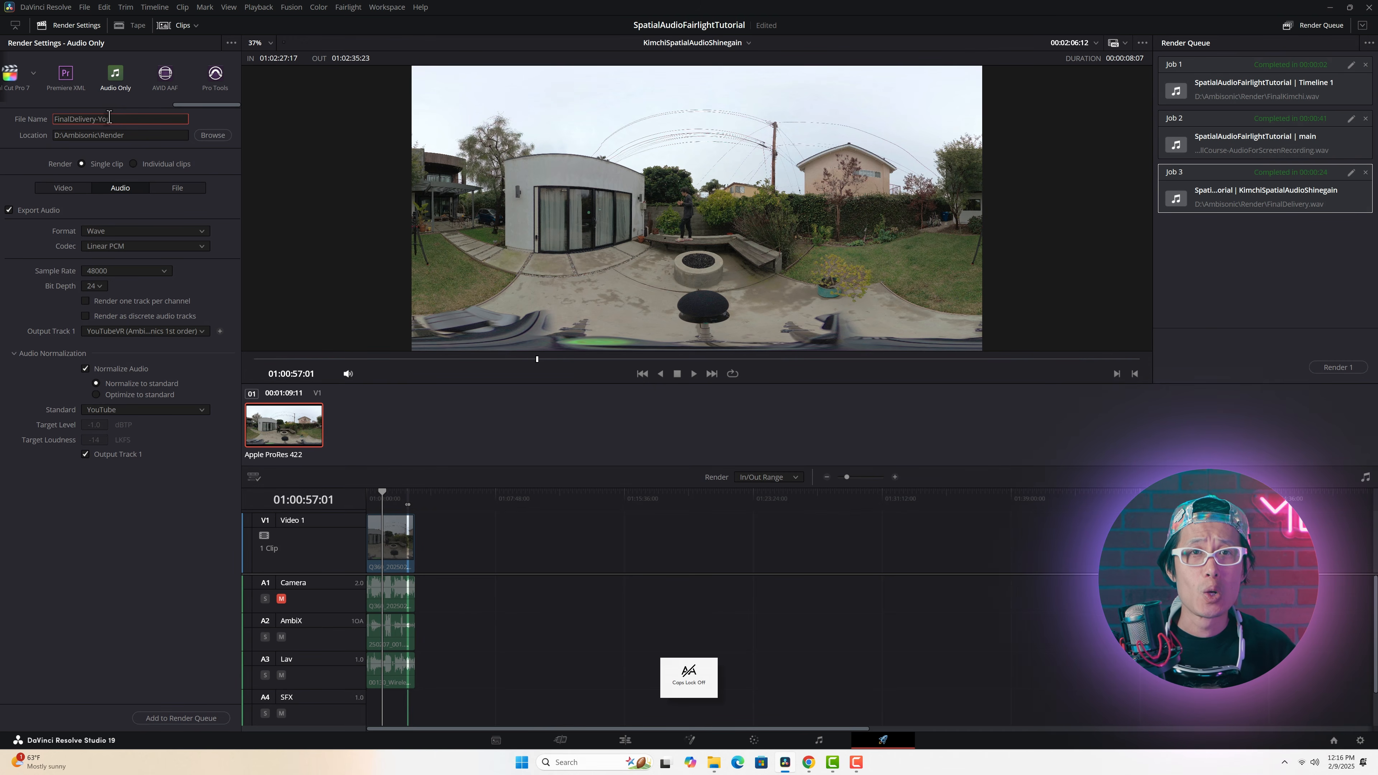
pyautogui.press('capslock')
pyautogui.write('uTub')
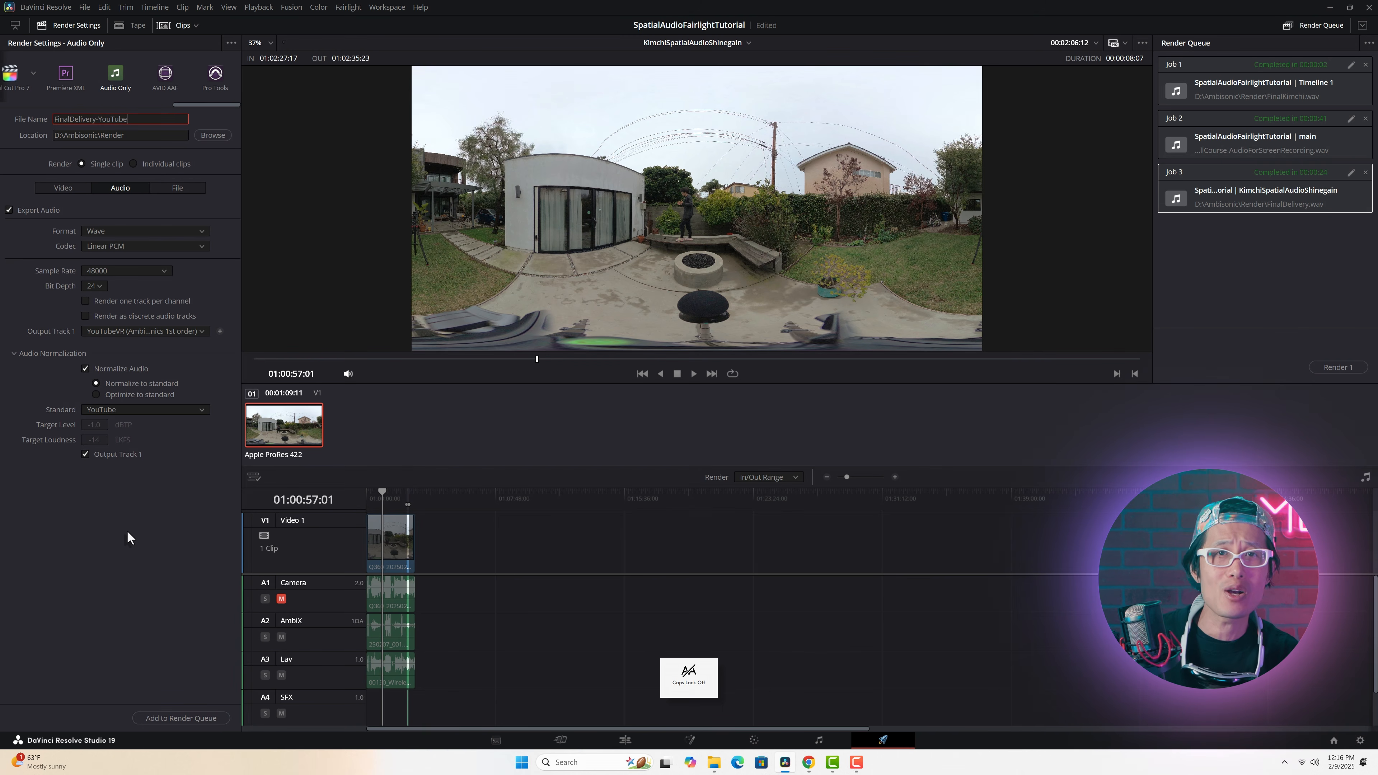
pyautogui.write('e')
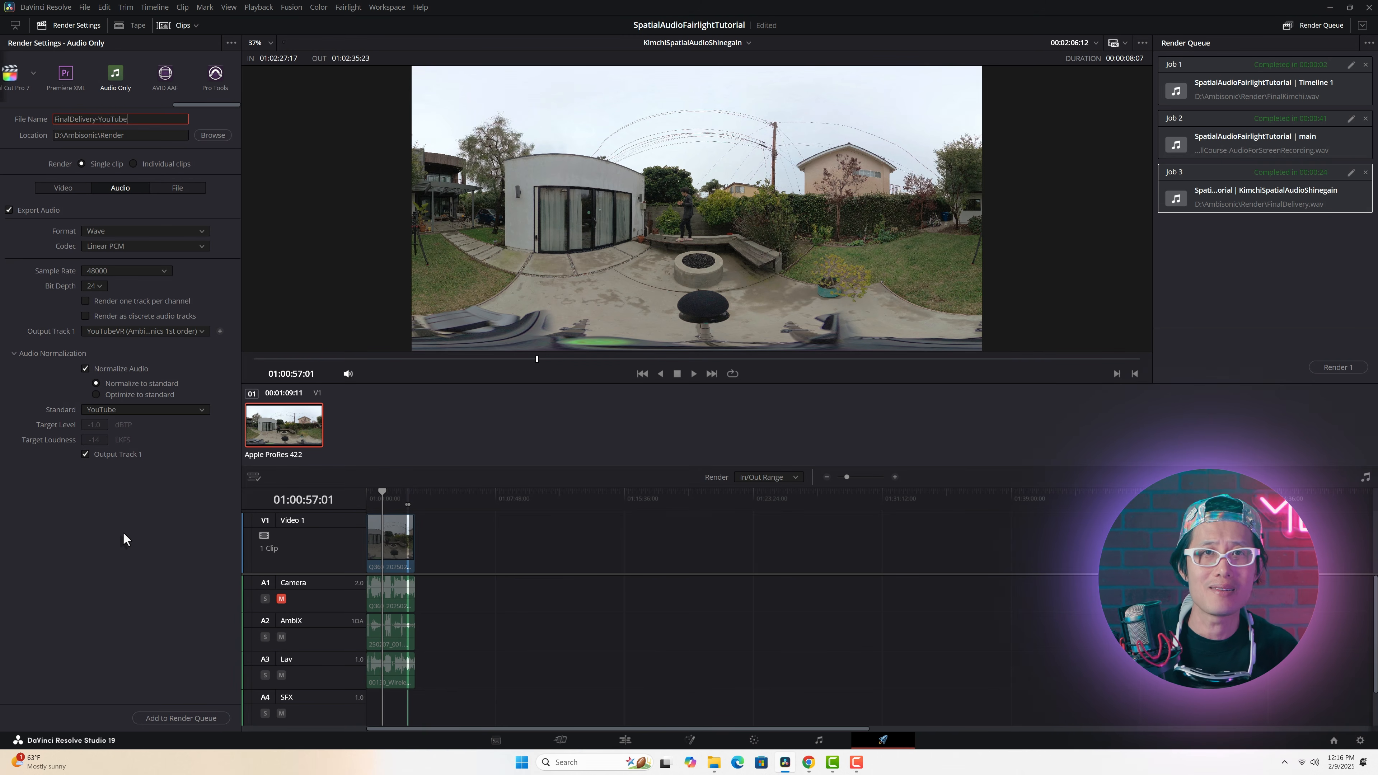
pyautogui.press('capslock')
pyautogui.write('VR')
pyautogui.press('capslock')
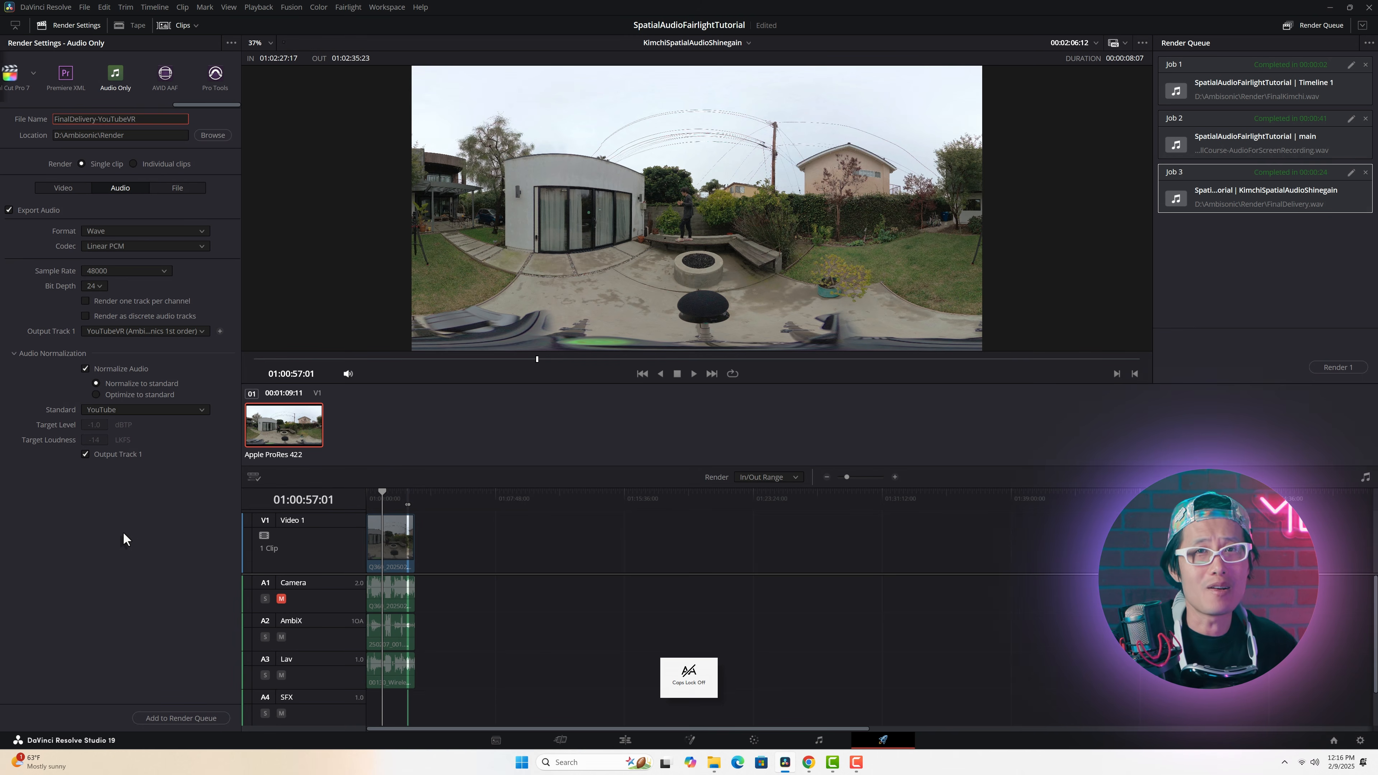
pyautogui.click(192, 717)
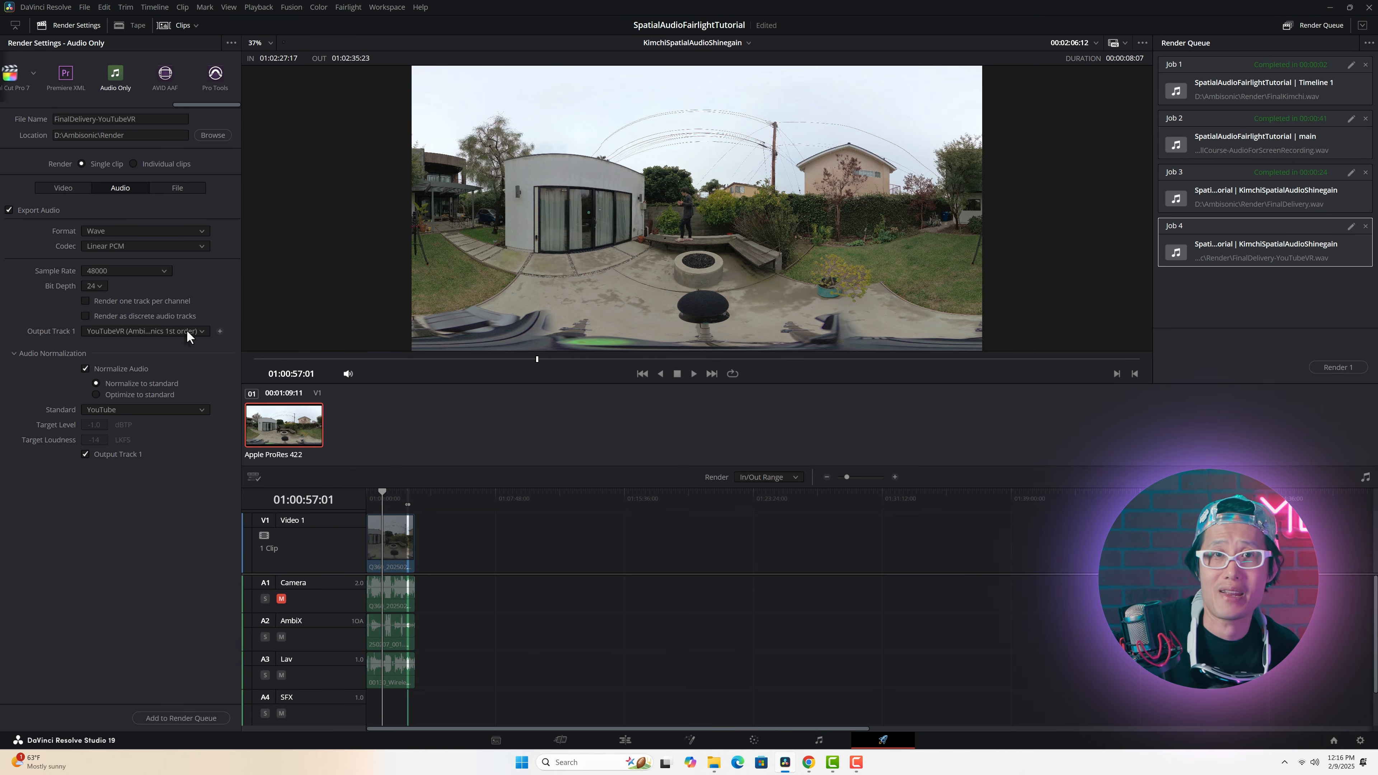
# Step: Set Output Track 1 to Ambisonic (Ambisonics 3rd order), name the file FinalDelivery-16CH, and add the job to the render queue
pyautogui.click(199, 330)
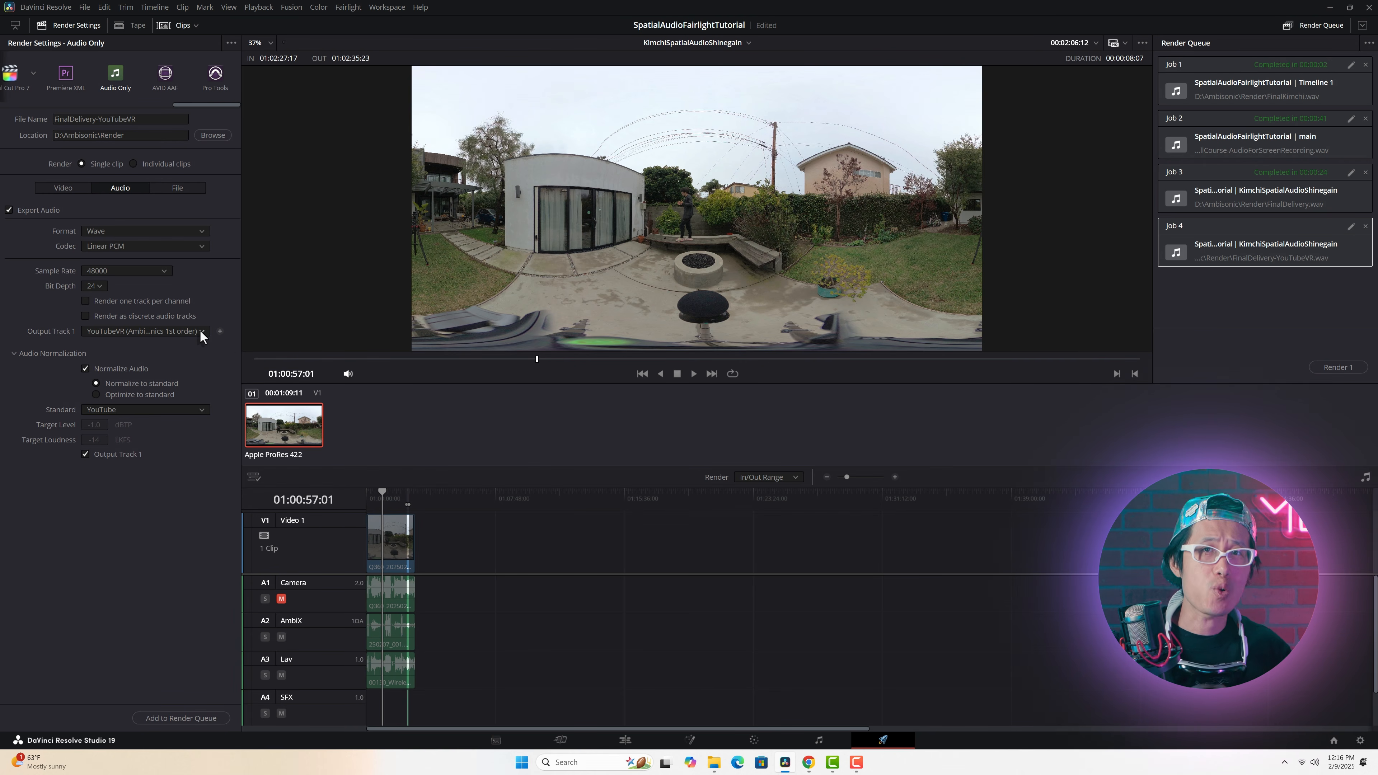
pyautogui.click(199, 329)
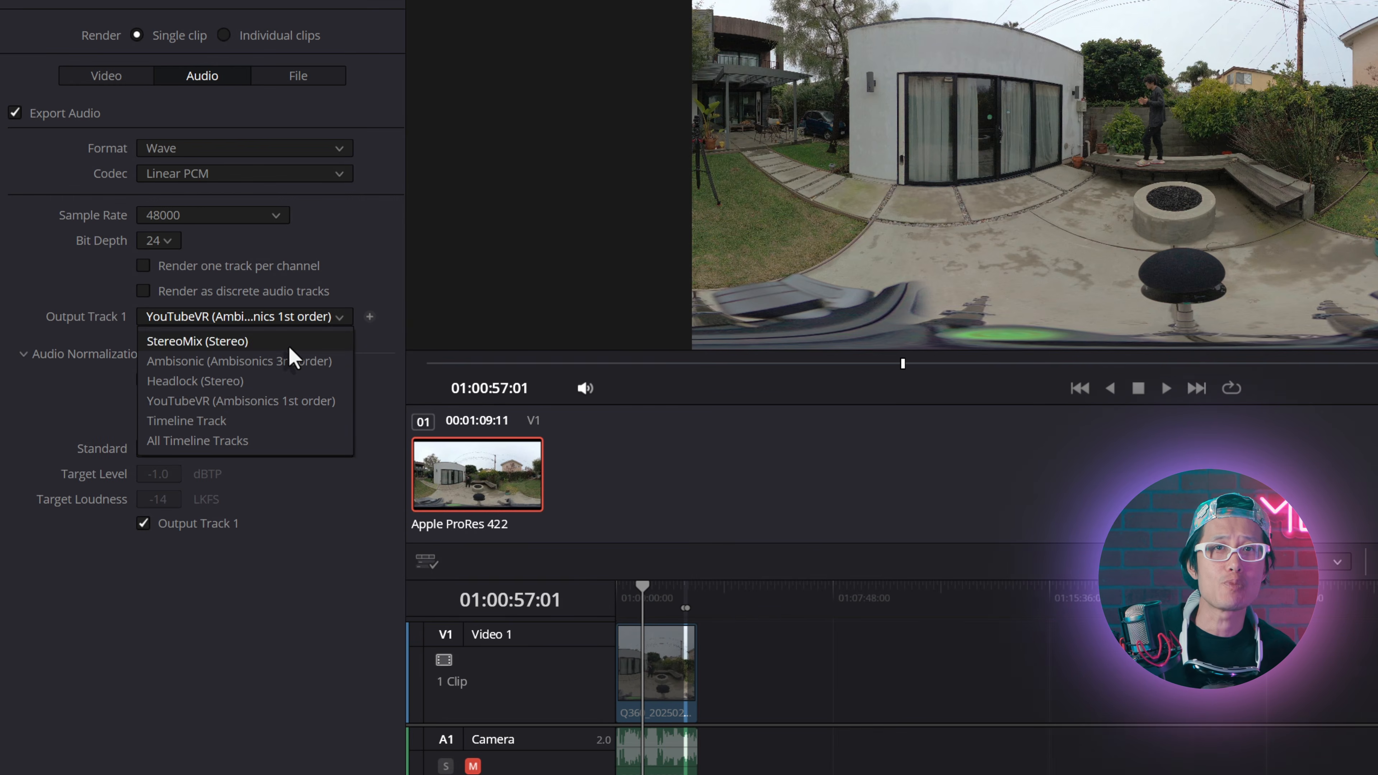
pyautogui.click(278, 361)
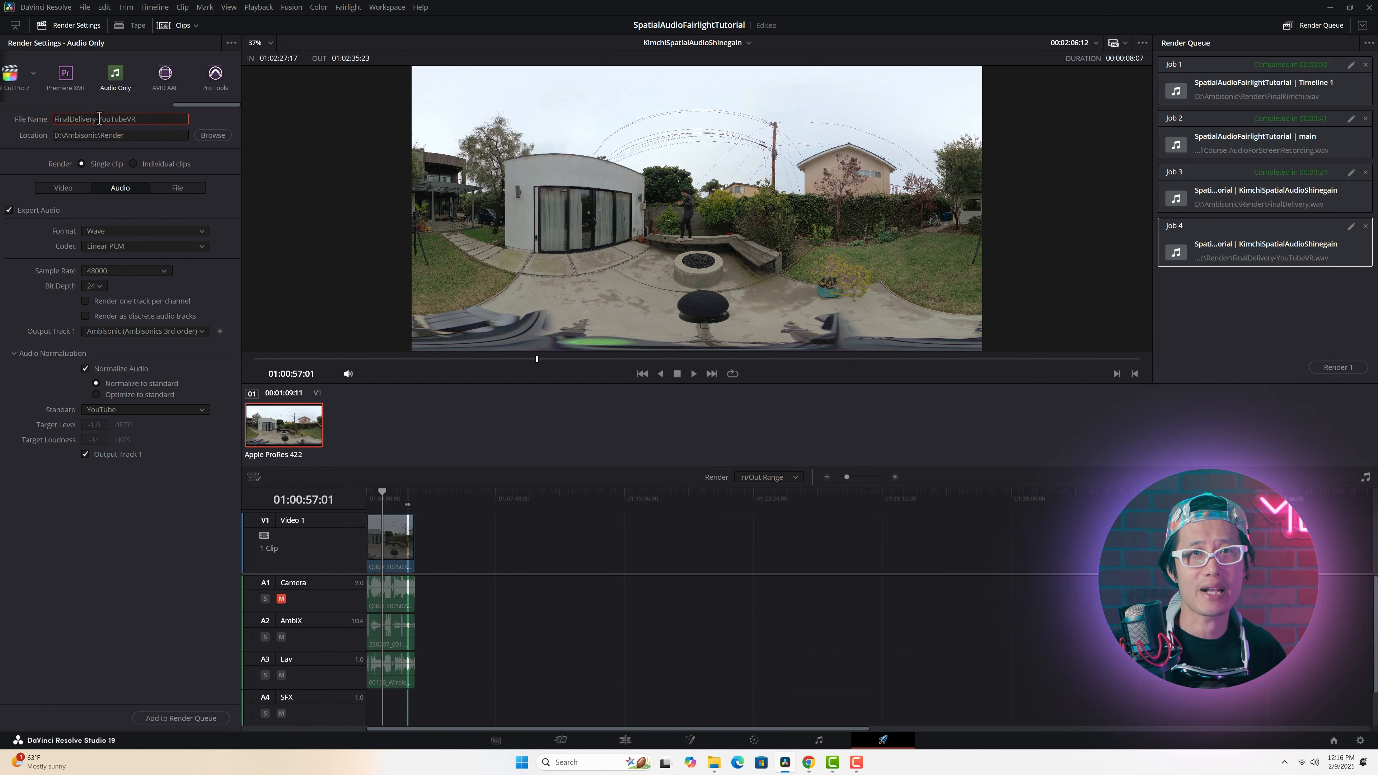
pyautogui.moveTo(100, 118); pyautogui.dragTo(168, 120)
pyautogui.write('16CH')
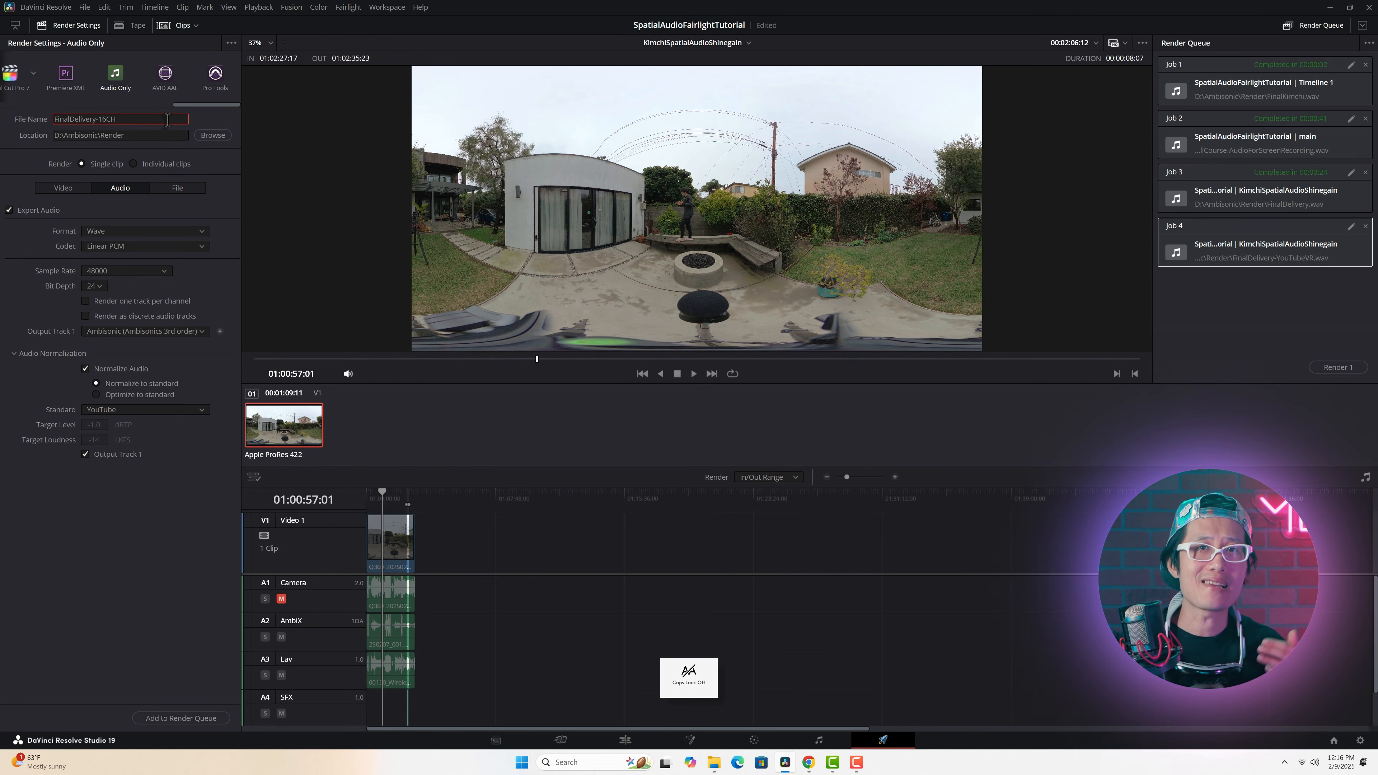
pyautogui.click(181, 718)
# Step: Set Output Track 1 to Headlock (Stereo), name the file FinalDelivery-Headlock, and add the job to the render queue
pyautogui.click(202, 330)
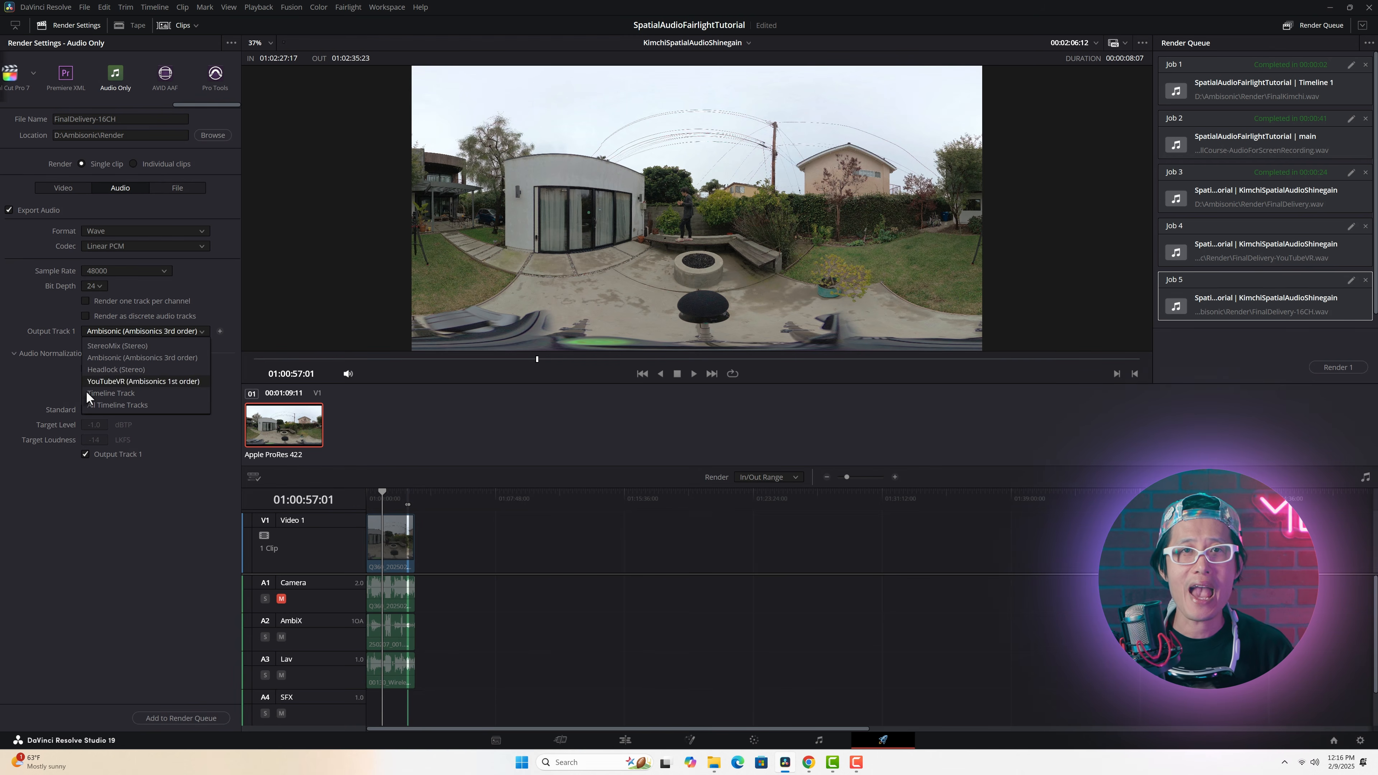
pyautogui.click(107, 369)
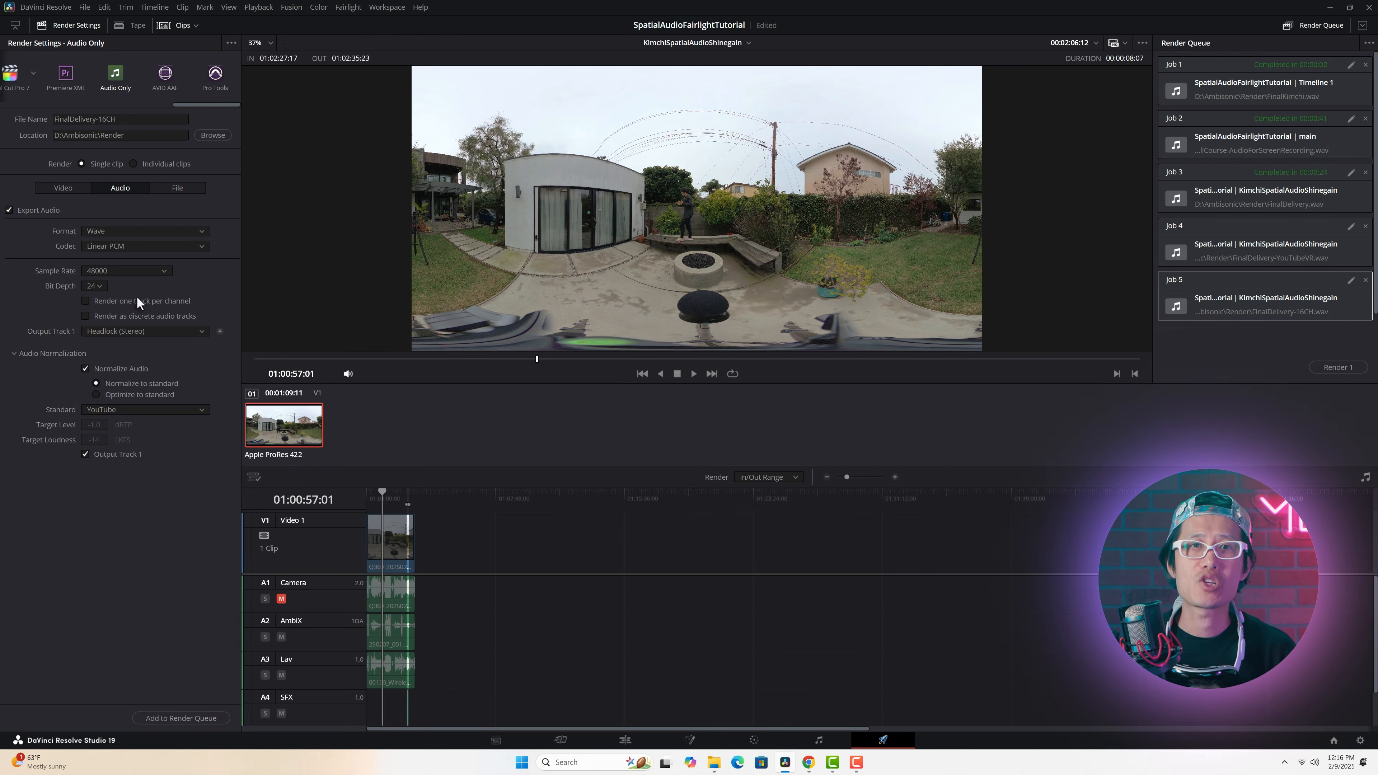
pyautogui.click(132, 119)
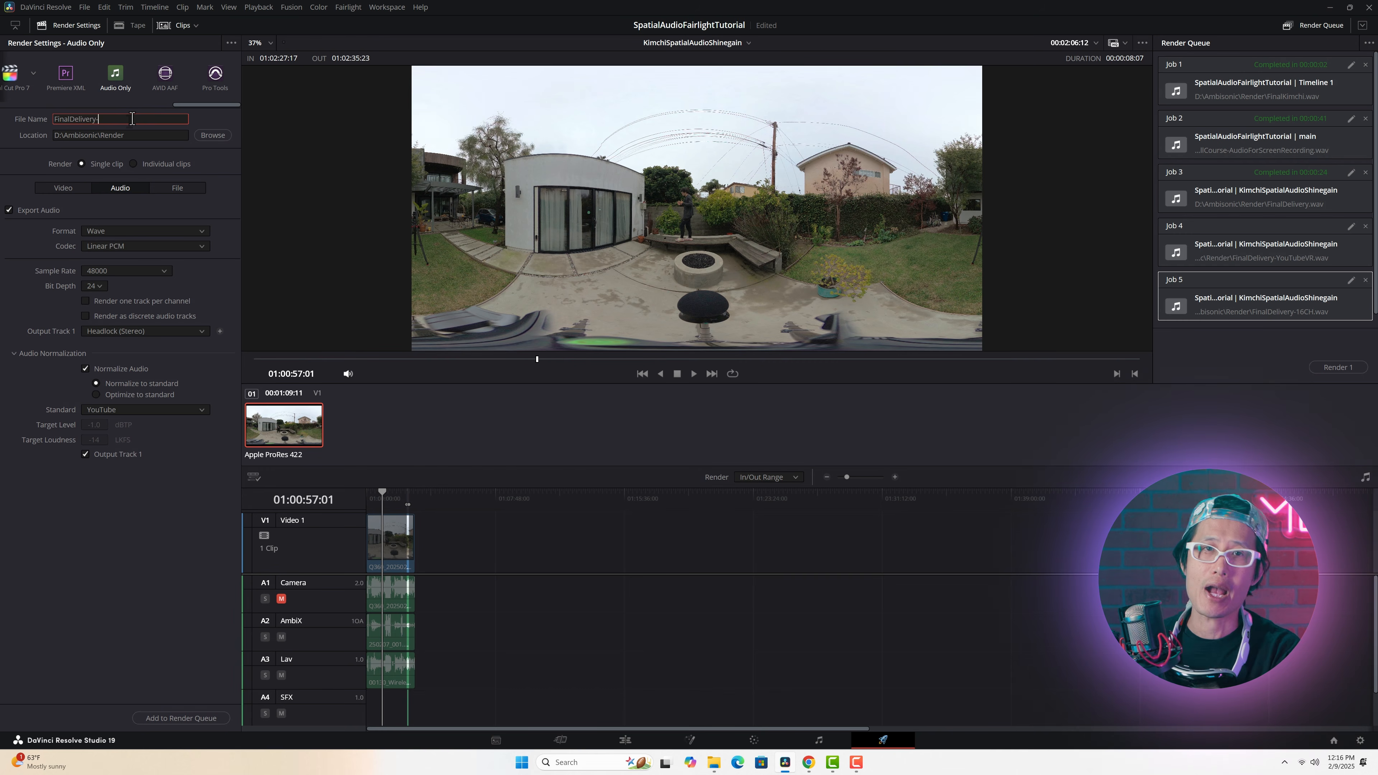
pyautogui.write('Headlock')
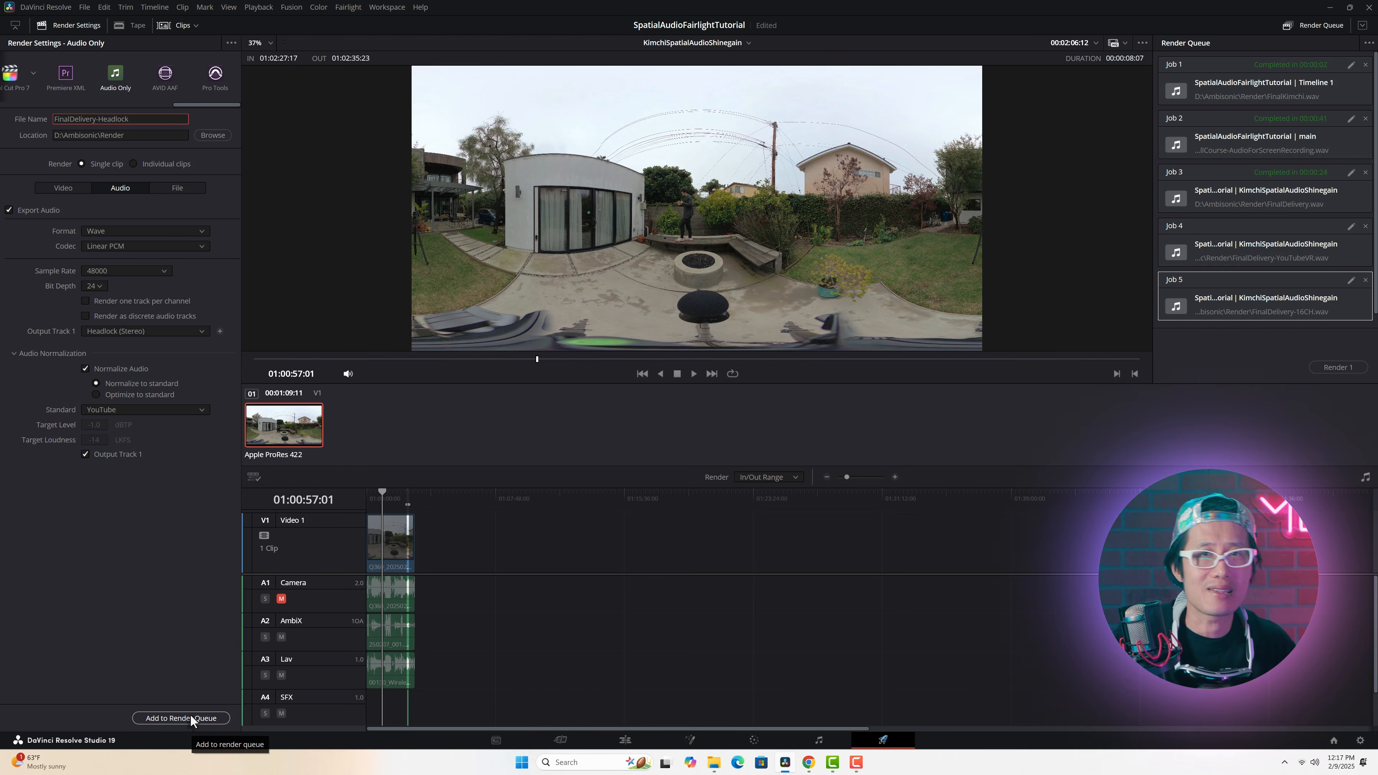
pyautogui.click(190, 715)
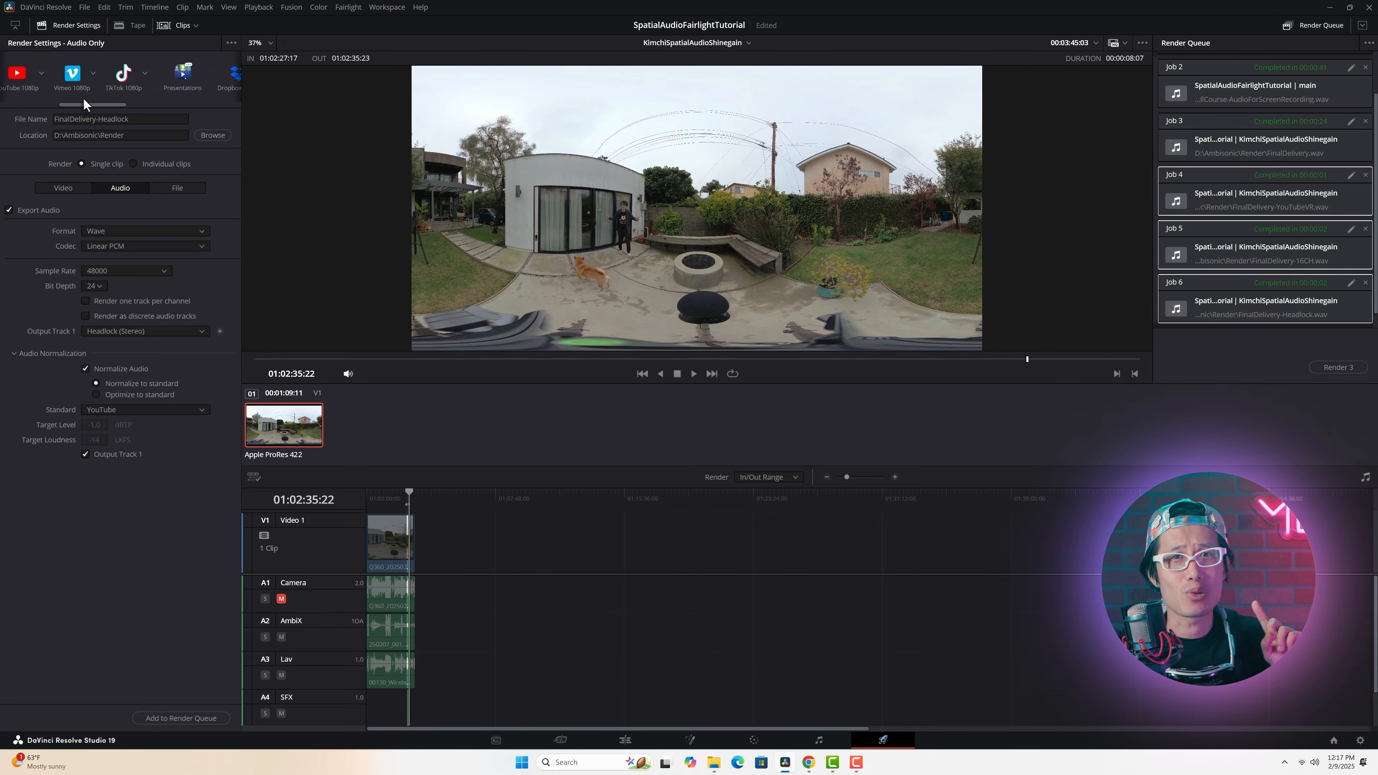
# Step: Switch the render settings to the Custom Export preset with audio export enabled and set Output Track 1 to StereoMix (Stereo)
pyautogui.moveTo(84, 103); pyautogui.dragTo(25, 103)
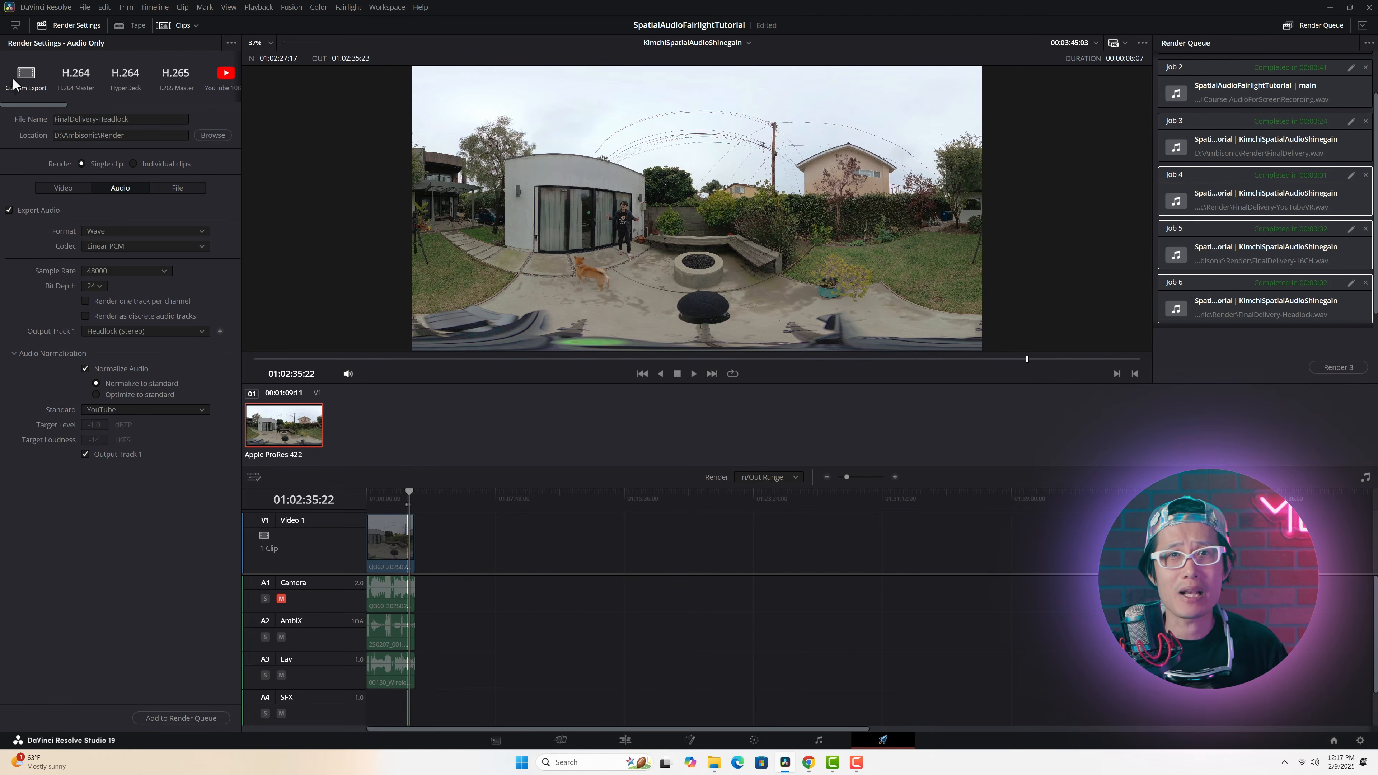
pyautogui.click(25, 75)
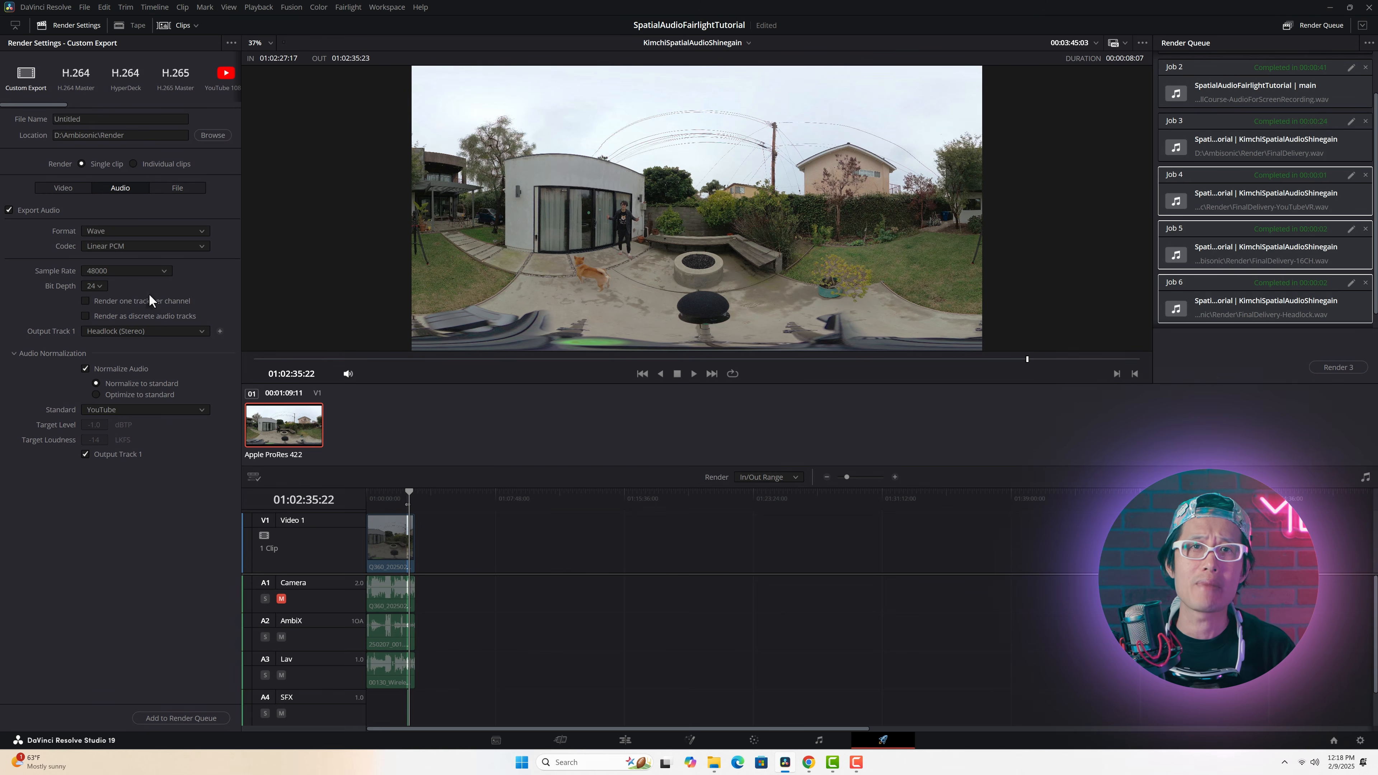
pyautogui.click(8, 211)
pyautogui.click(9, 211)
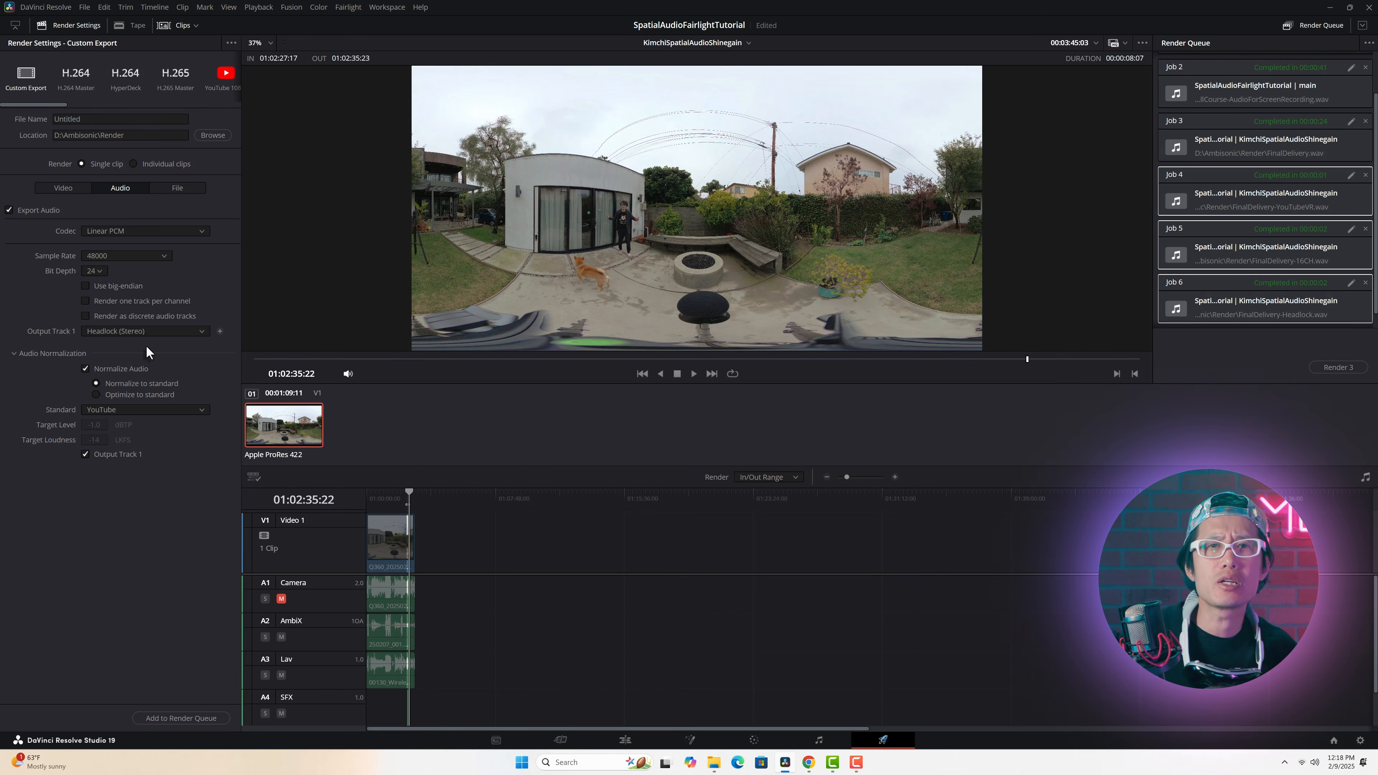
pyautogui.click(163, 331)
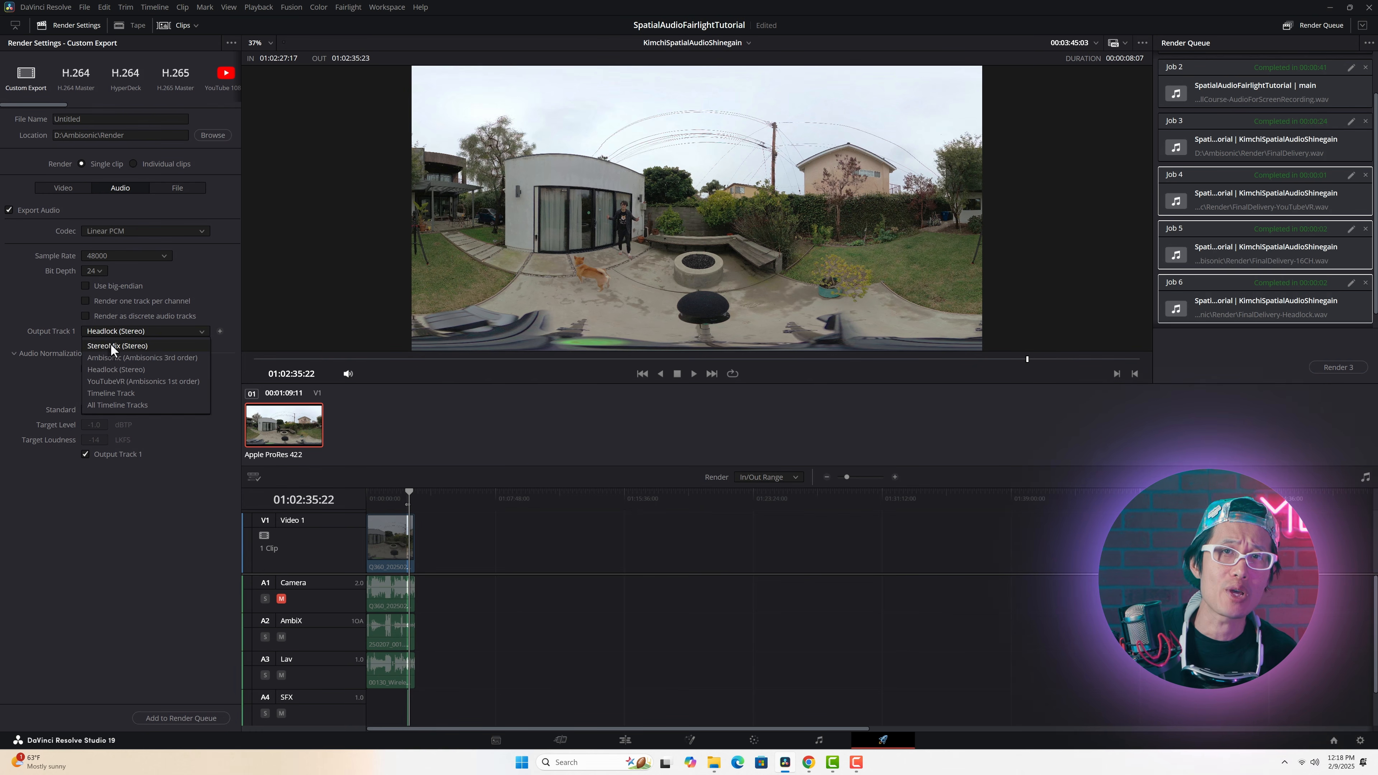
pyautogui.click(145, 332)
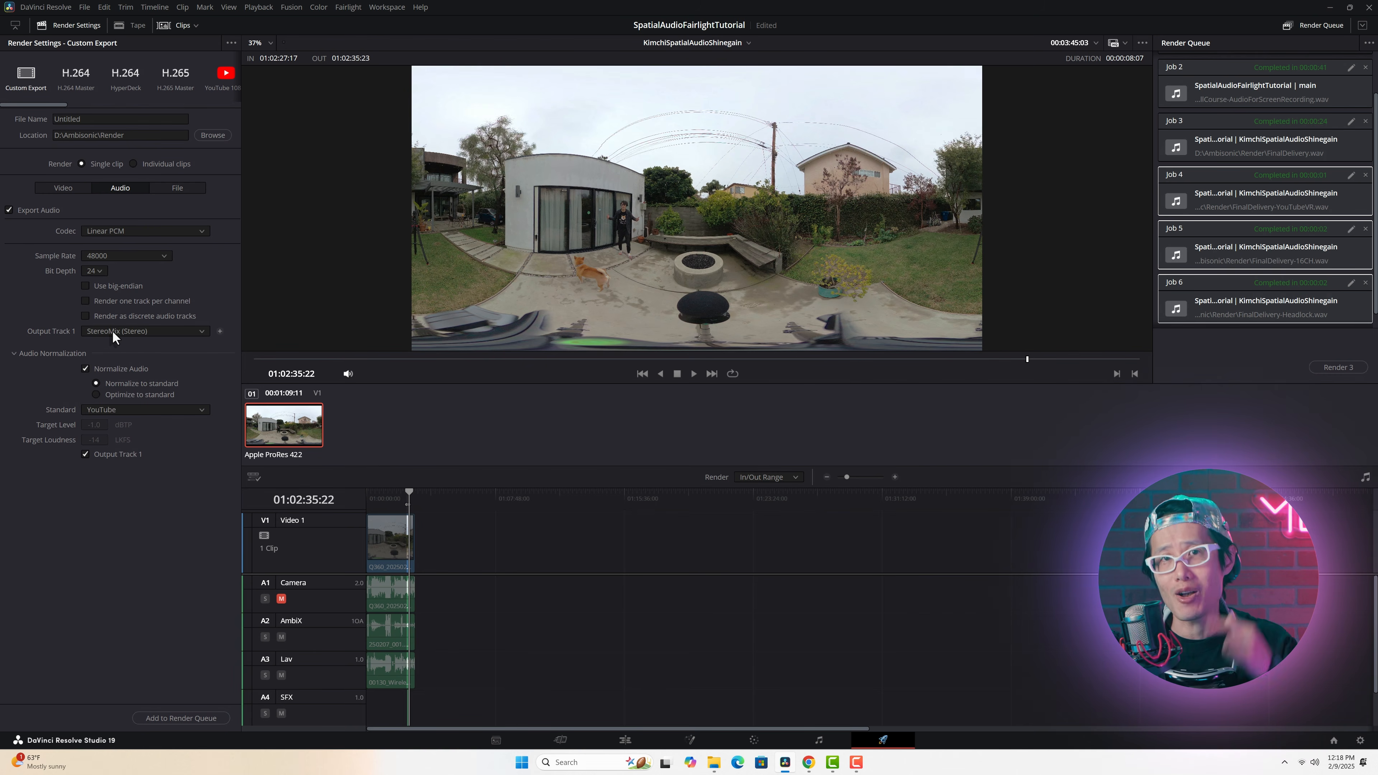
# Step: Configure the video export with MP4 format, H.265 codec and the NVIDIA encoder
pyautogui.click(58, 187)
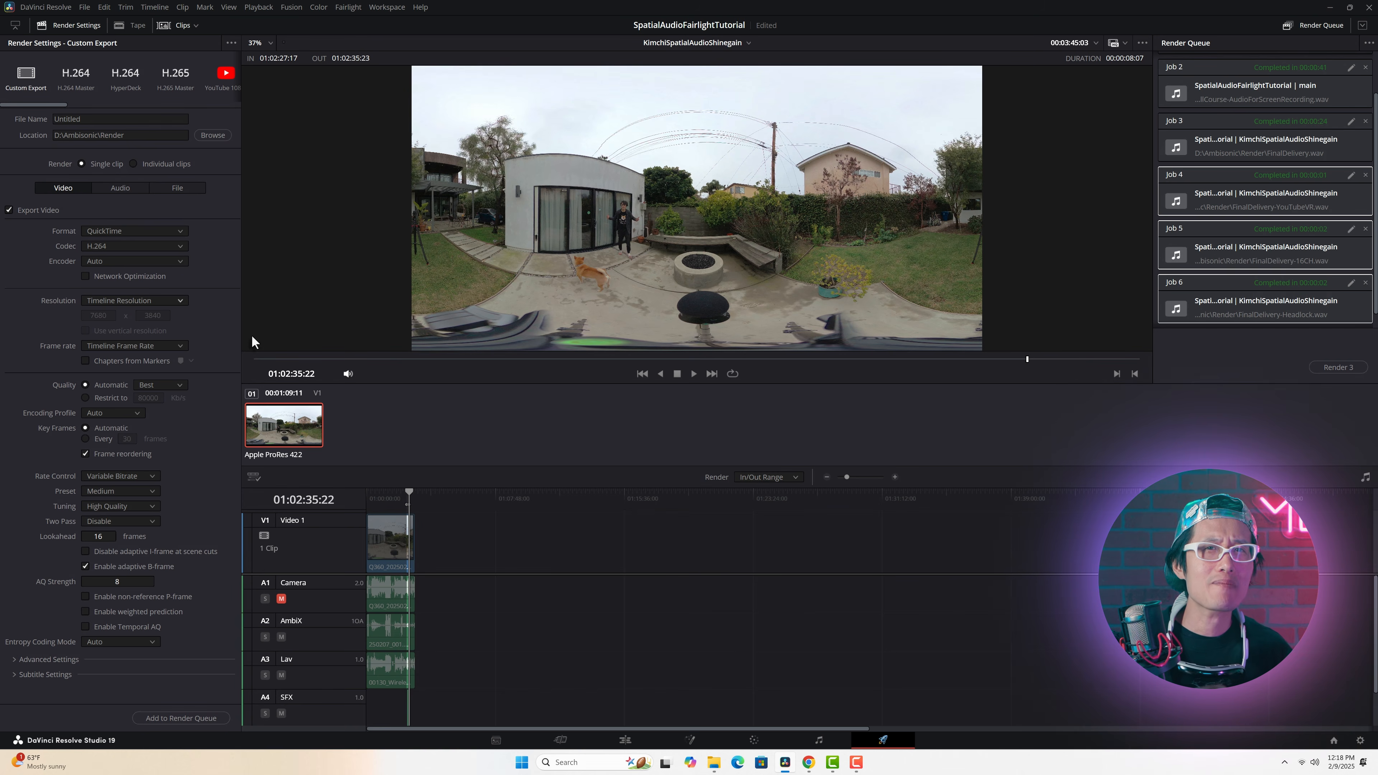
pyautogui.click(107, 231)
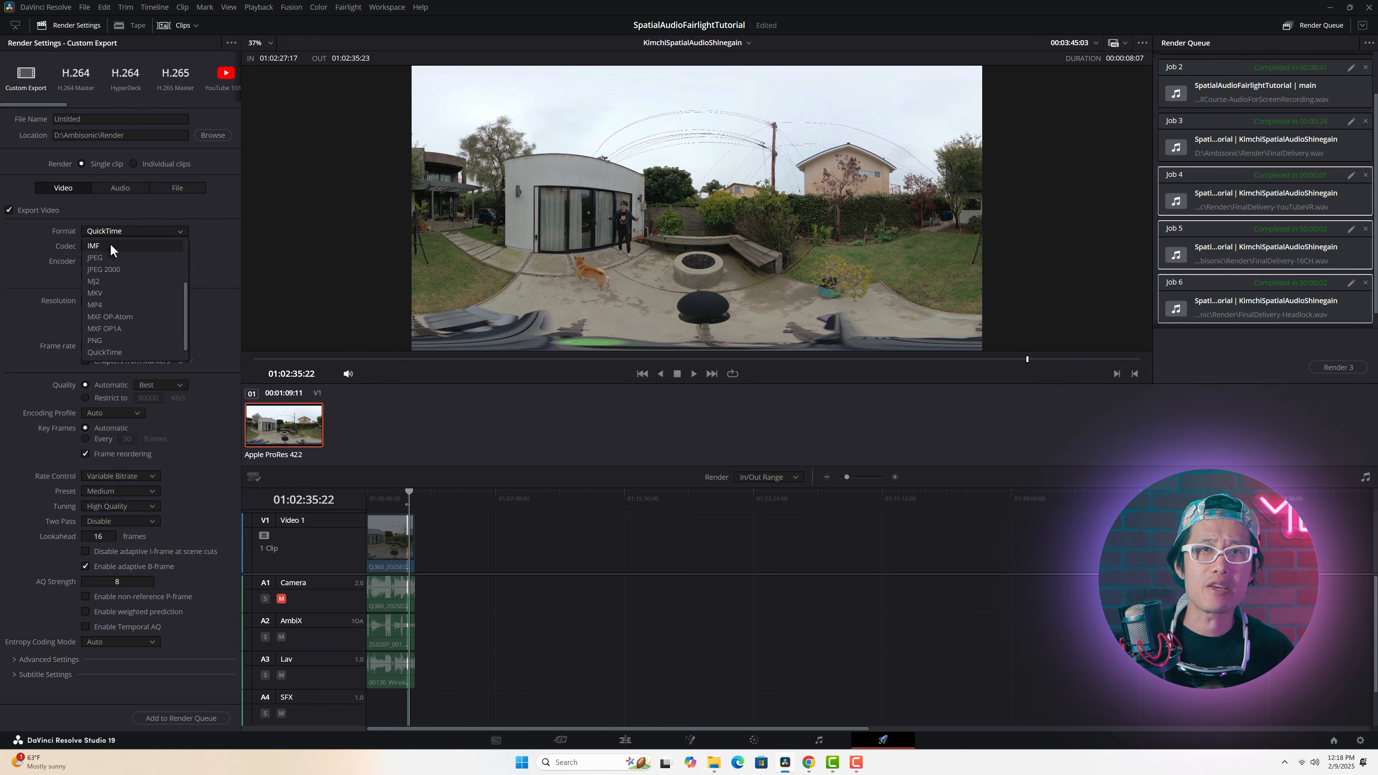
pyautogui.click(112, 308)
pyautogui.click(105, 243)
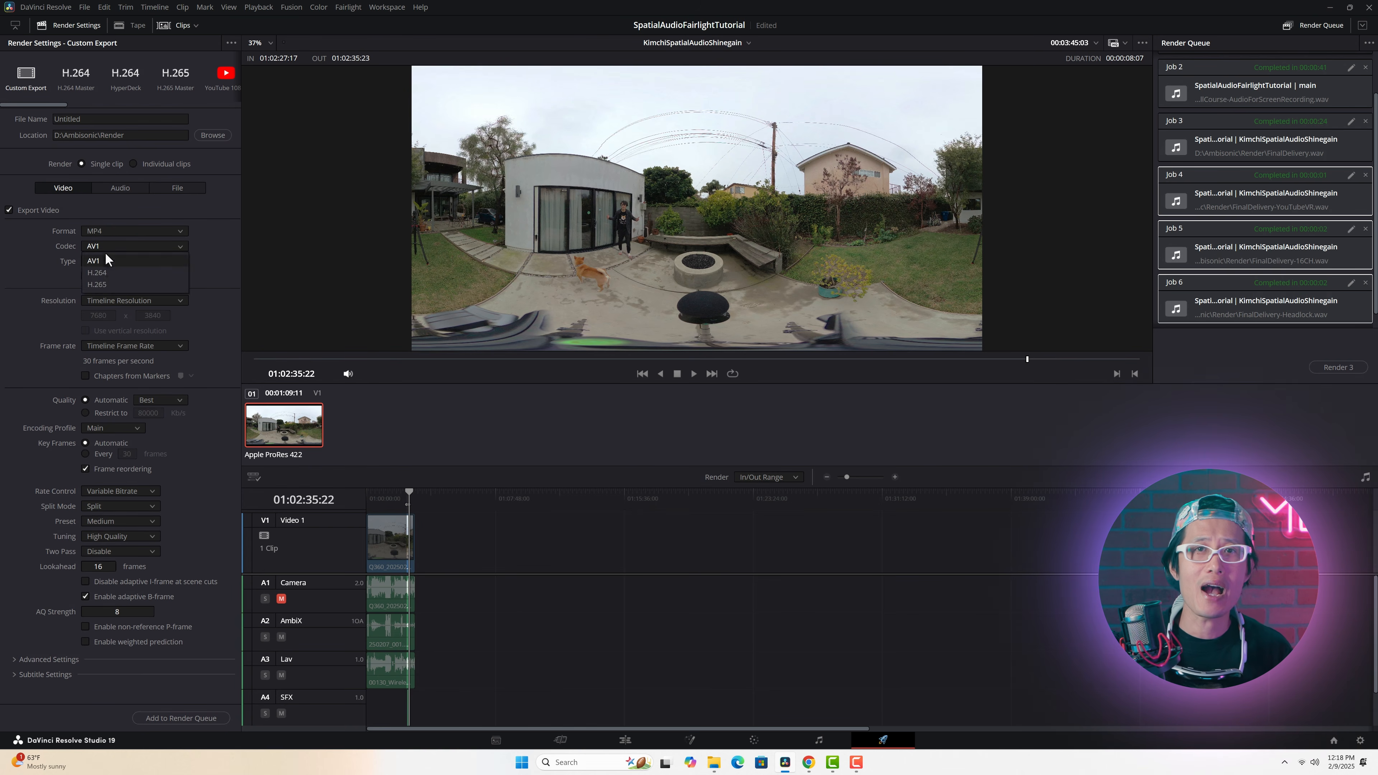
pyautogui.click(100, 285)
pyautogui.click(102, 259)
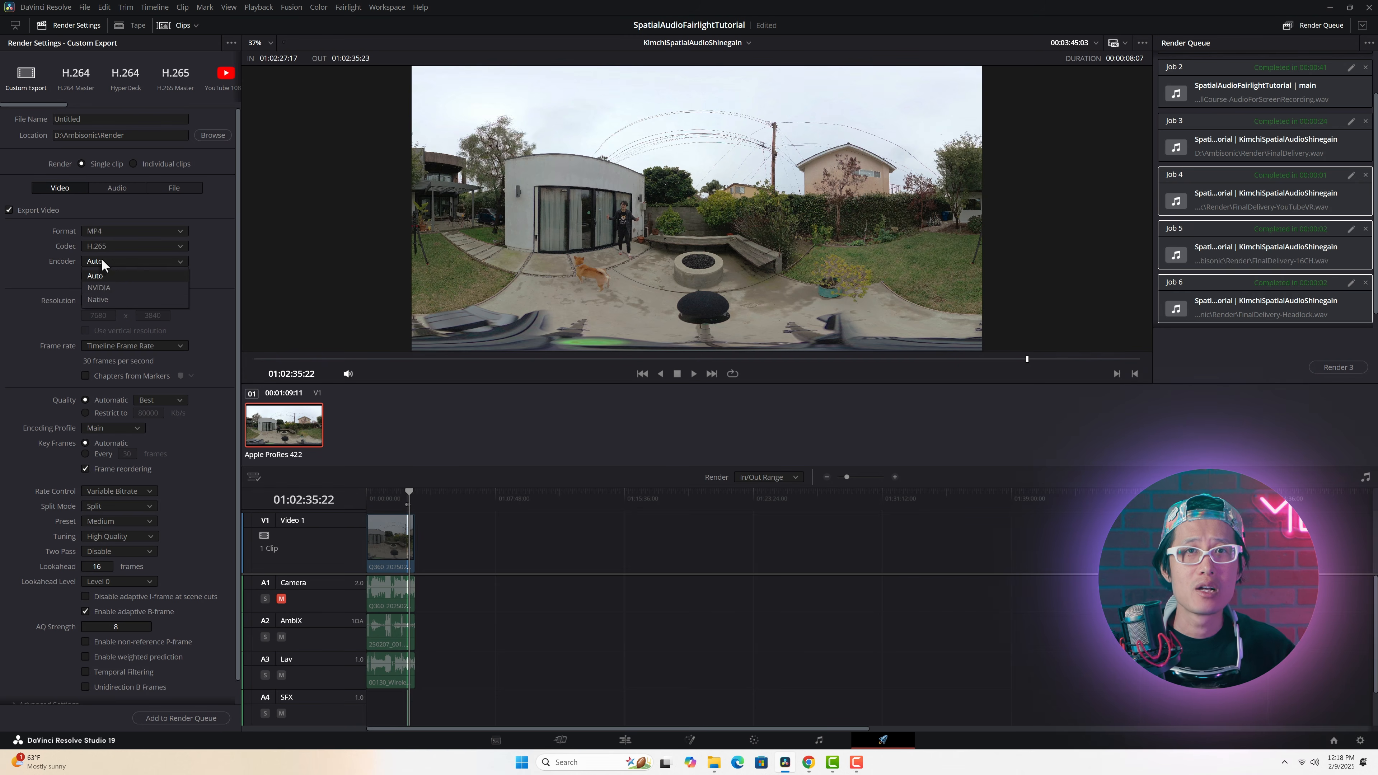
pyautogui.click(116, 287)
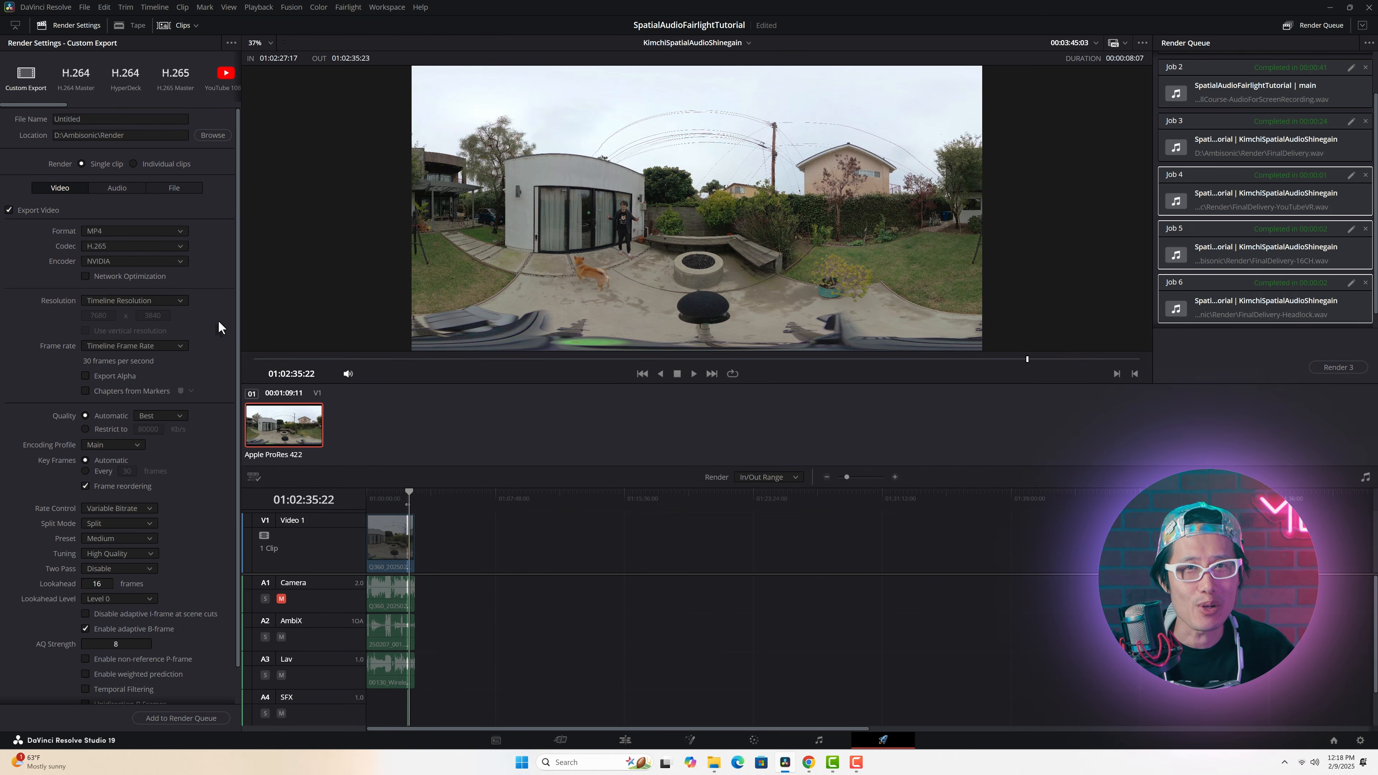
# Step: Name the video render file Video8K360
pyautogui.click(81, 118)
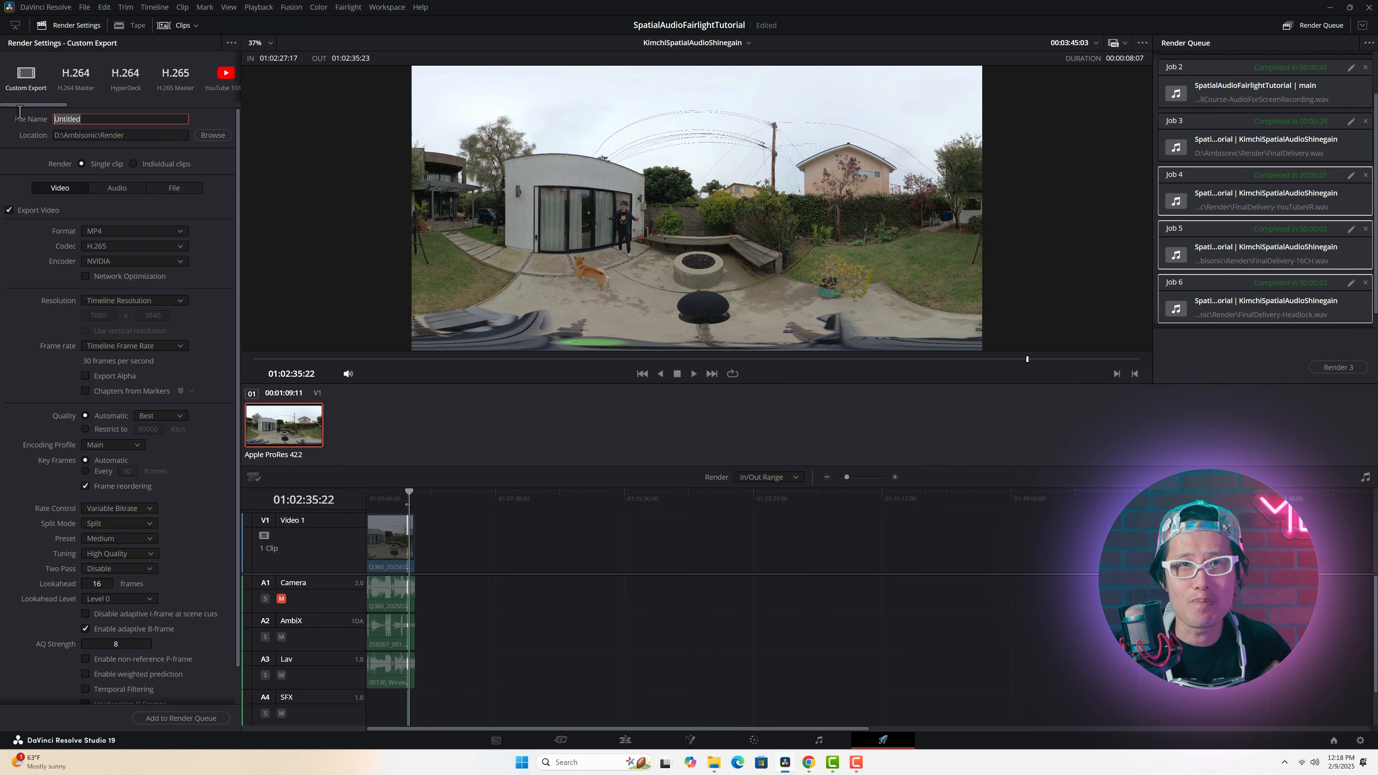
pyautogui.write('V')
pyautogui.press('capslock')
pyautogui.write('ideo8K360')
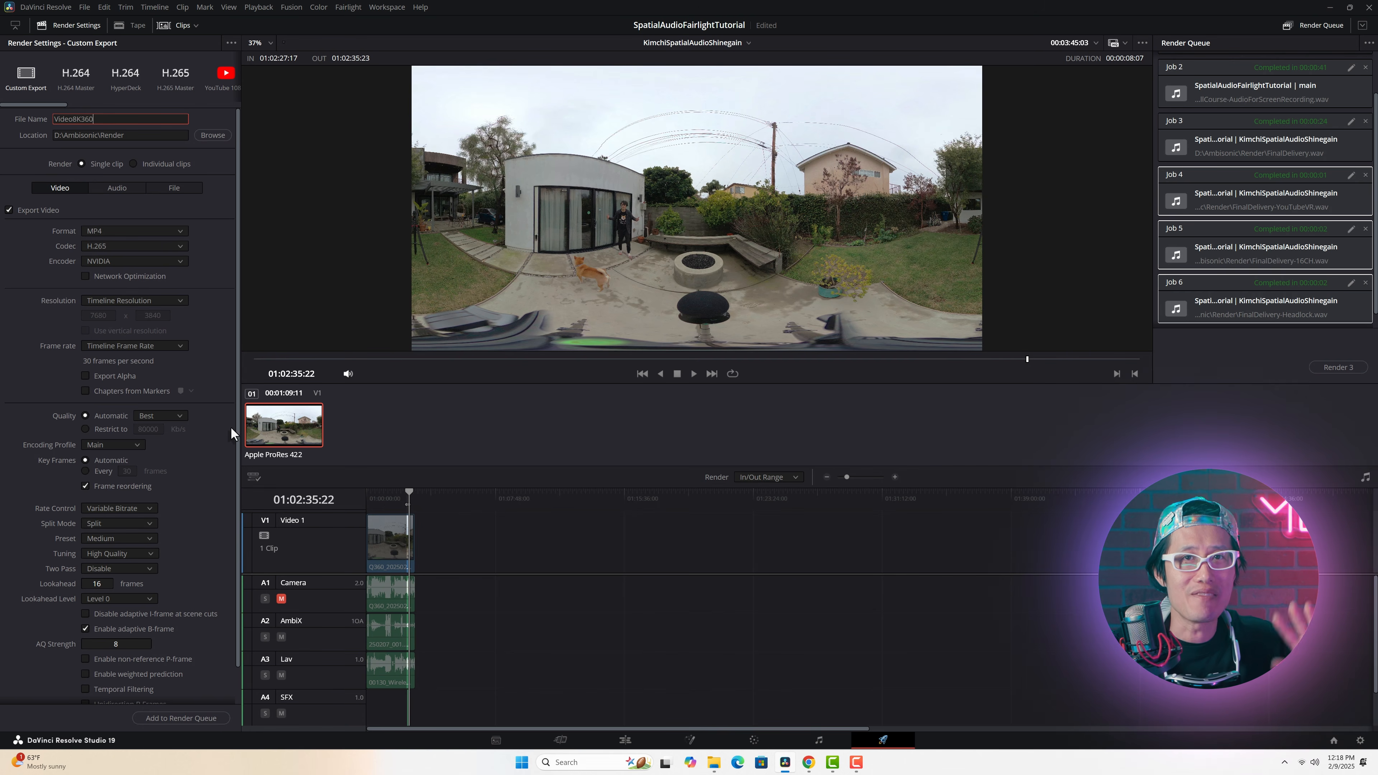
pyautogui.press('Return')
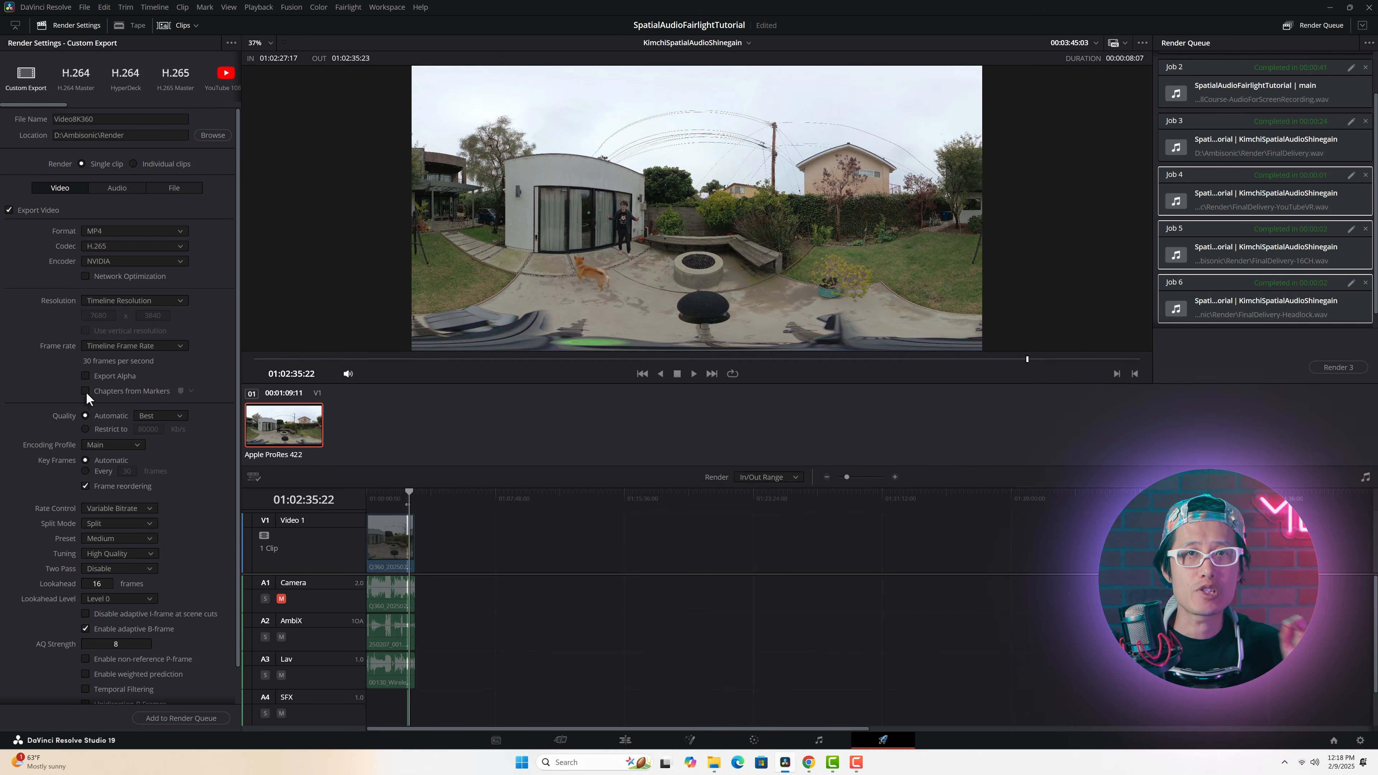
# Step: Set the video export's rate control to Constant Bitrate and look through the remaining video settings
pyautogui.click(132, 506)
pyautogui.click(129, 546)
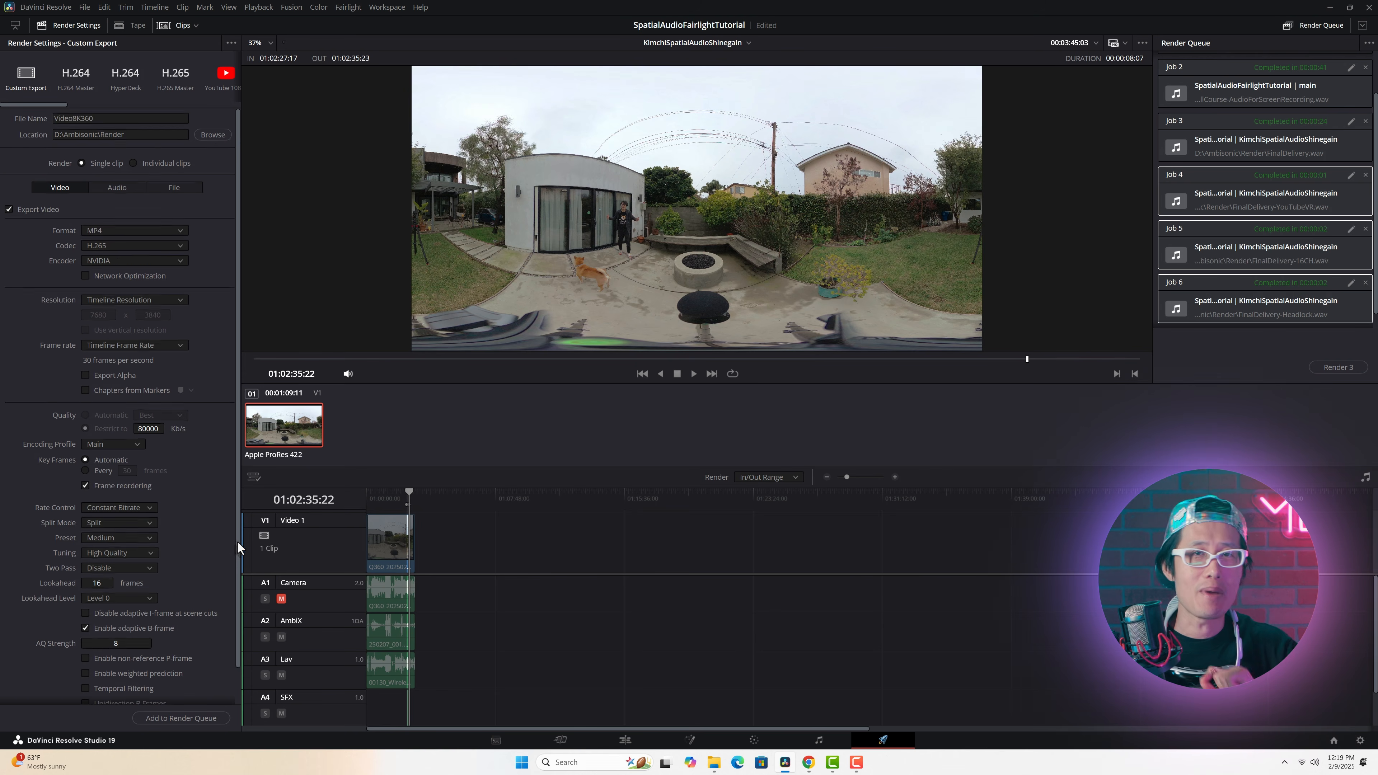
pyautogui.scroll(-2, 237, 540)
pyautogui.scroll(-10, 237, 503)
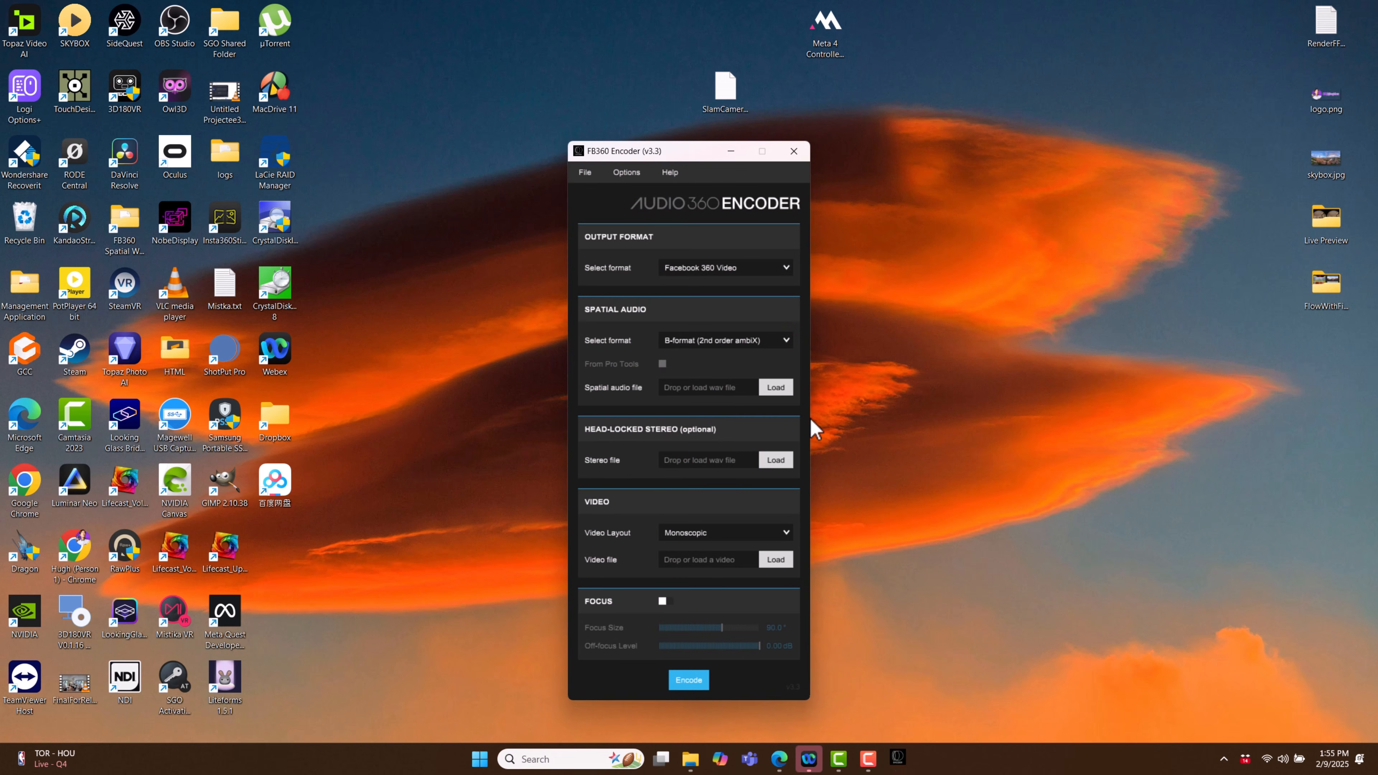
# Step: In FB360 Encoder, keep Facebook 360 Video as the output format and set the spatial audio format to B-format (3rd order ambiX)
pyautogui.click(785, 267)
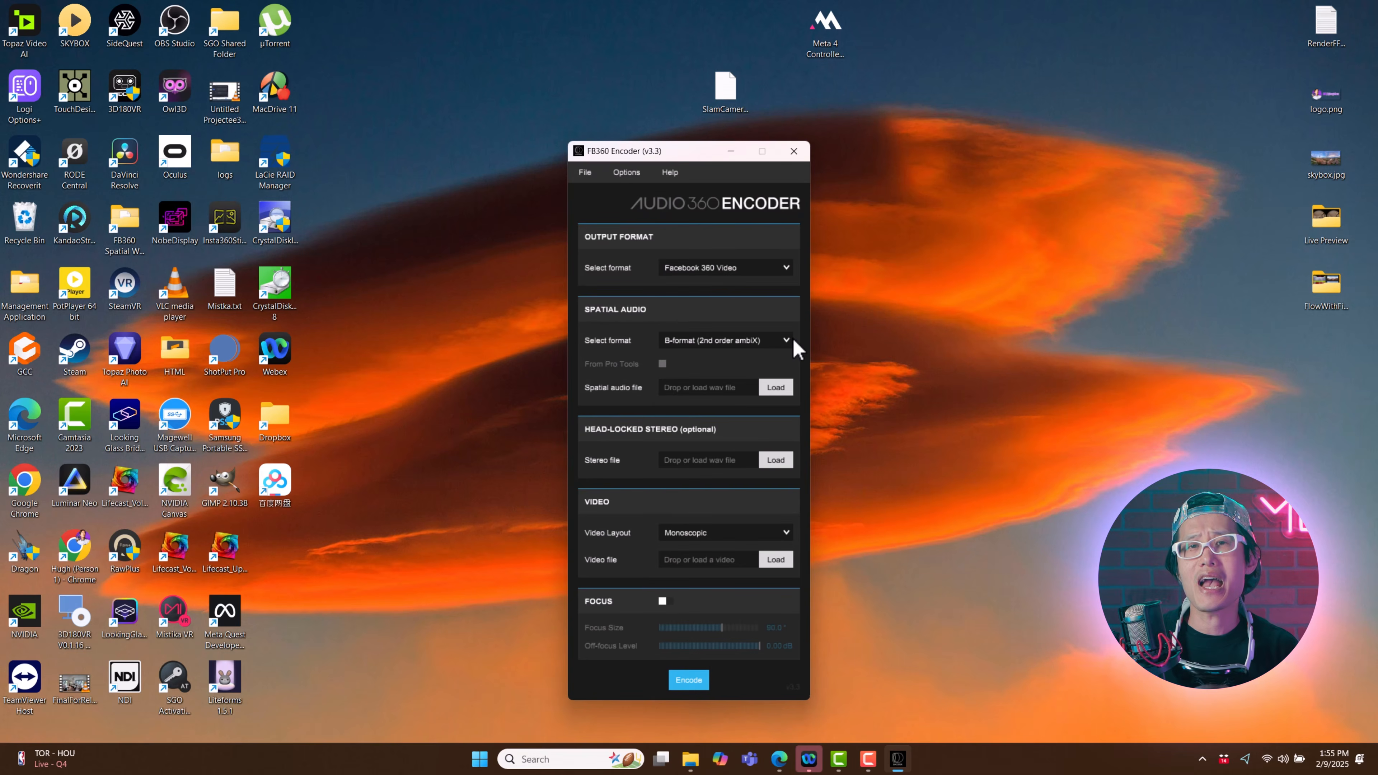
pyautogui.click(781, 344)
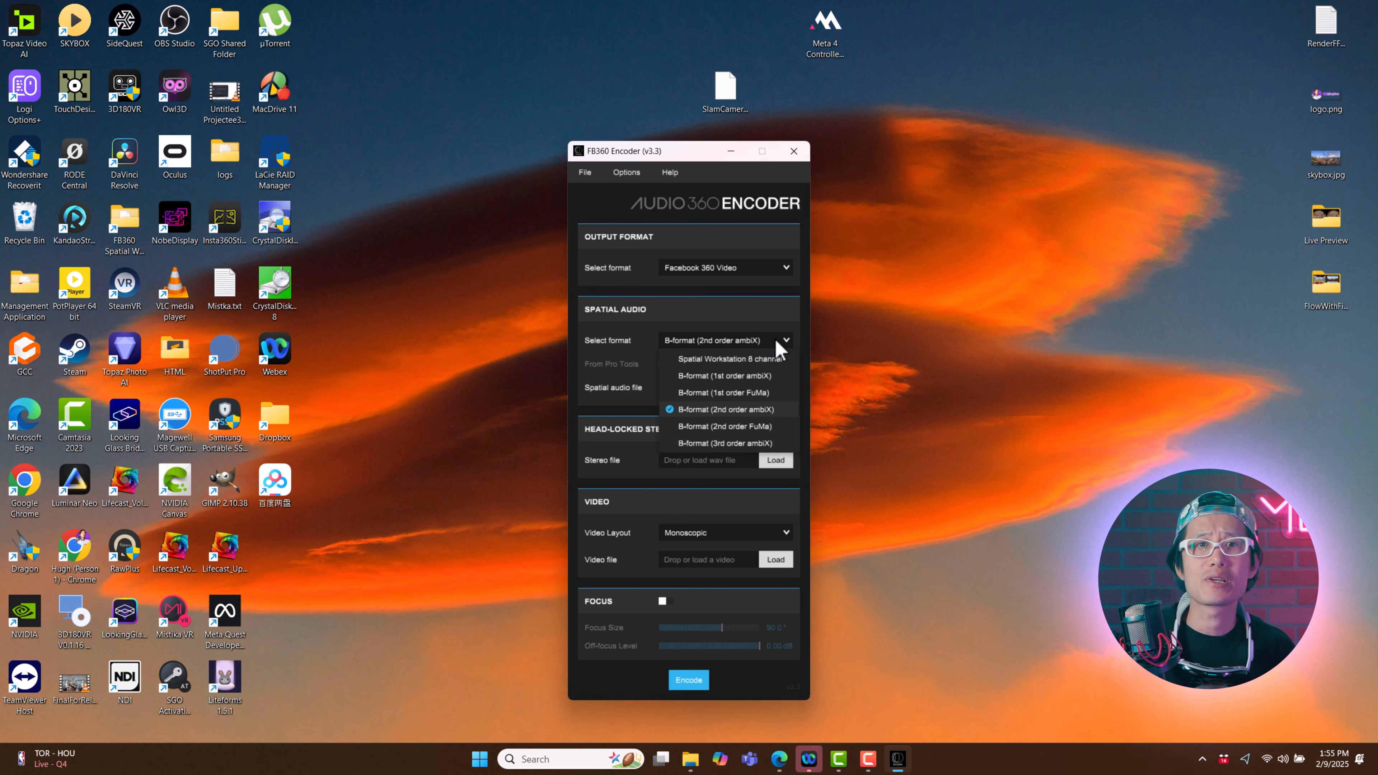
pyautogui.click(720, 444)
# Step: Load FinalDelivery-16CH.wav from the Ambisonic Render folder as the spatial audio file and FinalDelivery-Headlock.wav as the head-locked stereo file
pyautogui.click(779, 390)
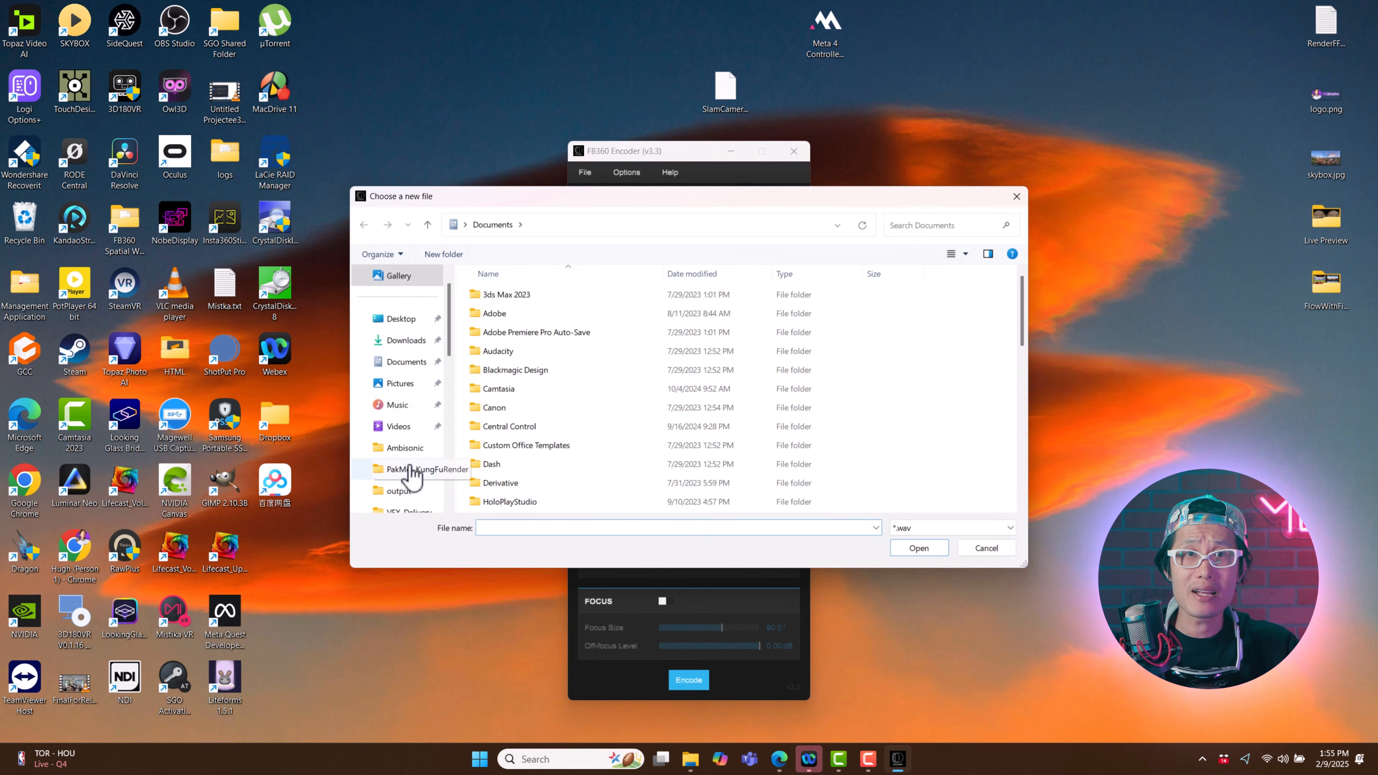
pyautogui.scroll(-6, 407, 472)
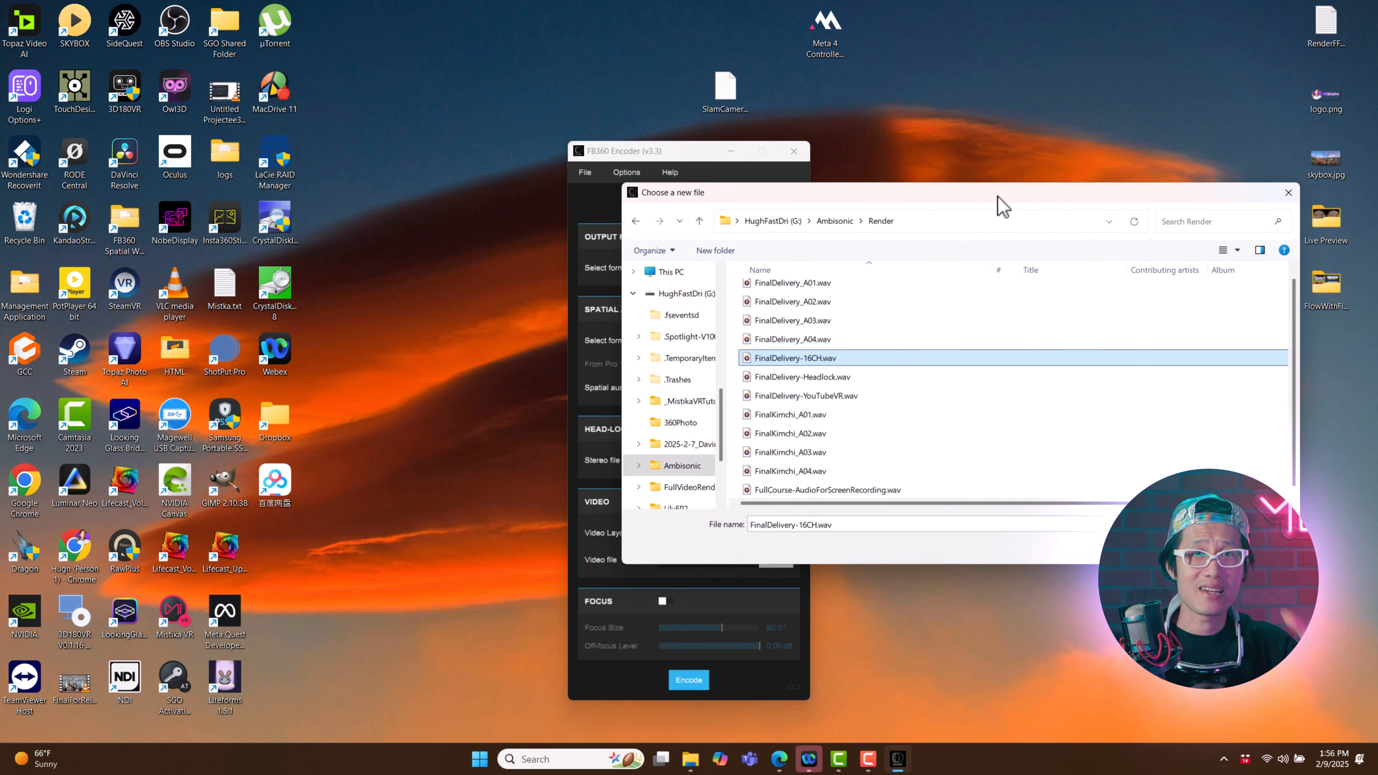
pyautogui.moveTo(1000, 206); pyautogui.dragTo(911, 252)
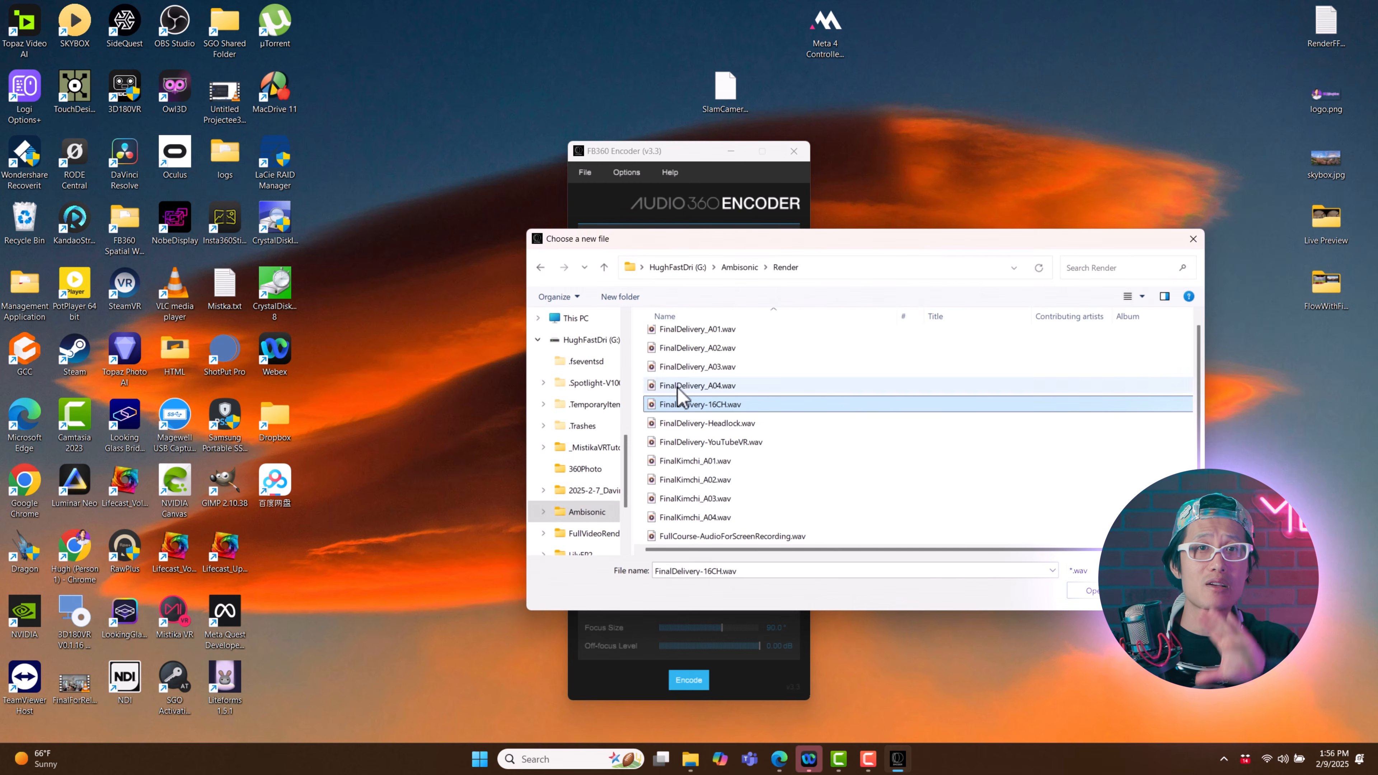
pyautogui.press('Return')
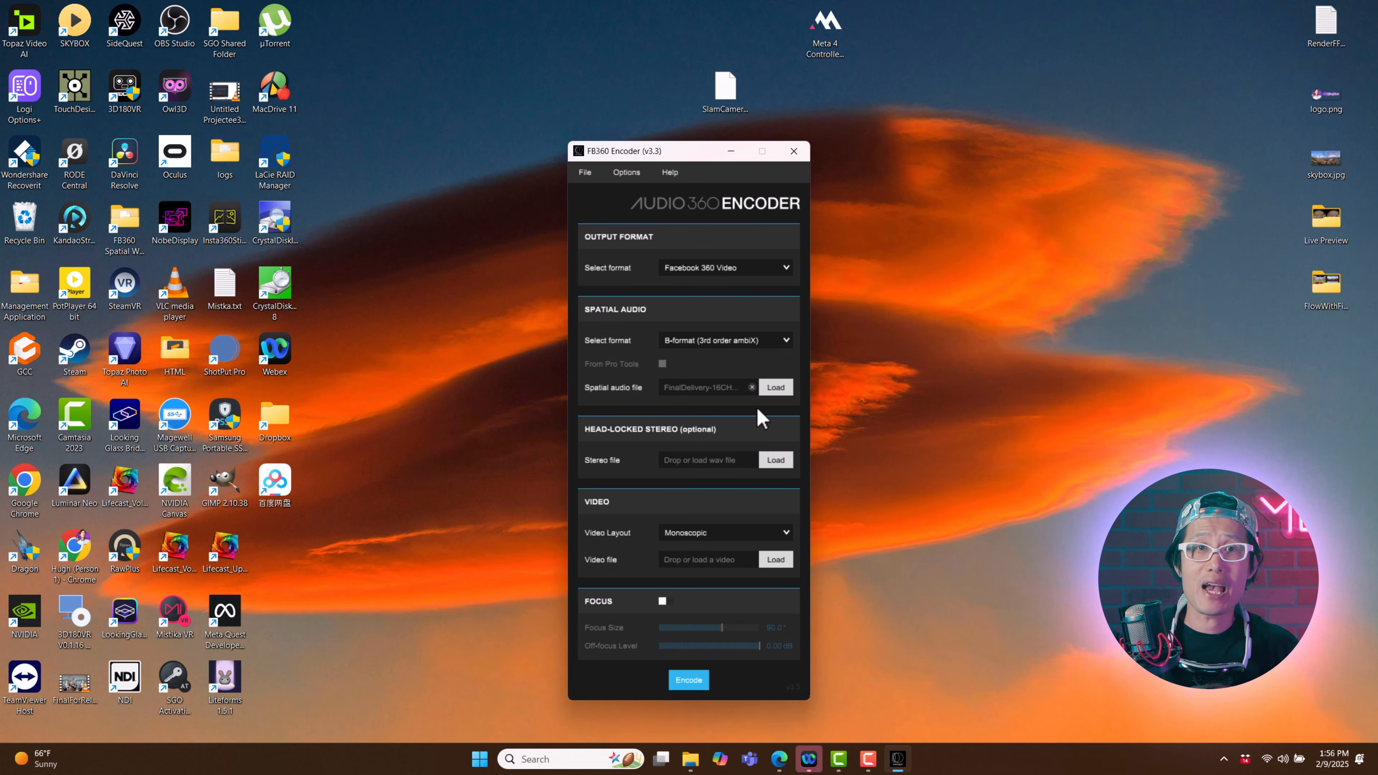
pyautogui.click(782, 463)
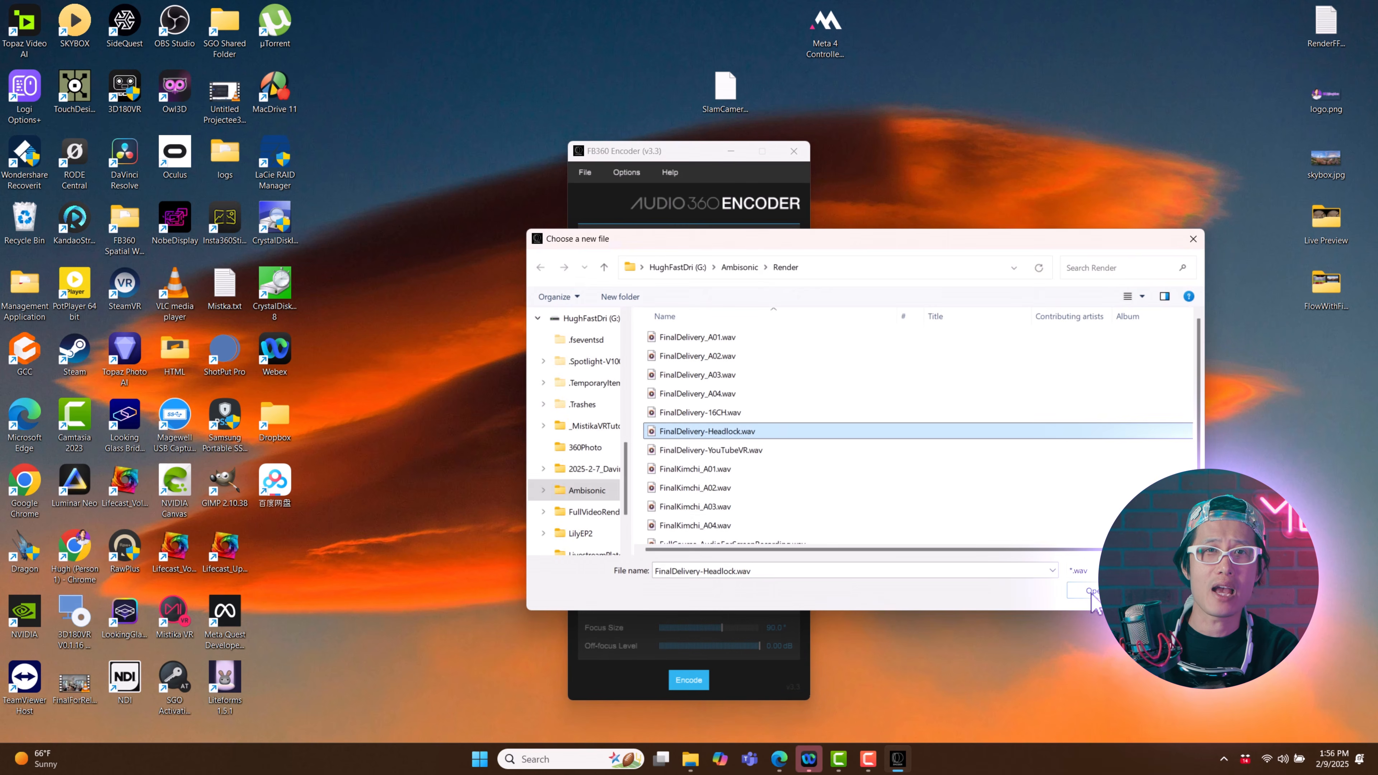
pyautogui.click(1089, 596)
# Step: Set the video layout to Monoscopic, load YouTubeVR-AmbisonicTest.mp4 from the Ambisonic folder as the video file, and start encoding
pyautogui.click(781, 535)
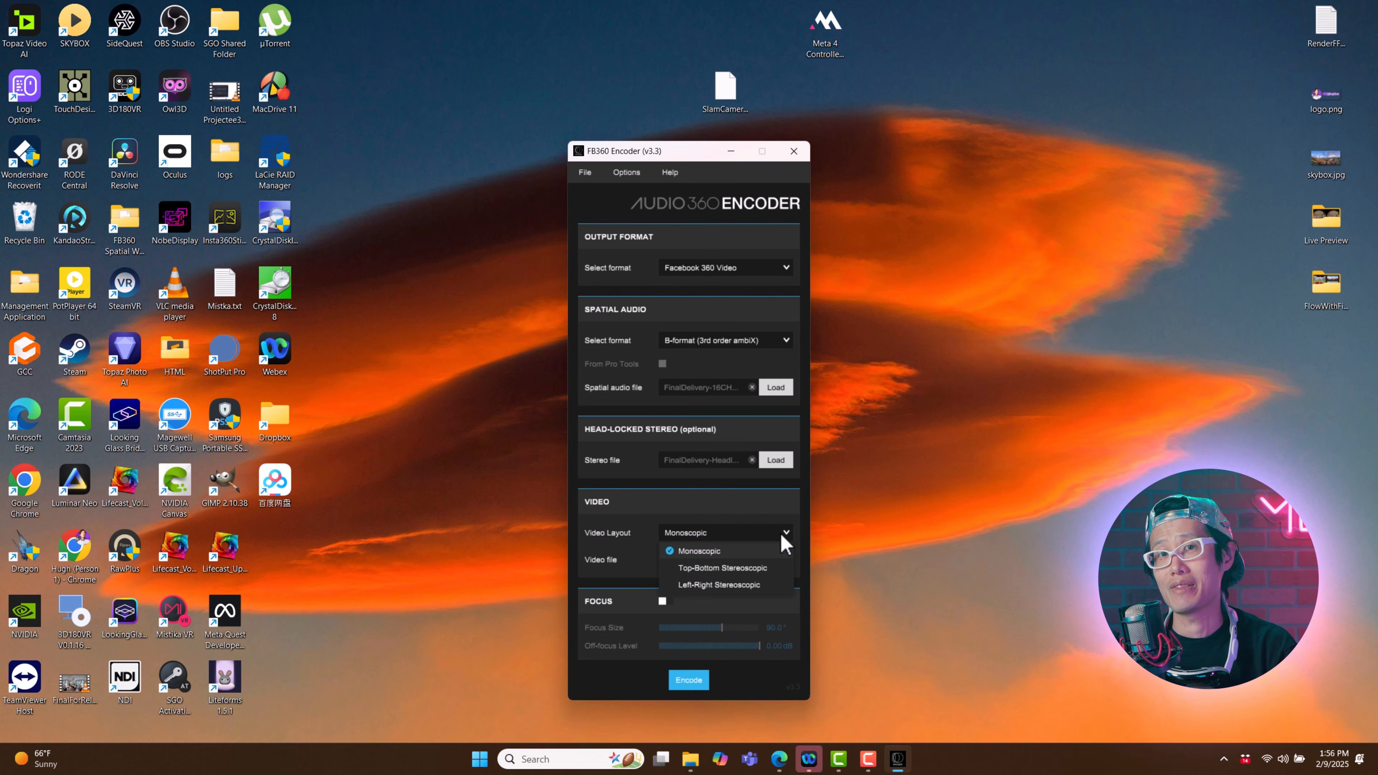
pyautogui.click(690, 550)
pyautogui.click(776, 560)
pyautogui.click(841, 351)
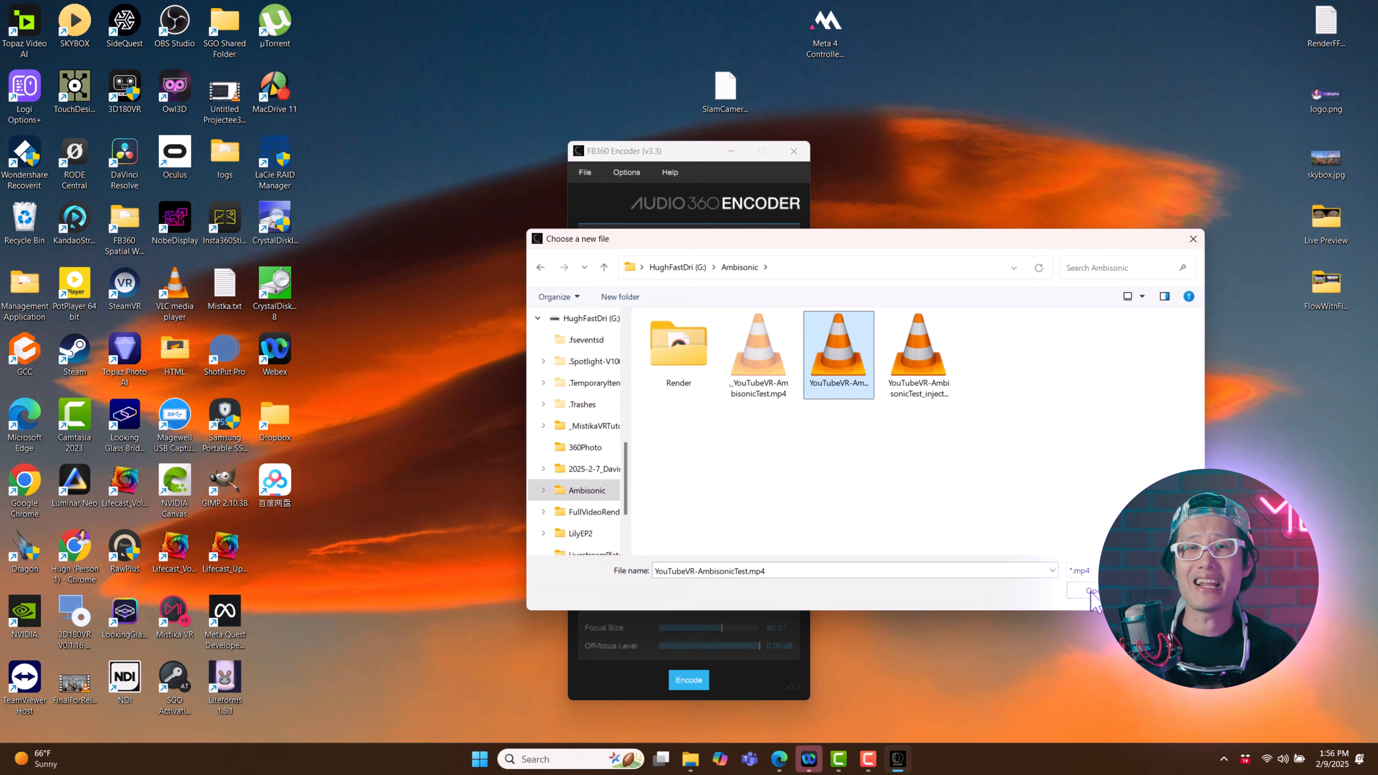
pyautogui.click(1092, 596)
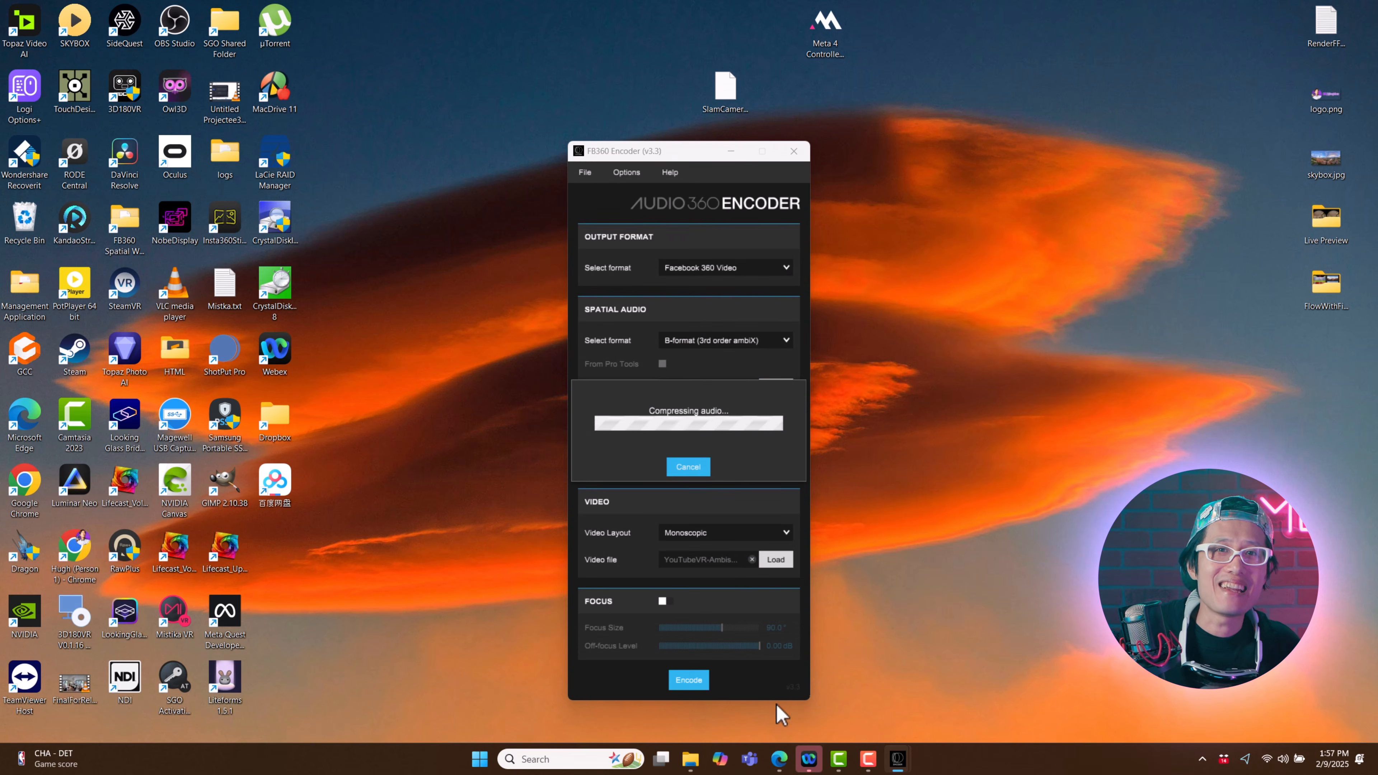